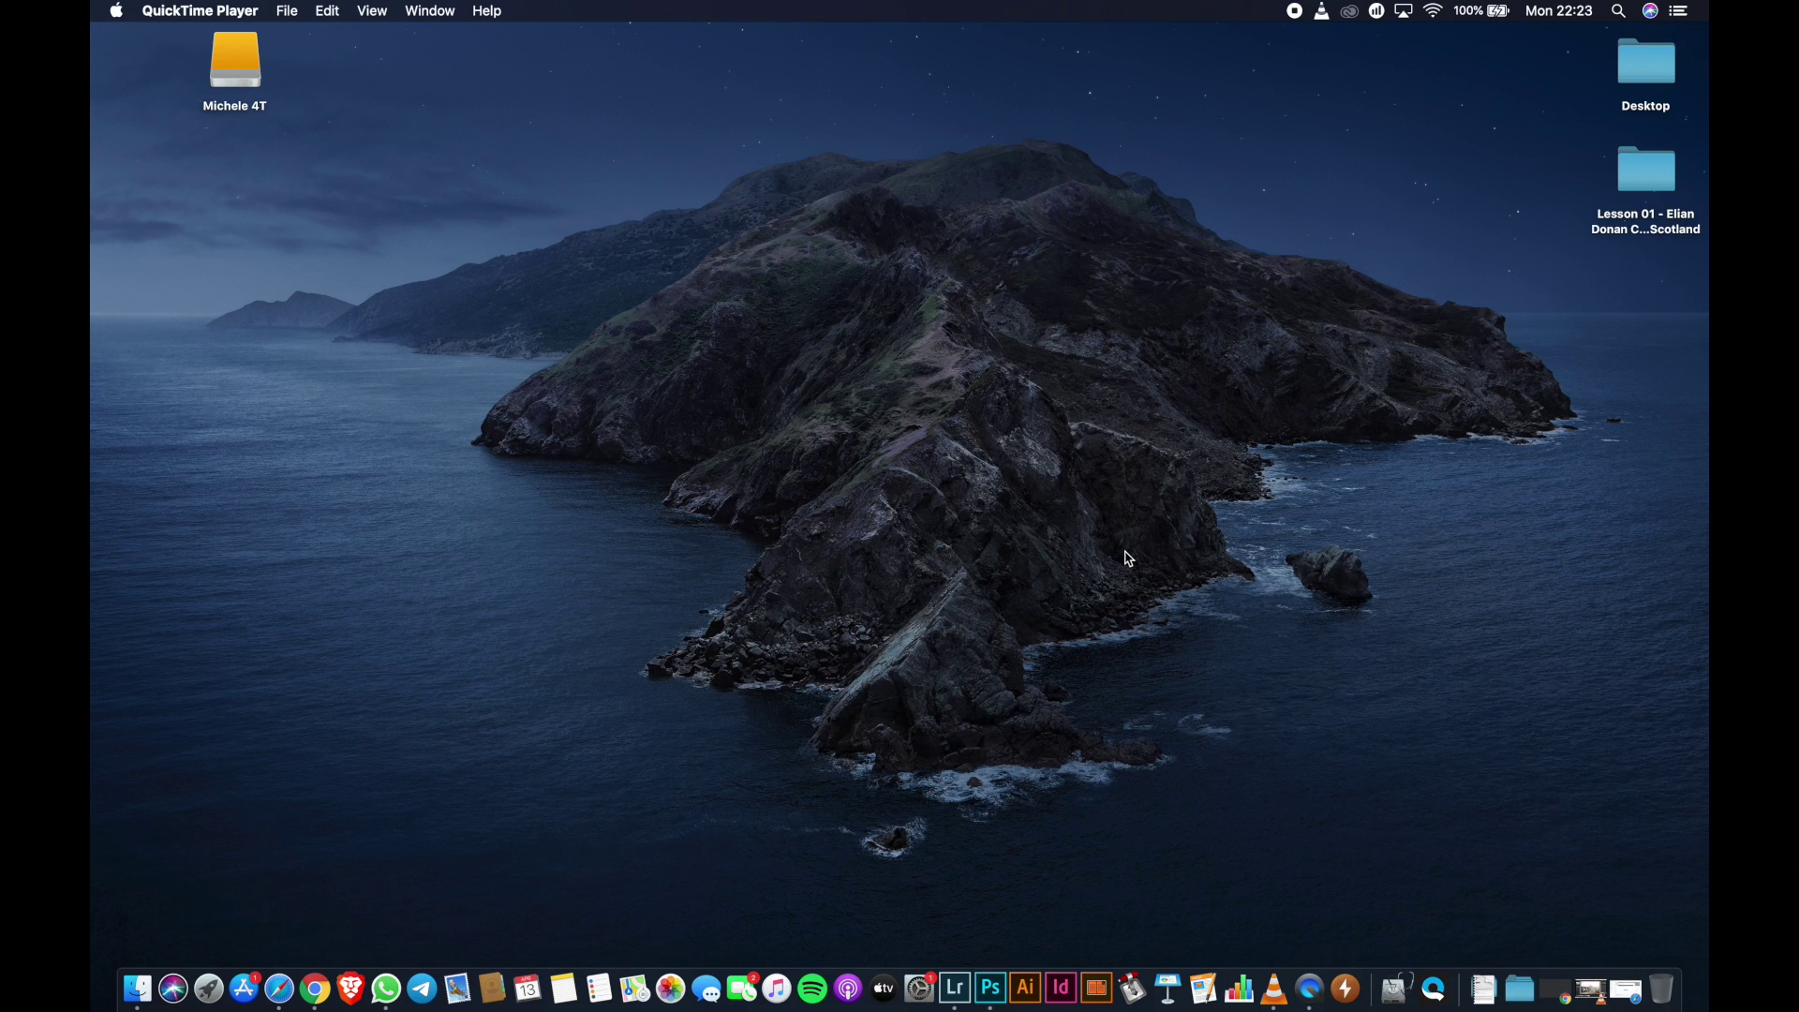
# Preview the raw files _Z7A0301 onward in the Lesson 01 castle folder, then close the folder
pyautogui.click(1658, 189)
pyautogui.doubleClick(1657, 188)
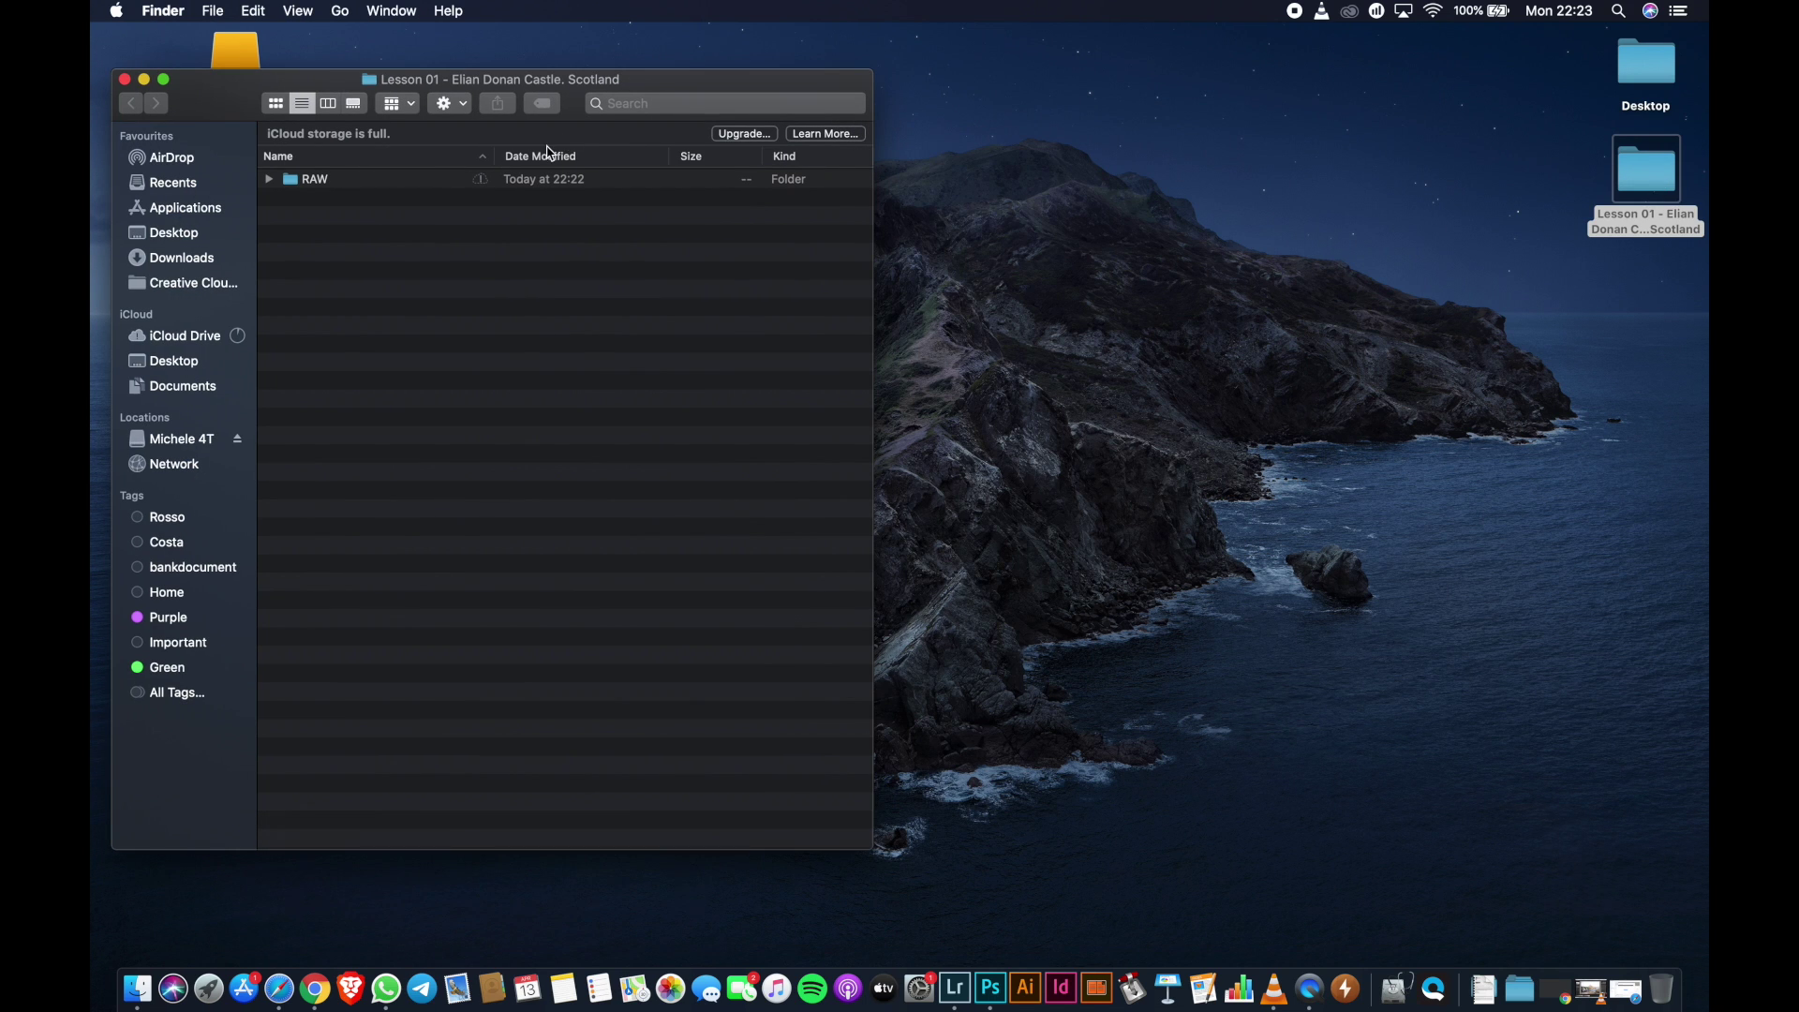
pyautogui.moveTo(874, 855); pyautogui.dragTo(865, 506)
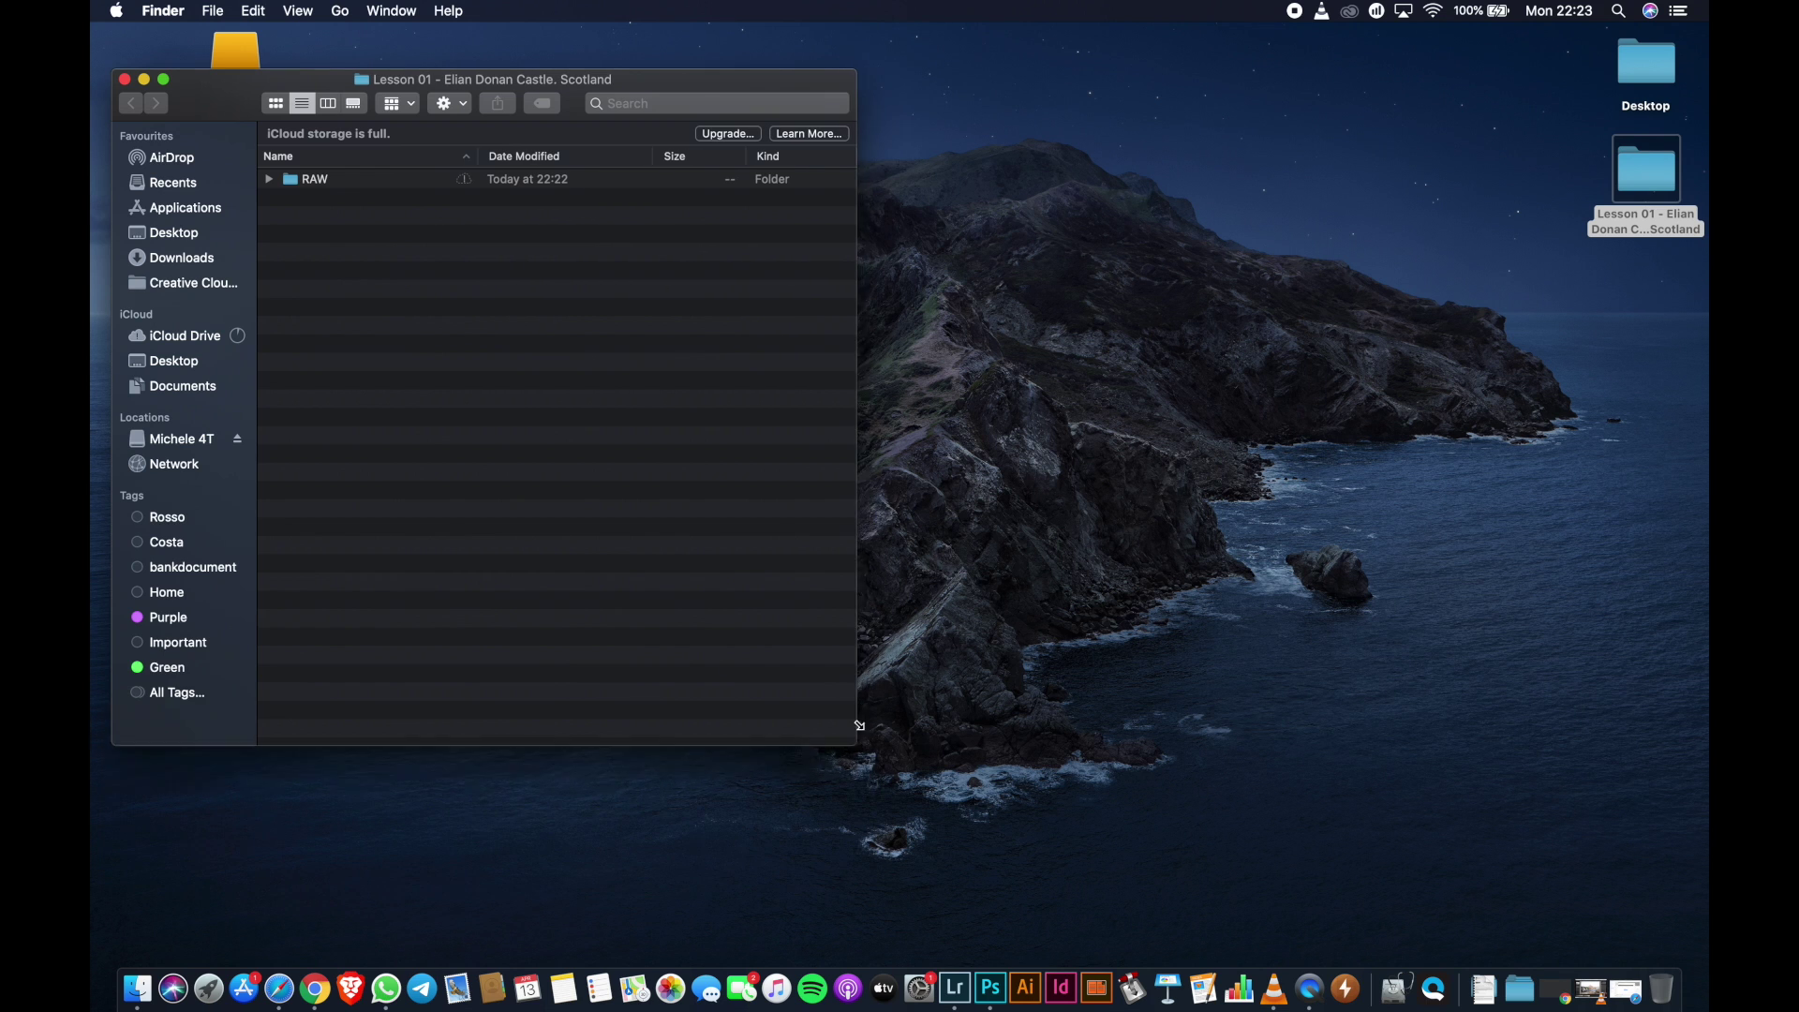
pyautogui.click(269, 179)
pyautogui.click(354, 198)
pyautogui.press('Down')
pyautogui.press('Down')
pyautogui.press('Down')
pyautogui.press('Down')
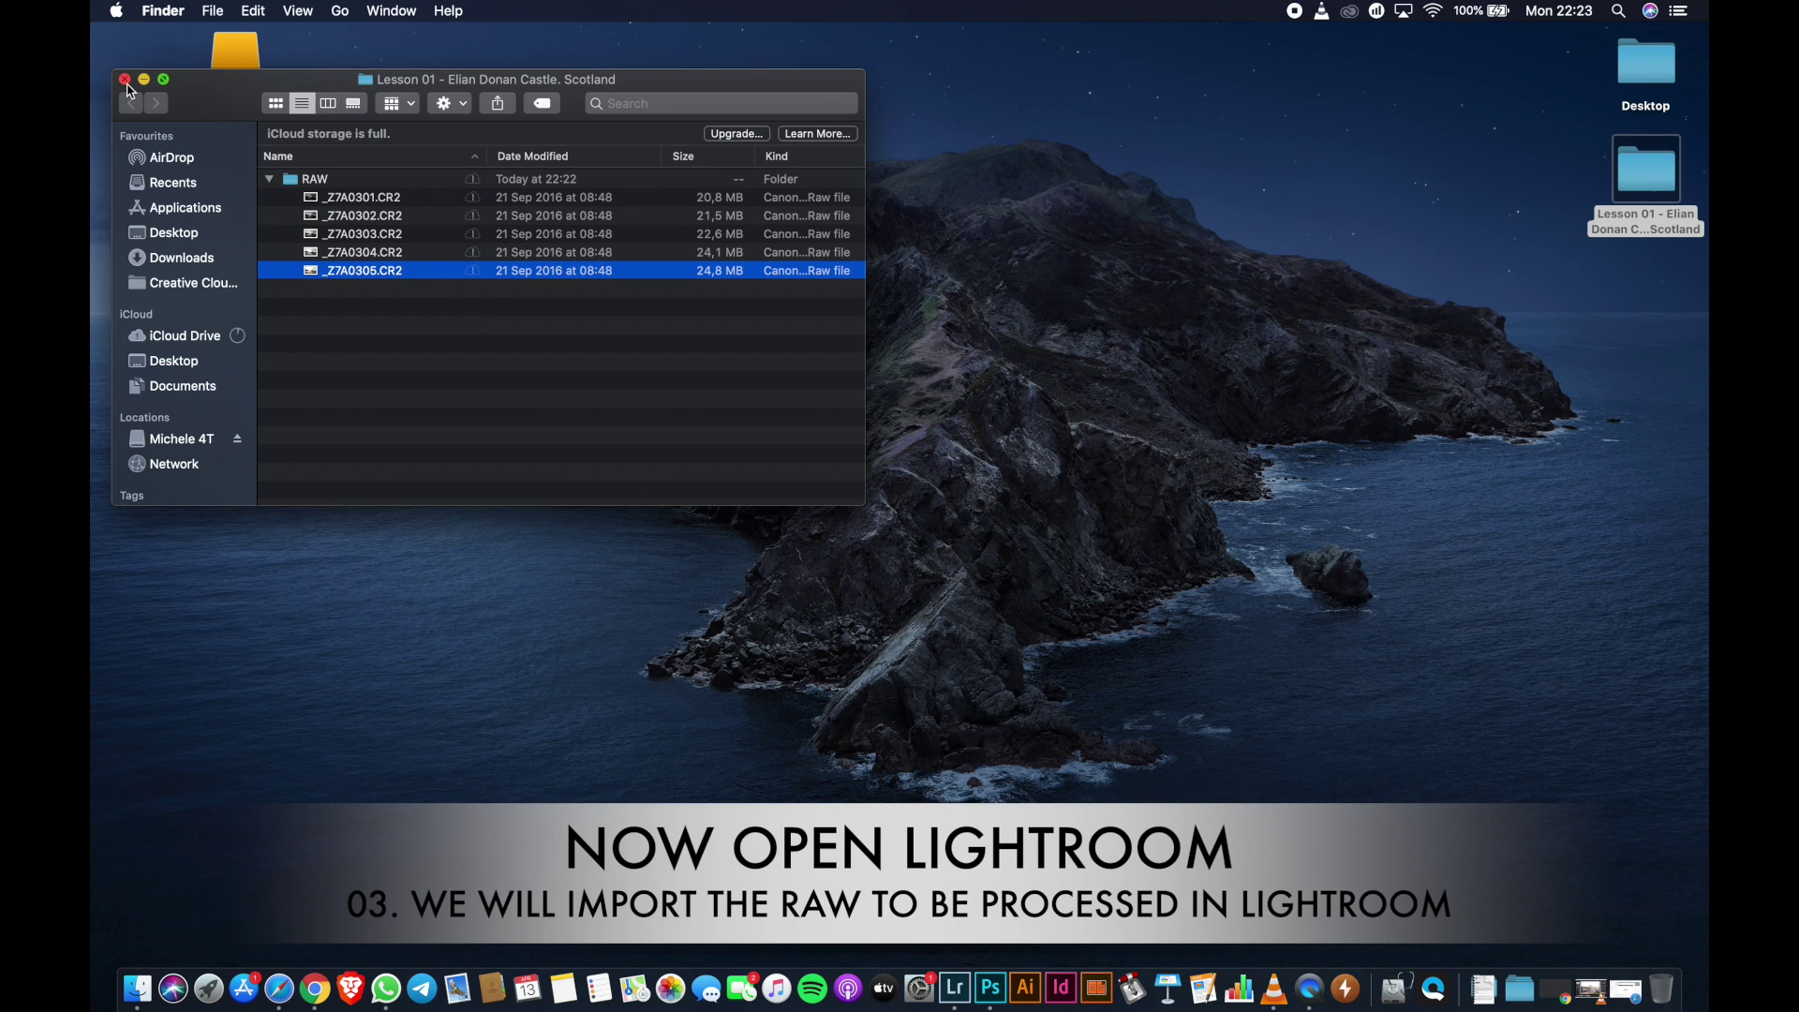
pyautogui.click(125, 80)
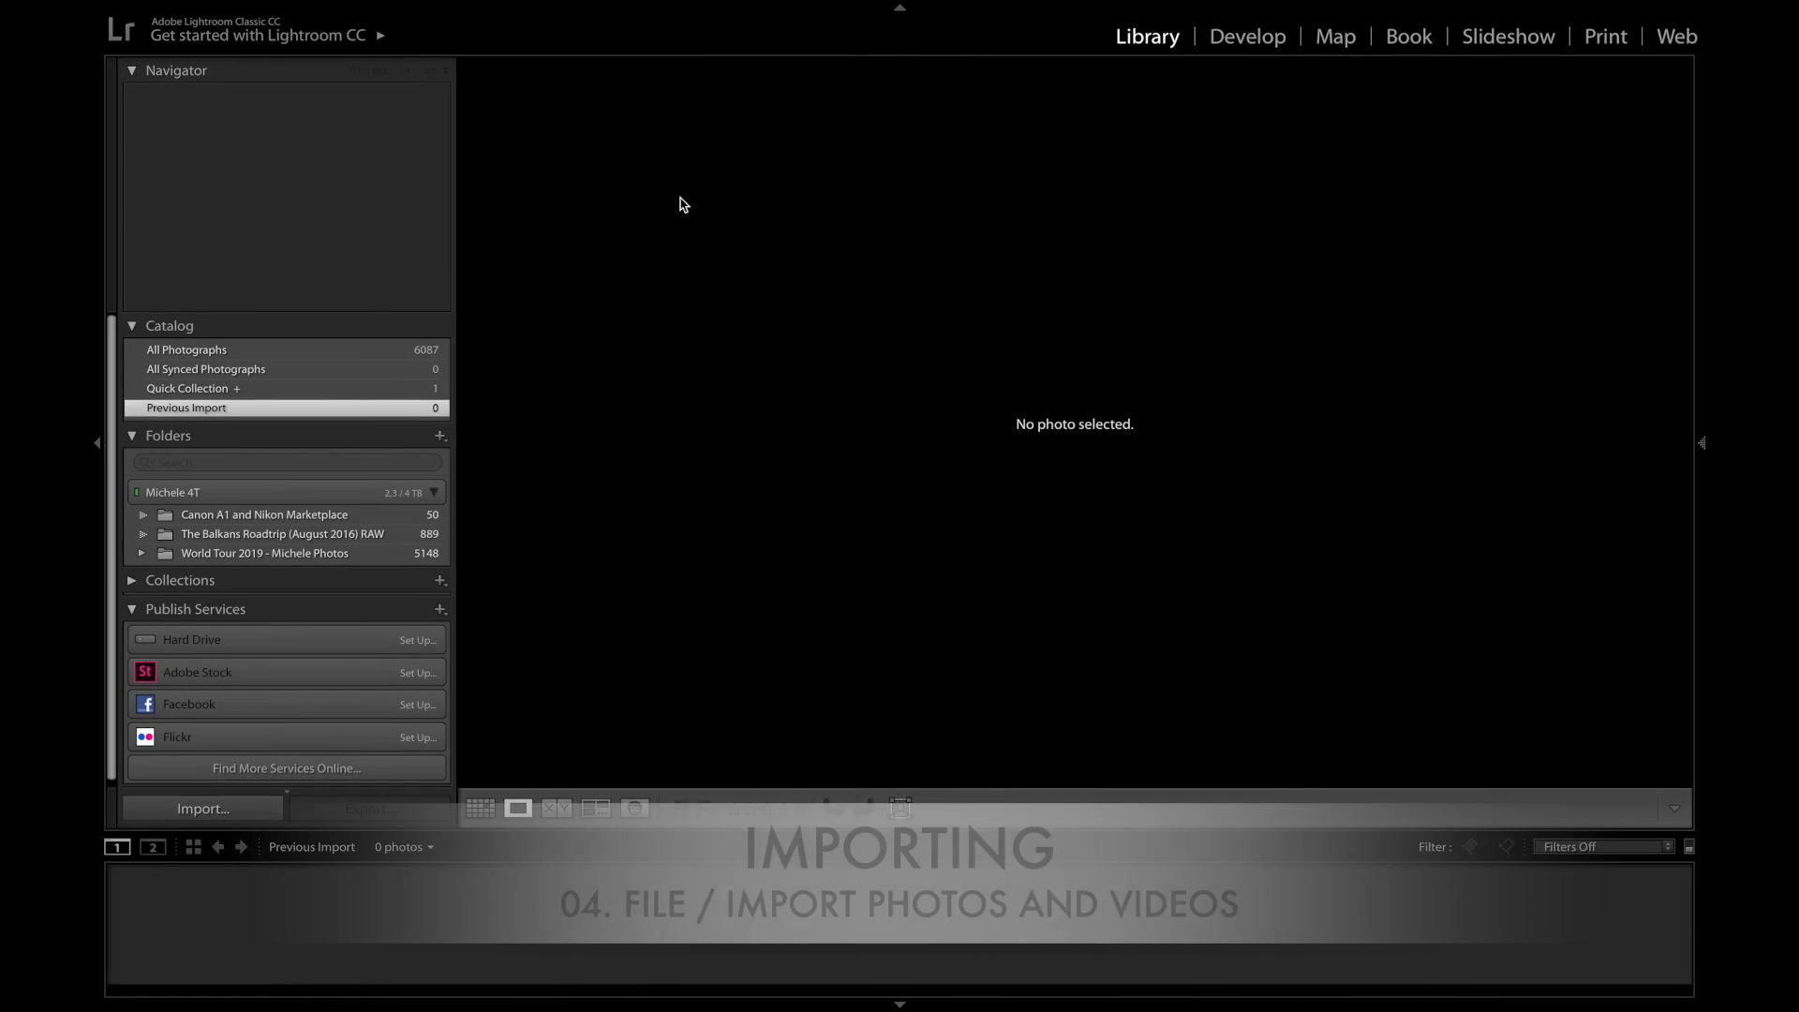
# Import the five castle photos from the Desktop's Lesson 01 folder into the catalog using Add
pyautogui.click(244, 12)
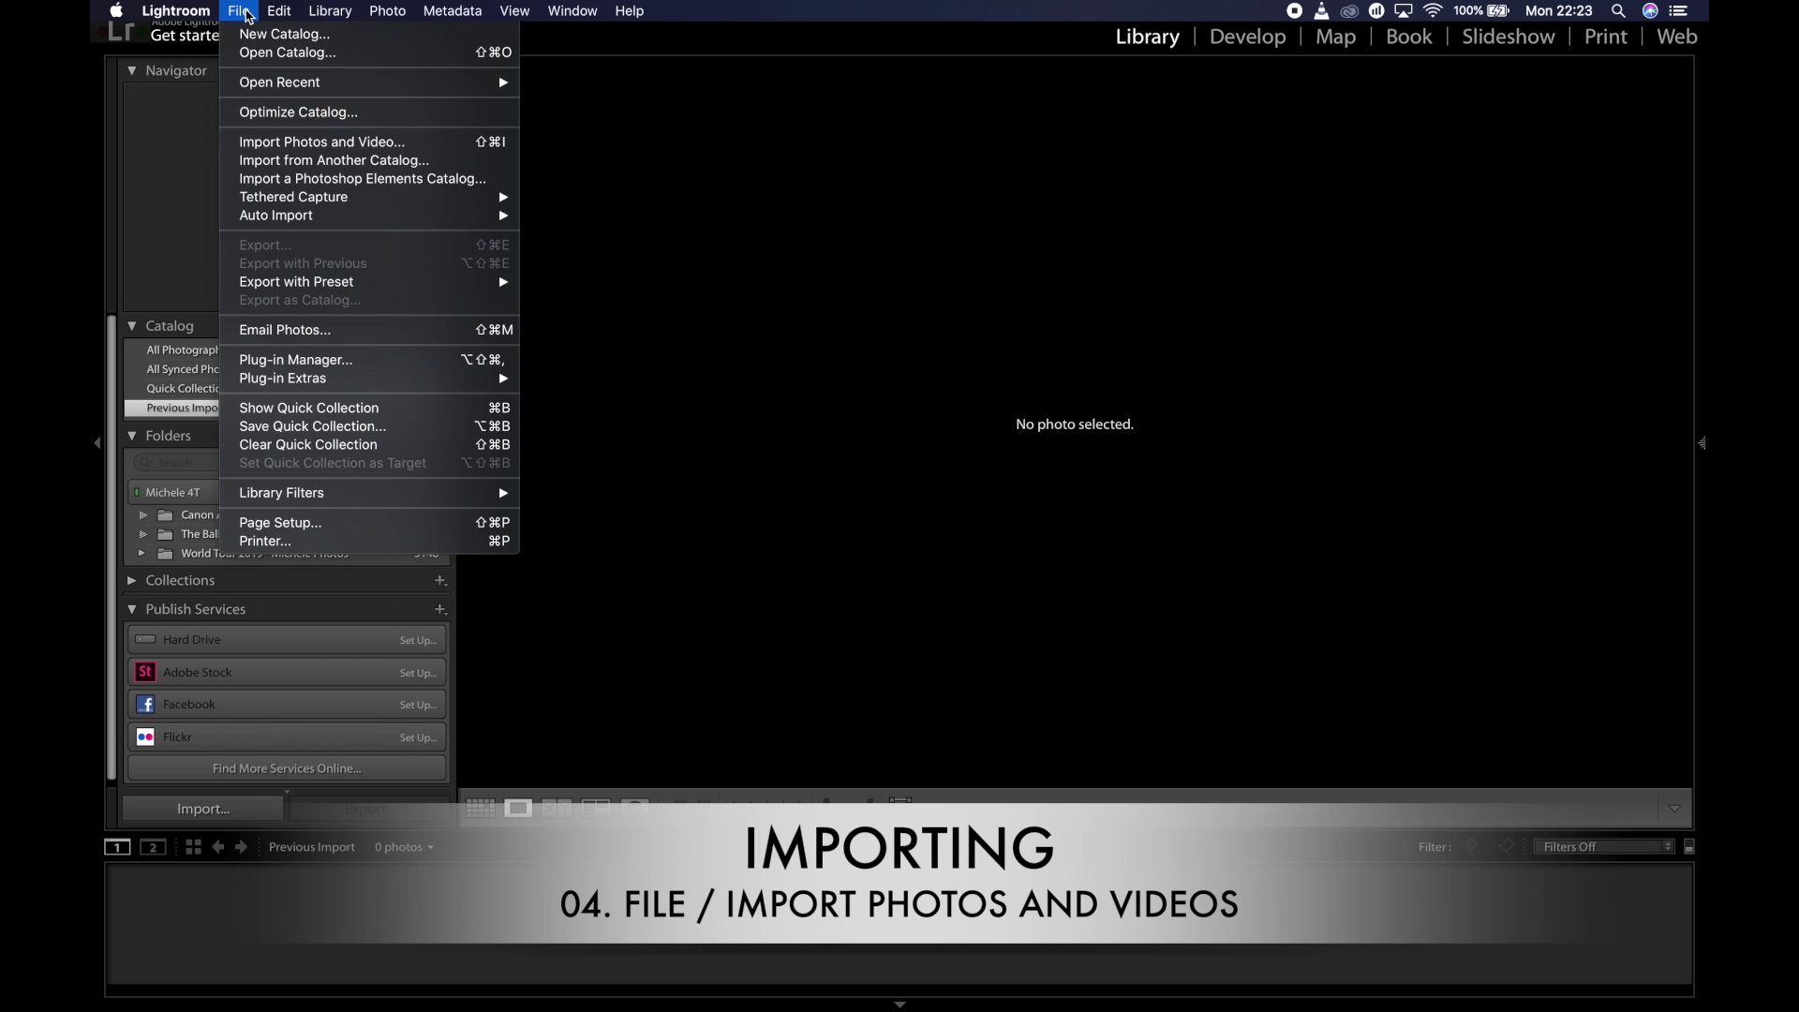
pyautogui.click(298, 143)
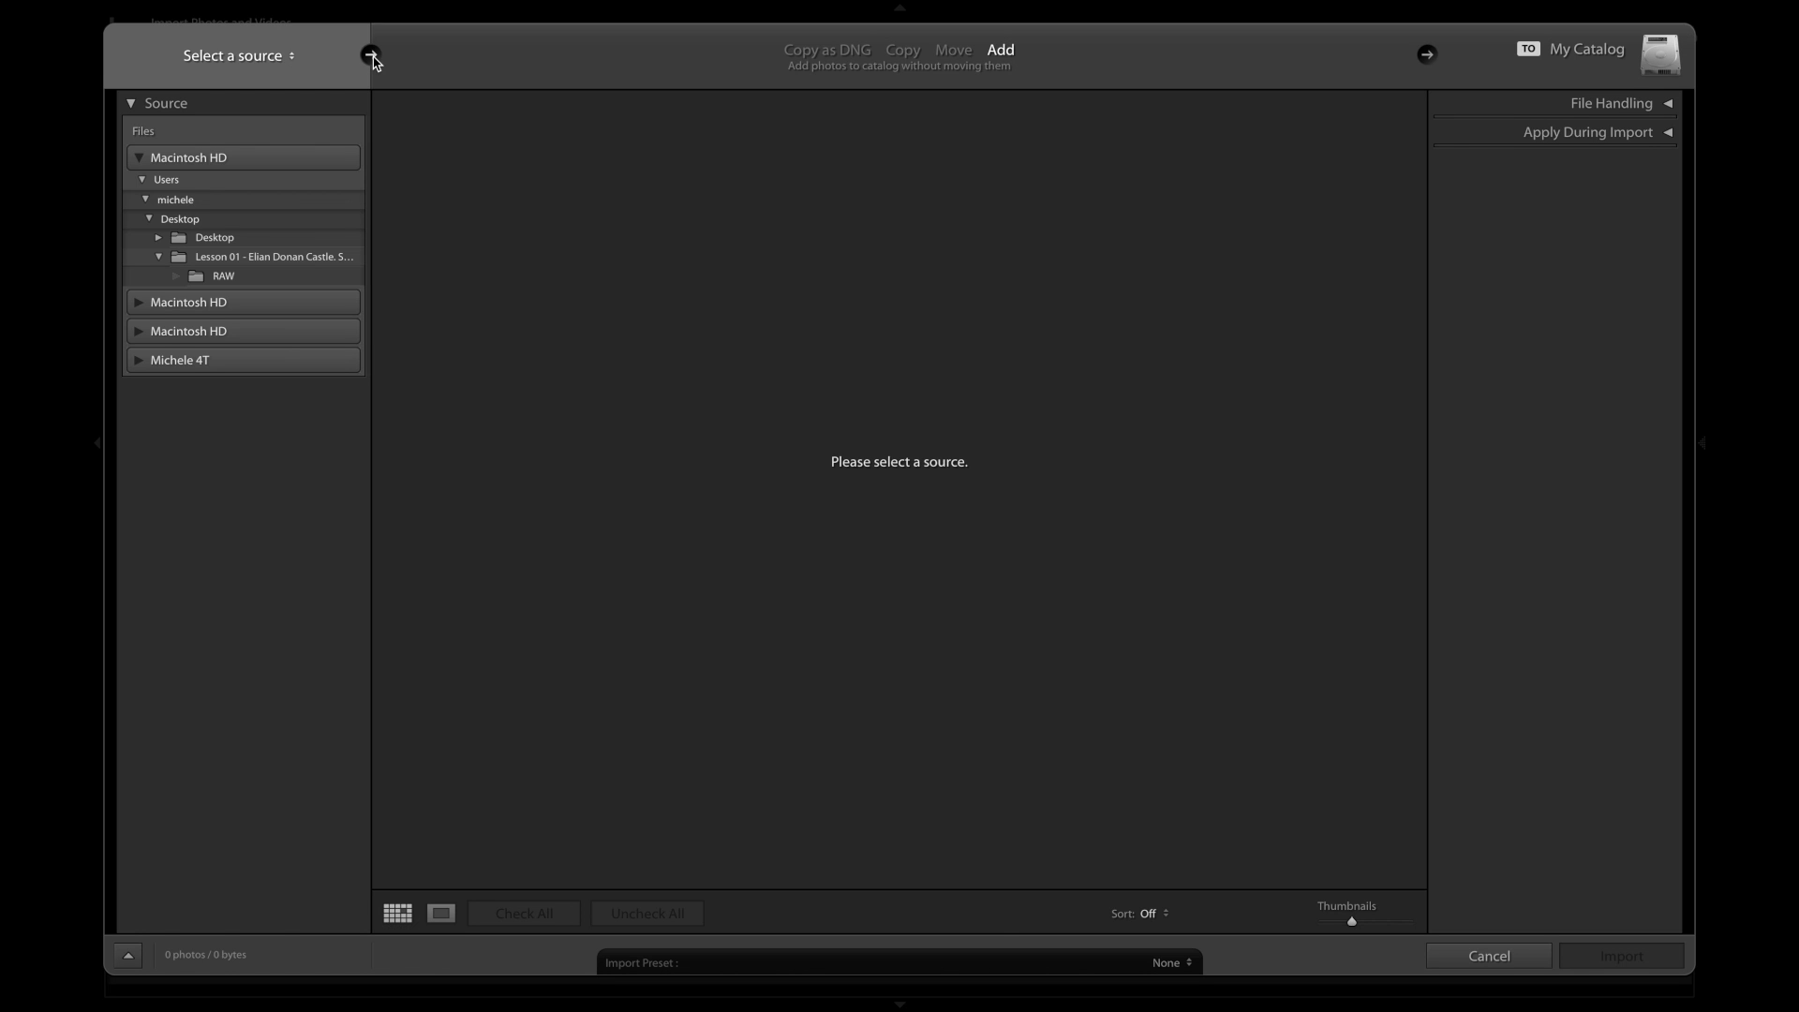
pyautogui.click(373, 58)
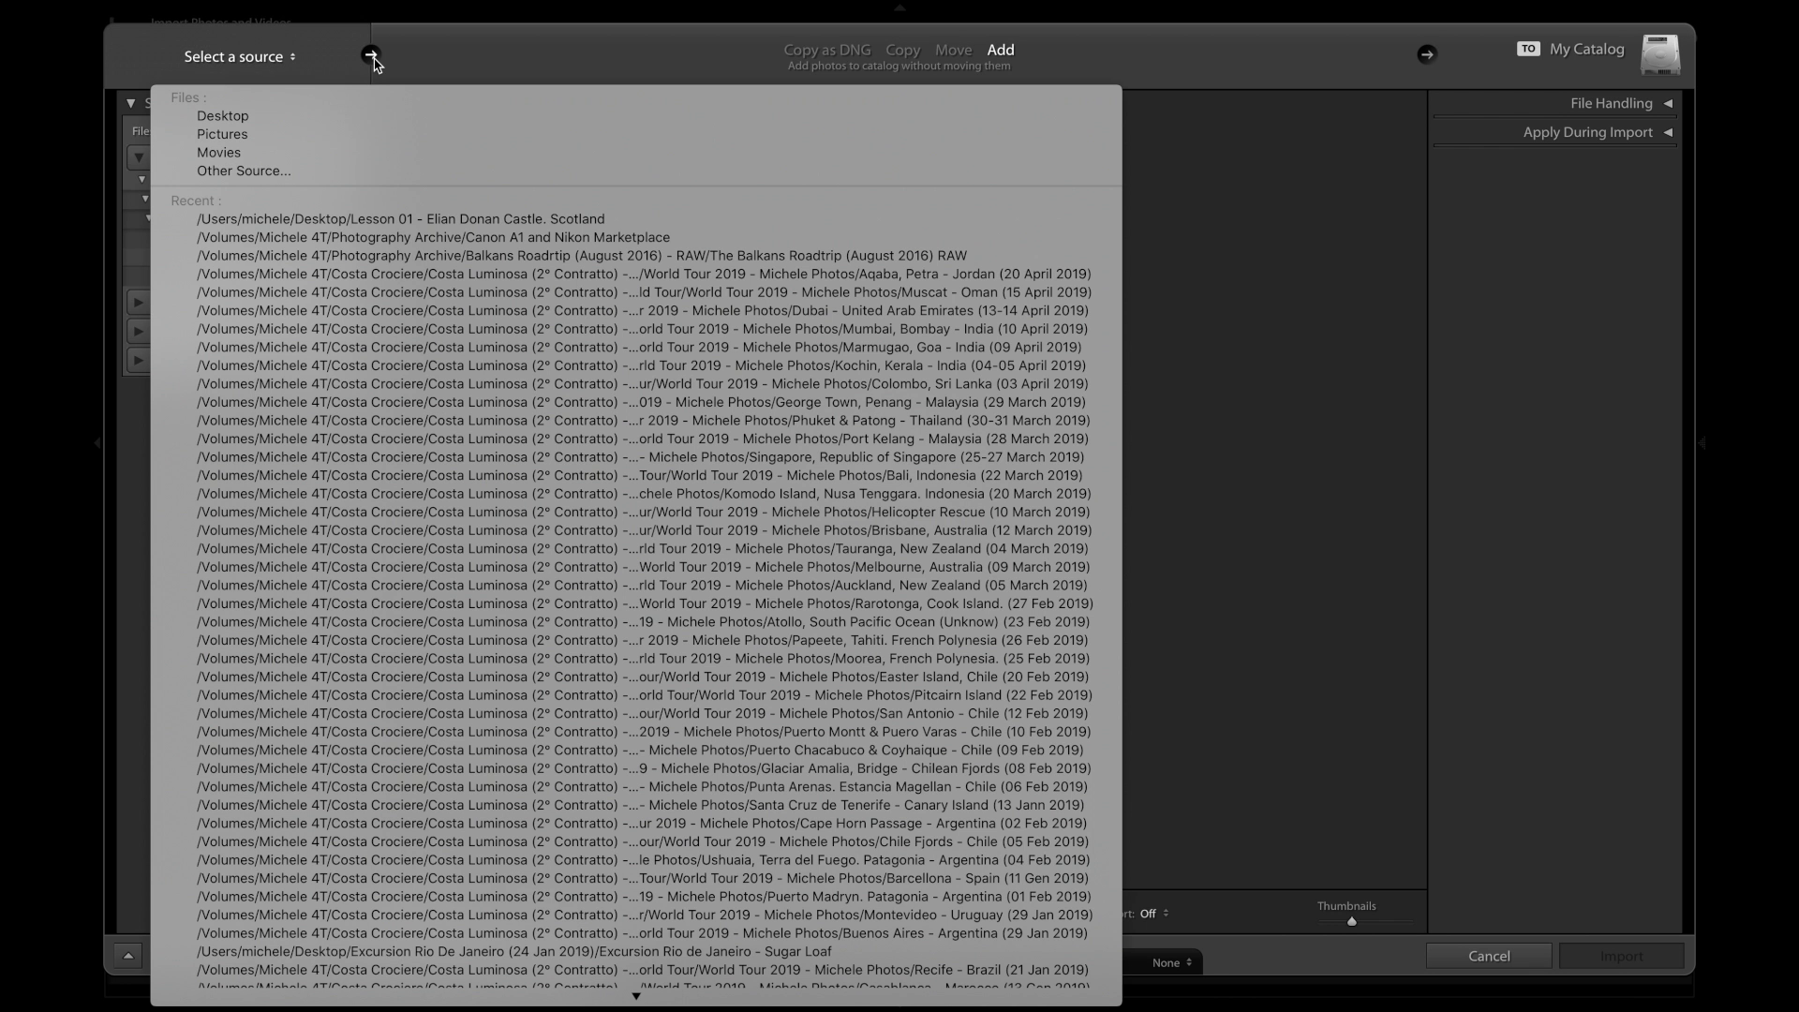
pyautogui.click(234, 118)
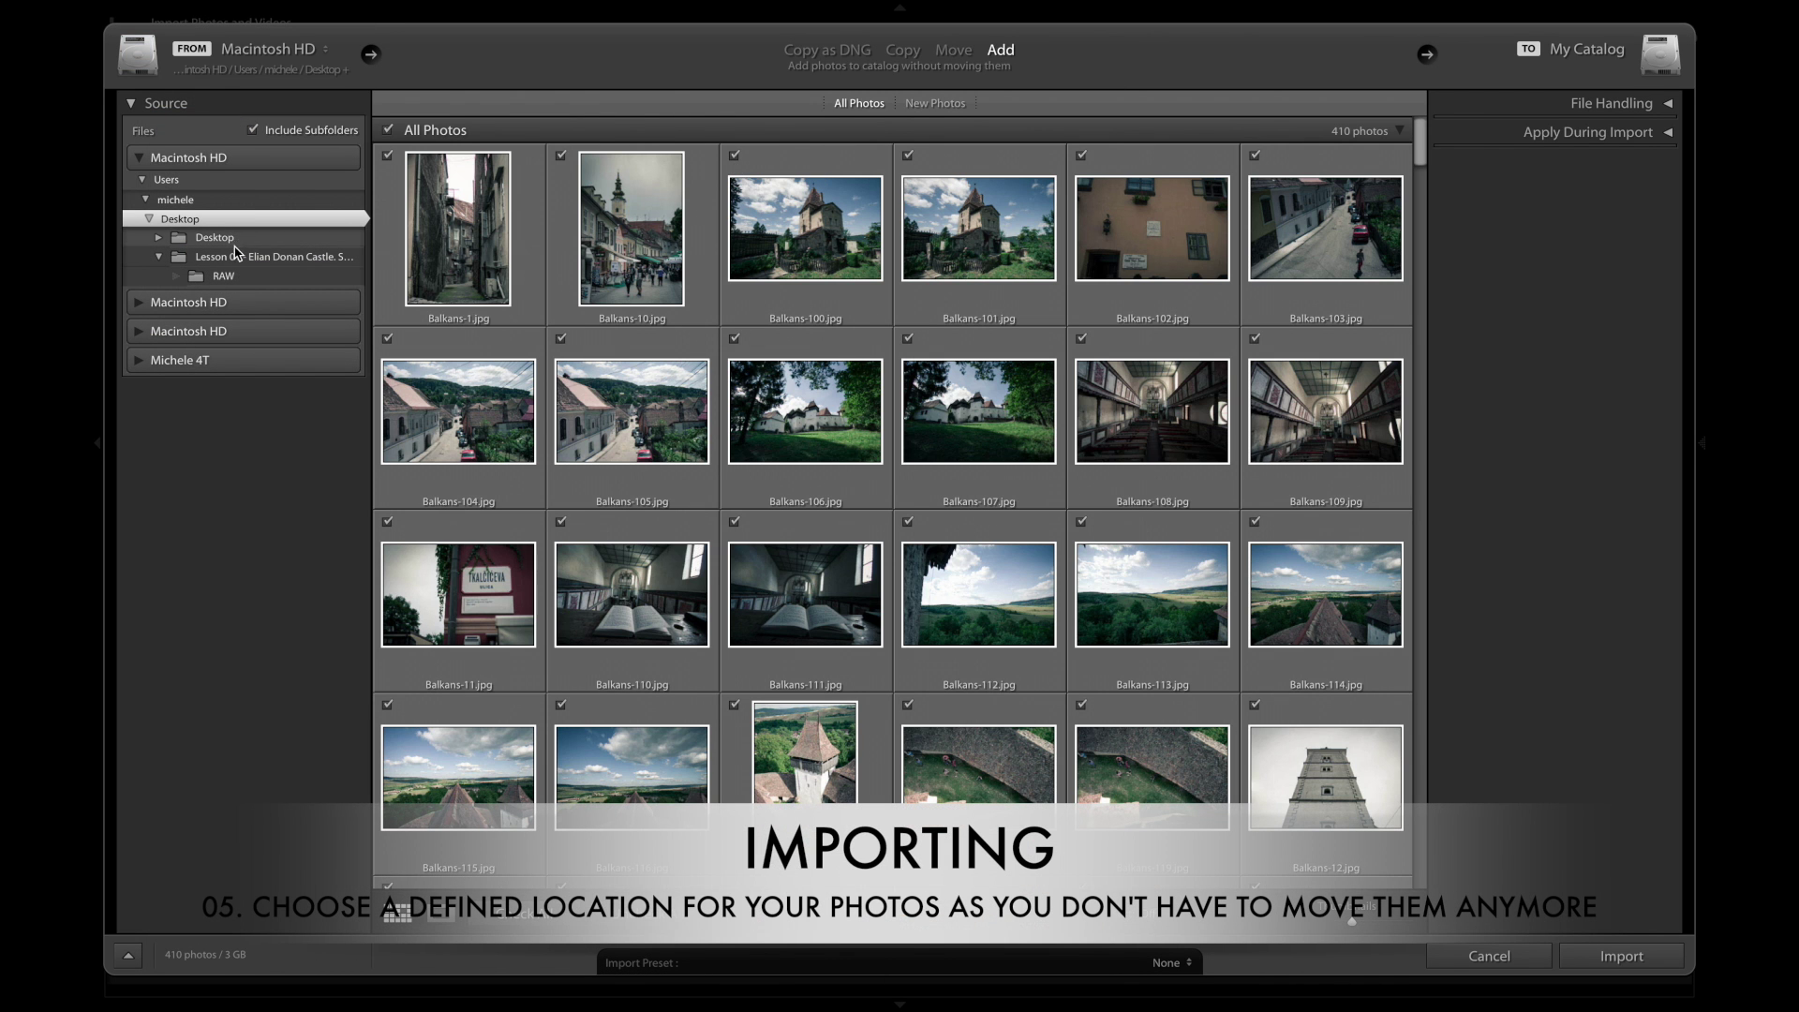
pyautogui.click(228, 256)
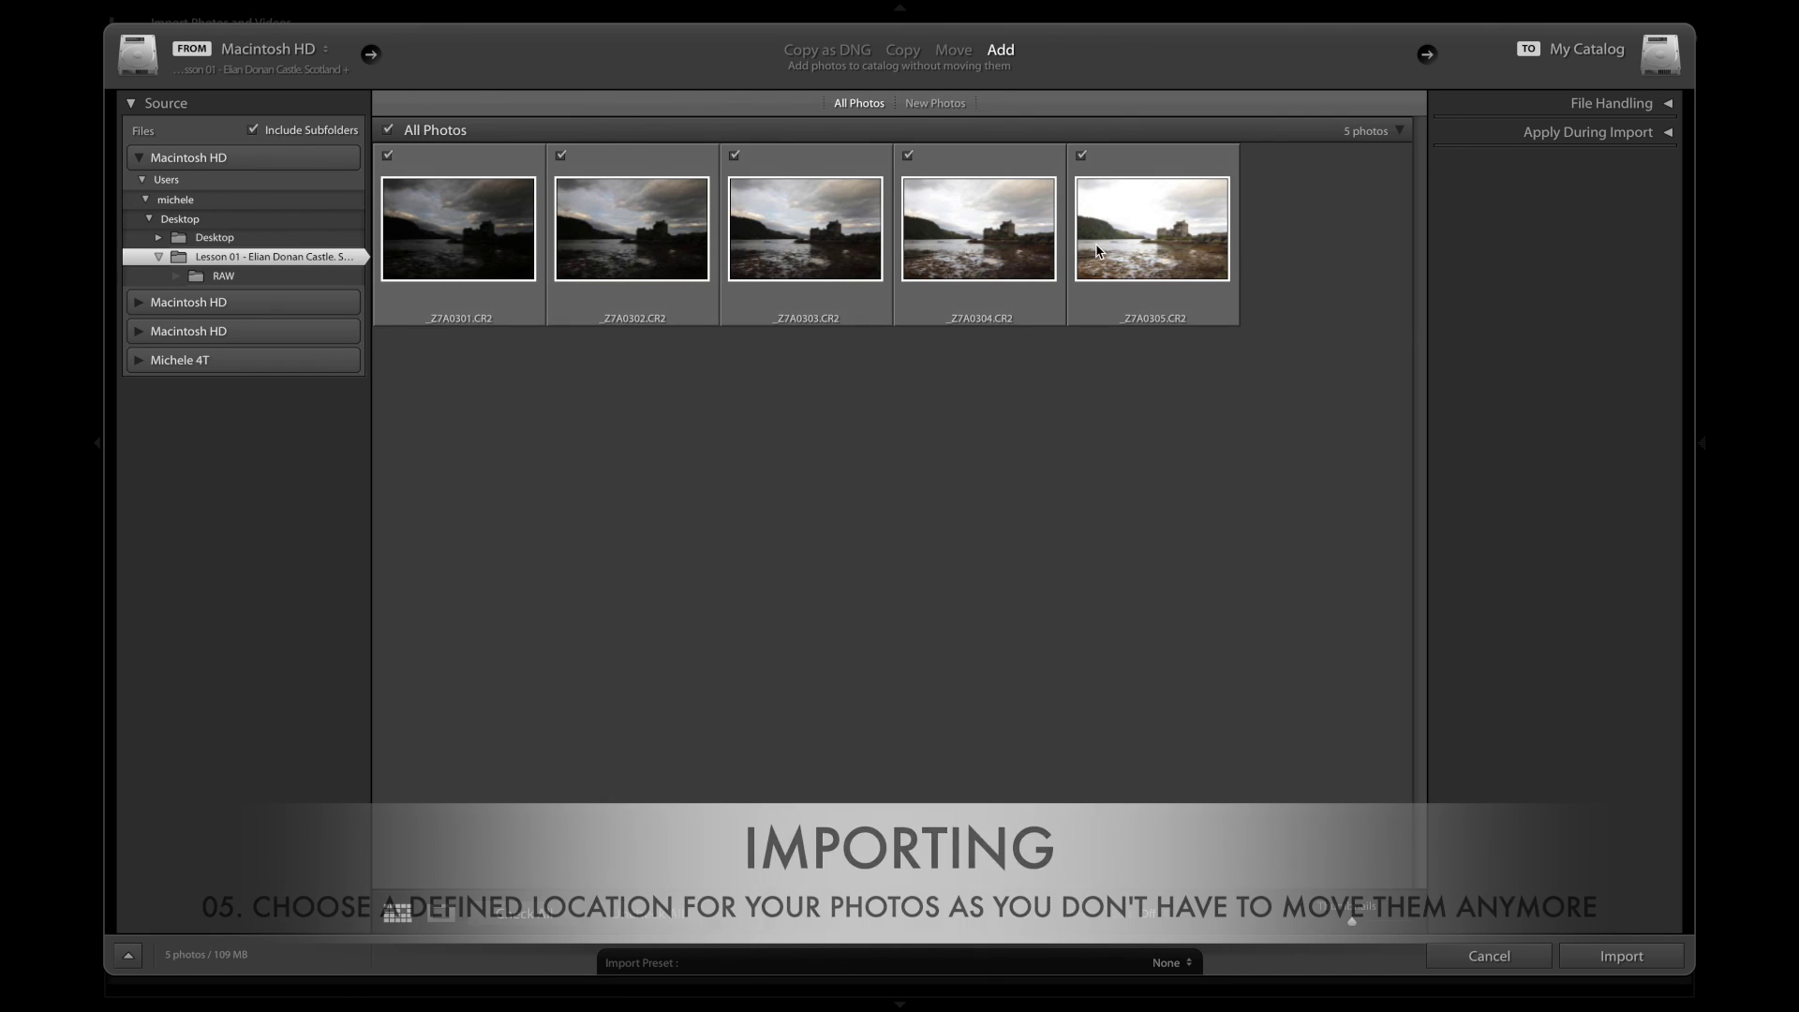
pyautogui.click(1624, 958)
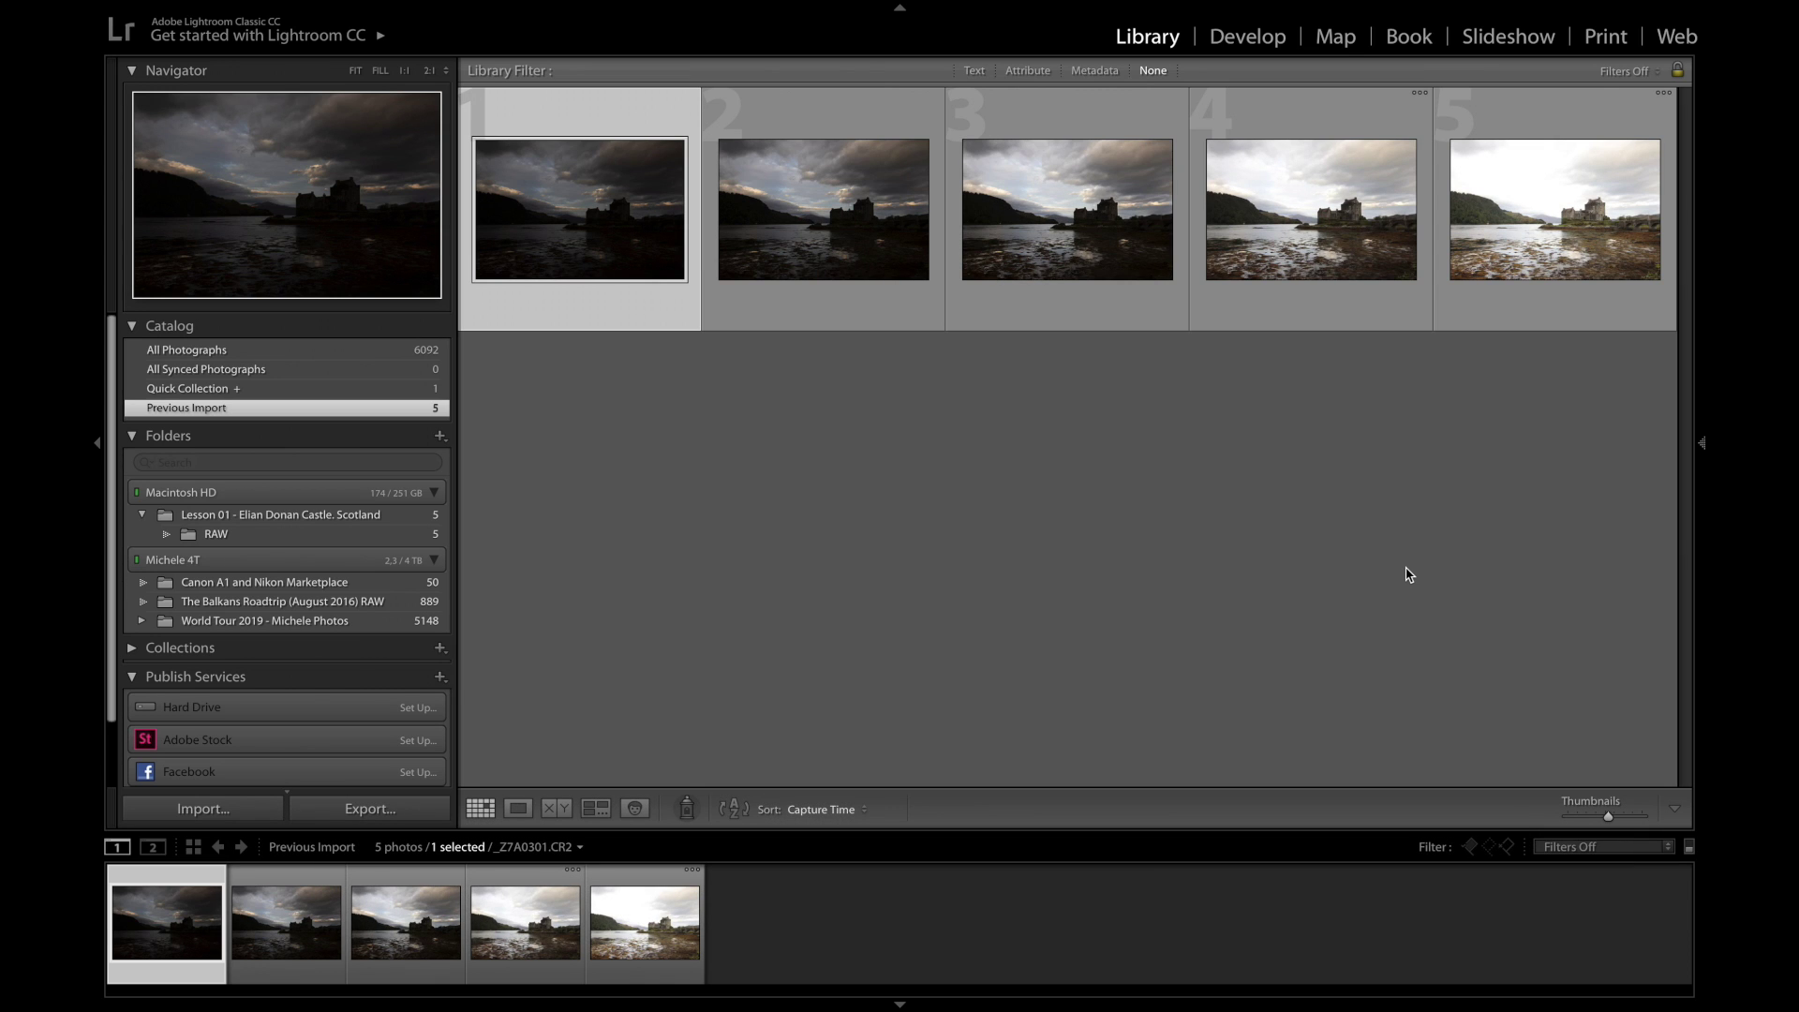
# Compare the exposures enlarged from _Z7A0301 to _Z7A0305 and bring the brightest into Develop
pyautogui.doubleClick(643, 268)
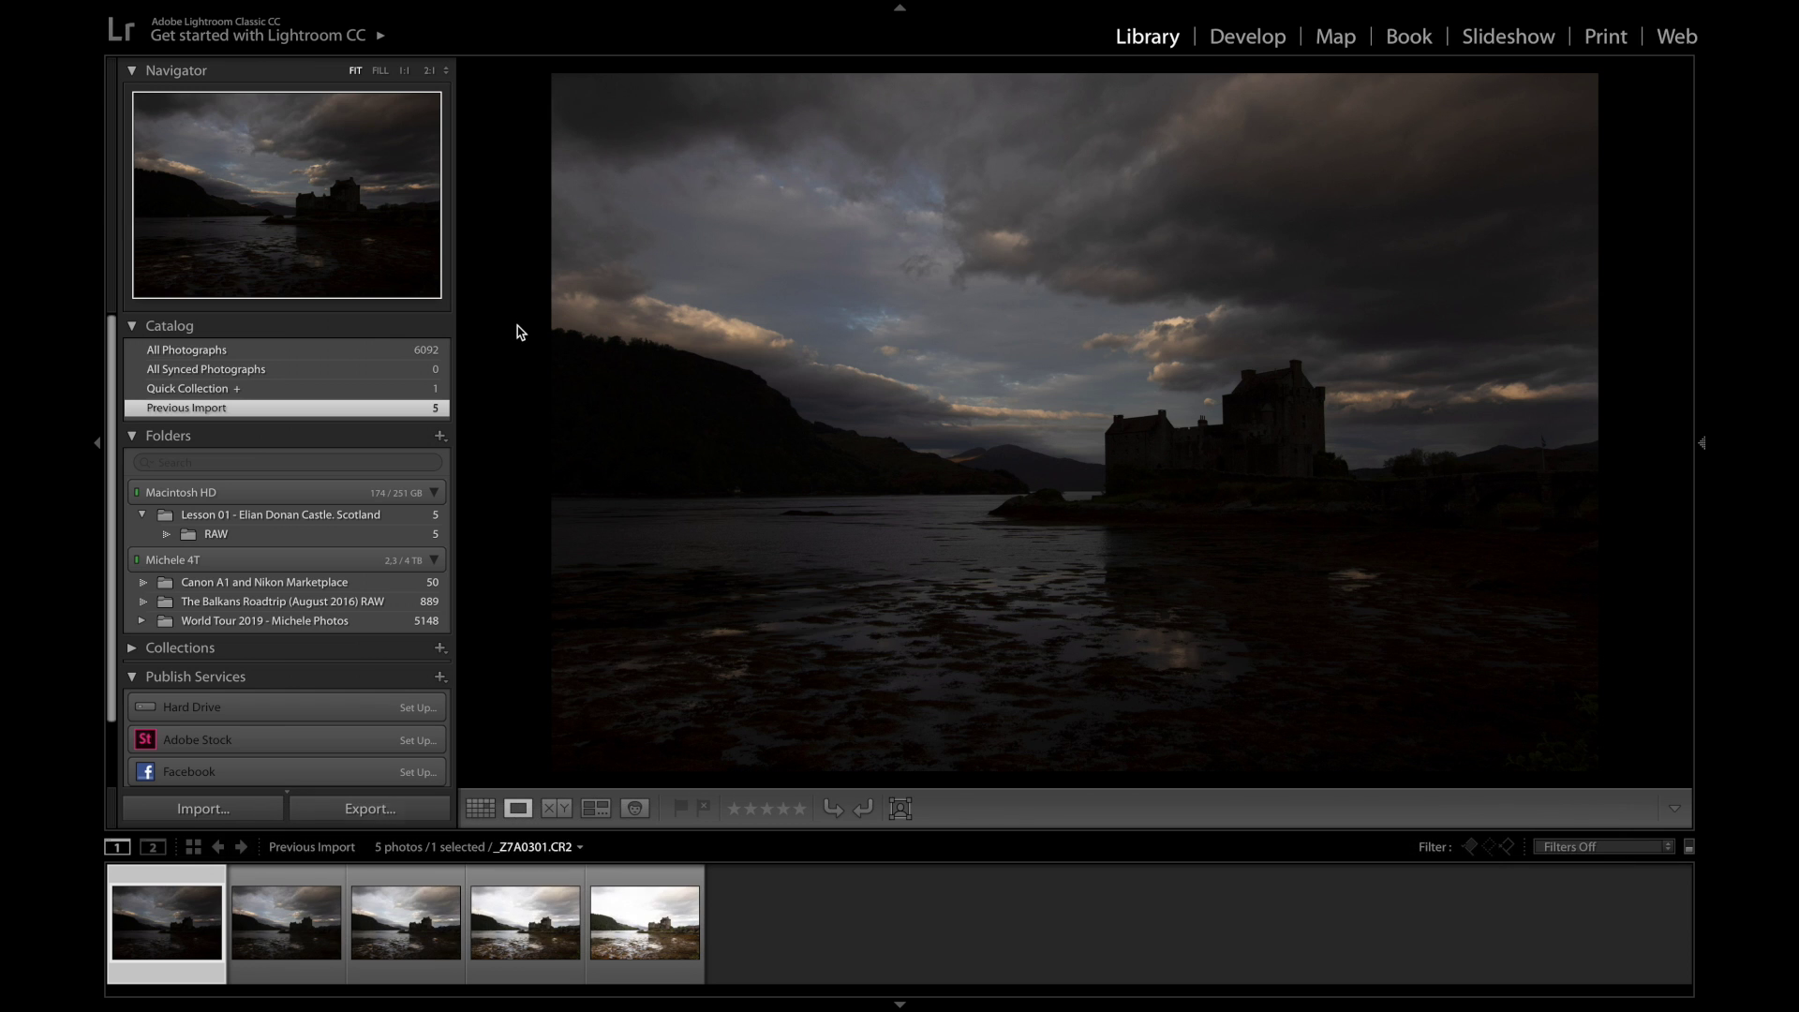
pyautogui.press('Right')
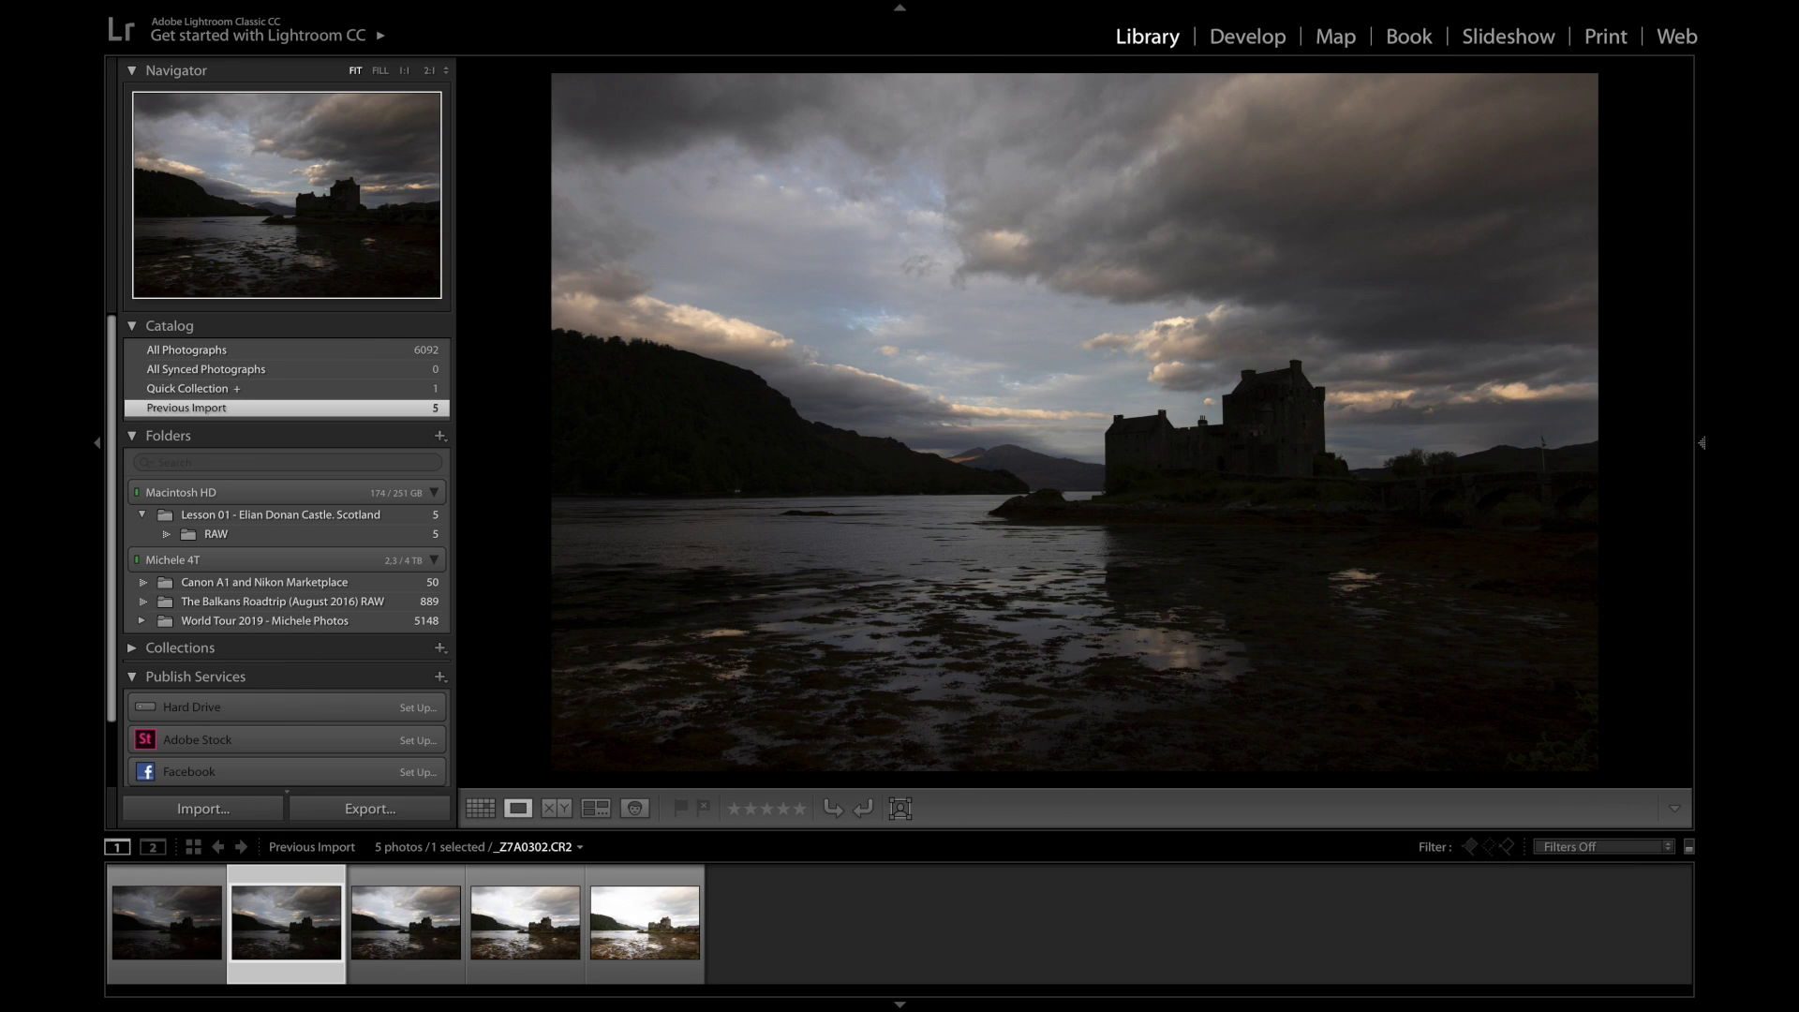
pyautogui.press('Right')
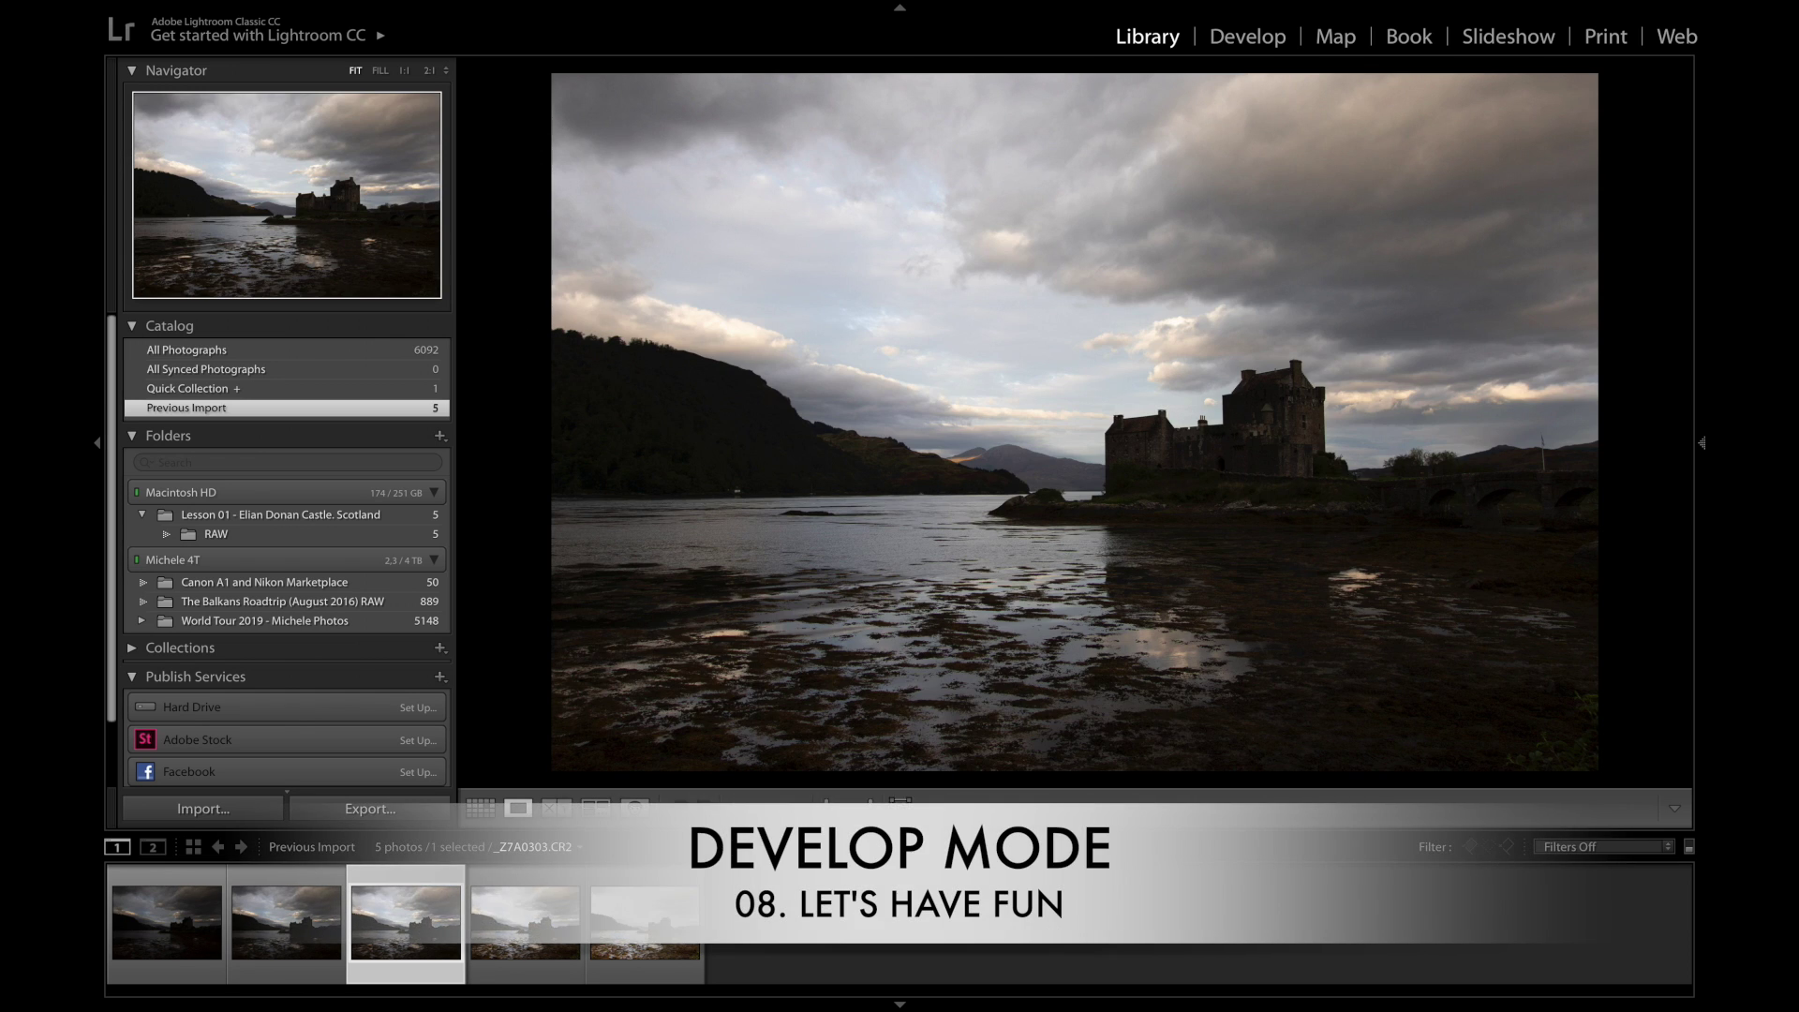
pyautogui.press('Right')
pyautogui.press('Right')
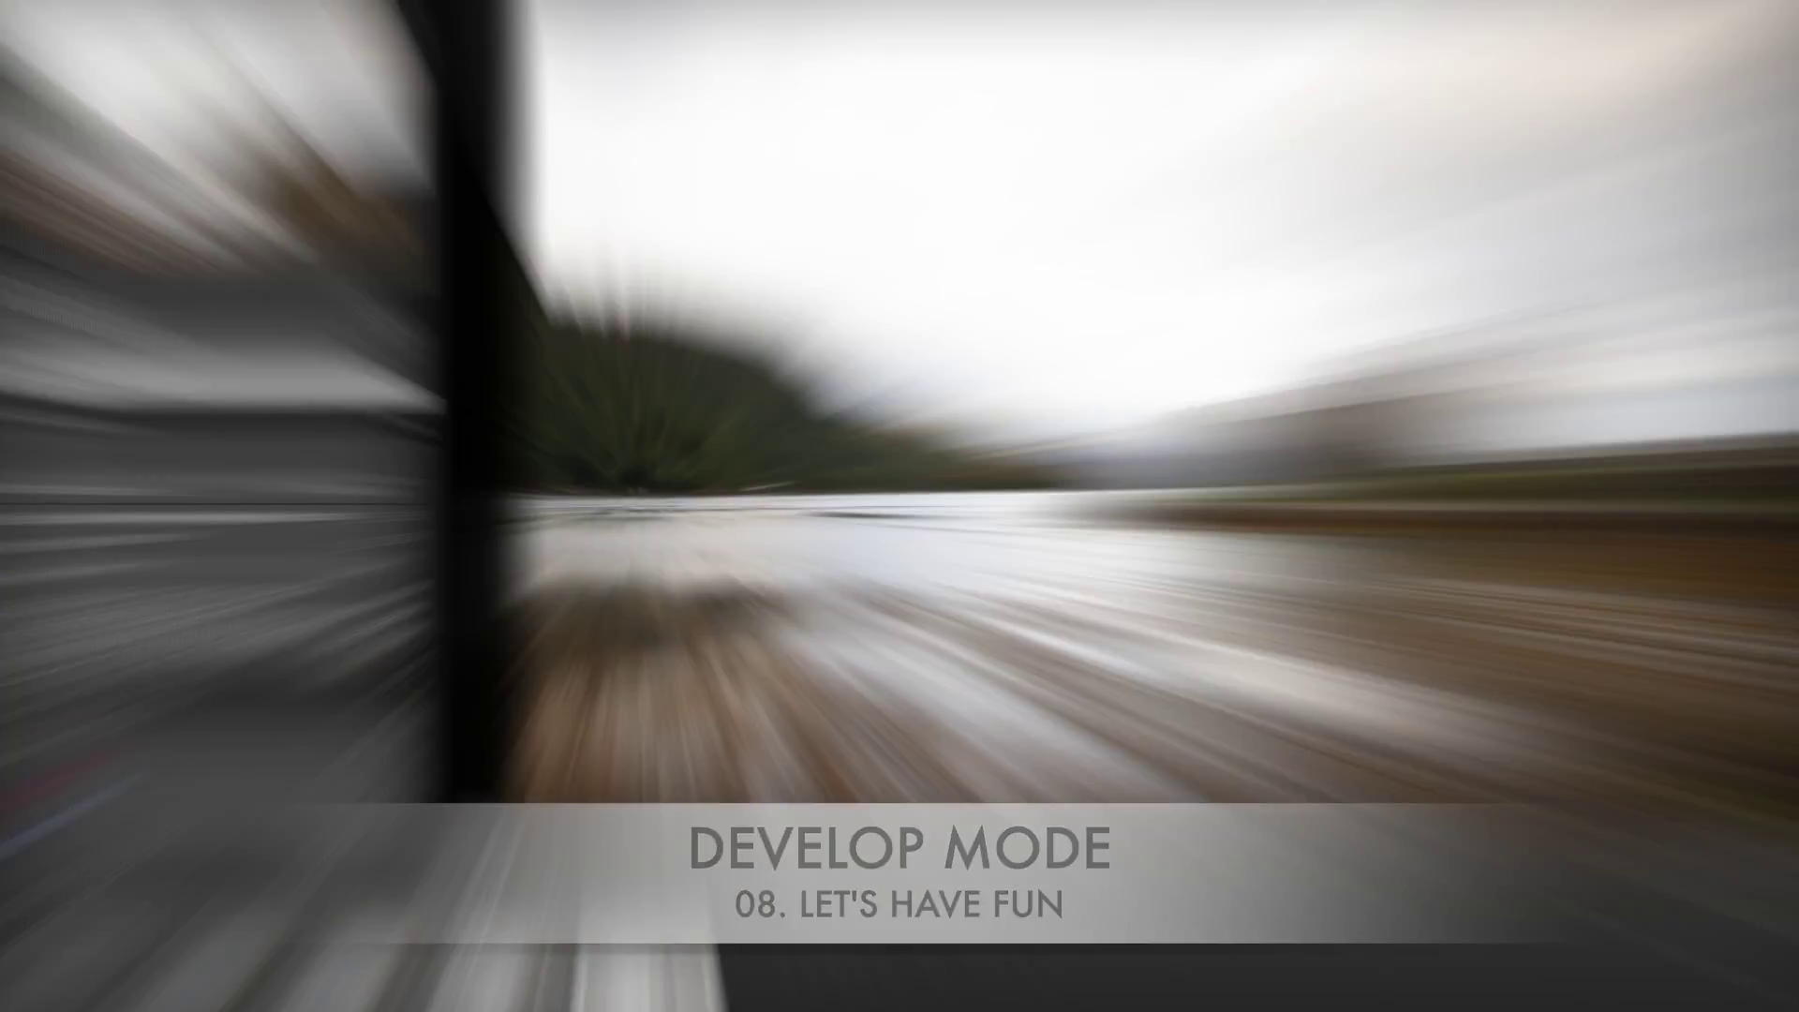
pyautogui.click(1247, 38)
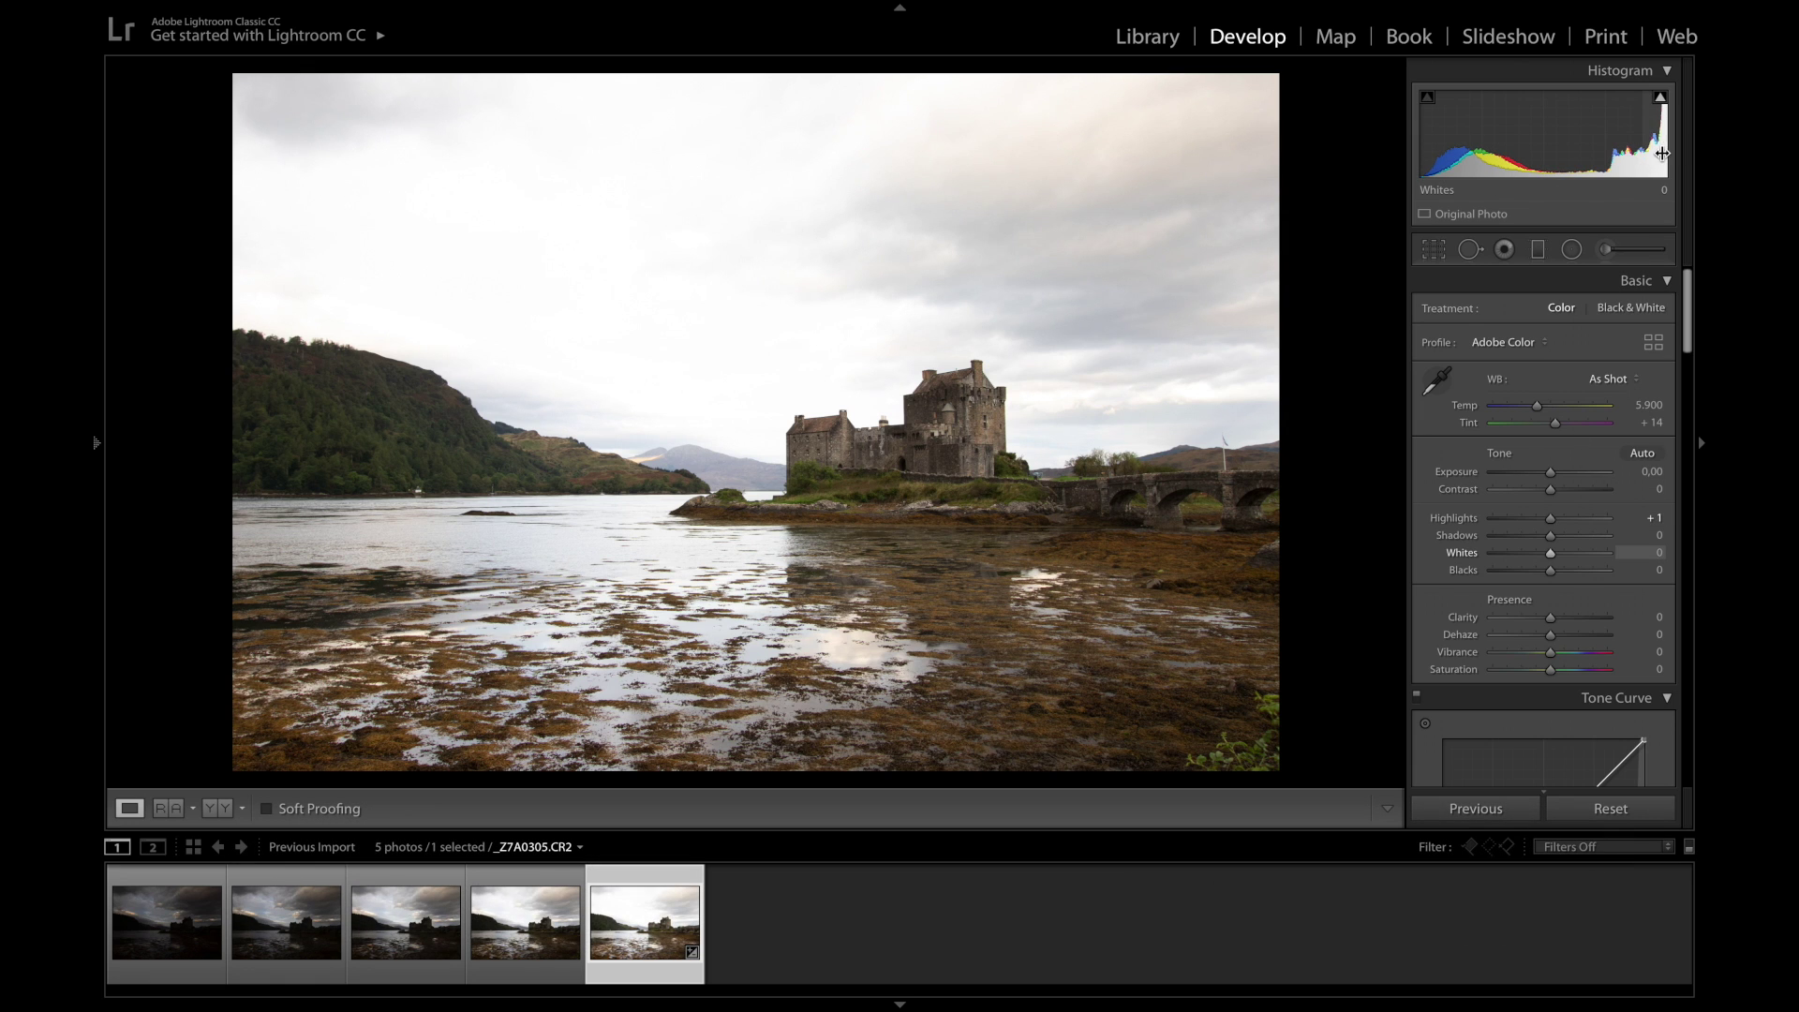
# Trial Highlights at -100 and Exposure darkened to -1.90, then undo the last darkening
pyautogui.moveTo(1552, 520); pyautogui.dragTo(1522, 521)
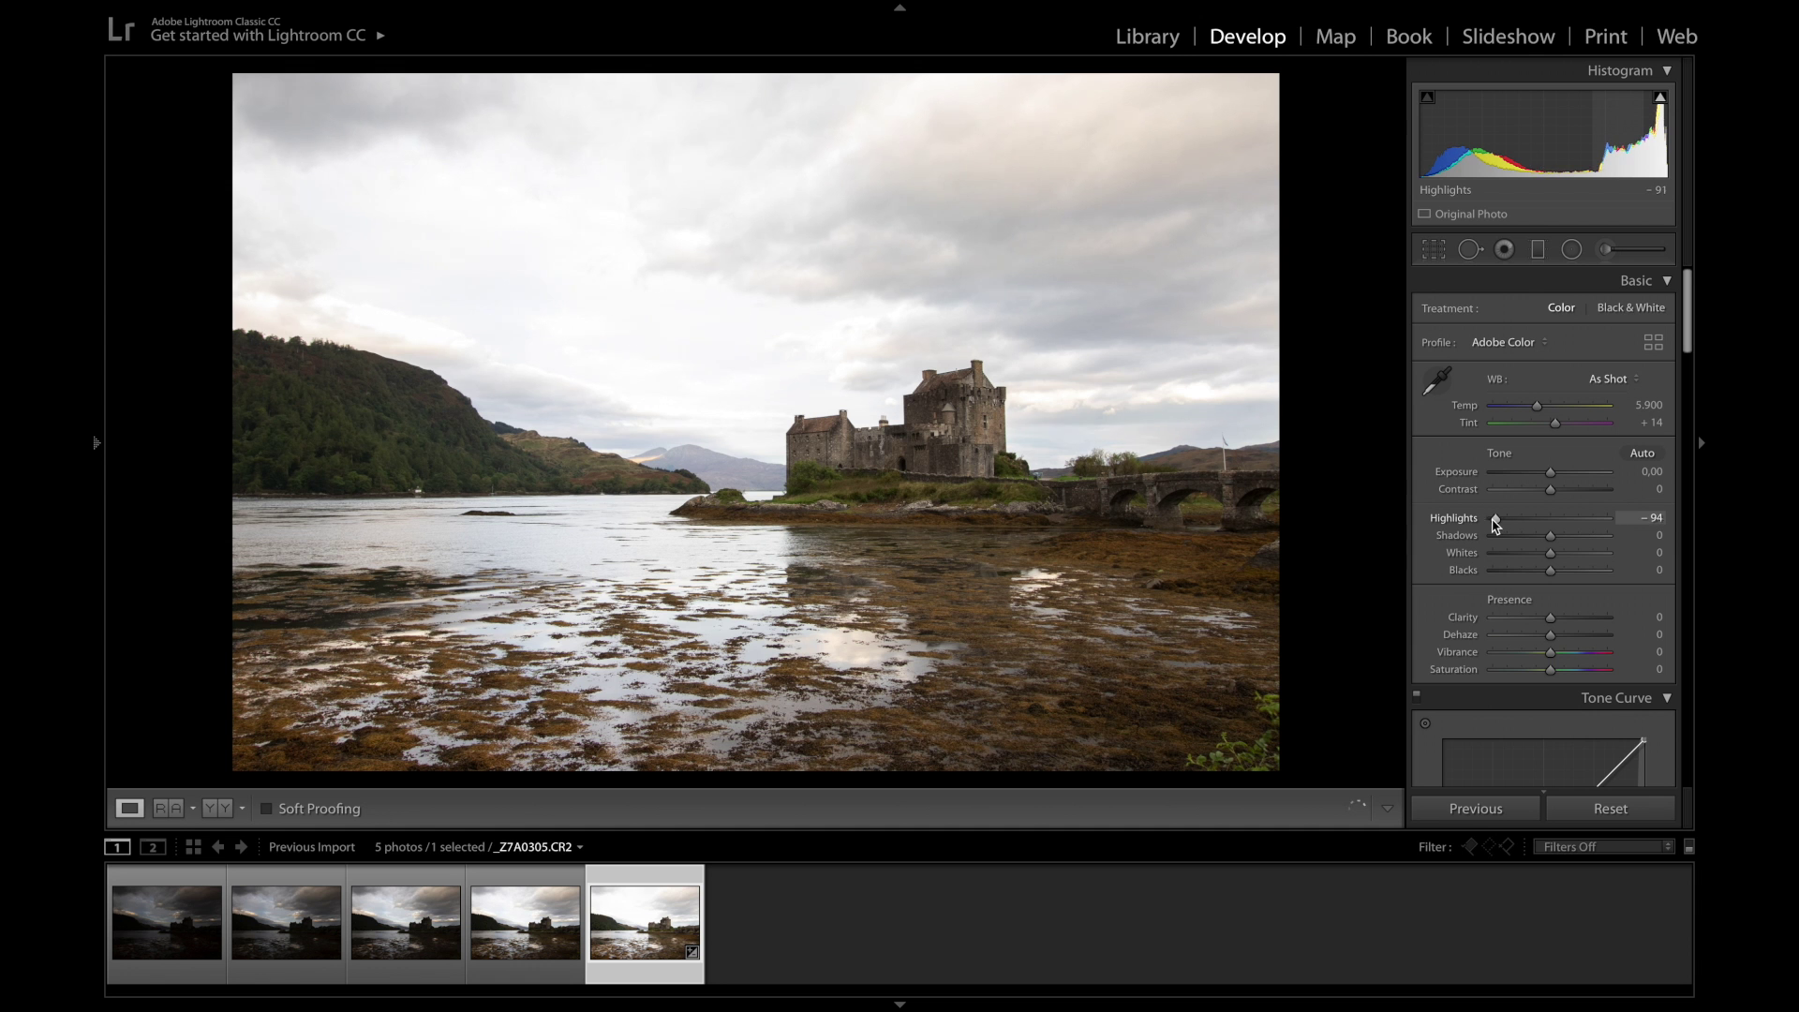
pyautogui.moveTo(1495, 525); pyautogui.dragTo(1490, 522)
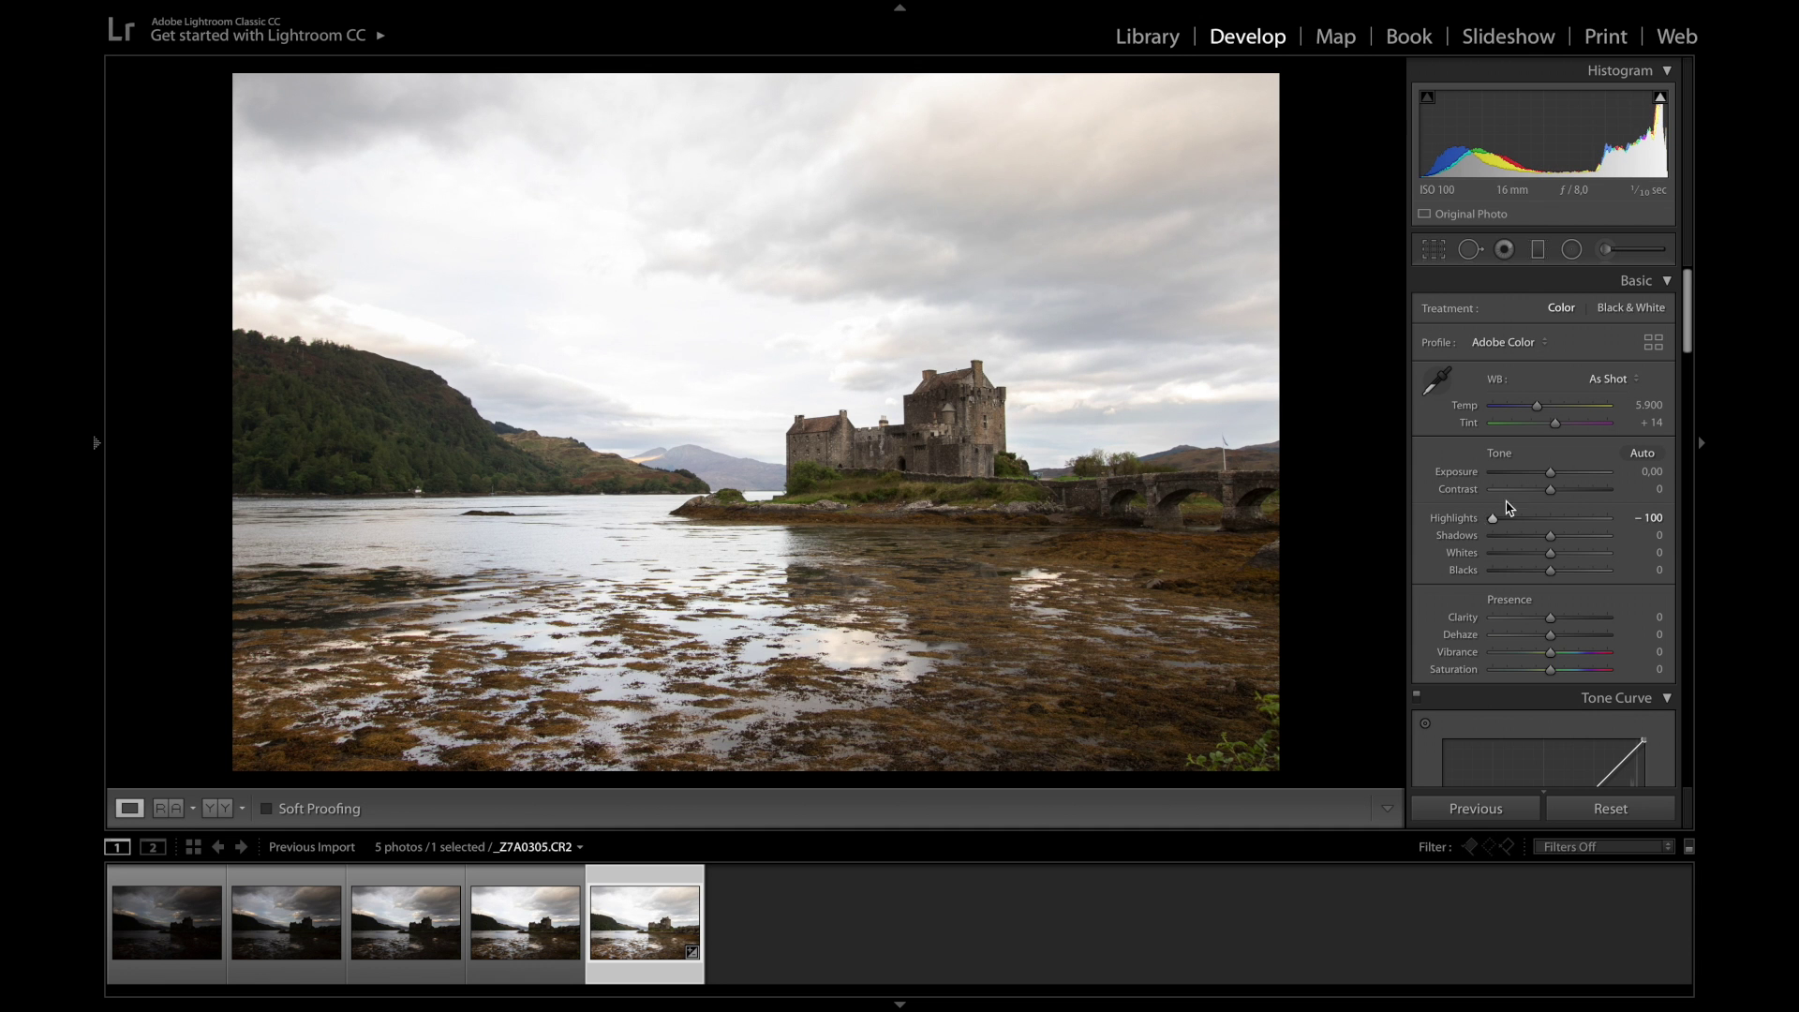
pyautogui.moveTo(1551, 474); pyautogui.dragTo(1532, 475)
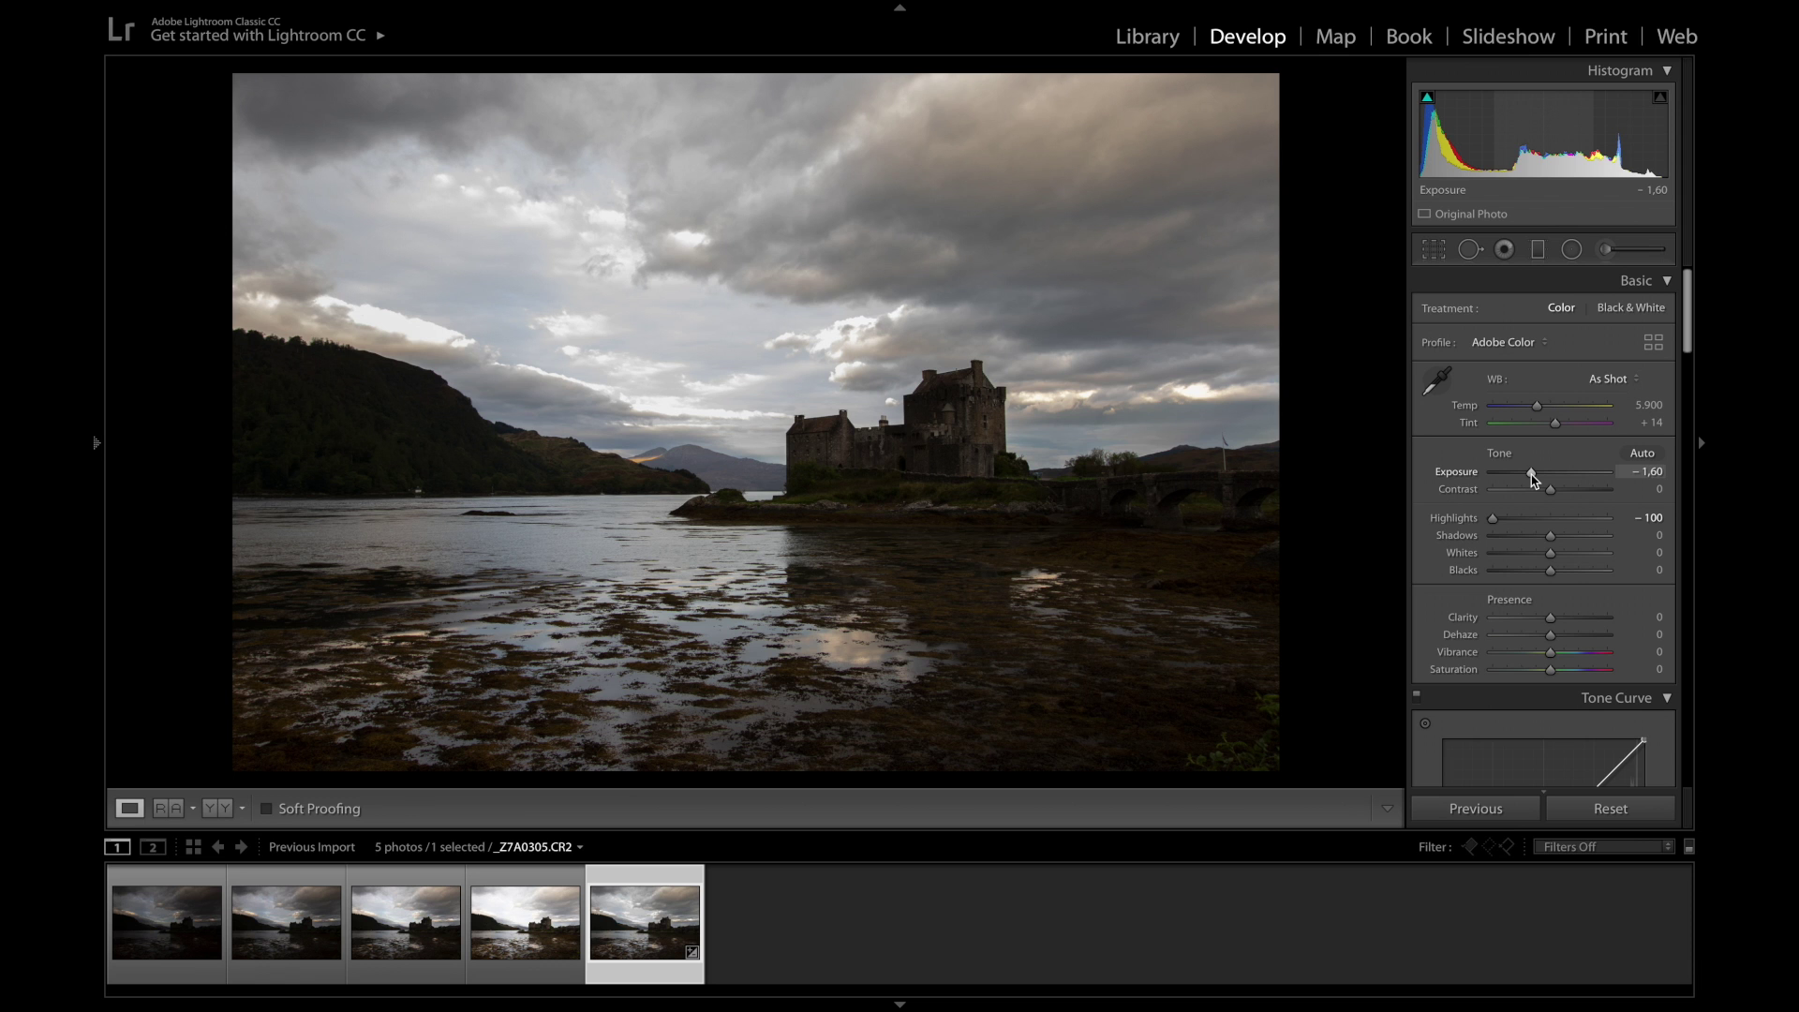
pyautogui.moveTo(1532, 474); pyautogui.dragTo(1536, 474)
pyautogui.press('q')
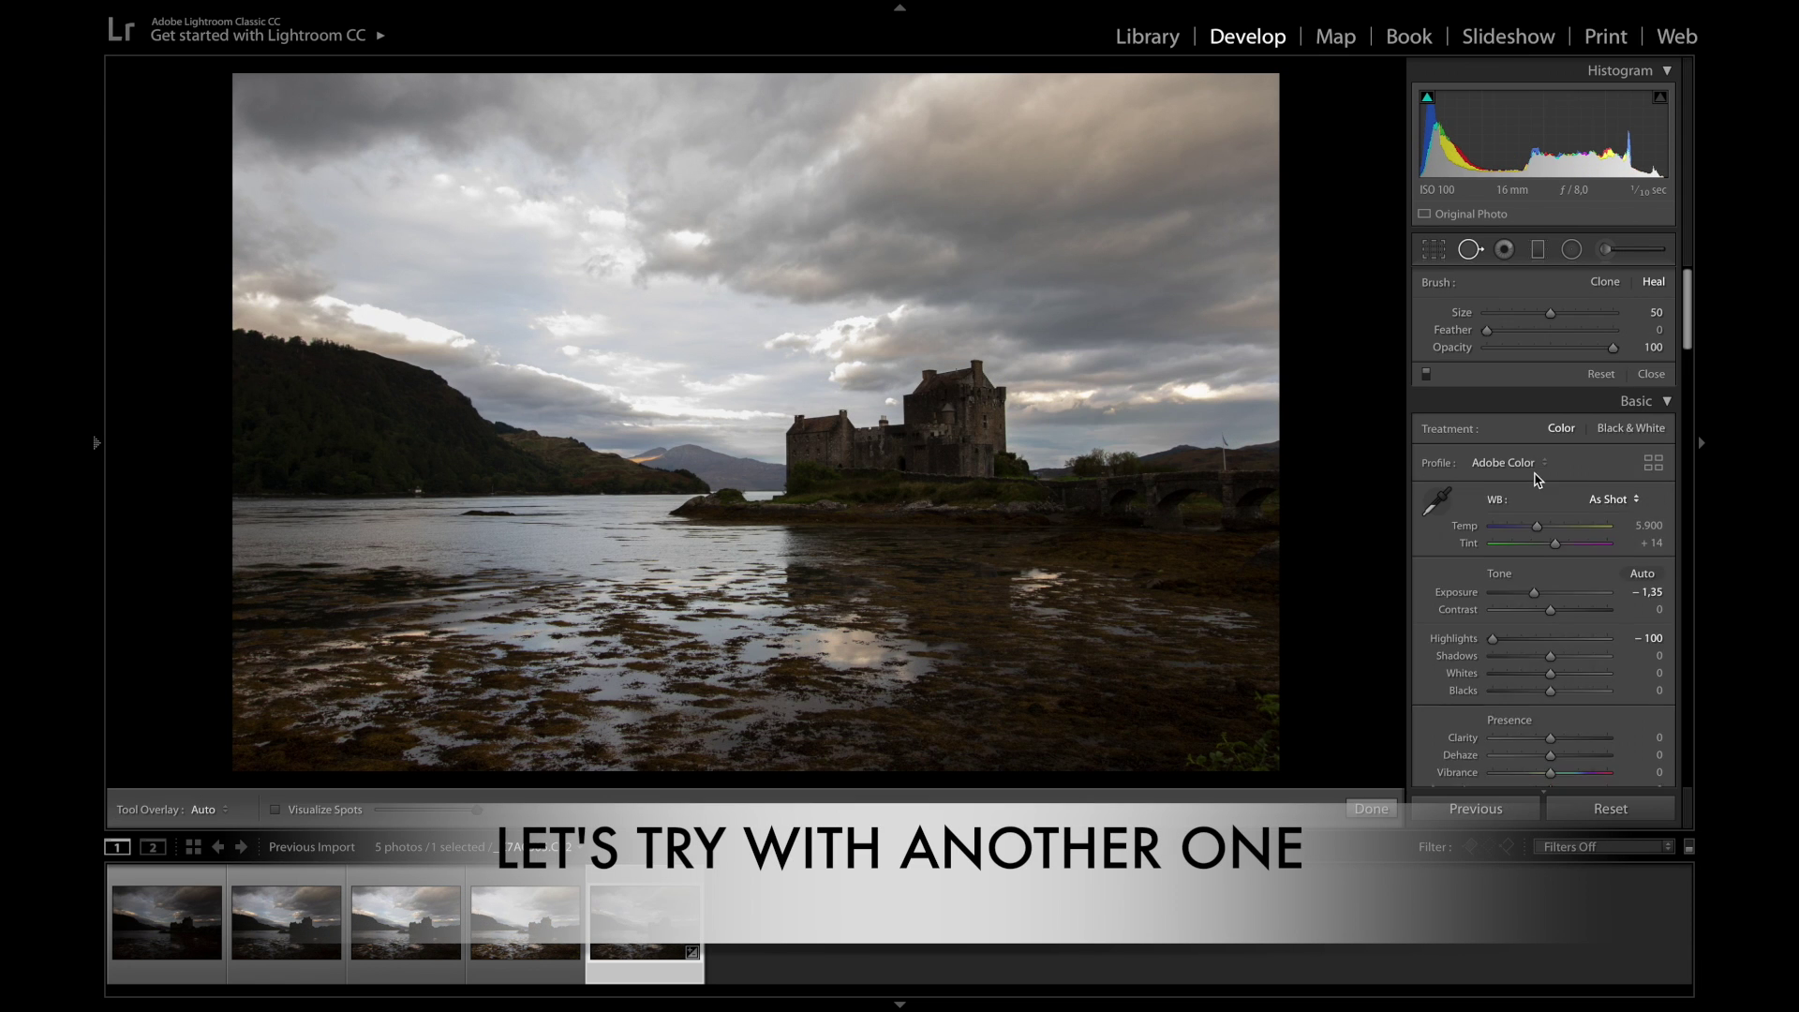
# Reset Exposure to 0.00 and Highlights to 0 on _Z7A0305
pyautogui.scroll(-1, 1538, 544)
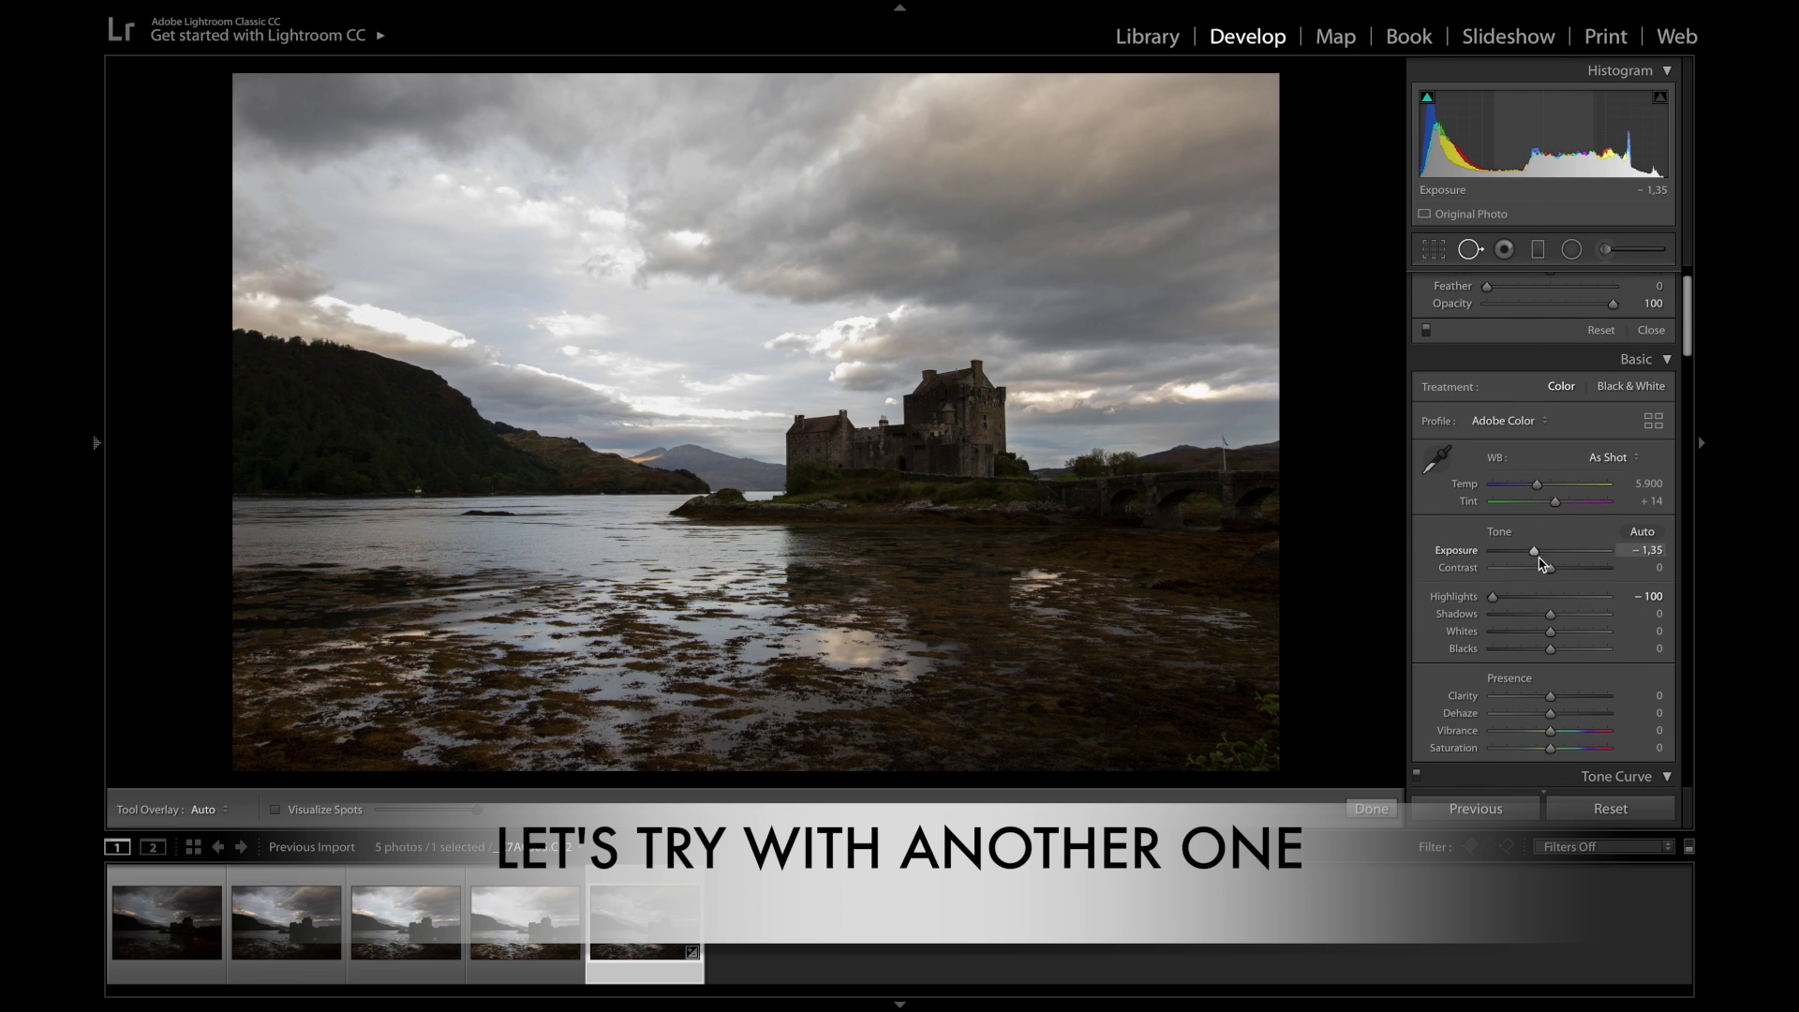
pyautogui.doubleClick(1535, 552)
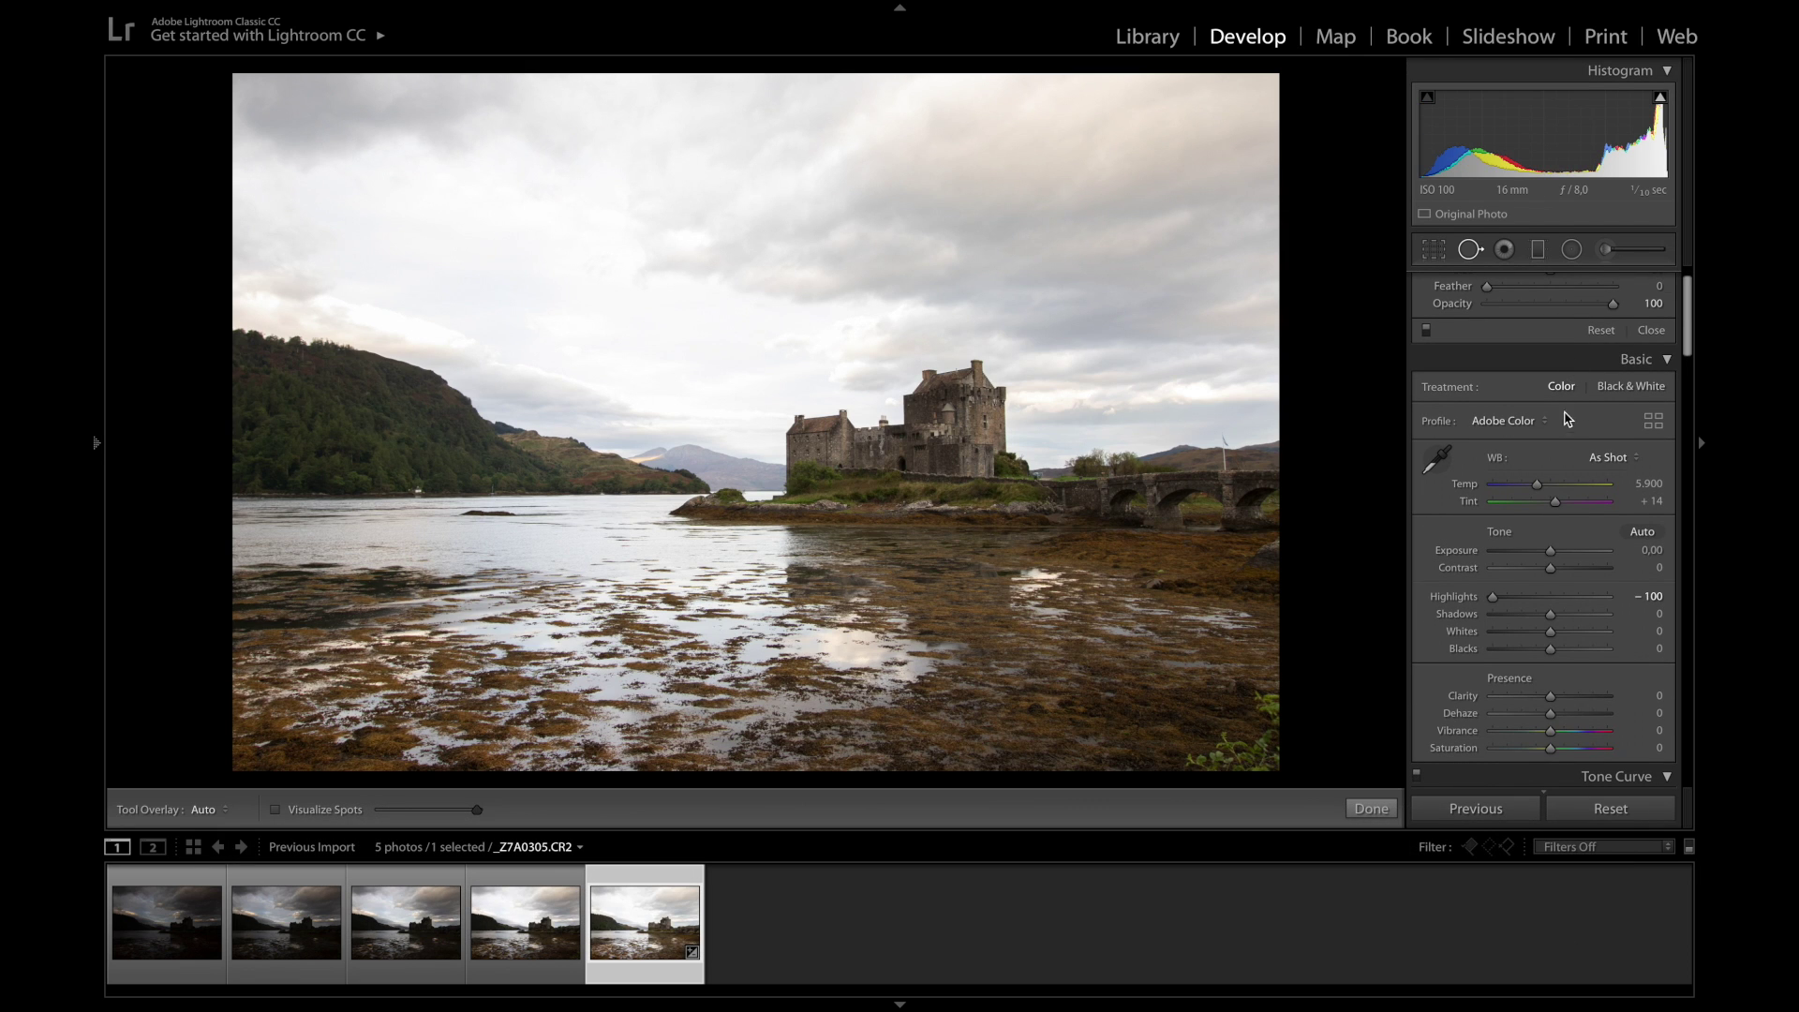
pyautogui.scroll(-1, 1560, 449)
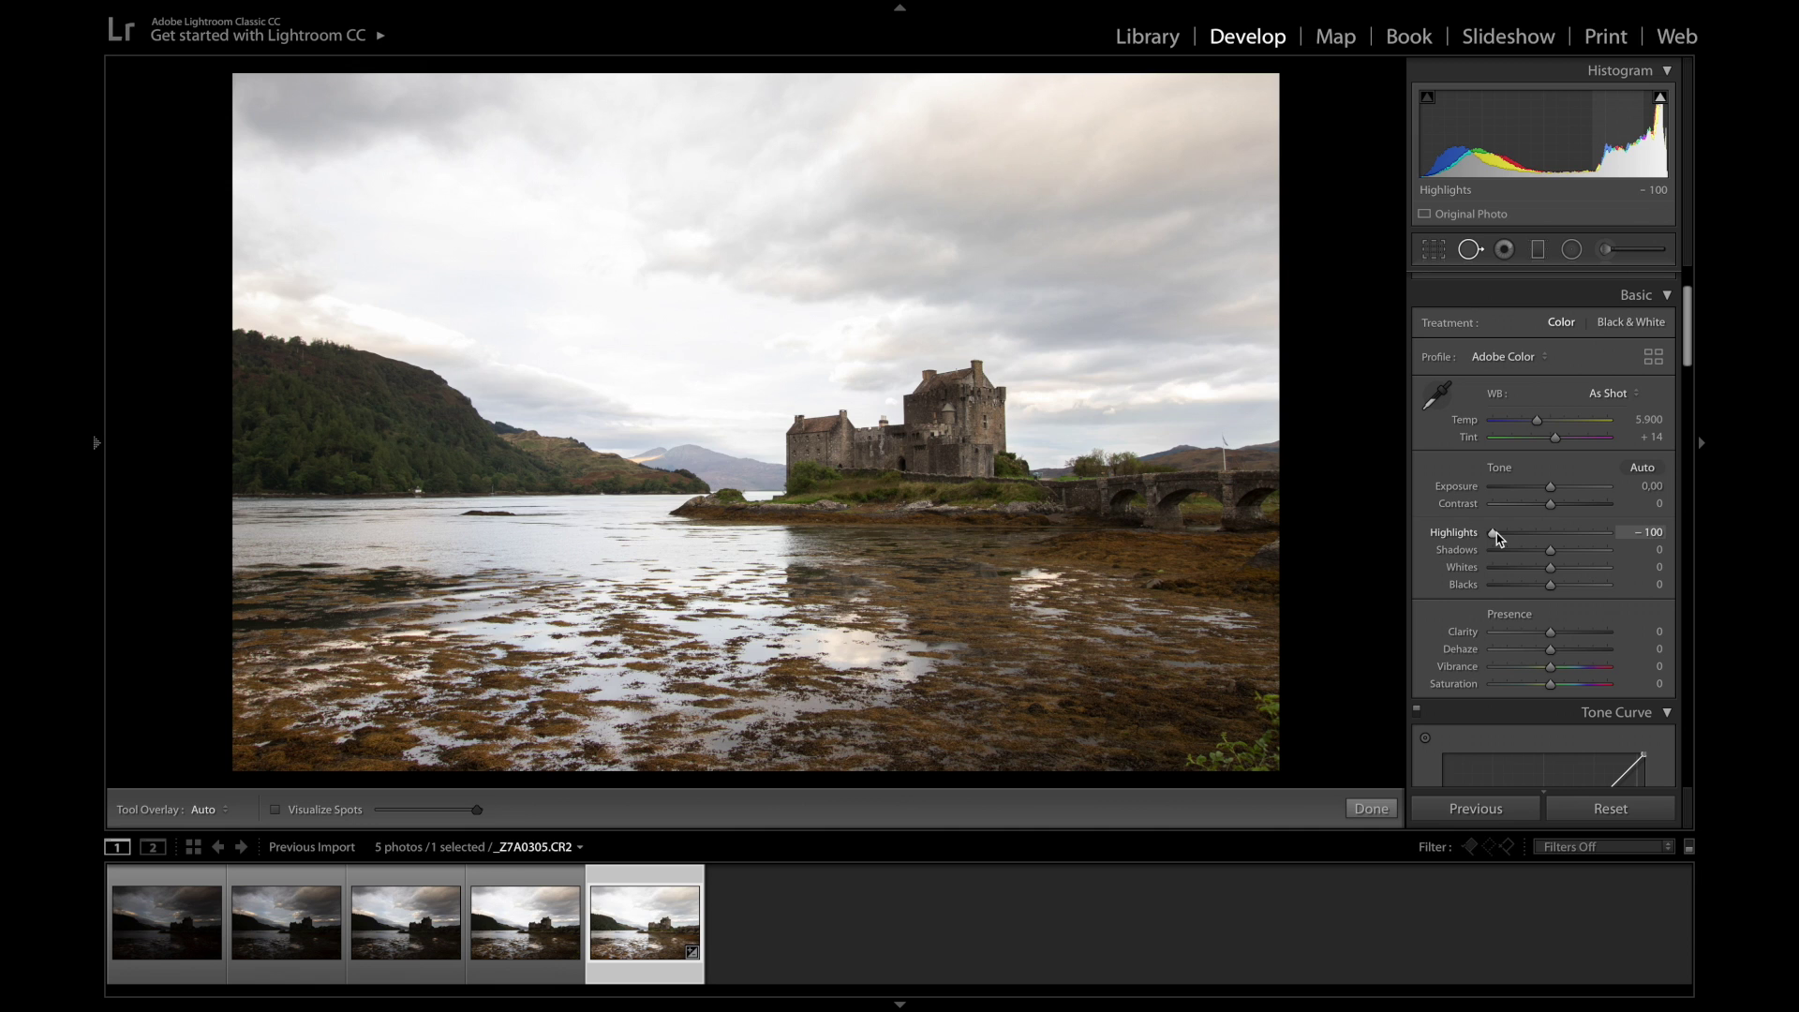
pyautogui.doubleClick(1495, 534)
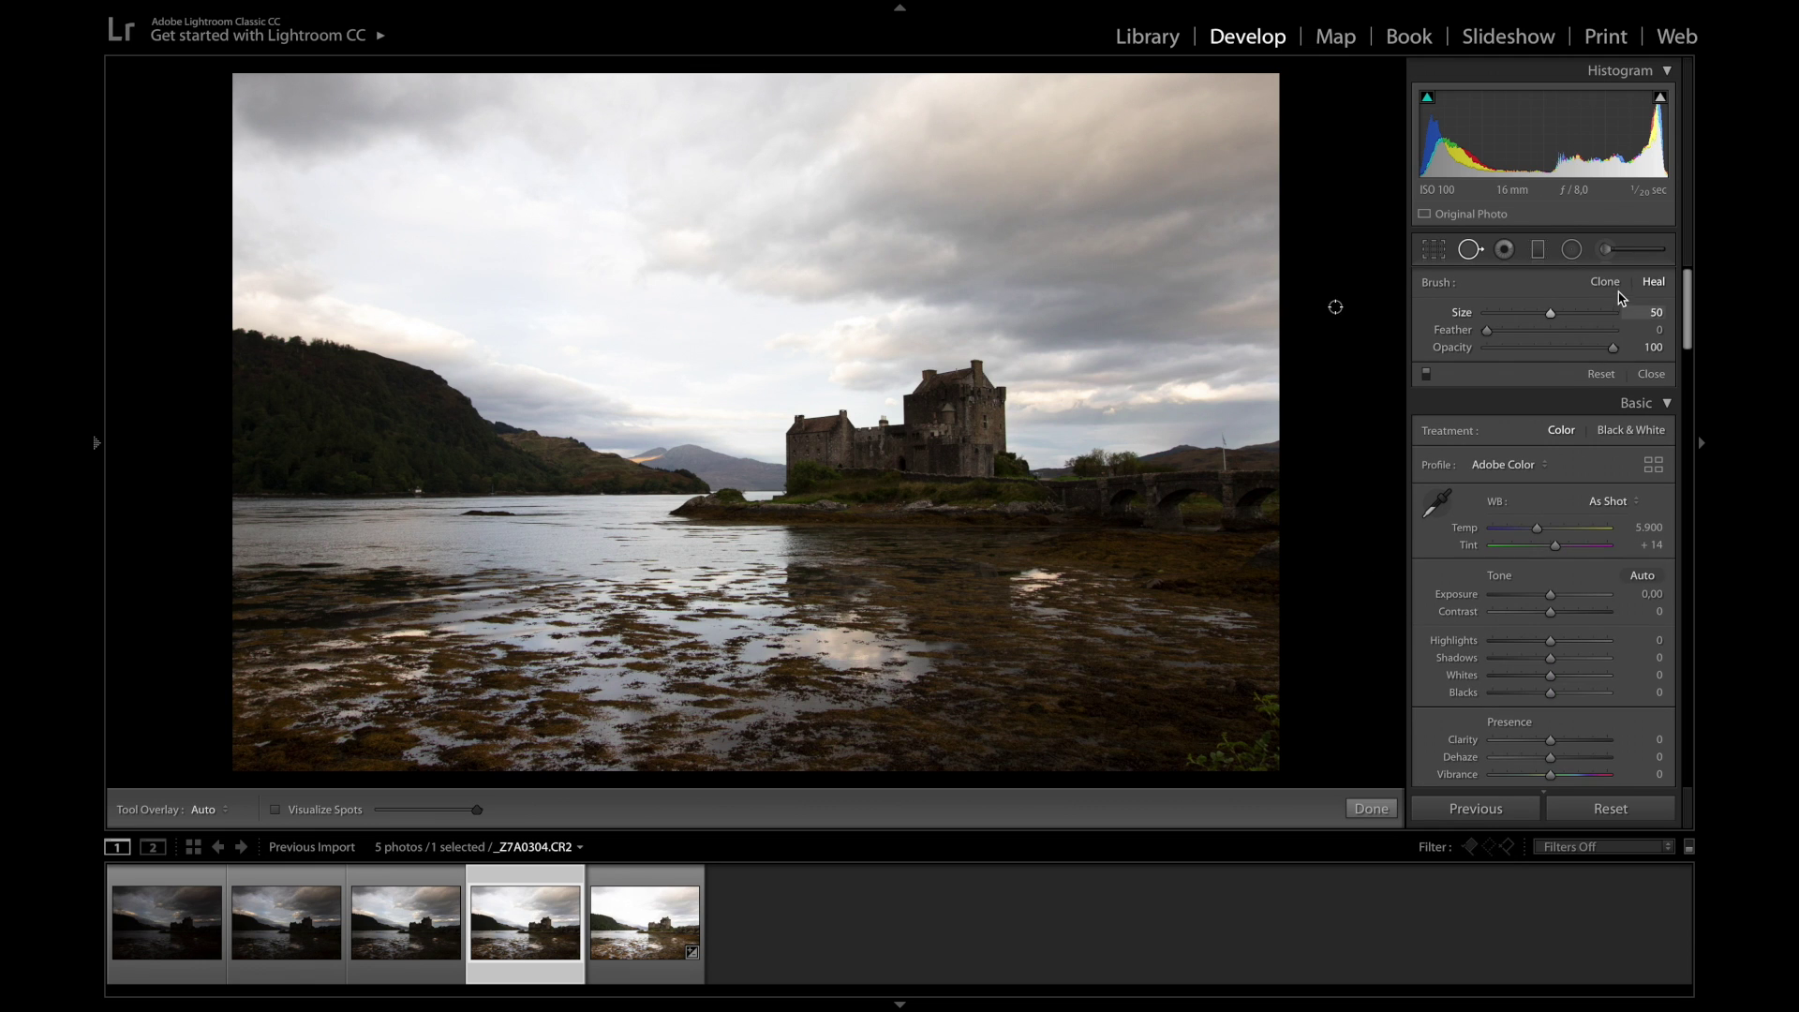
# Trial Highlights -66 and lifted Shadows on the fourth exposure, then reset and return to the fifth
pyautogui.click(1471, 267)
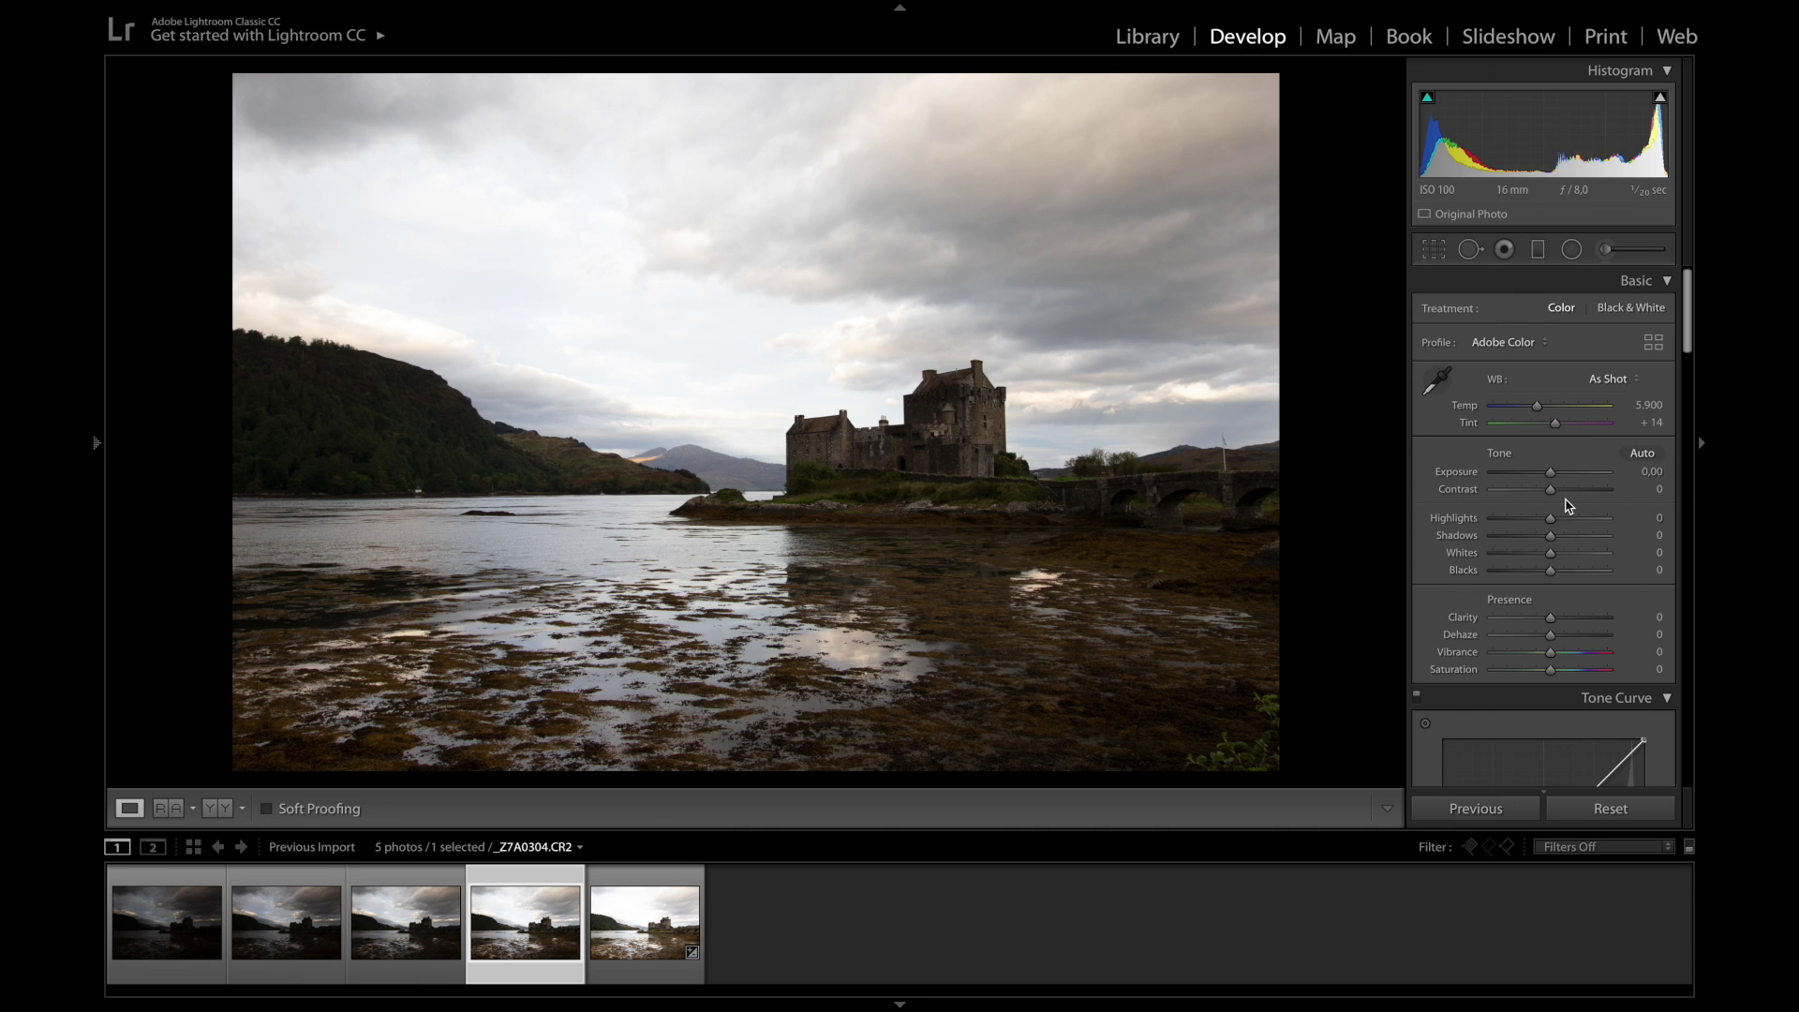
pyautogui.moveTo(1549, 521)
pyautogui.mouseDown()
pyautogui.moveTo(1527, 525)
pyautogui.moveTo(1550, 523)
pyautogui.mouseUp()
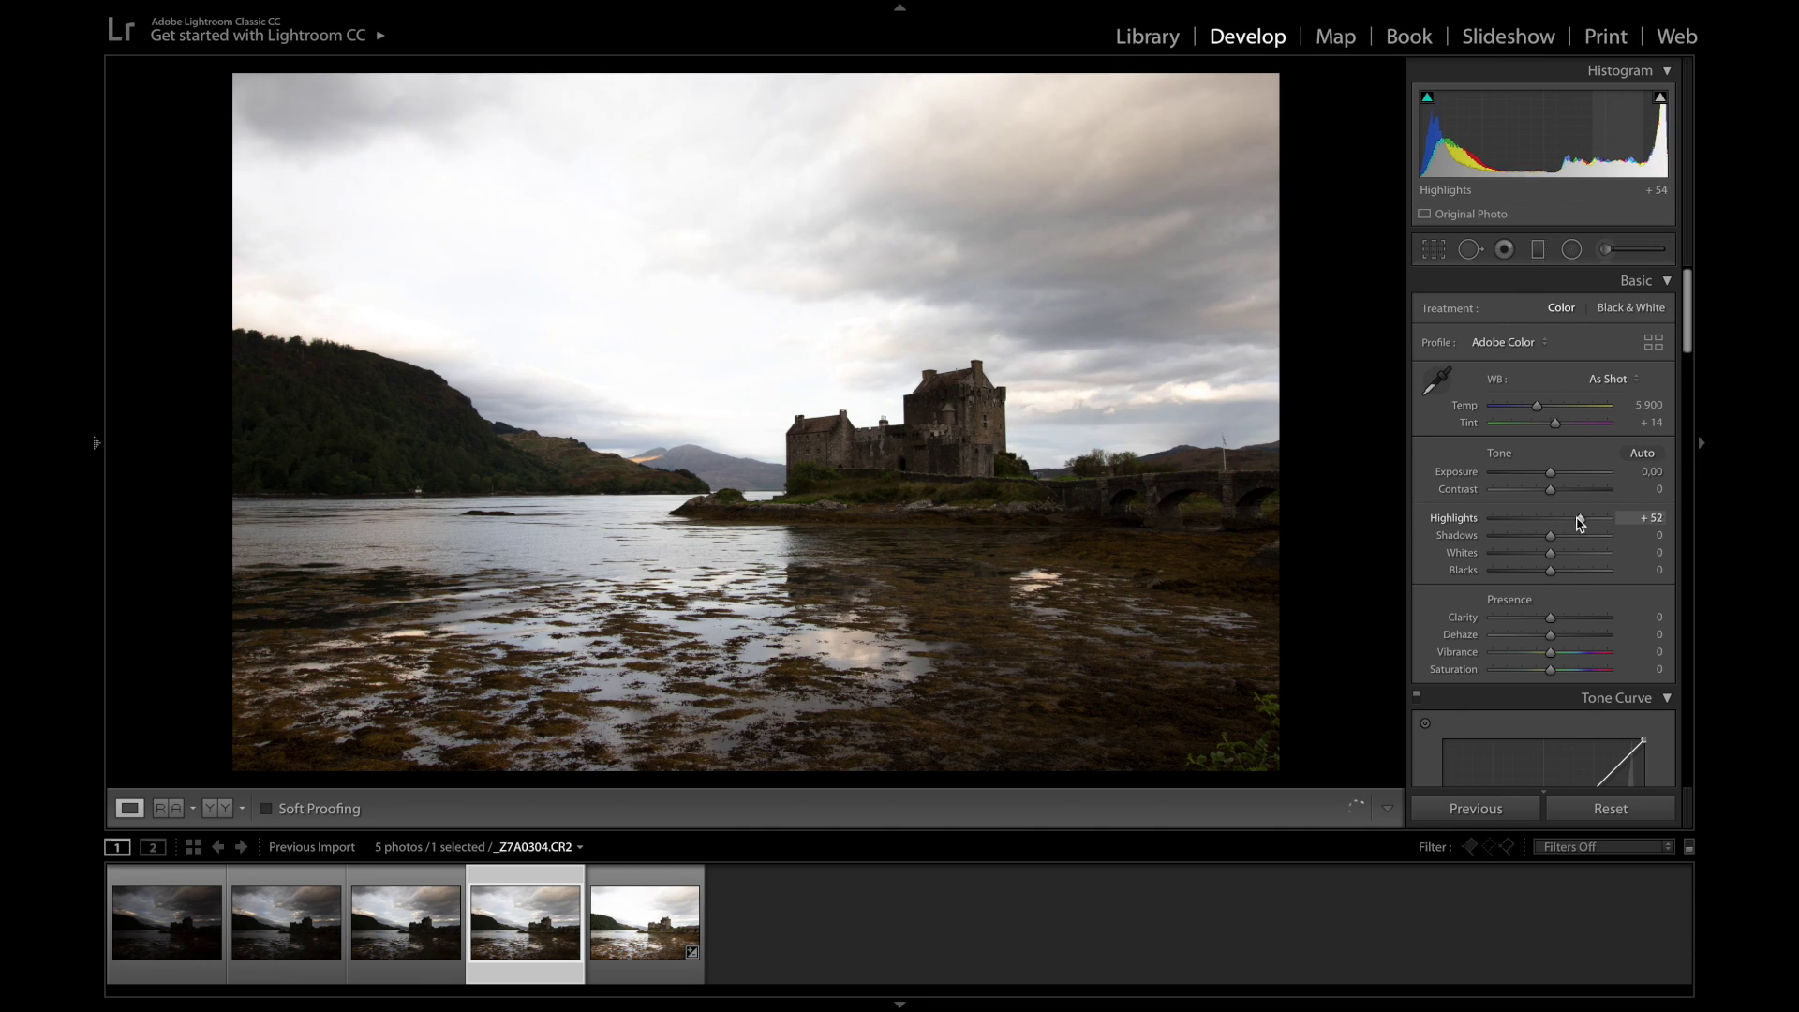
pyautogui.moveTo(1551, 523)
pyautogui.mouseDown()
pyautogui.moveTo(1512, 519)
pyautogui.moveTo(1545, 463)
pyautogui.mouseUp()
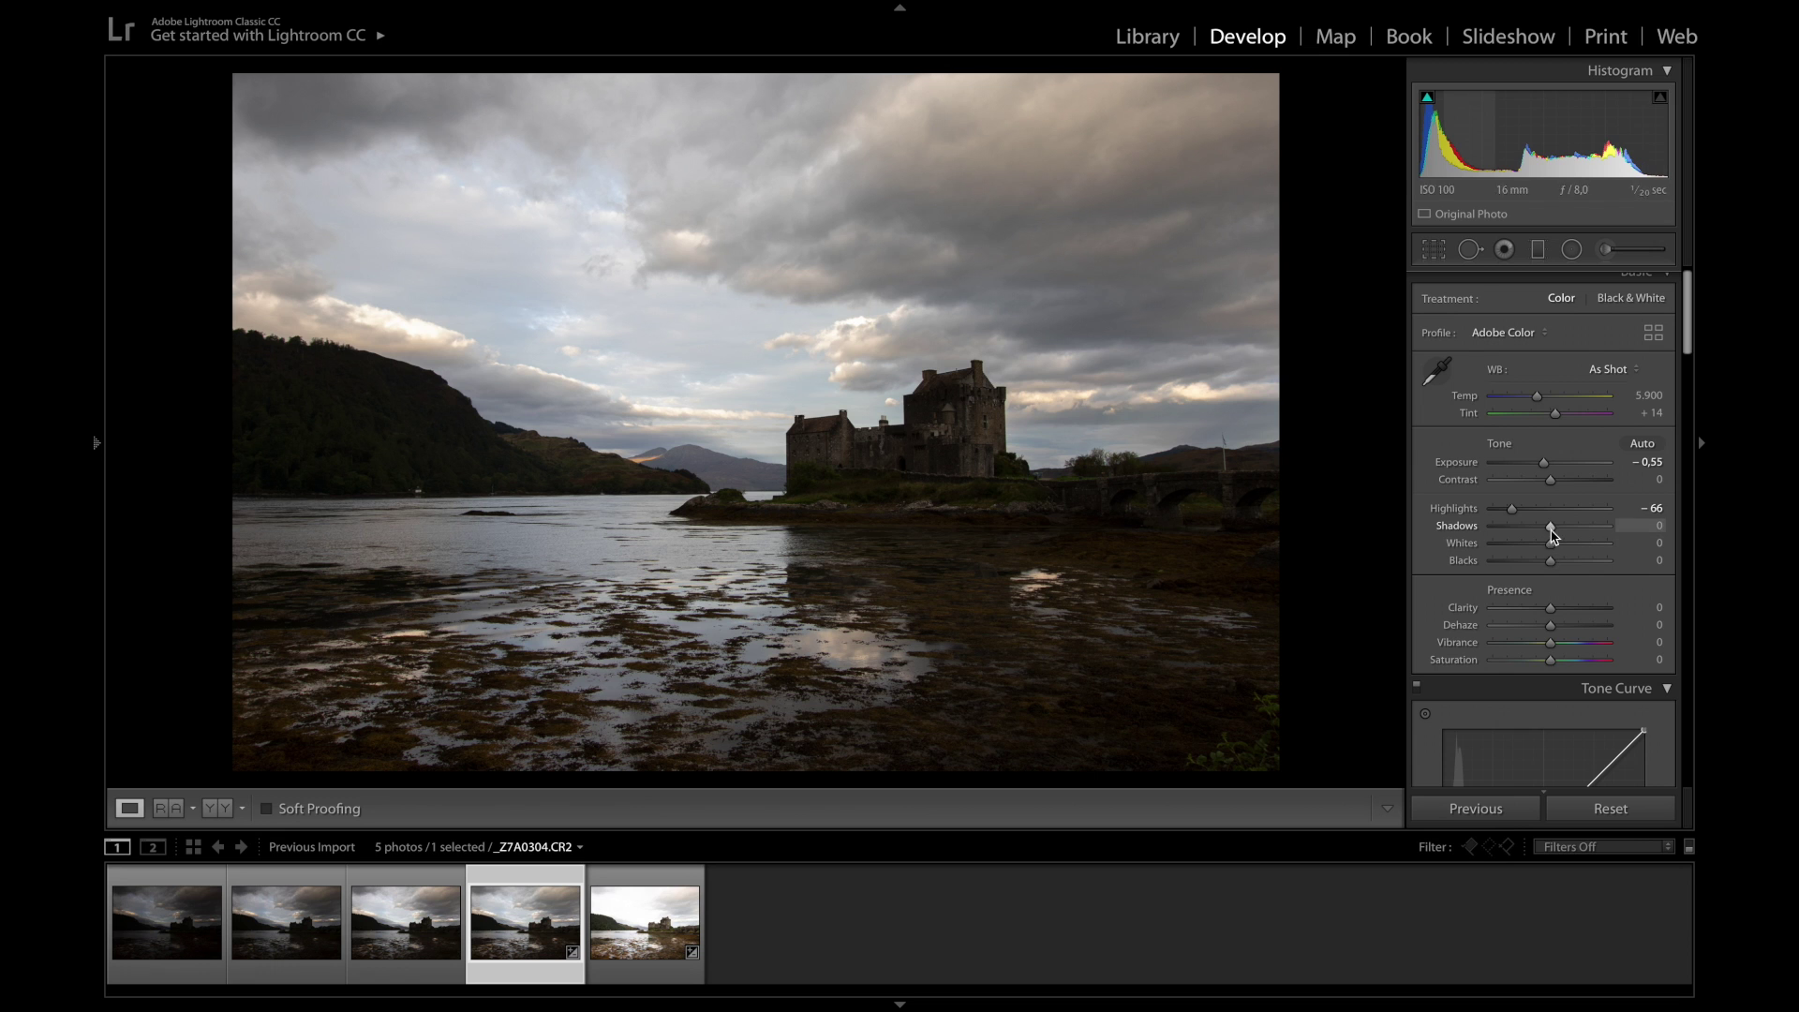
pyautogui.moveTo(1551, 526); pyautogui.dragTo(1601, 528)
pyautogui.scroll(-1, 1604, 528)
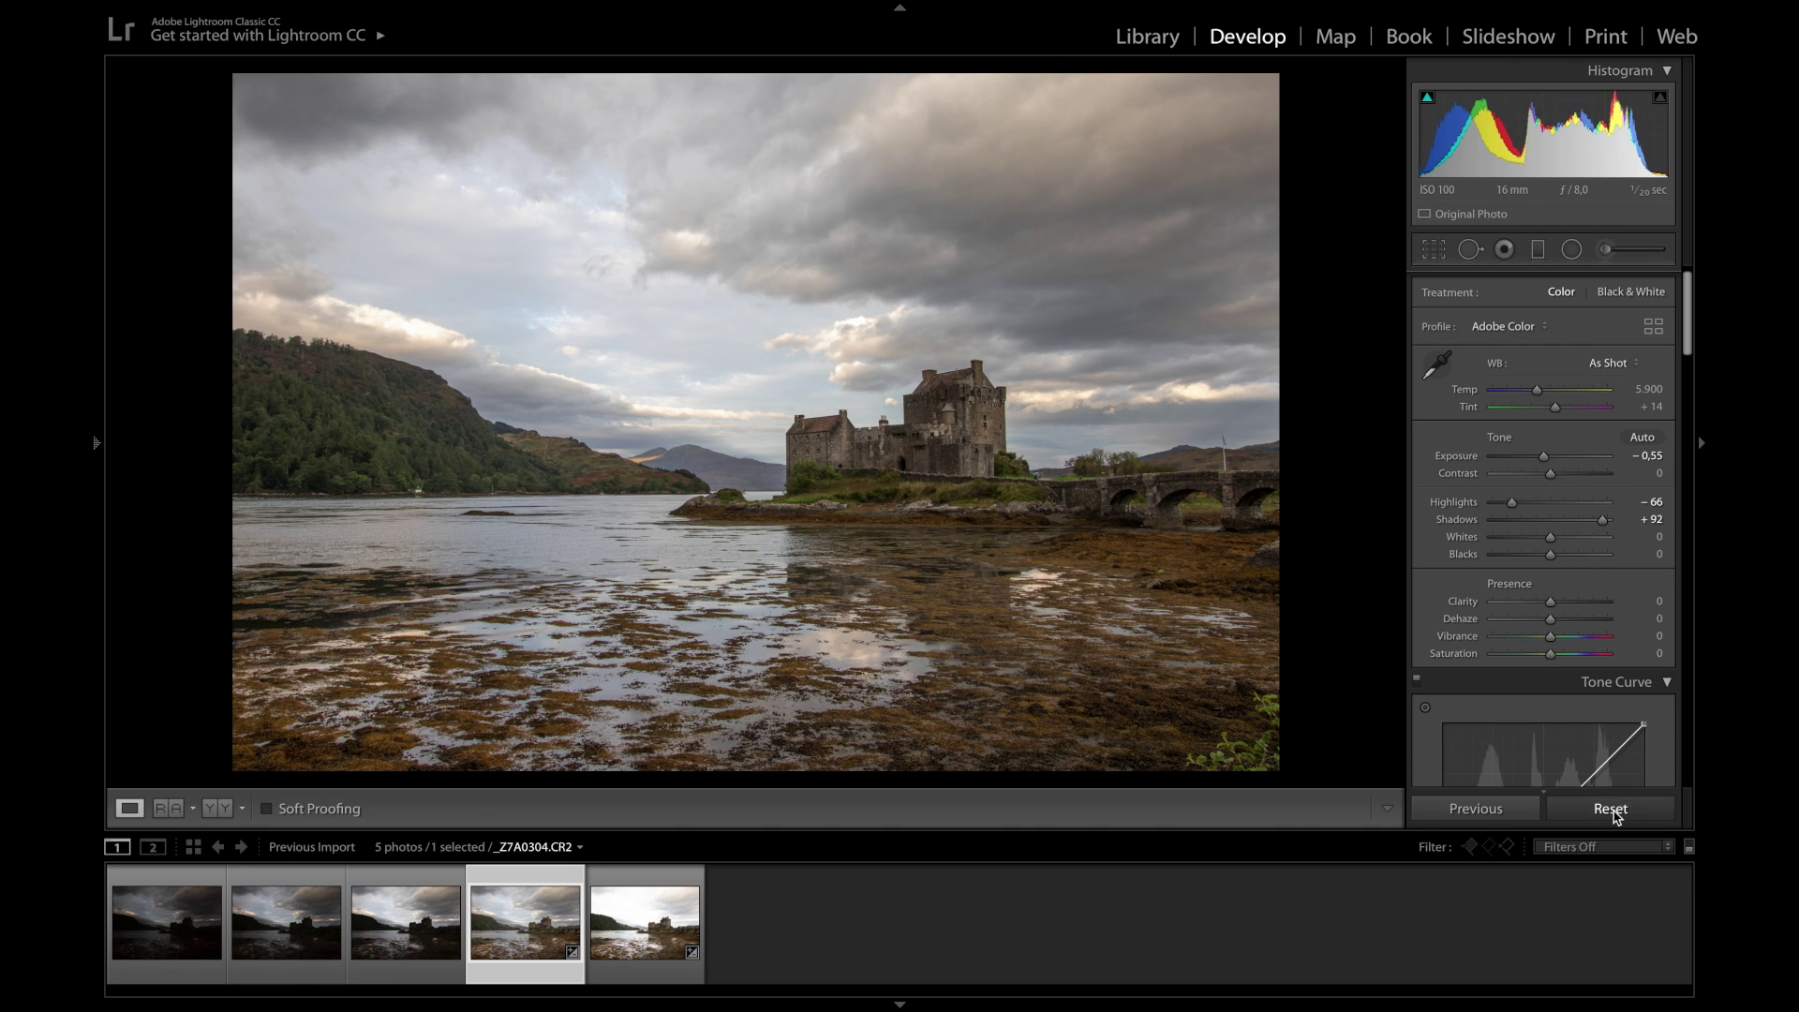
pyautogui.click(1610, 809)
pyautogui.press('Right')
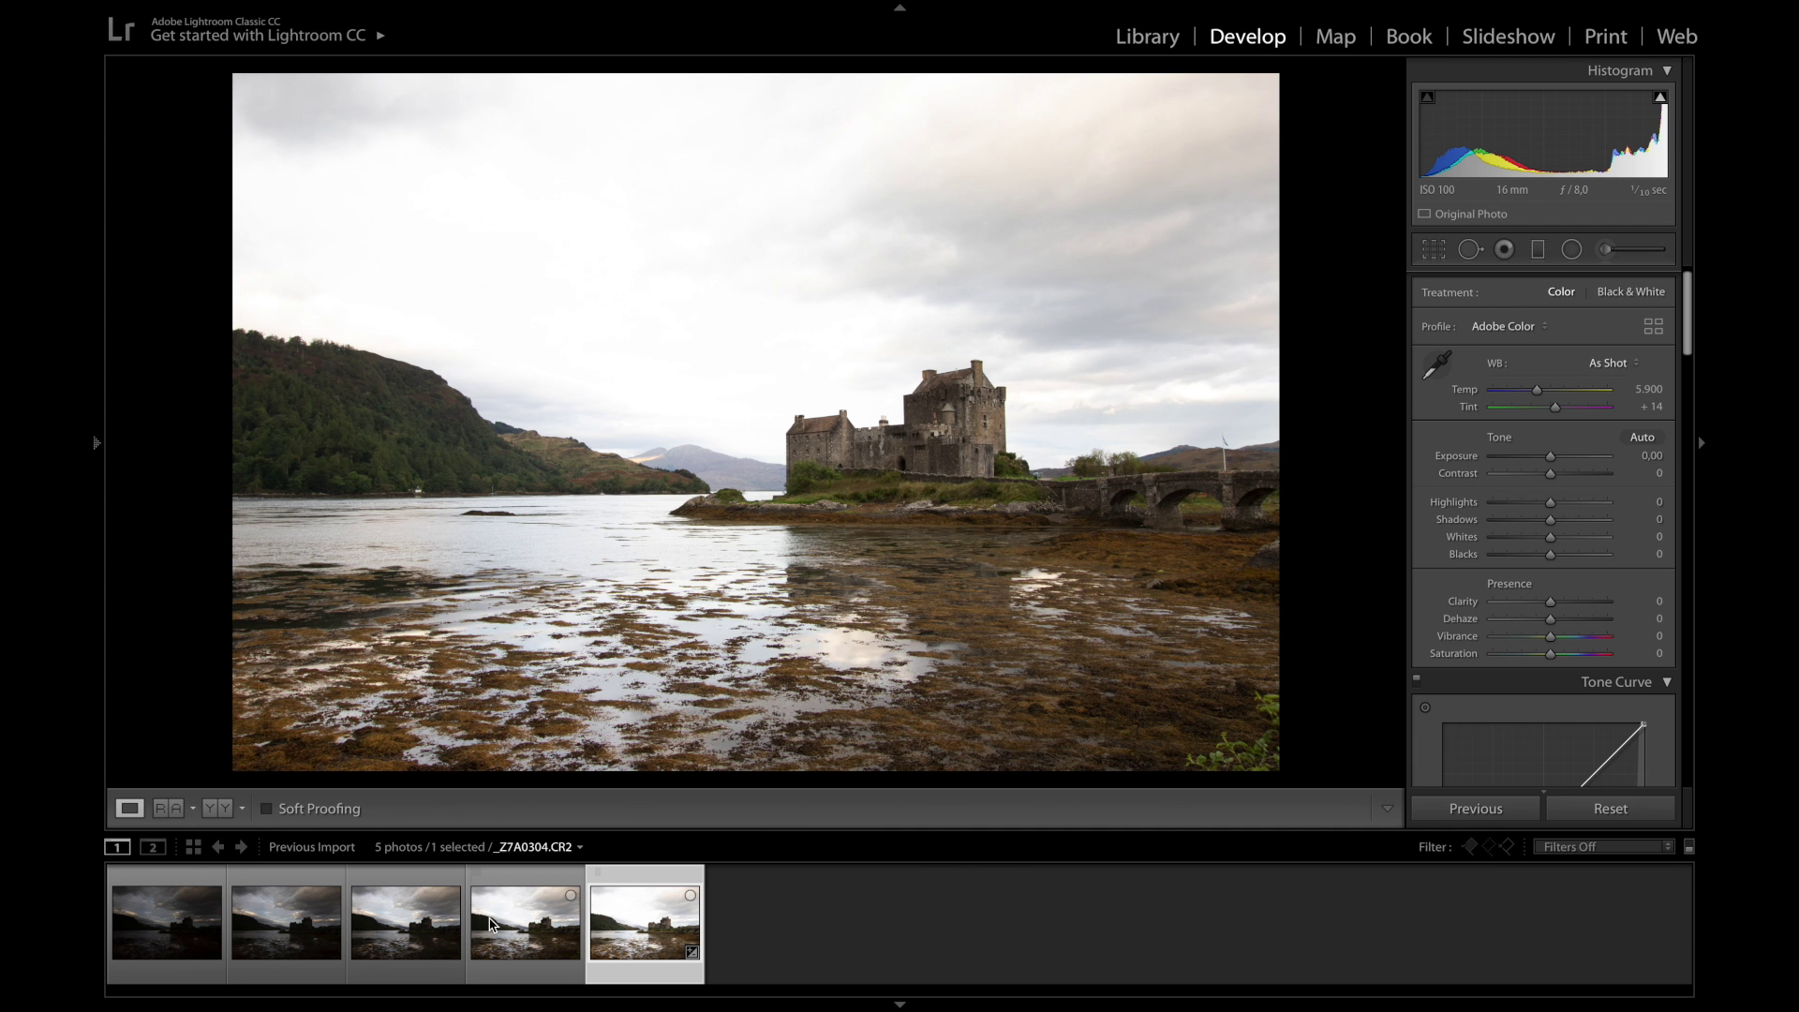
# Select the middle exposure _Z7A0303 and make rough Highlights, Shadows and Exposure adjustments
pyautogui.click(494, 924)
pyautogui.click(408, 923)
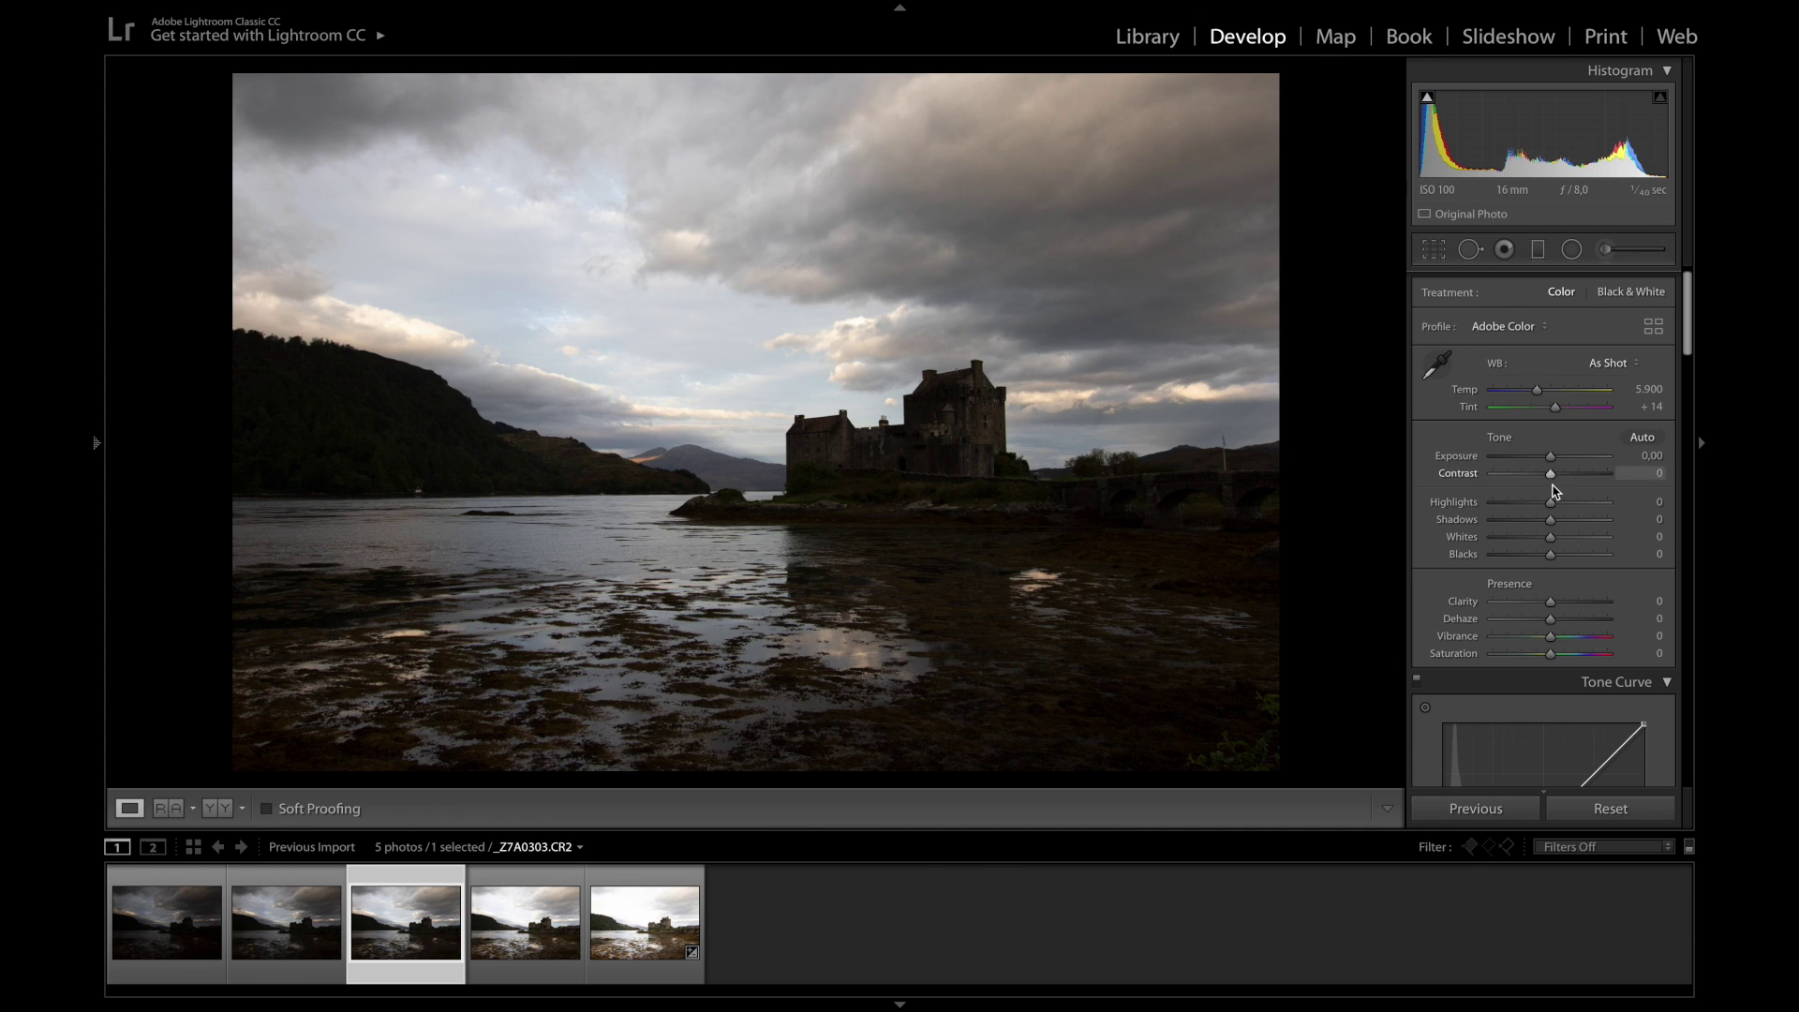
pyautogui.moveTo(1550, 503); pyautogui.dragTo(1522, 503)
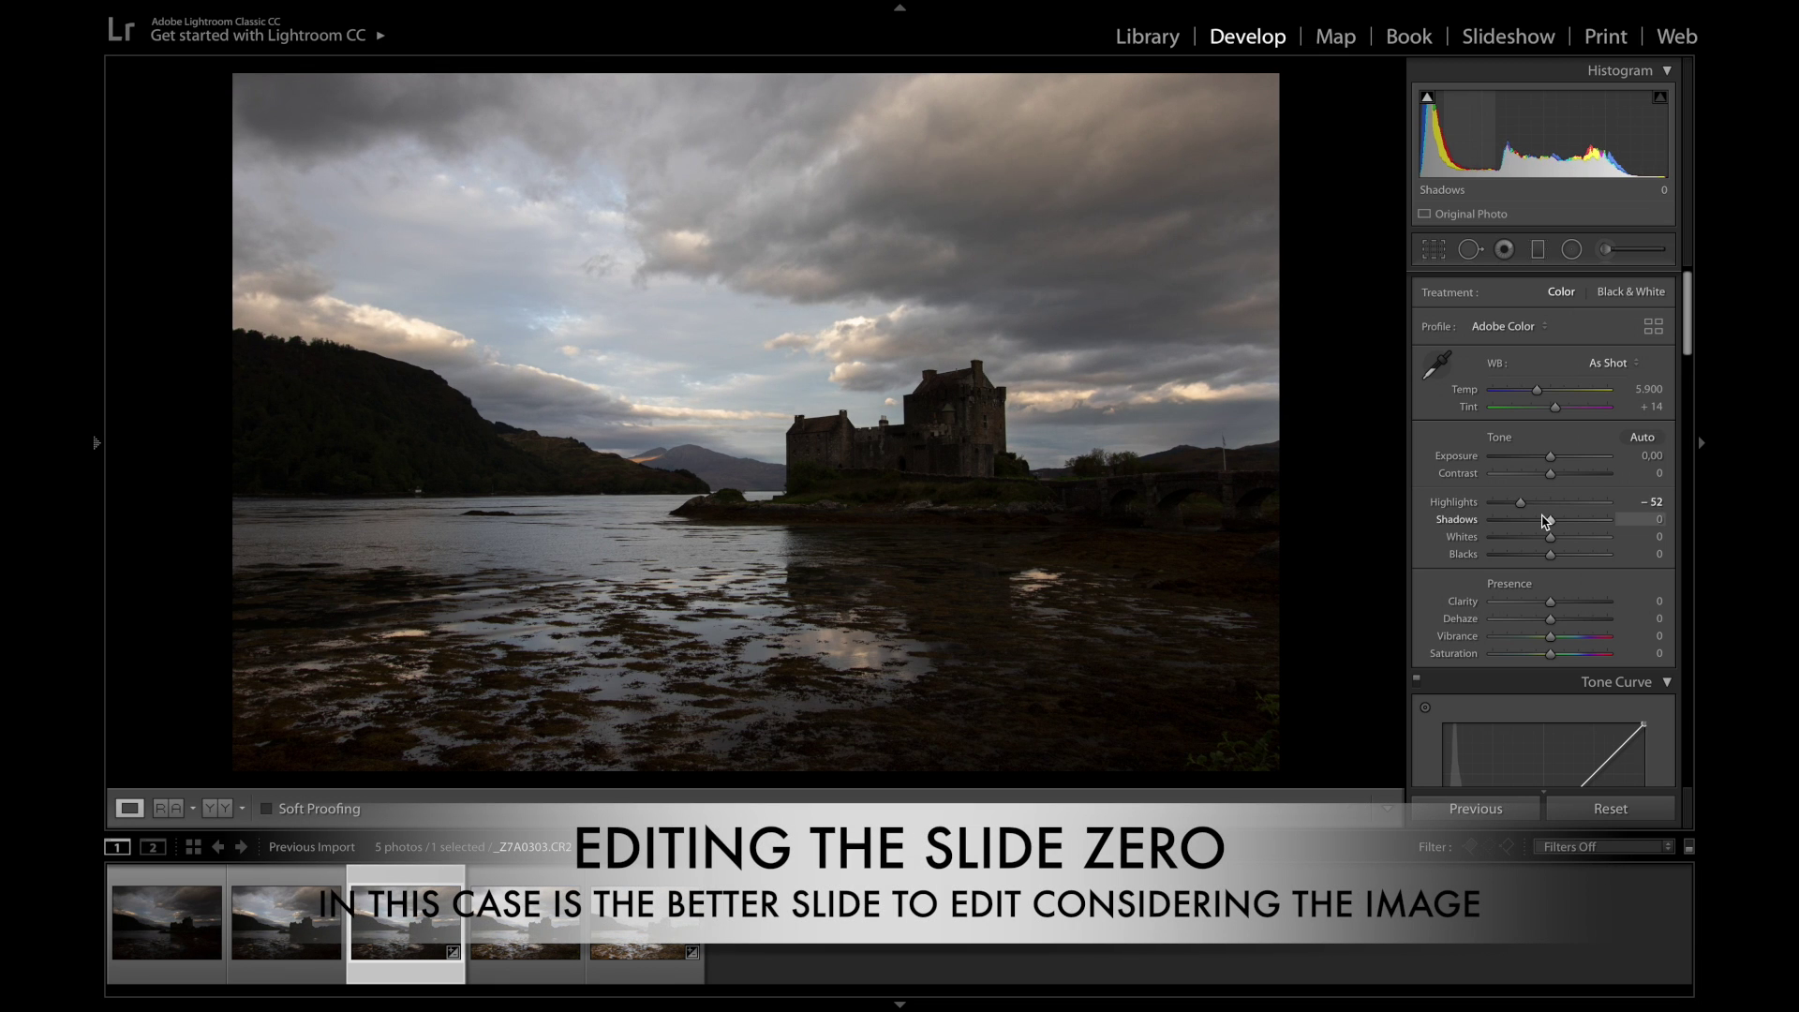
pyautogui.moveTo(1550, 520); pyautogui.dragTo(1551, 521)
pyautogui.moveTo(1550, 457); pyautogui.dragTo(1546, 457)
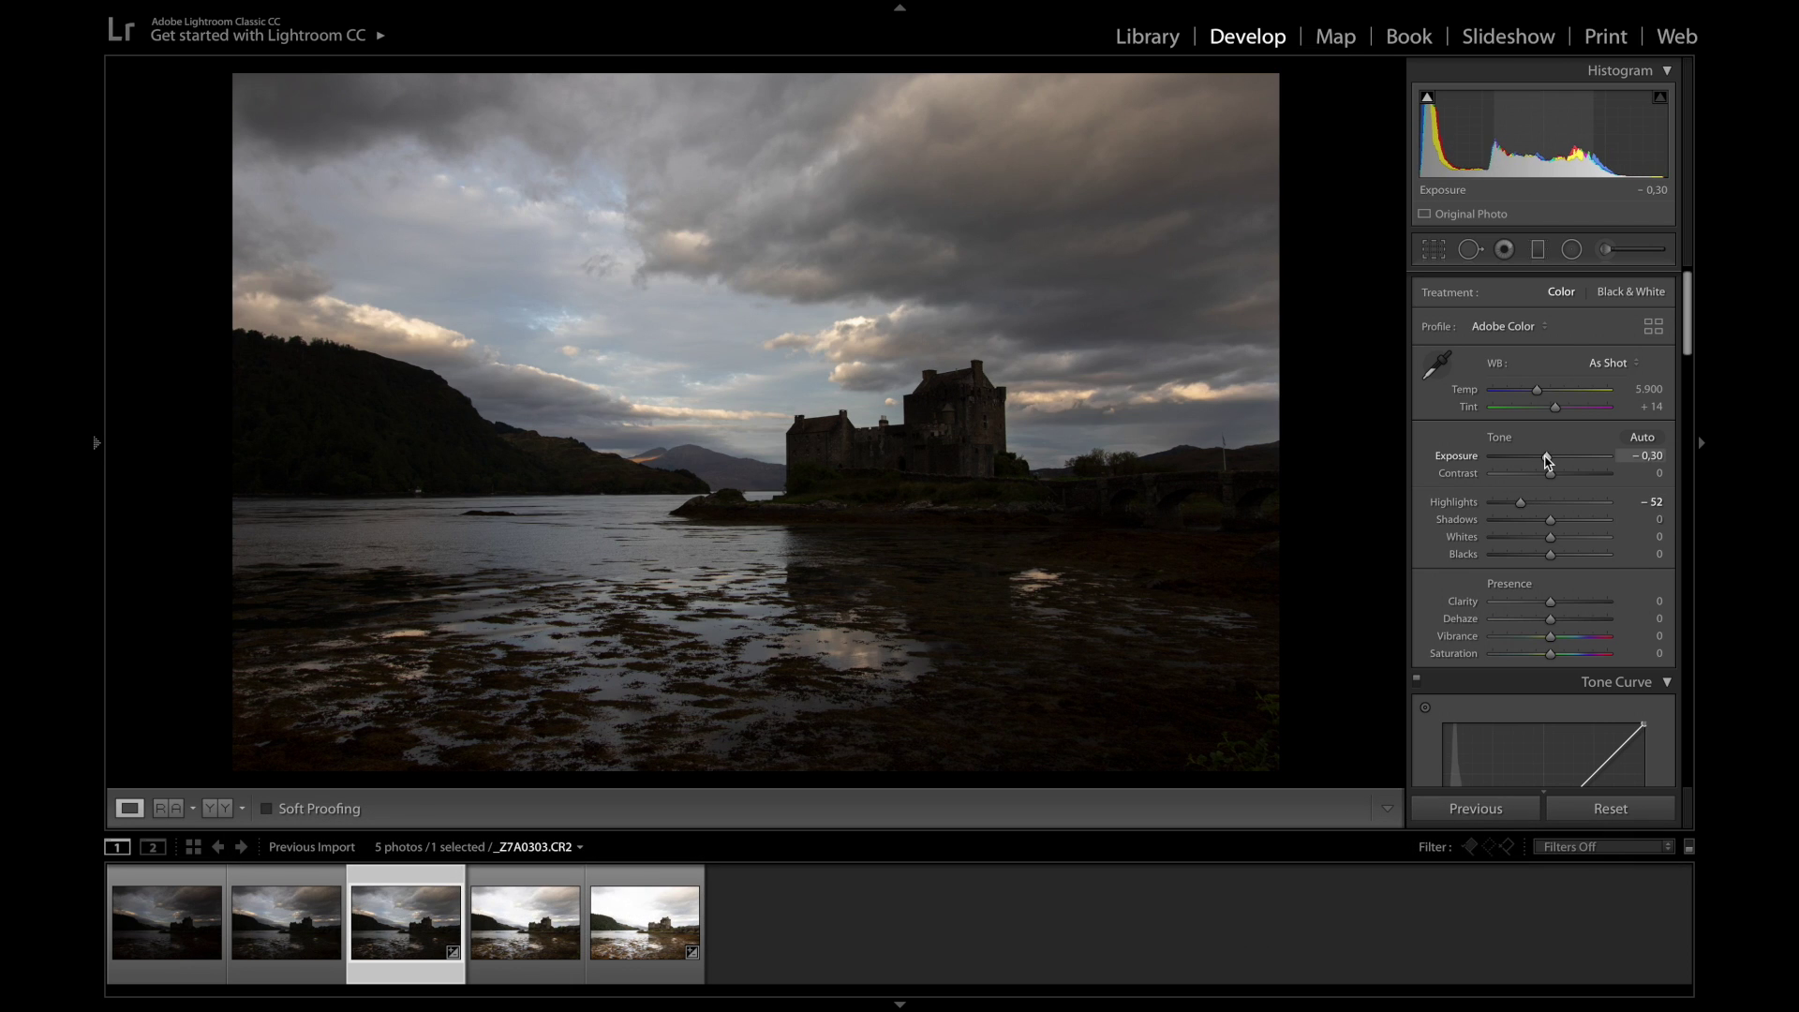
pyautogui.moveTo(1529, 502); pyautogui.dragTo(1523, 510)
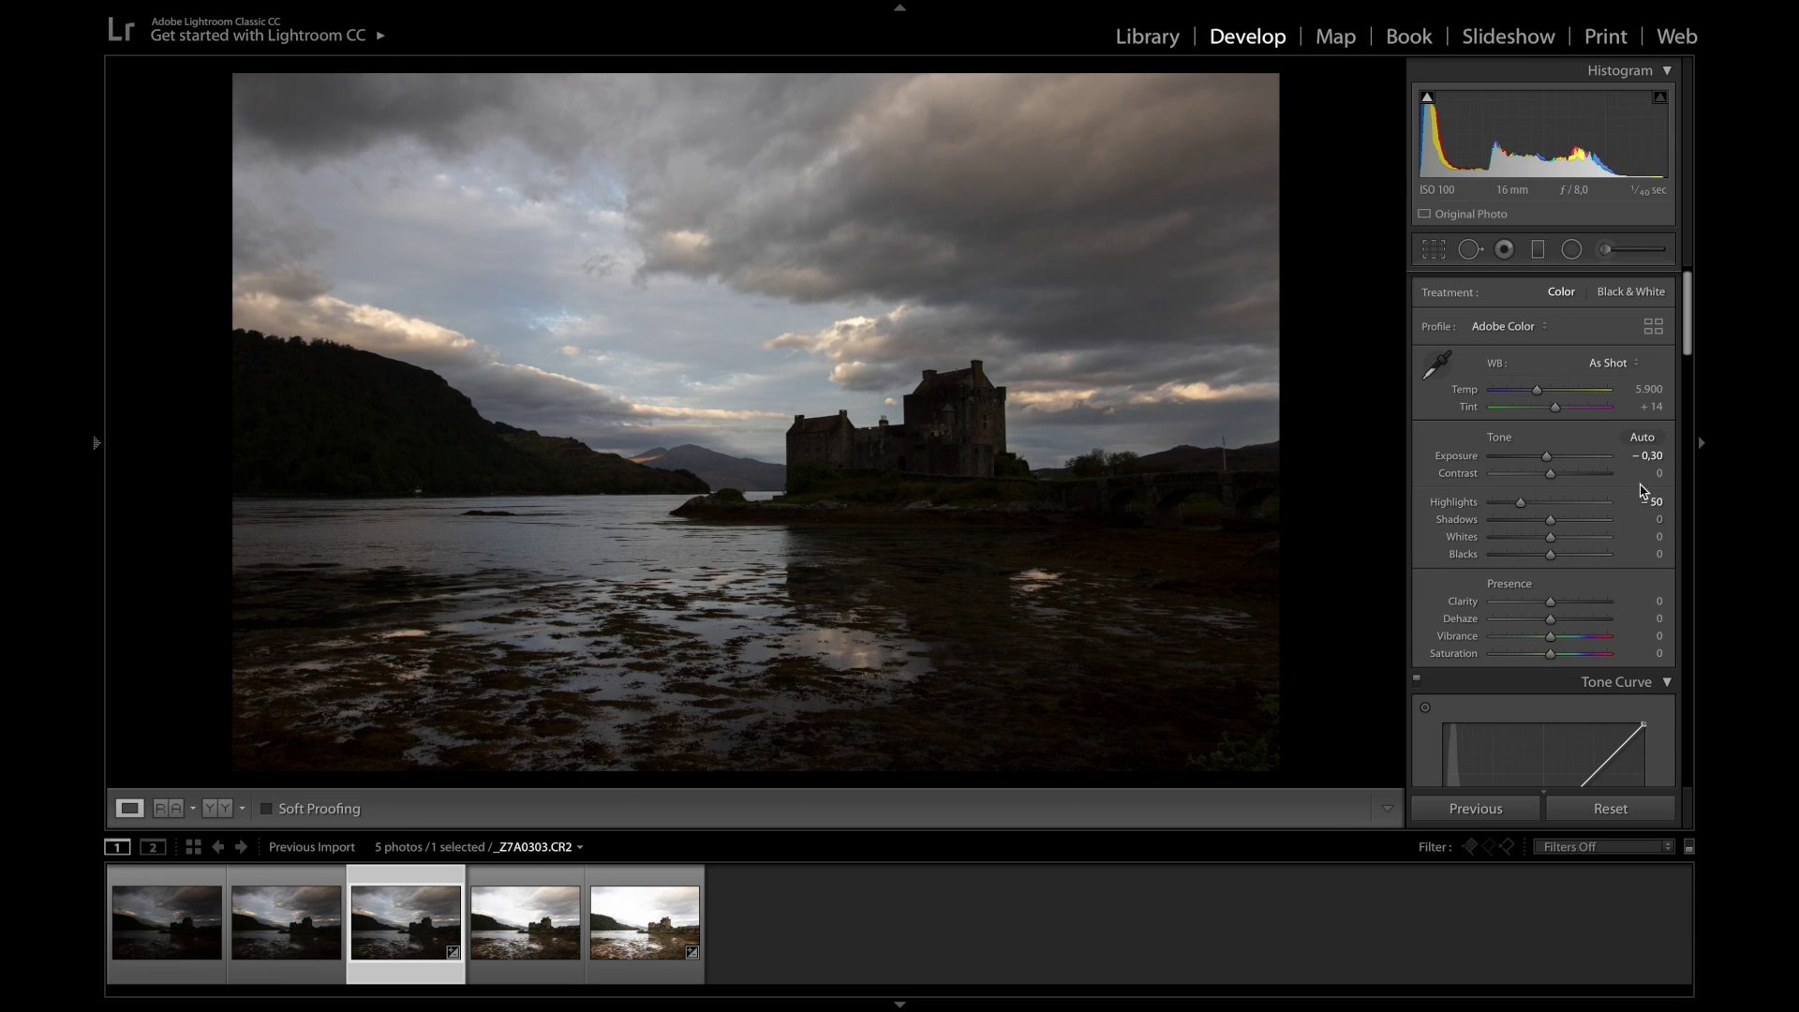
# Raise Shadows to +80
pyautogui.moveTo(1550, 520); pyautogui.dragTo(1590, 526)
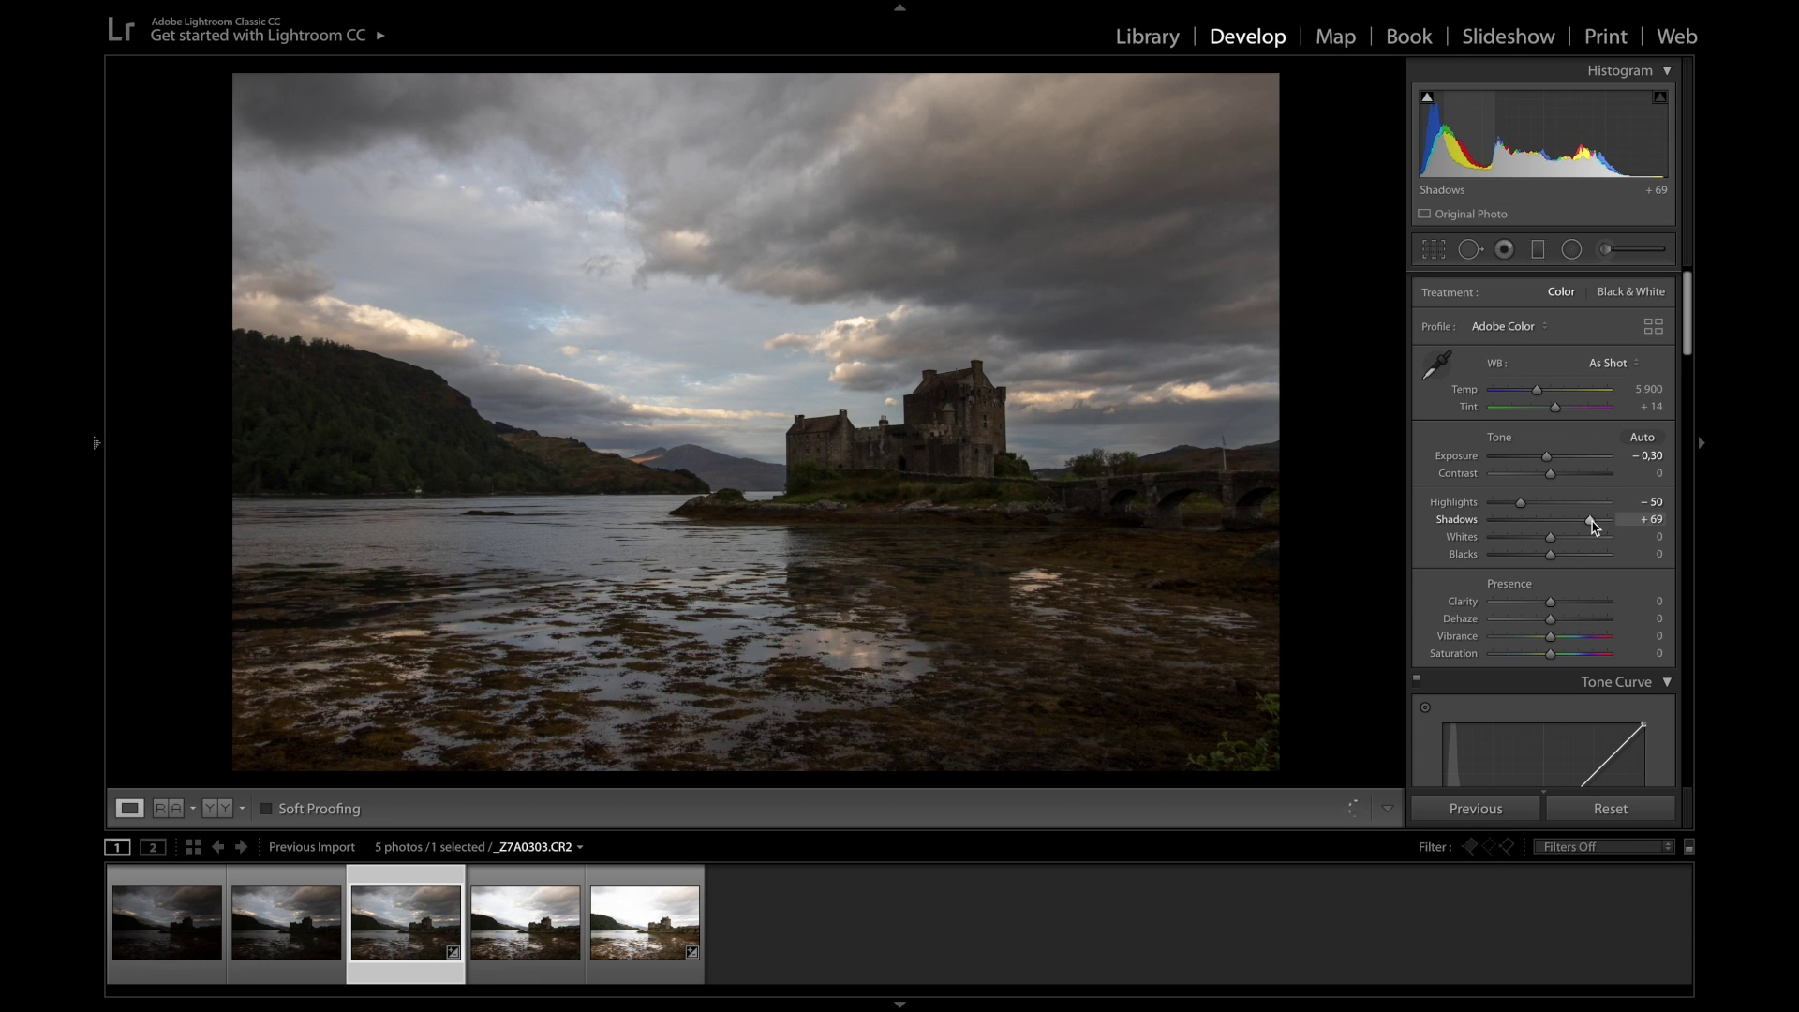
pyautogui.moveTo(1590, 526); pyautogui.dragTo(1637, 525)
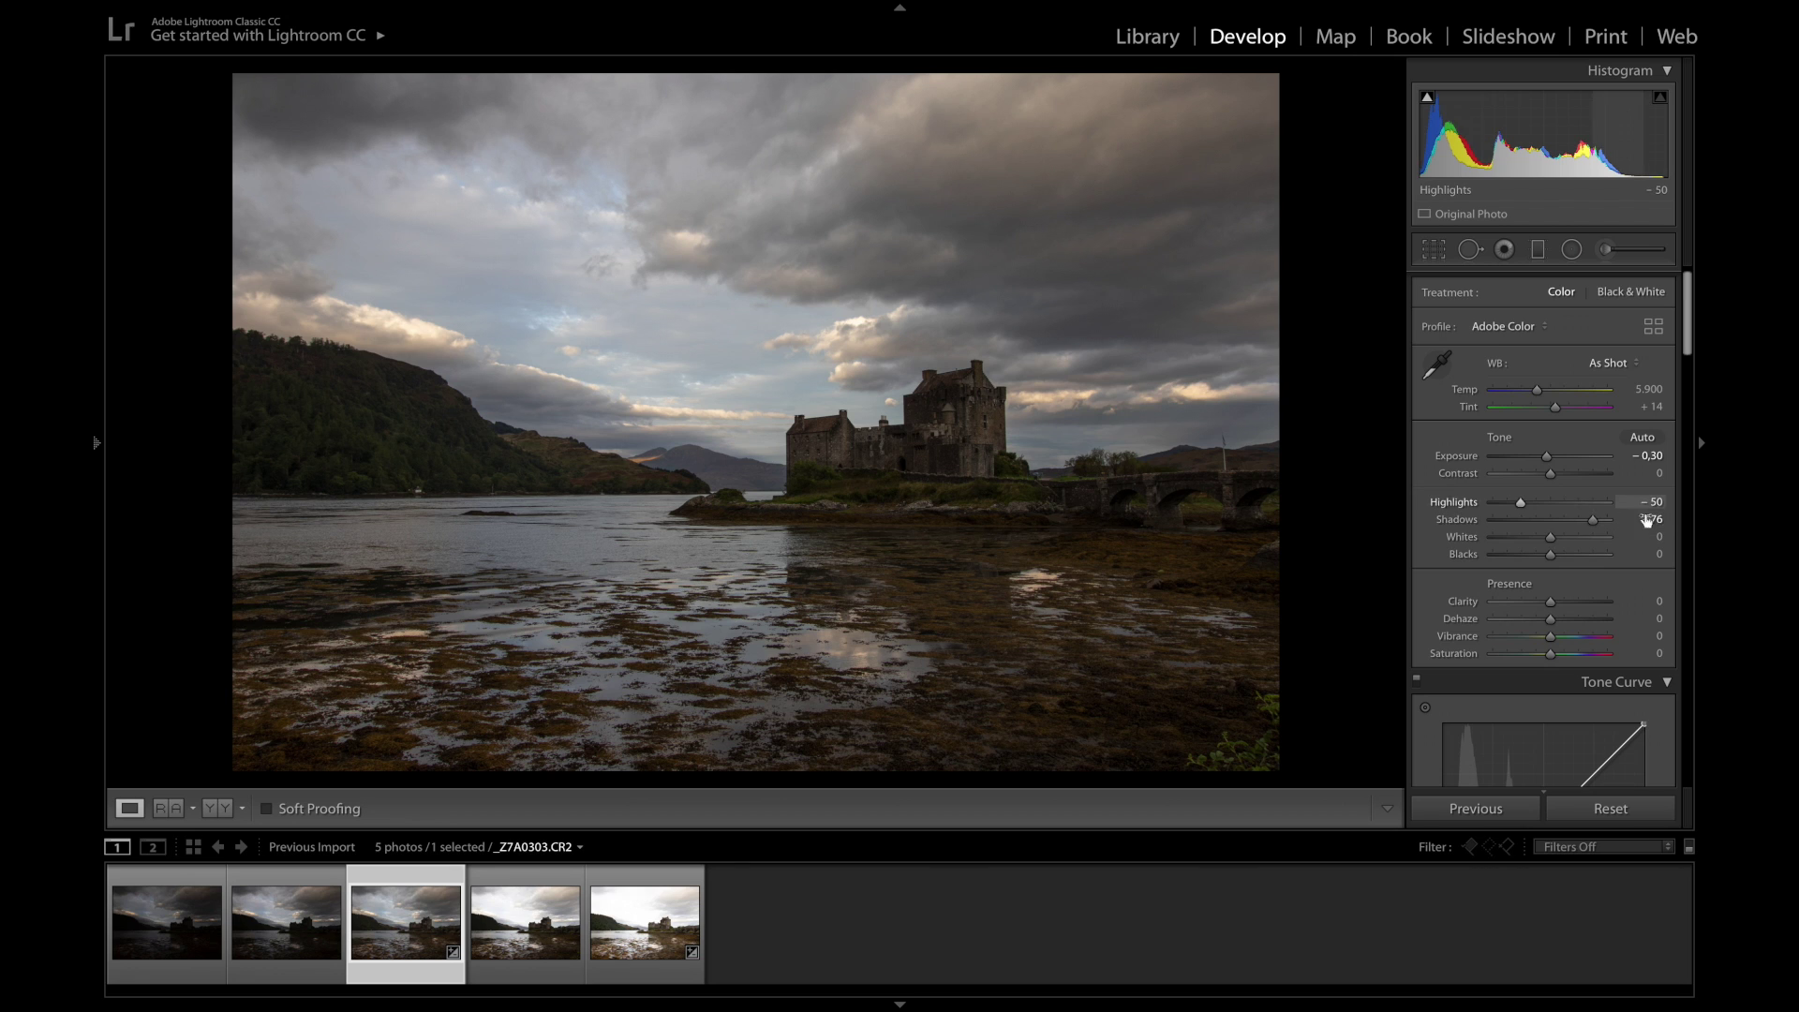
pyautogui.click(1653, 522)
pyautogui.write('80')
pyautogui.press('Return')
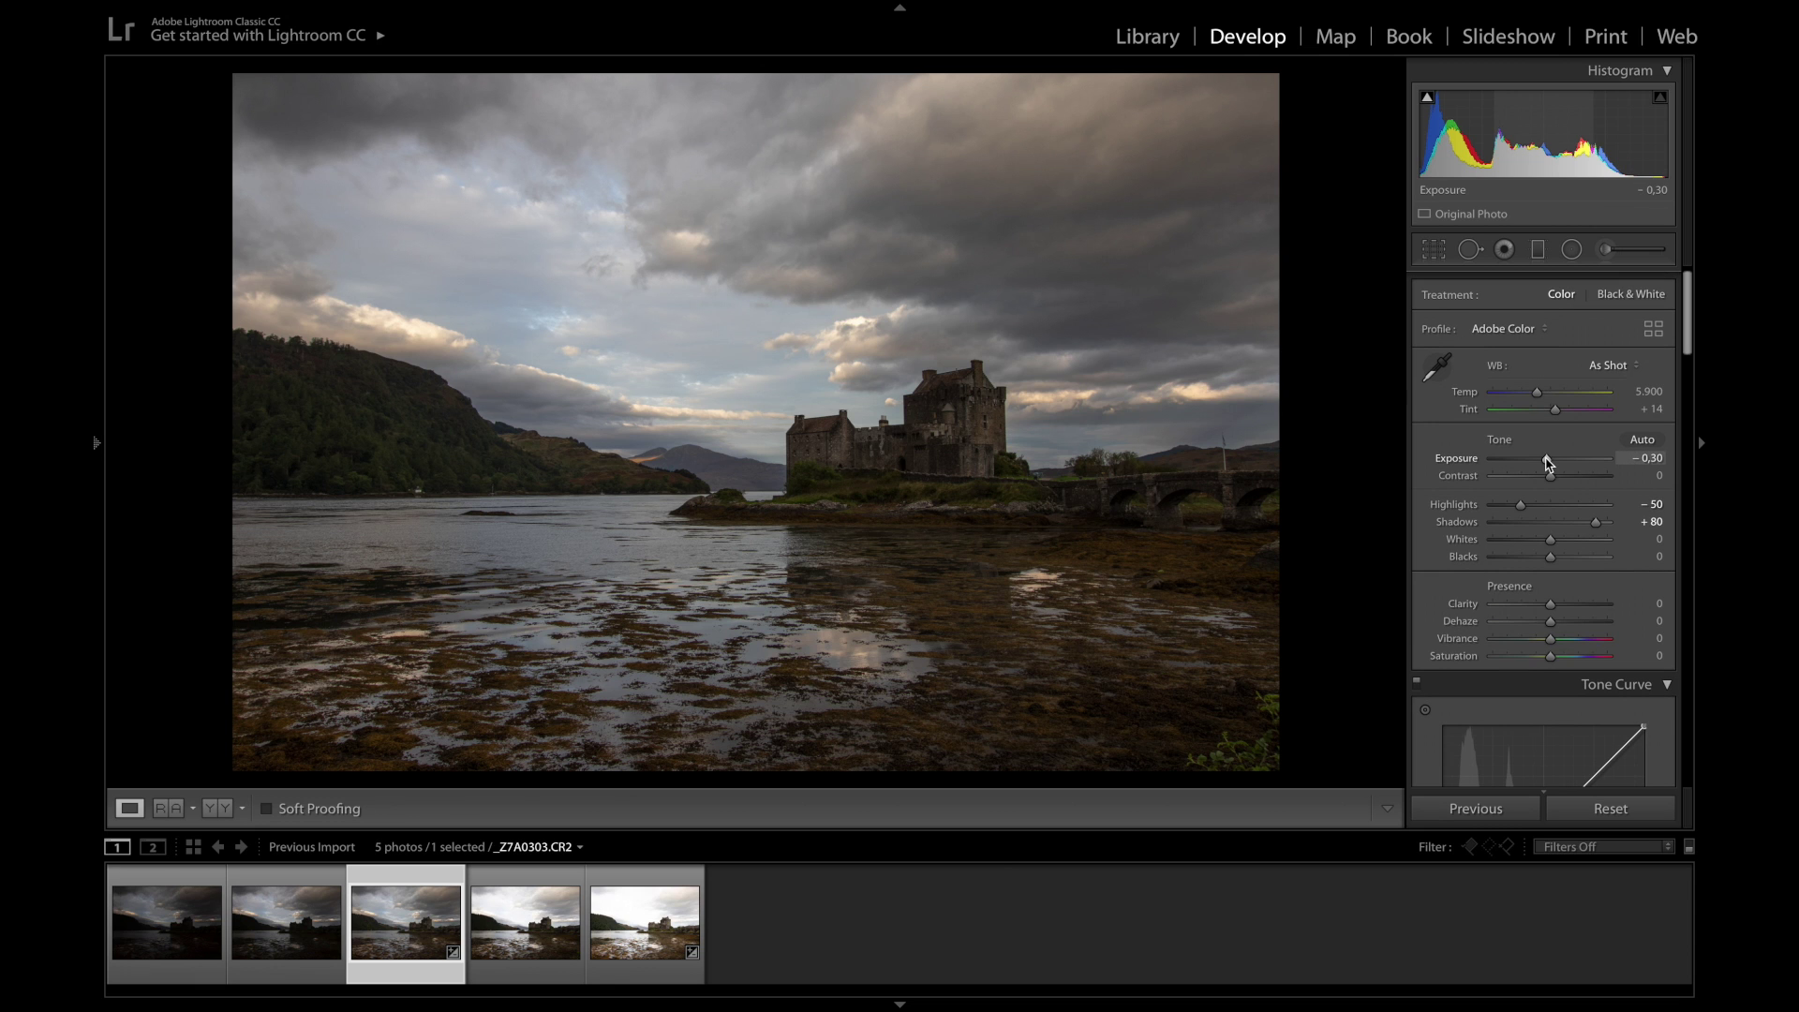
# Set Exposure to +0.25, Highlights to −80 and white balance Temp to 5,578
pyautogui.moveTo(1638, 458); pyautogui.dragTo(1660, 457)
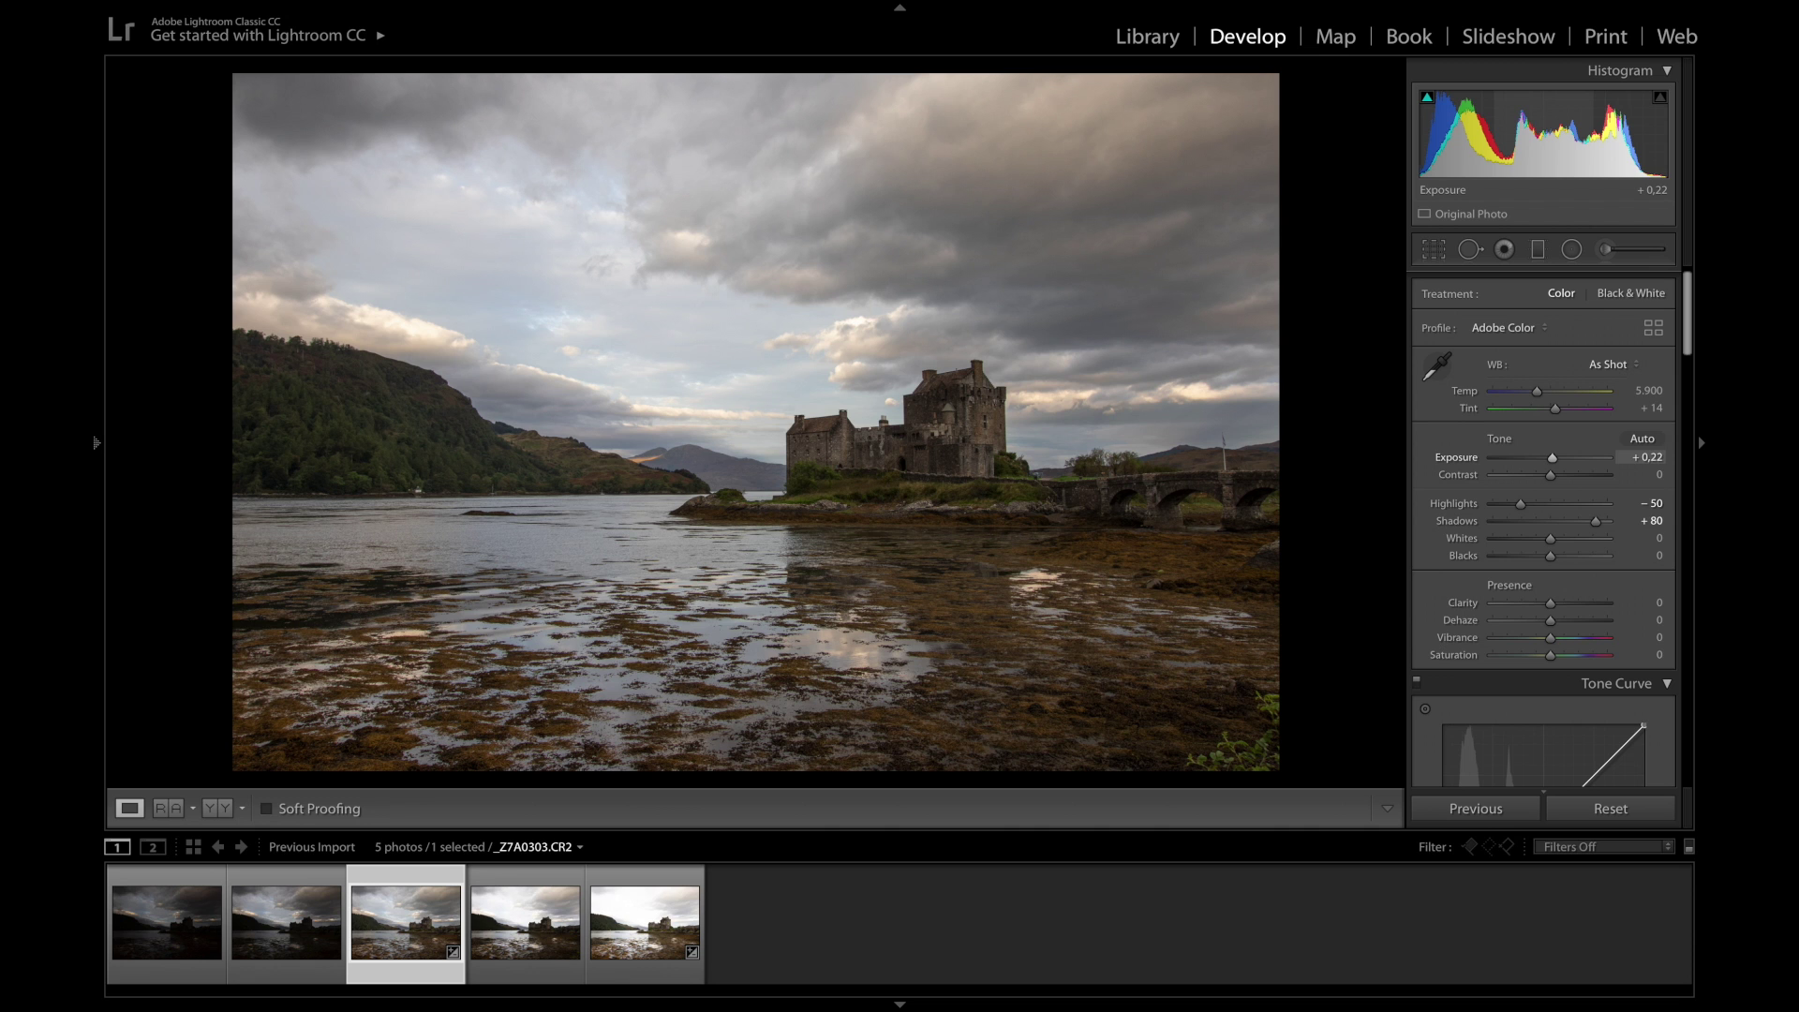
pyautogui.moveTo(1660, 458); pyautogui.dragTo(1636, 494)
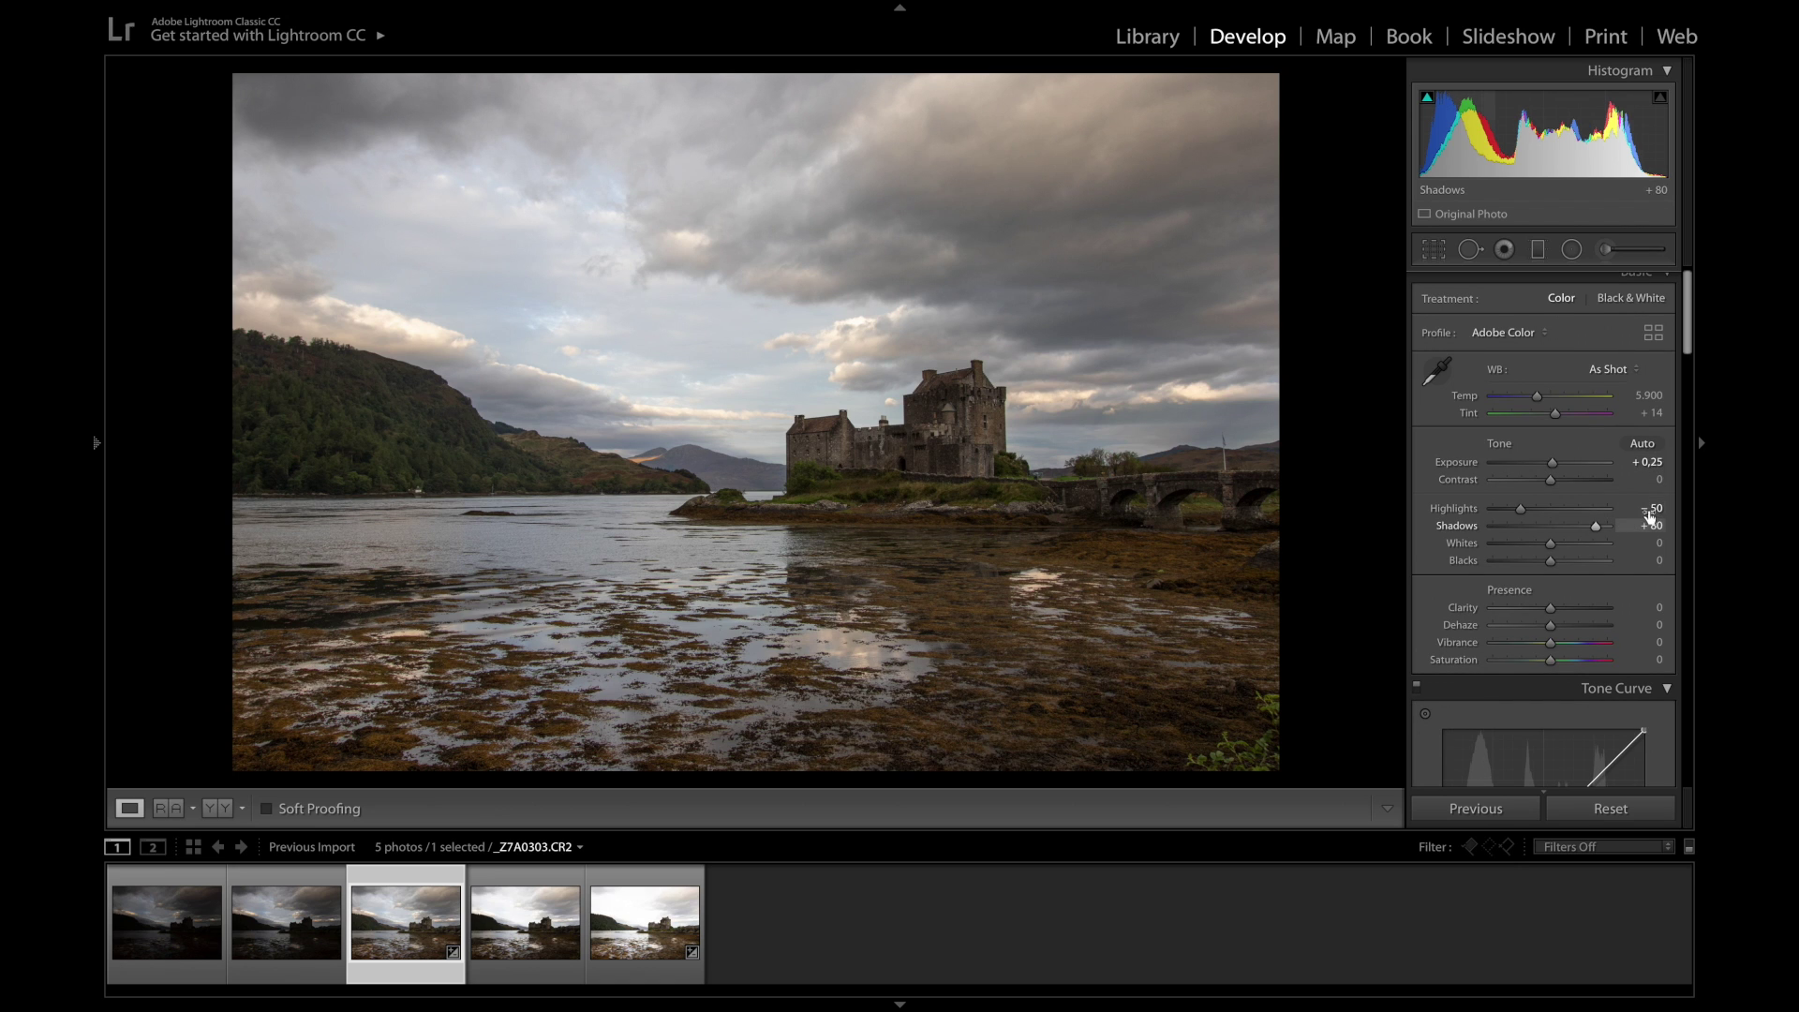
pyautogui.moveTo(1649, 513); pyautogui.dragTo(1635, 513)
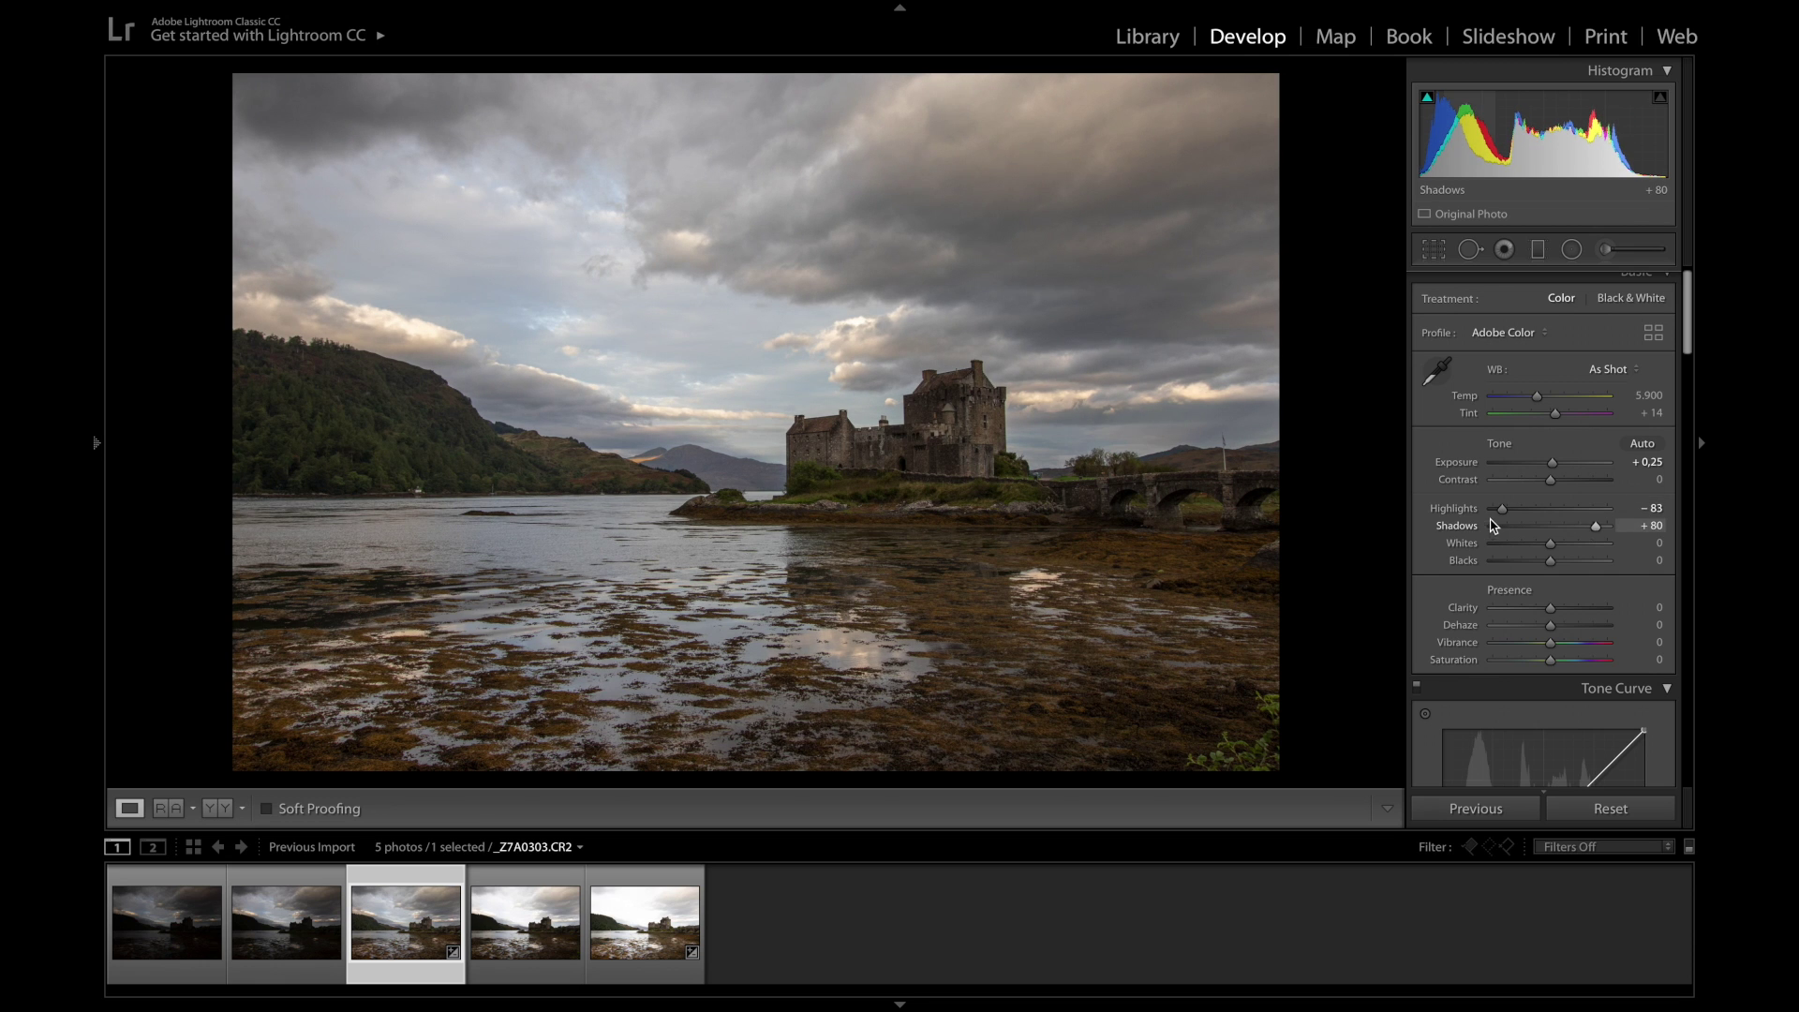
pyautogui.moveTo(1502, 508); pyautogui.dragTo(1503, 514)
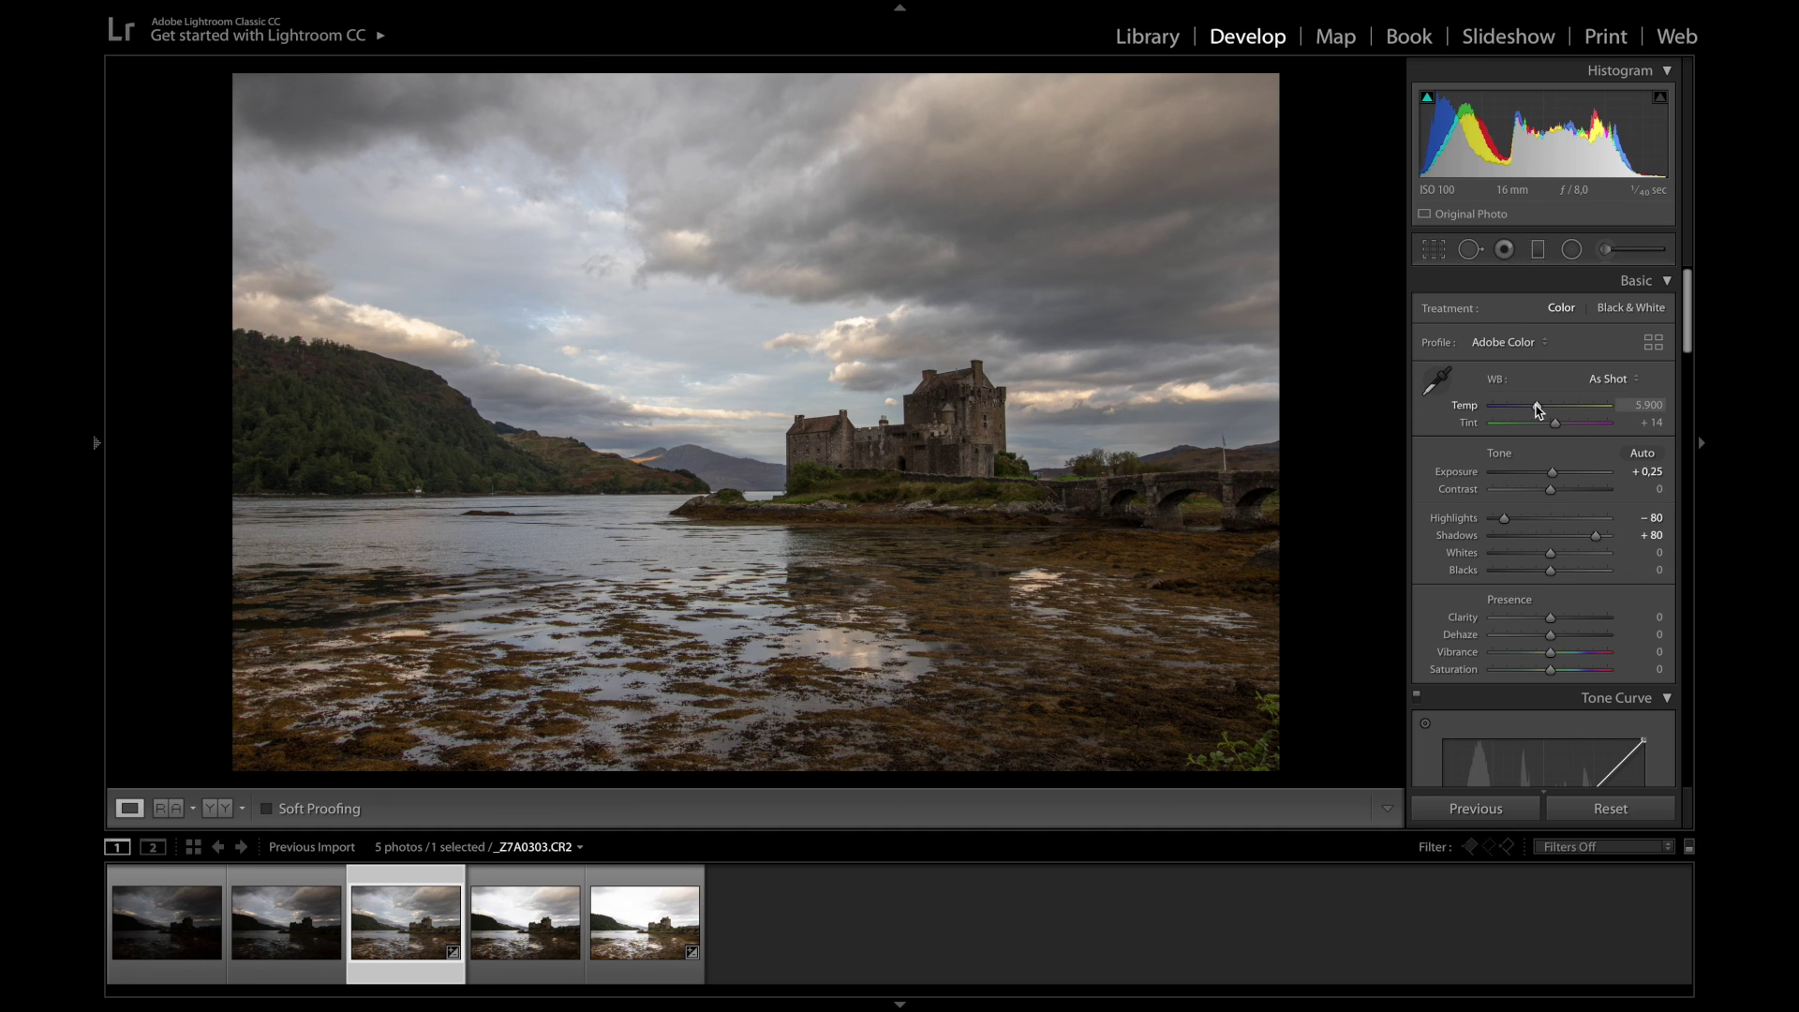
pyautogui.moveTo(1537, 410); pyautogui.dragTo(1514, 412)
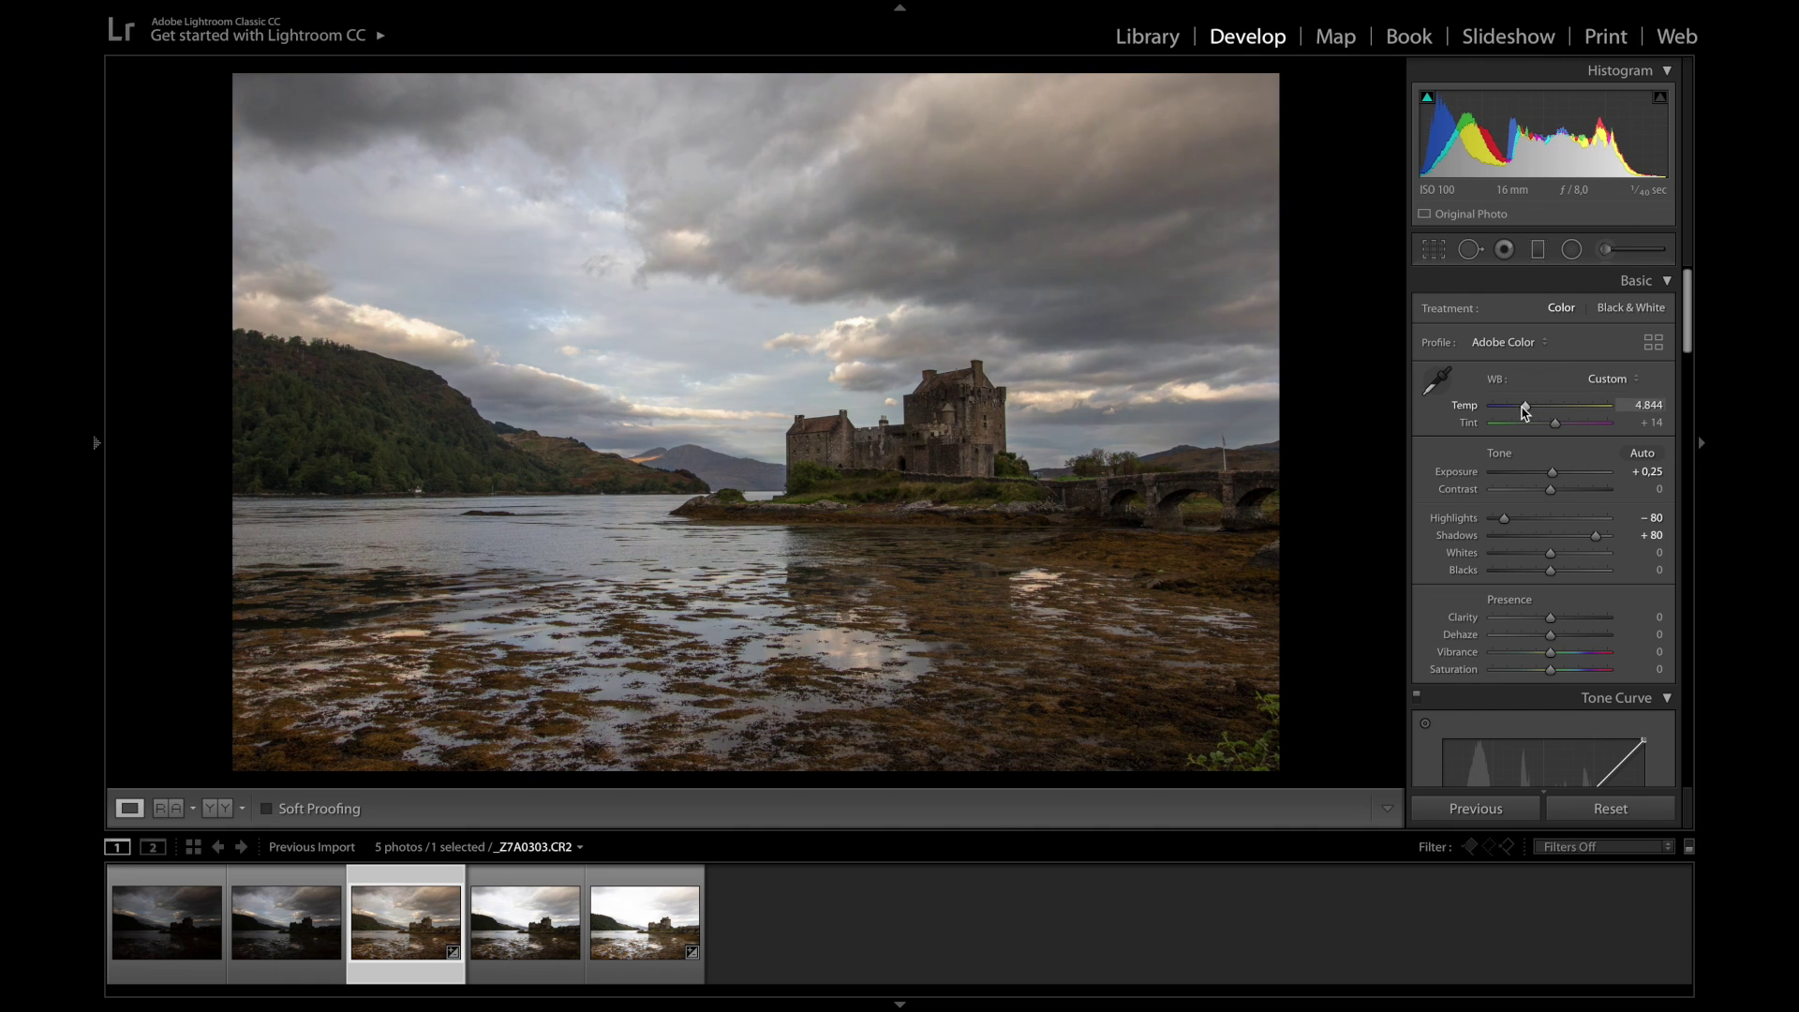
pyautogui.moveTo(1514, 412); pyautogui.dragTo(1535, 411)
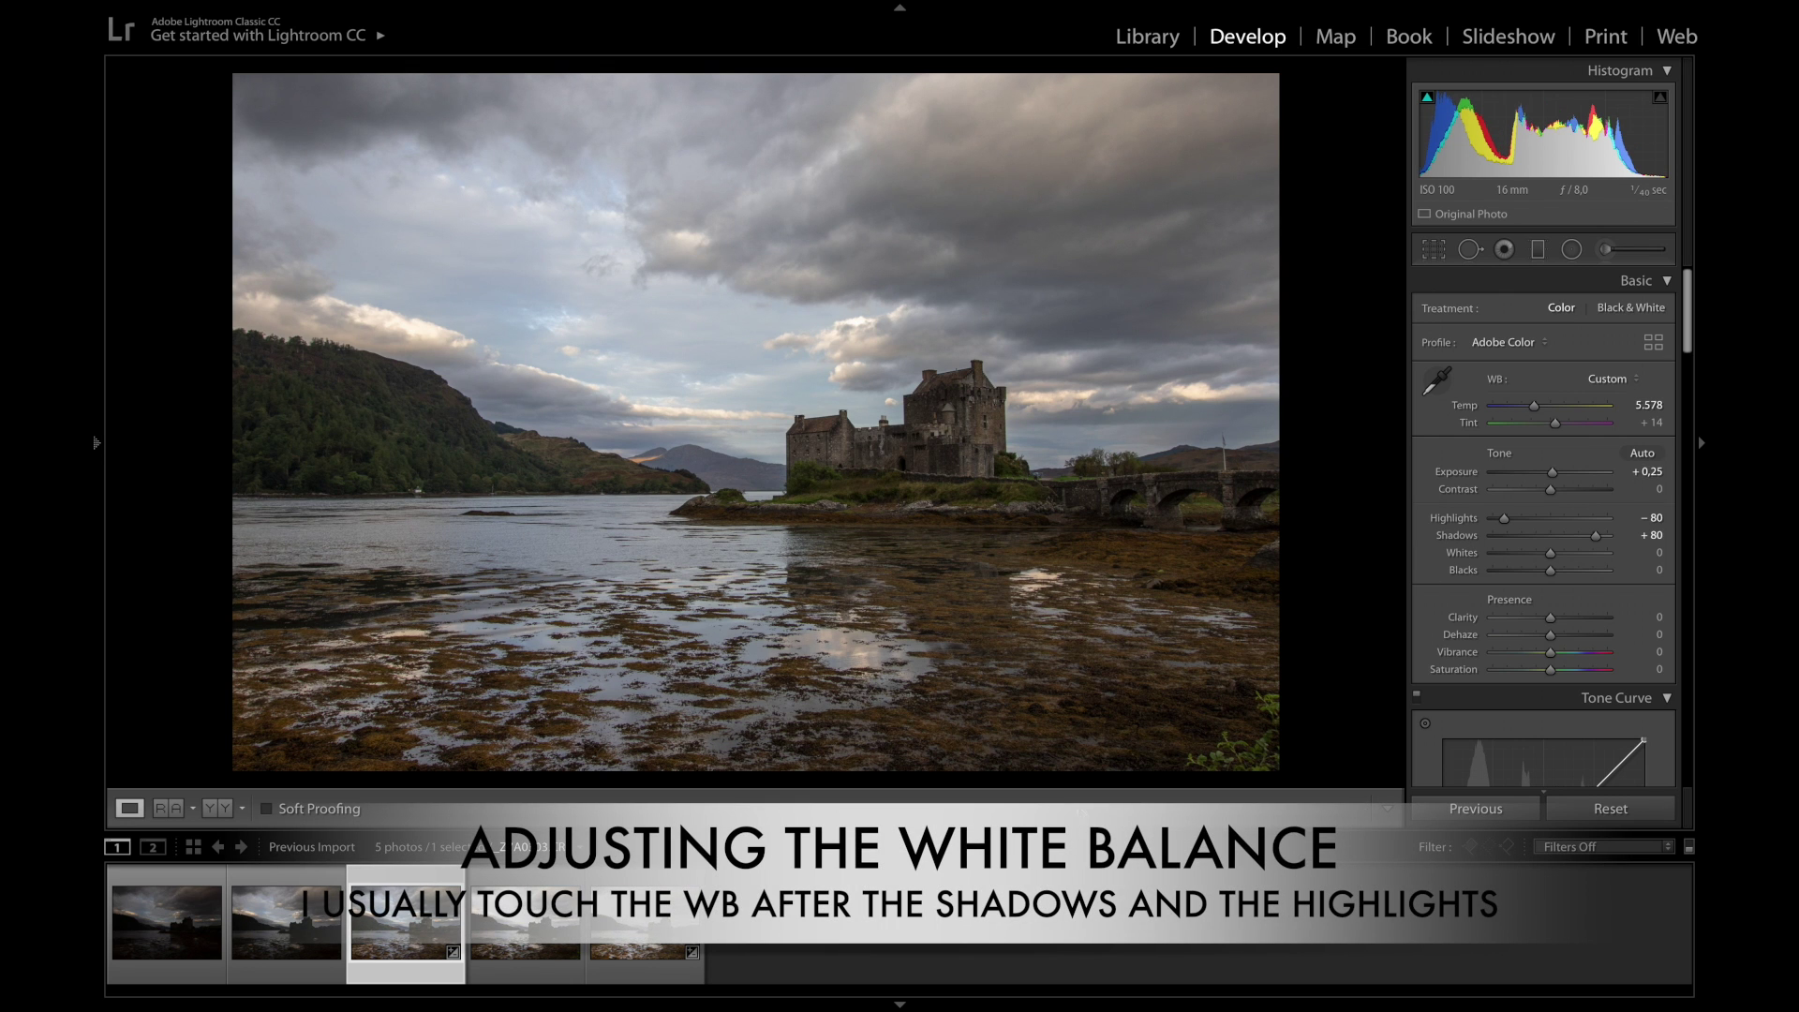
pyautogui.moveTo(1011, 829); pyautogui.dragTo(1011, 878)
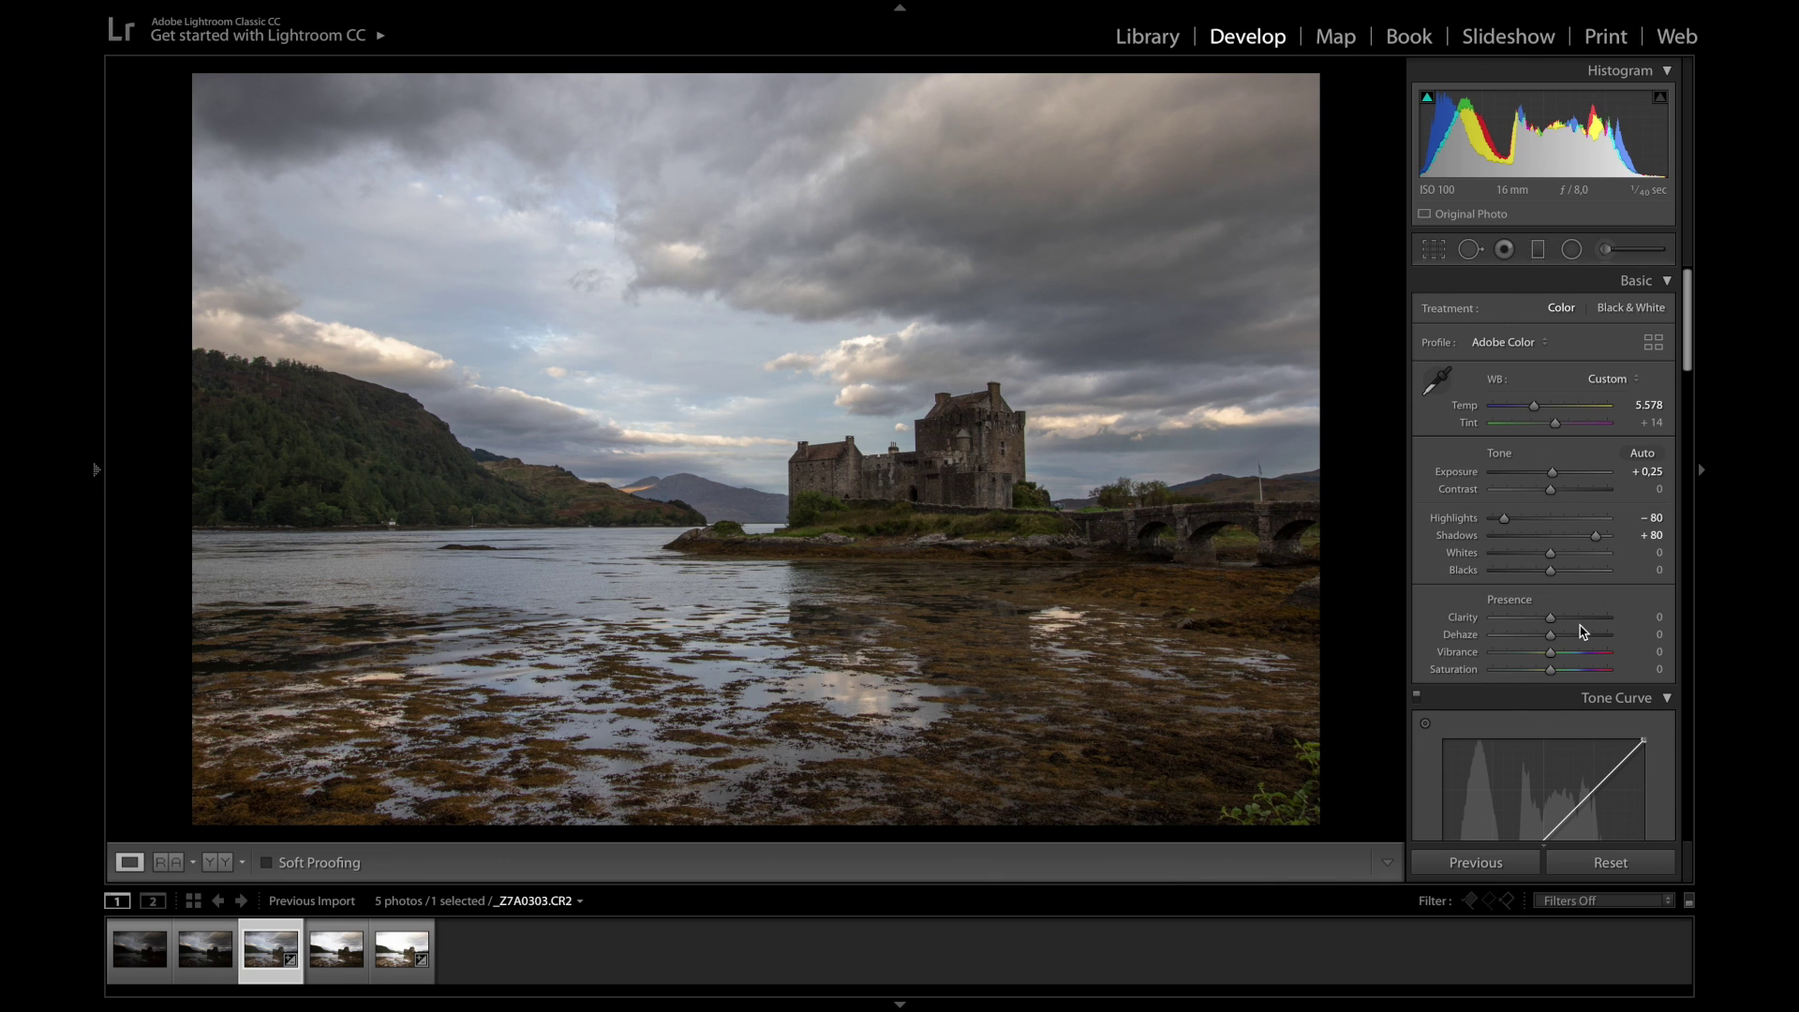
# Set the Detail panel's Sharpening Amount to 60
pyautogui.scroll(-2, 1582, 631)
pyautogui.scroll(-2, 1581, 631)
pyautogui.scroll(-2, 1582, 631)
pyautogui.scroll(-2, 1582, 630)
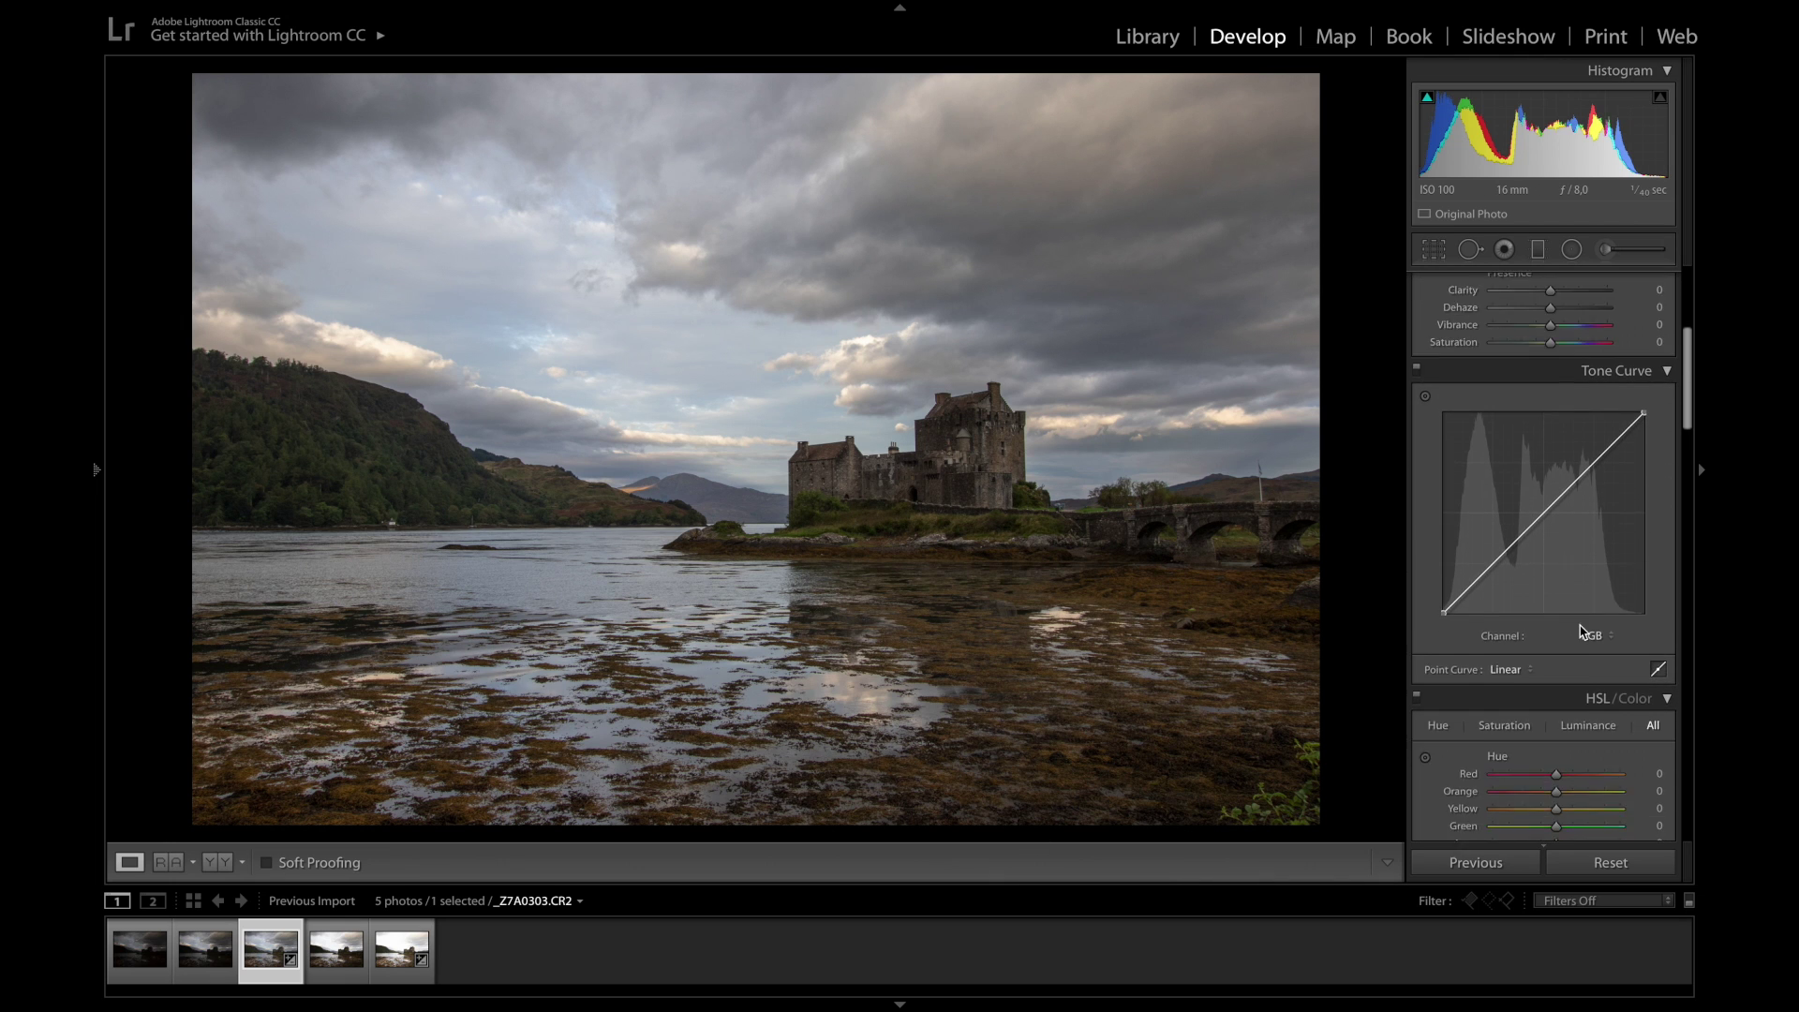
pyautogui.scroll(-2, 1582, 631)
pyautogui.scroll(-1, 1582, 631)
pyautogui.scroll(-3, 1582, 631)
pyautogui.scroll(-4, 1582, 631)
pyautogui.scroll(-4, 1581, 631)
pyautogui.scroll(-4, 1581, 630)
pyautogui.scroll(-2, 1581, 631)
pyautogui.scroll(-5, 1581, 631)
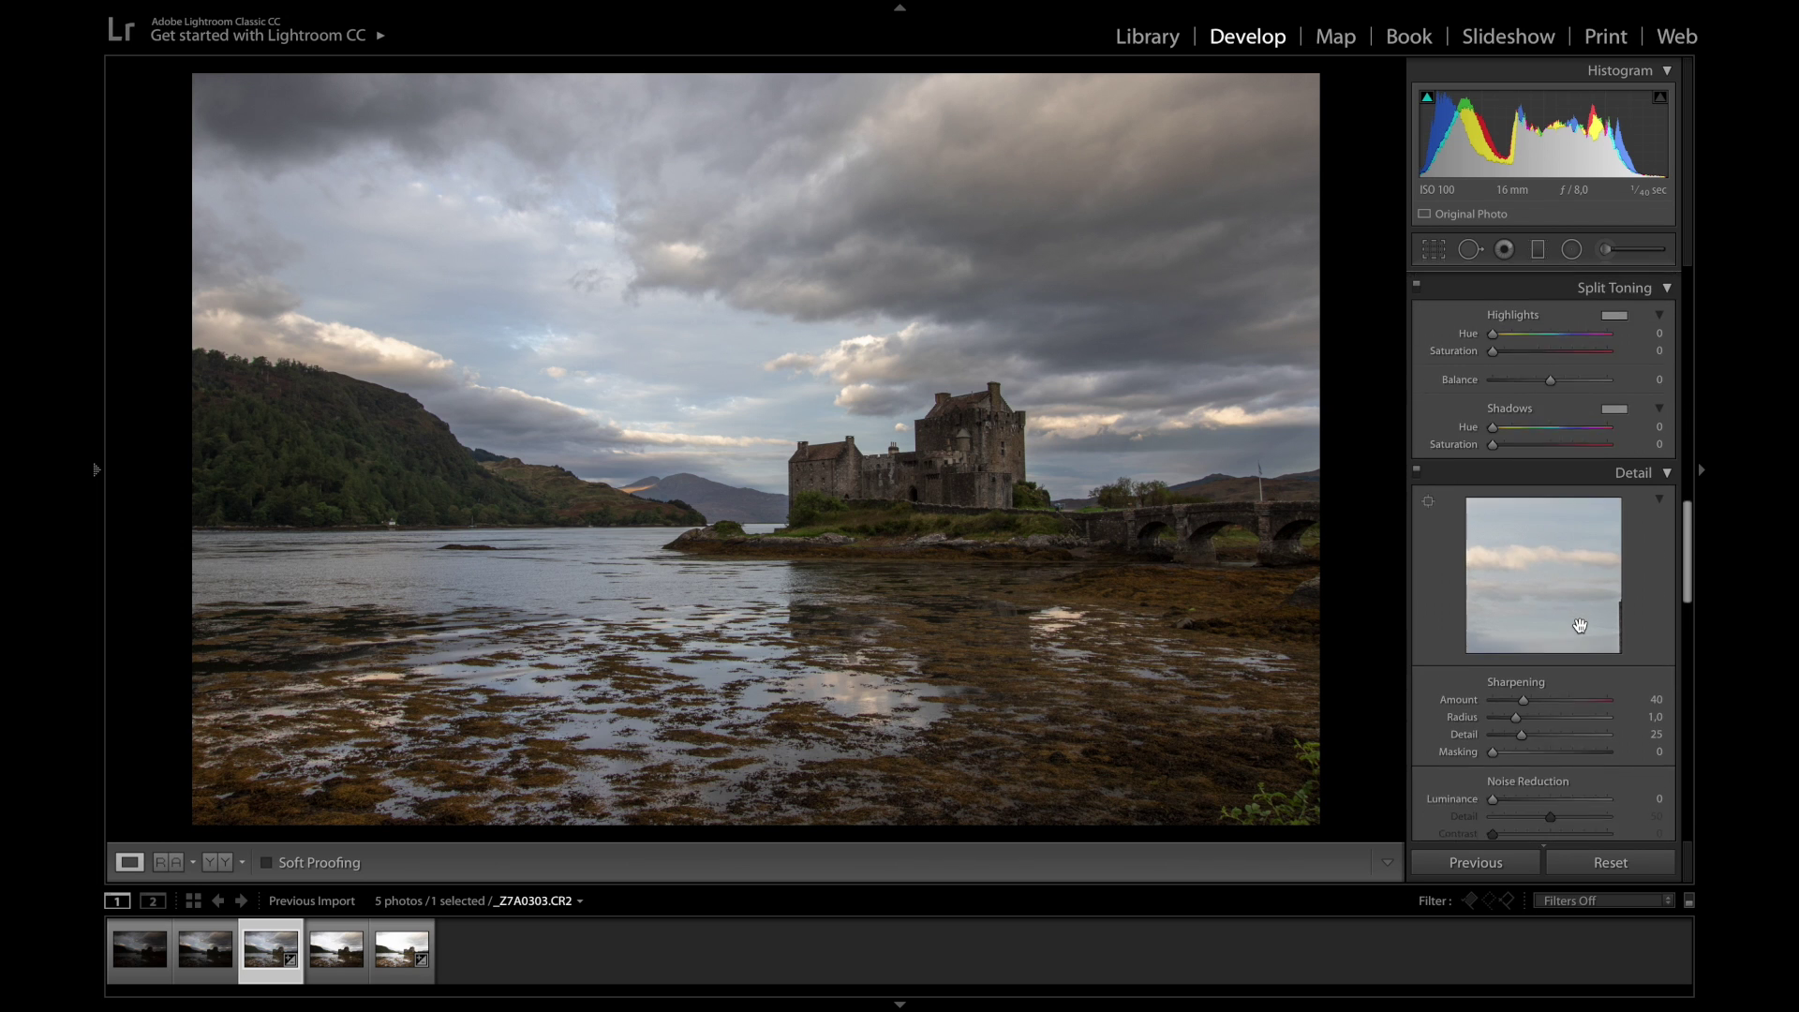
pyautogui.scroll(-1, 1580, 626)
pyautogui.click(1642, 645)
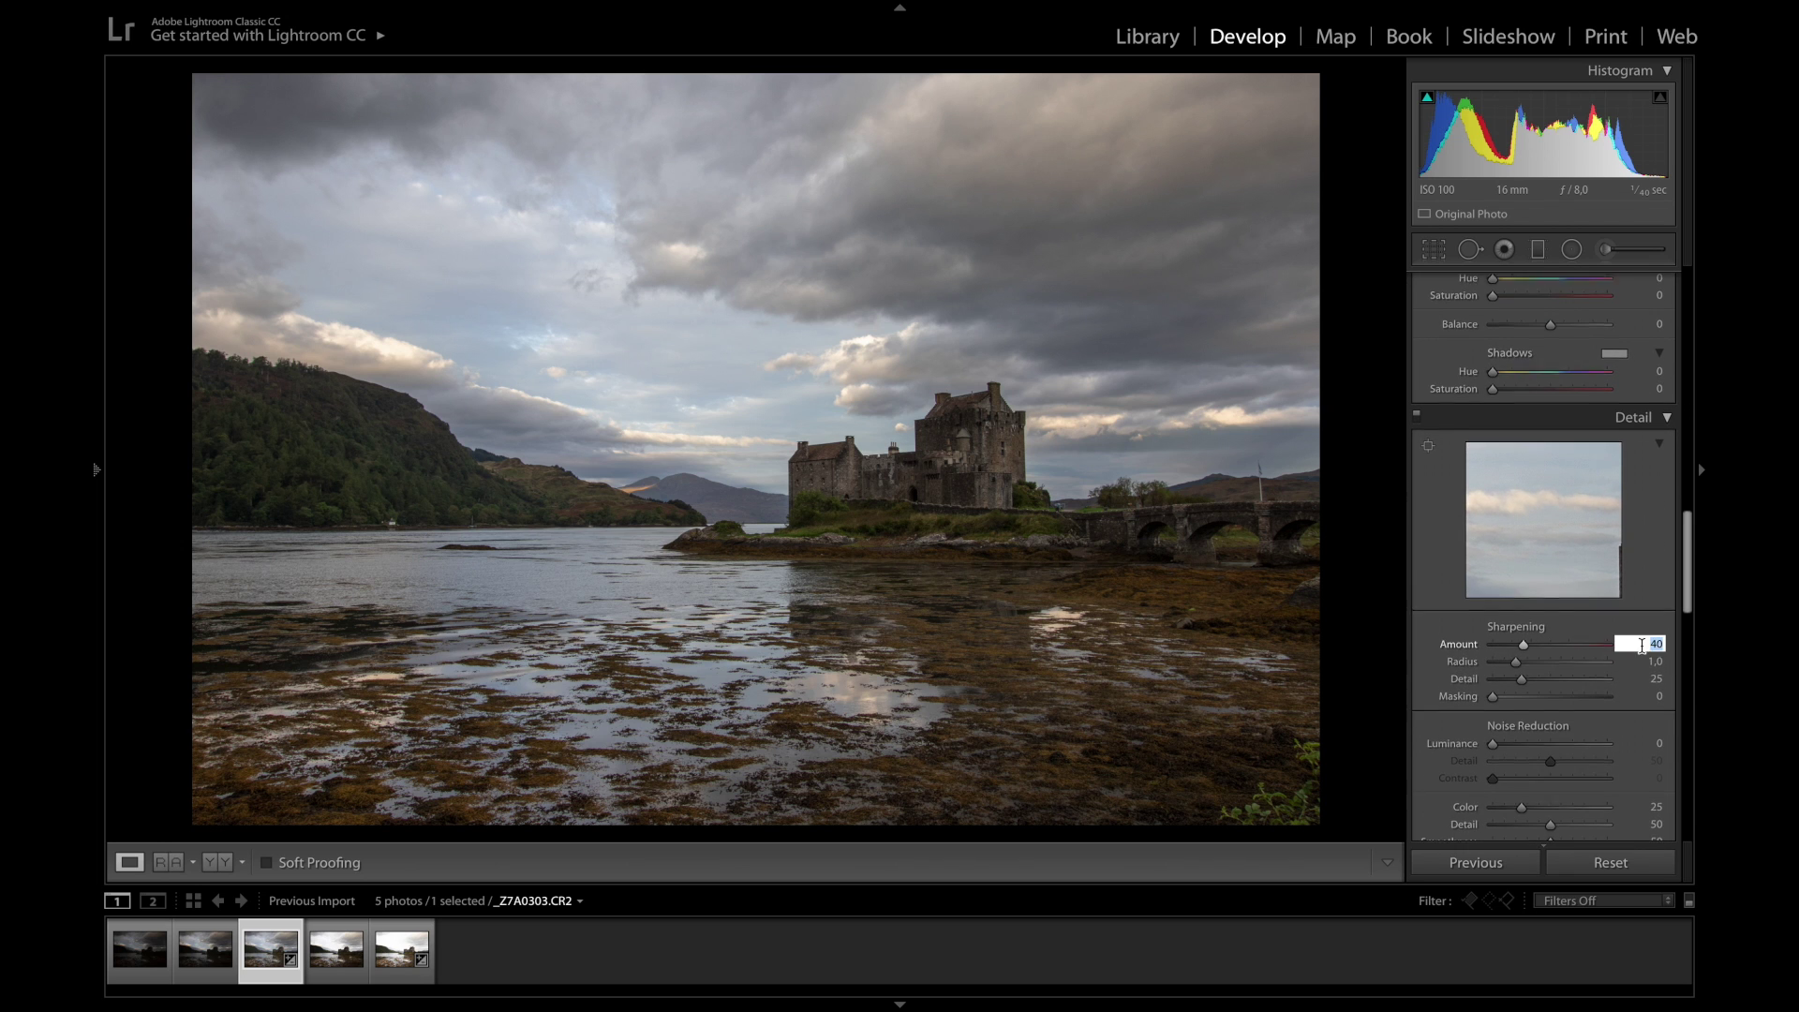
pyautogui.write('60')
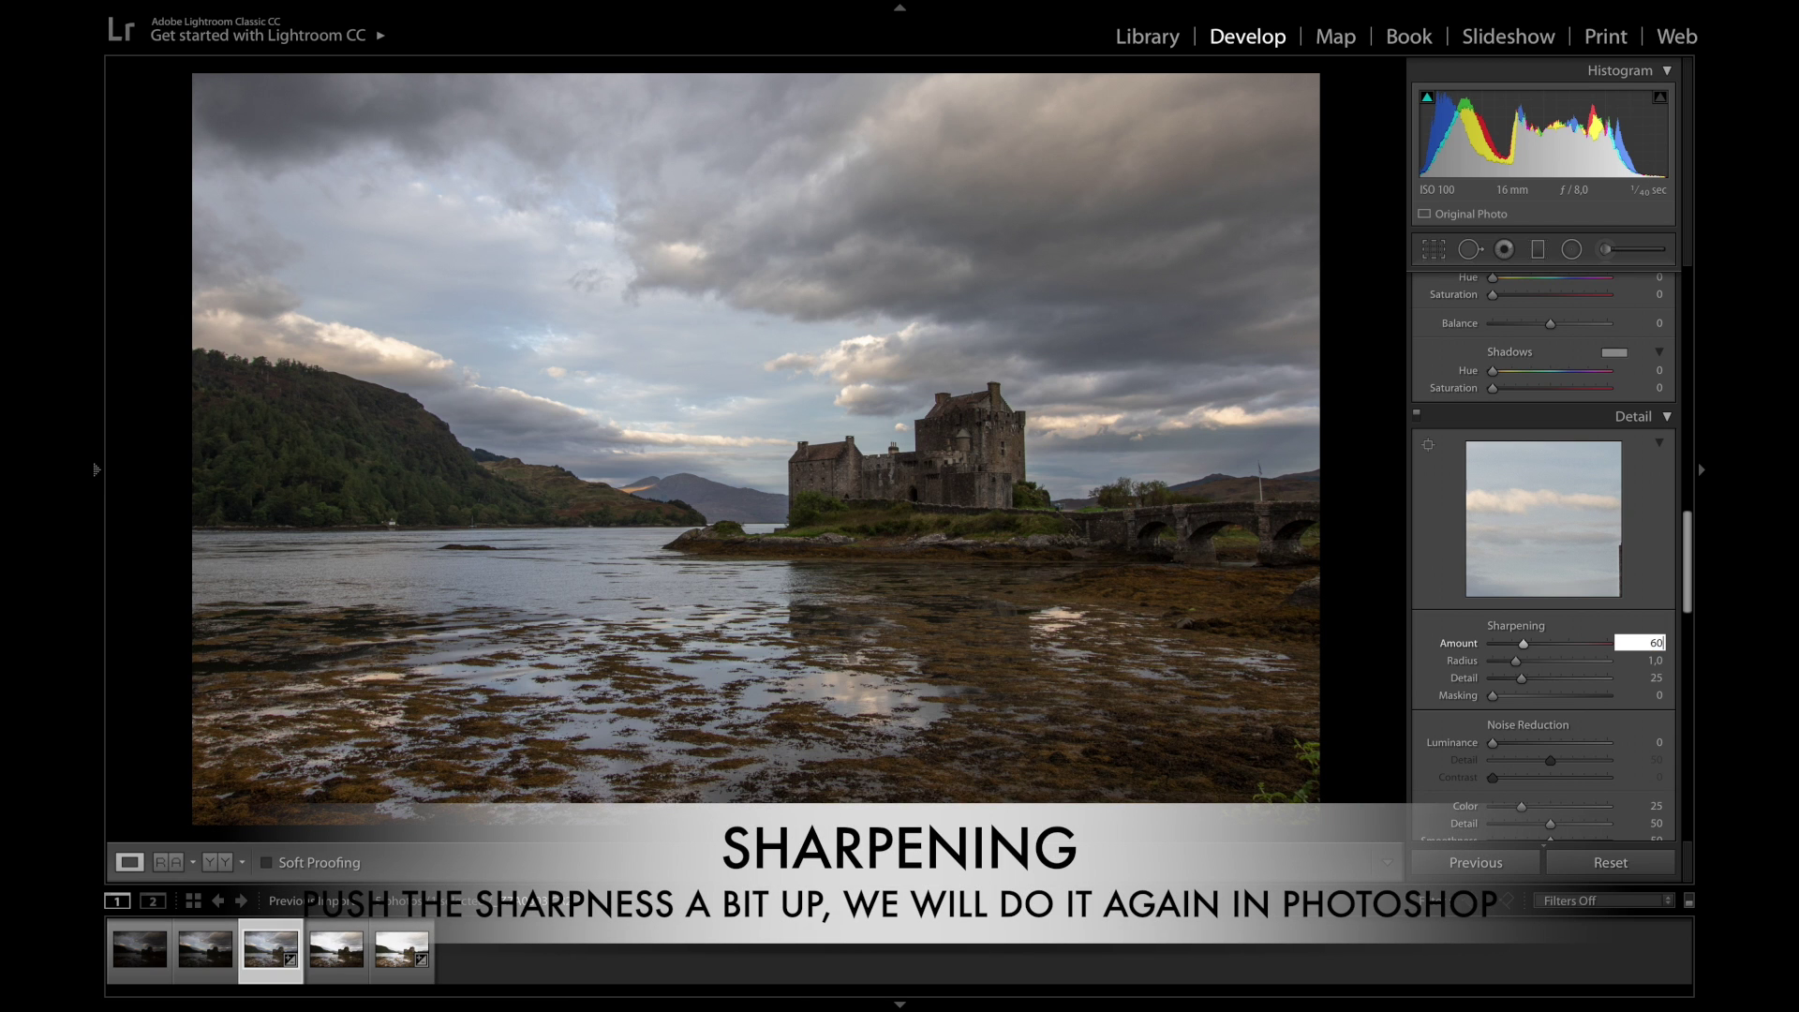
pyautogui.press('Return')
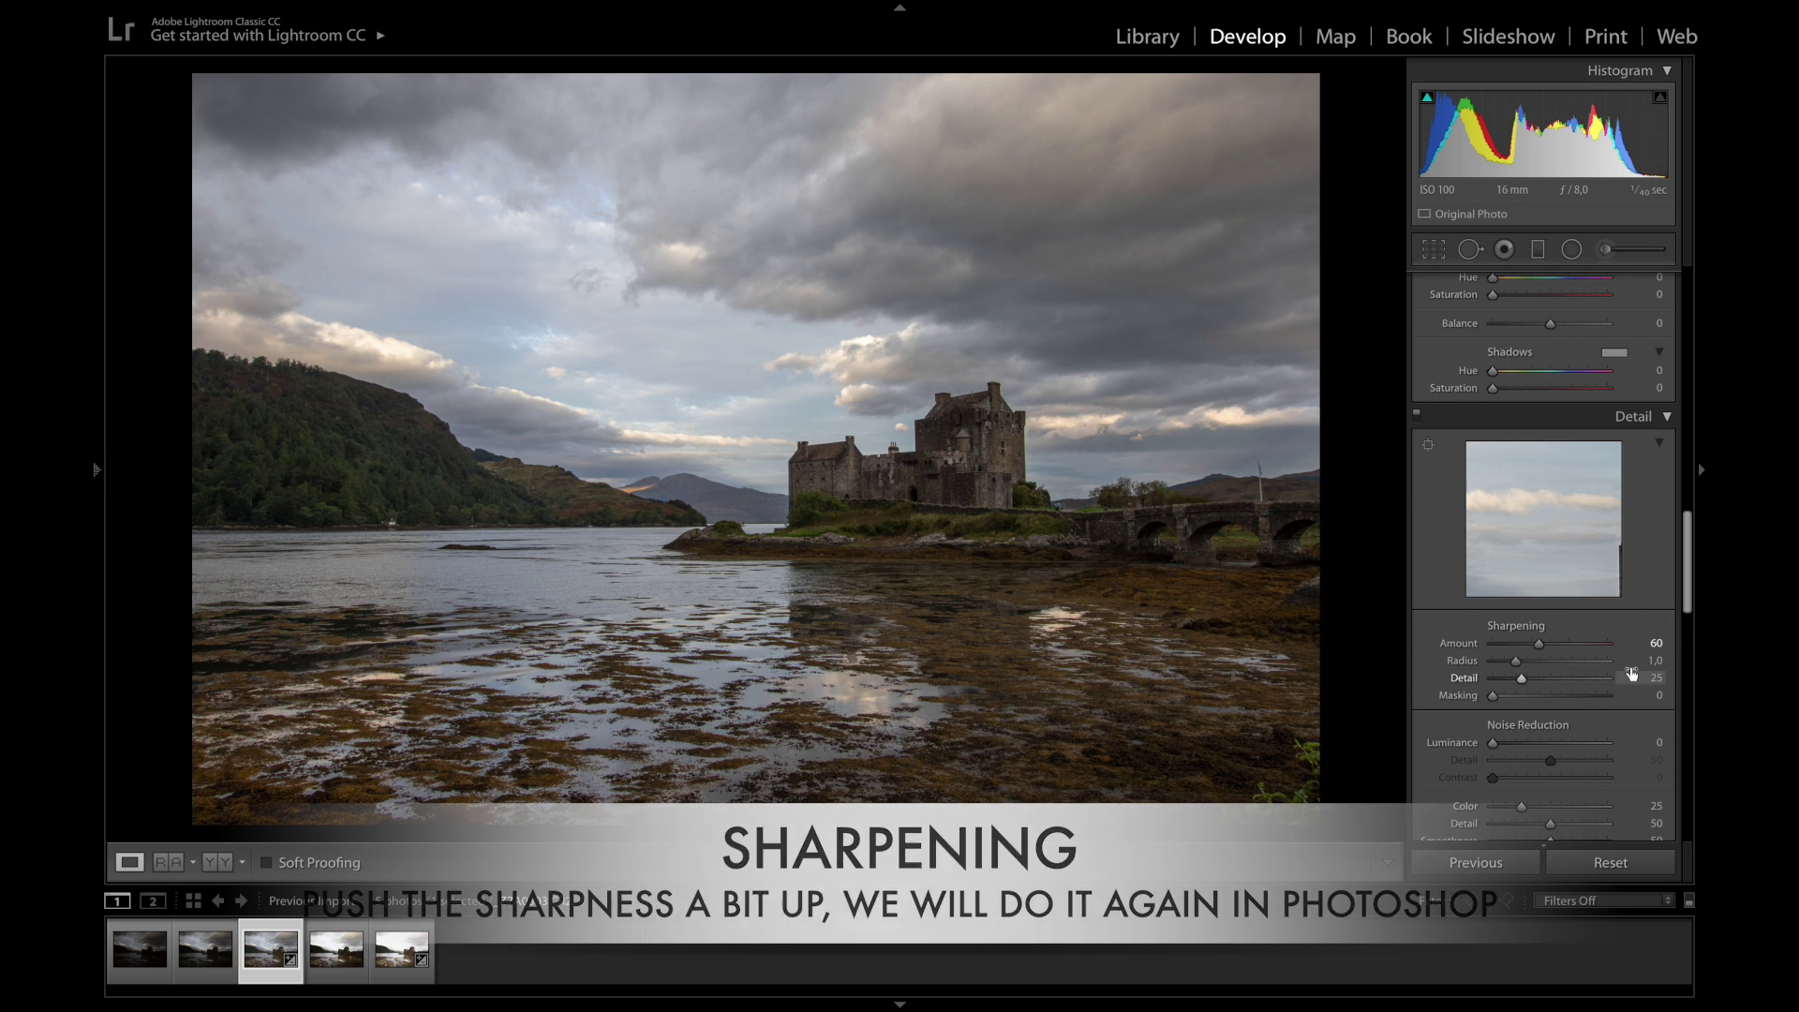
# Enable Remove Chromatic Aberration and Canon EF-S 10-22mm lens profile corrections
pyautogui.scroll(-3, 1631, 673)
pyautogui.scroll(-4, 1607, 591)
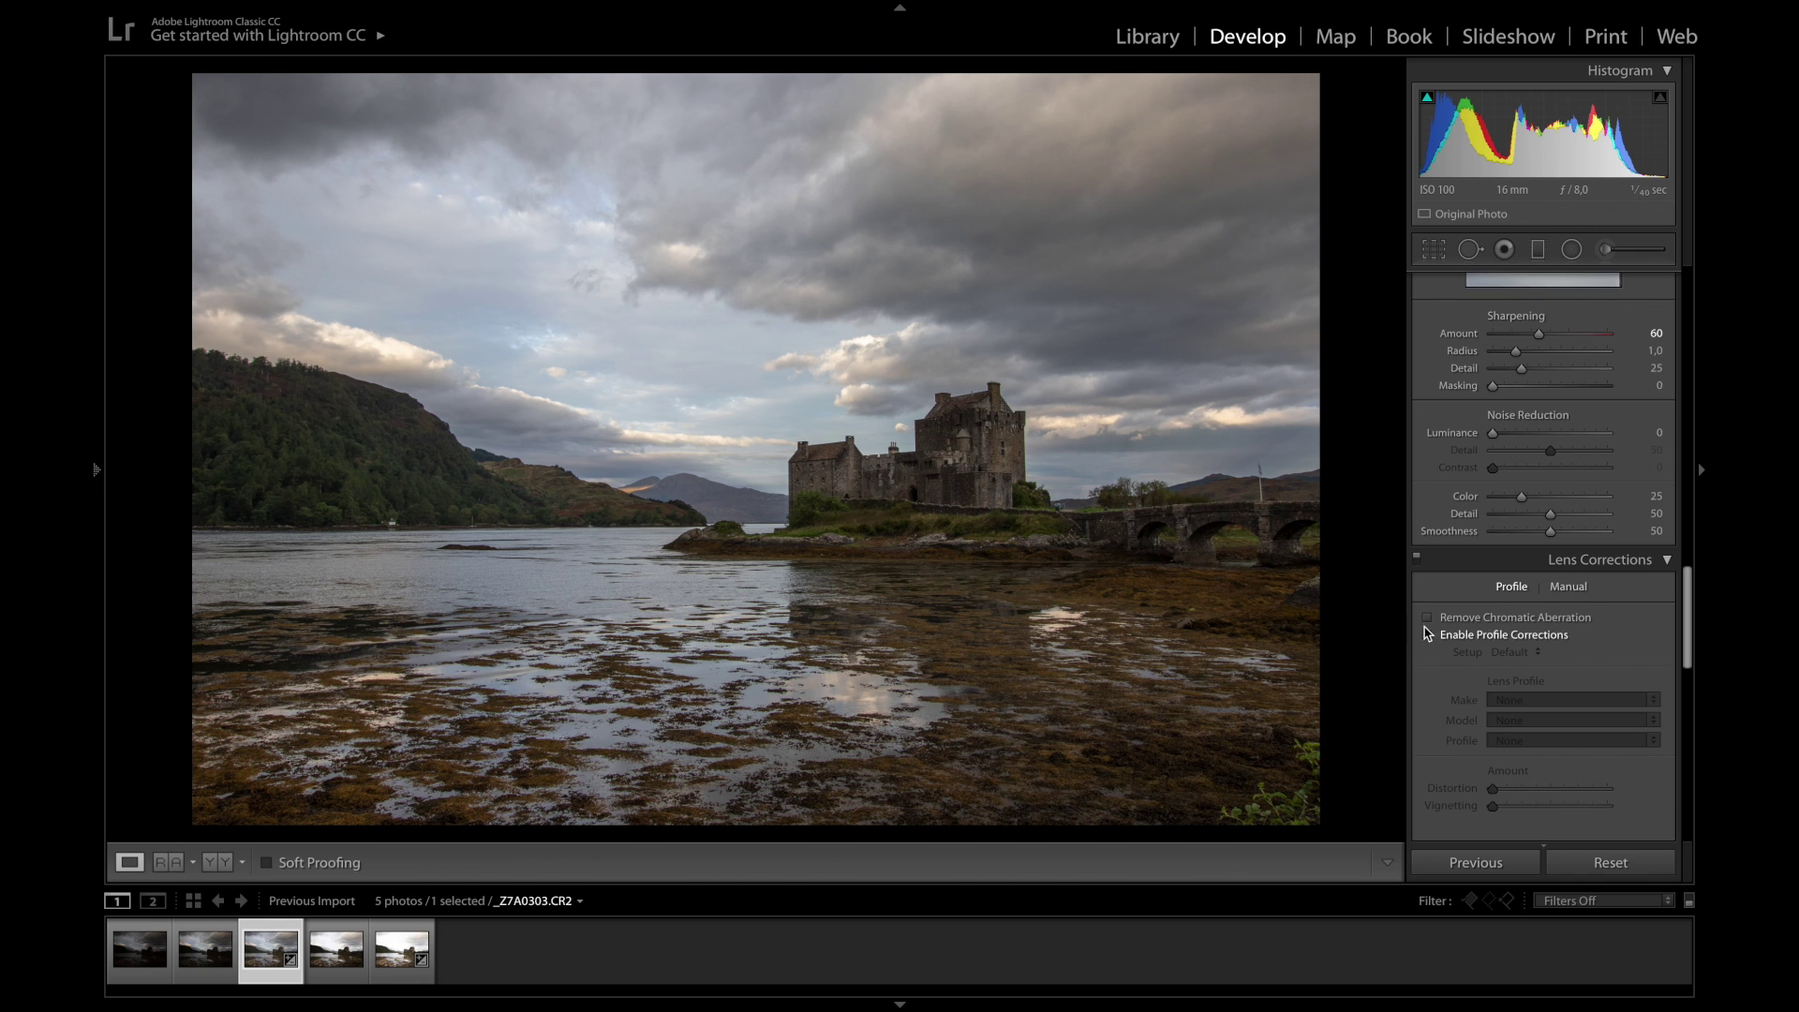
pyautogui.click(1428, 617)
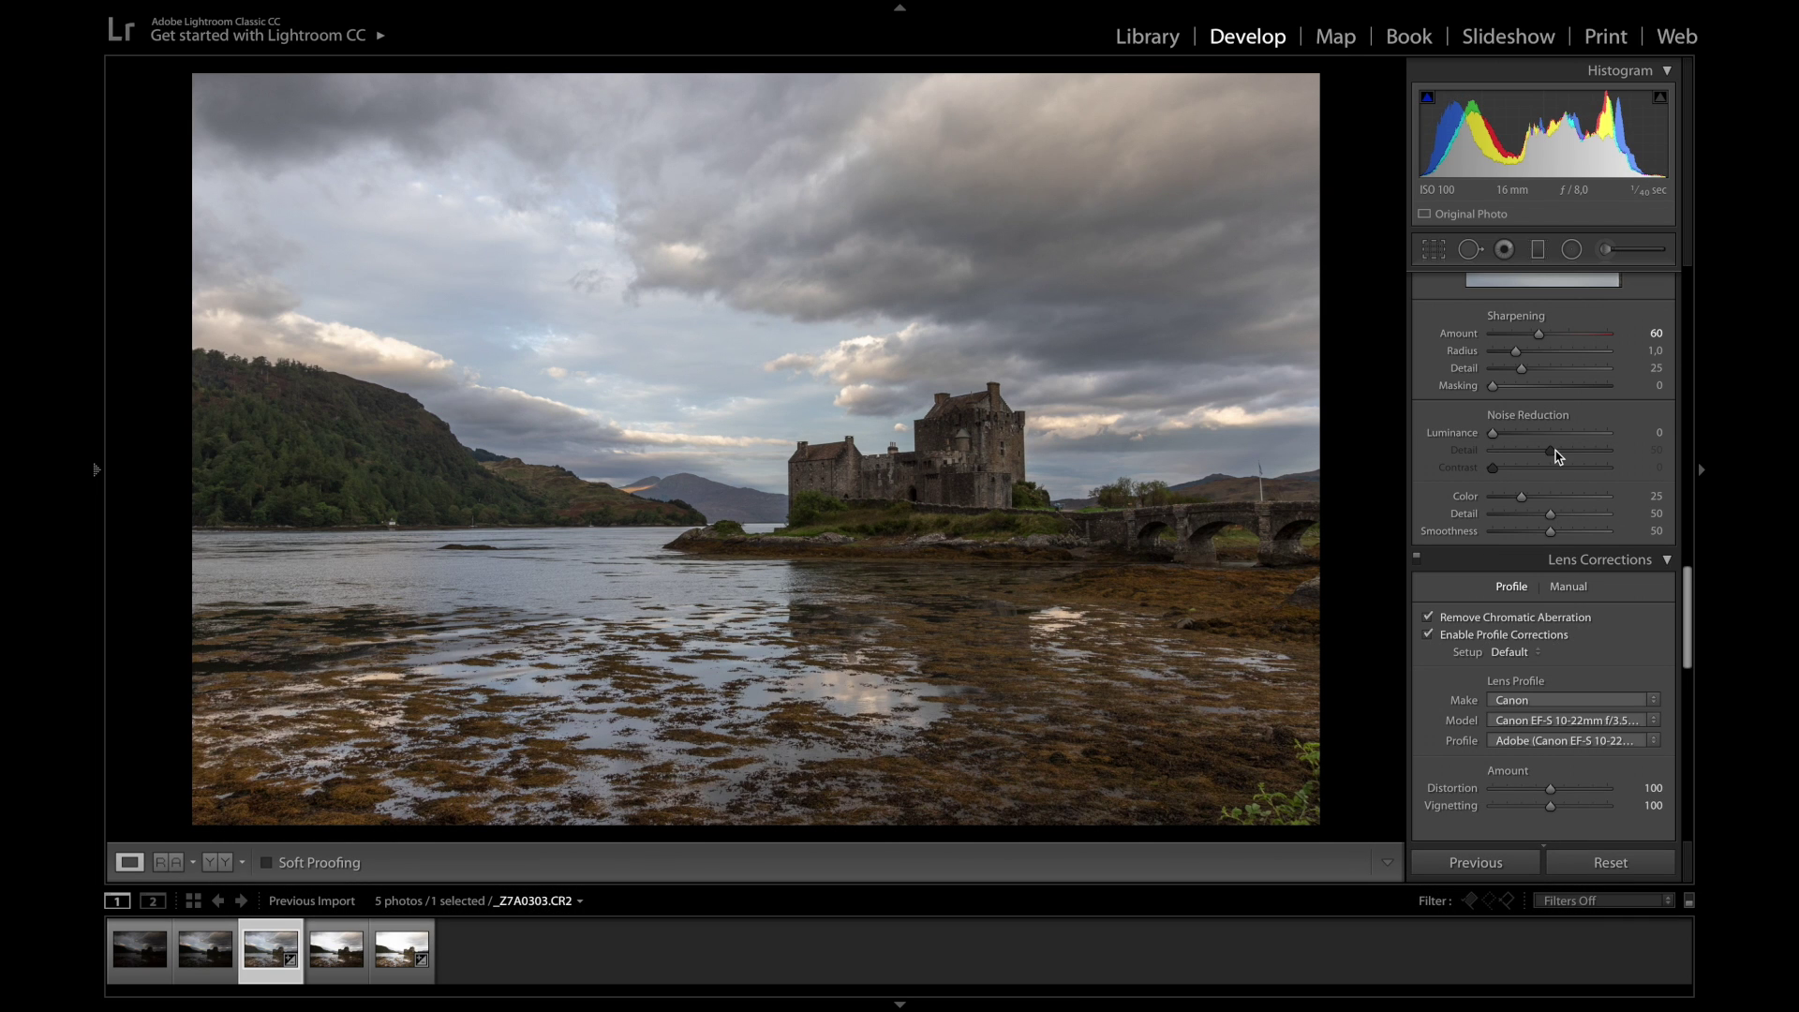
pyautogui.scroll(2, 1555, 456)
pyautogui.scroll(2, 1555, 455)
pyautogui.scroll(1, 1556, 451)
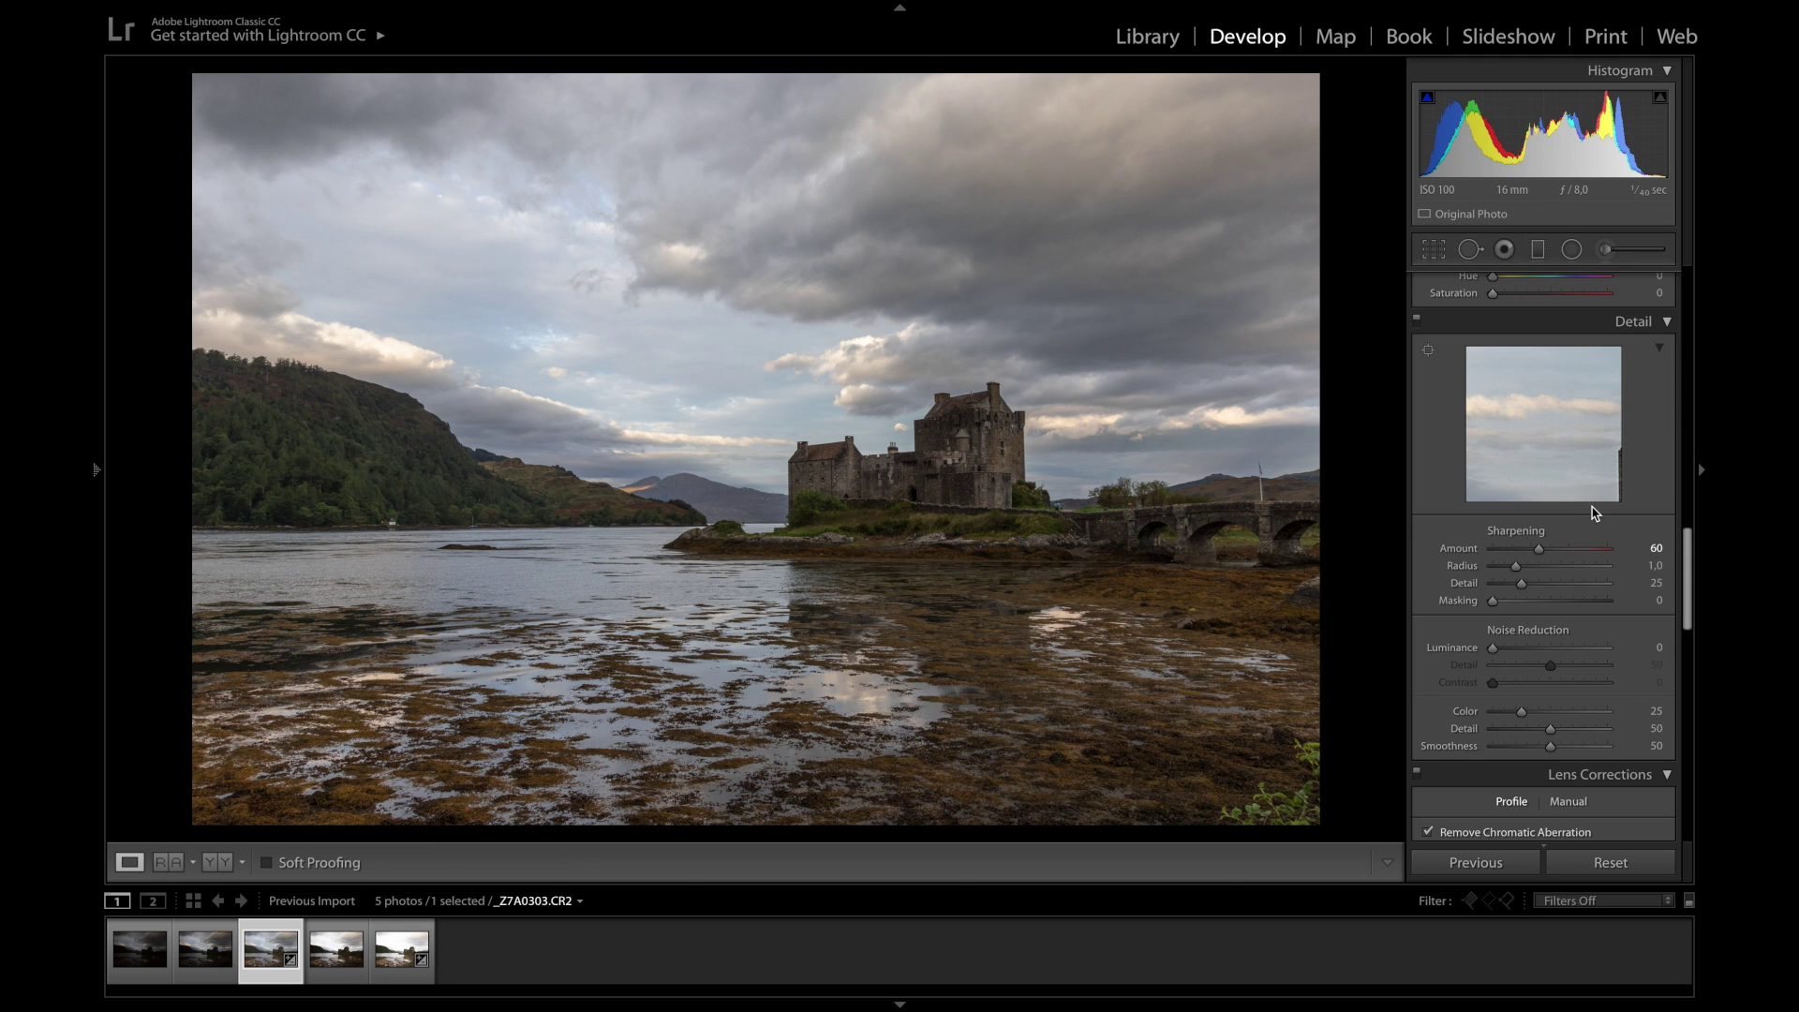
pyautogui.scroll(-4, 1592, 563)
pyautogui.scroll(-2, 1590, 604)
pyautogui.scroll(-1, 1590, 602)
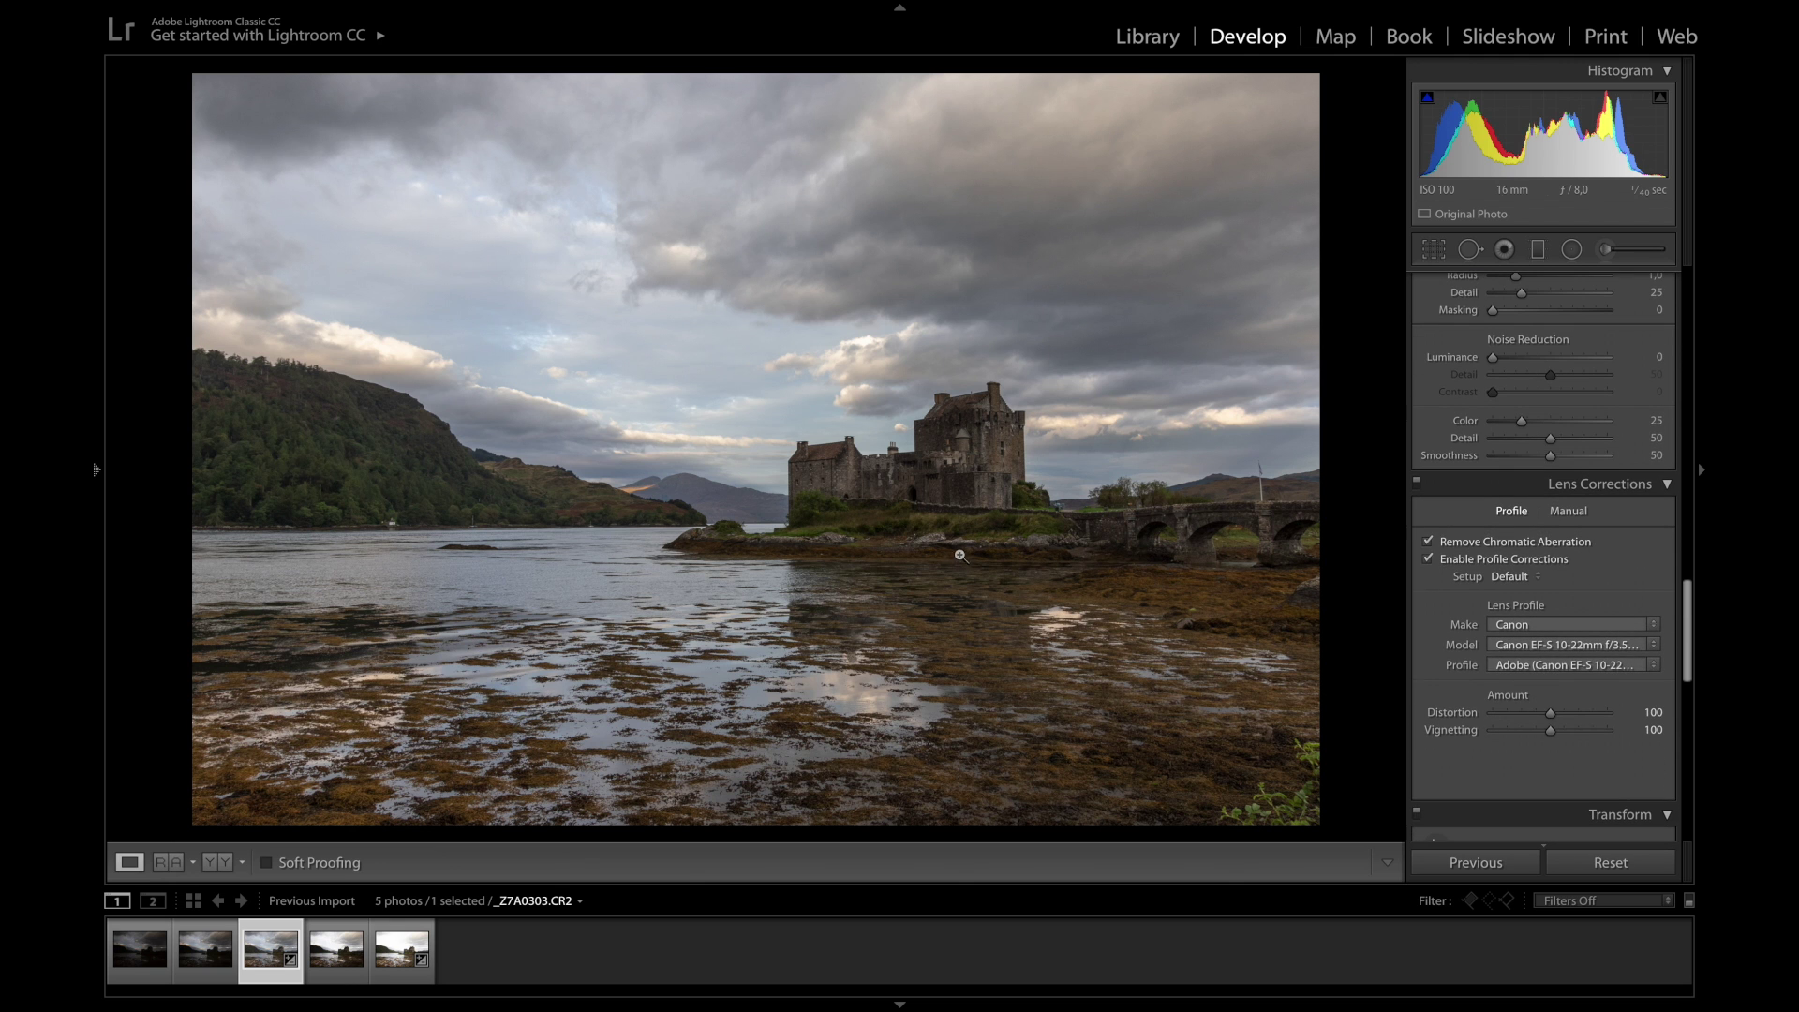
pyautogui.click(952, 506)
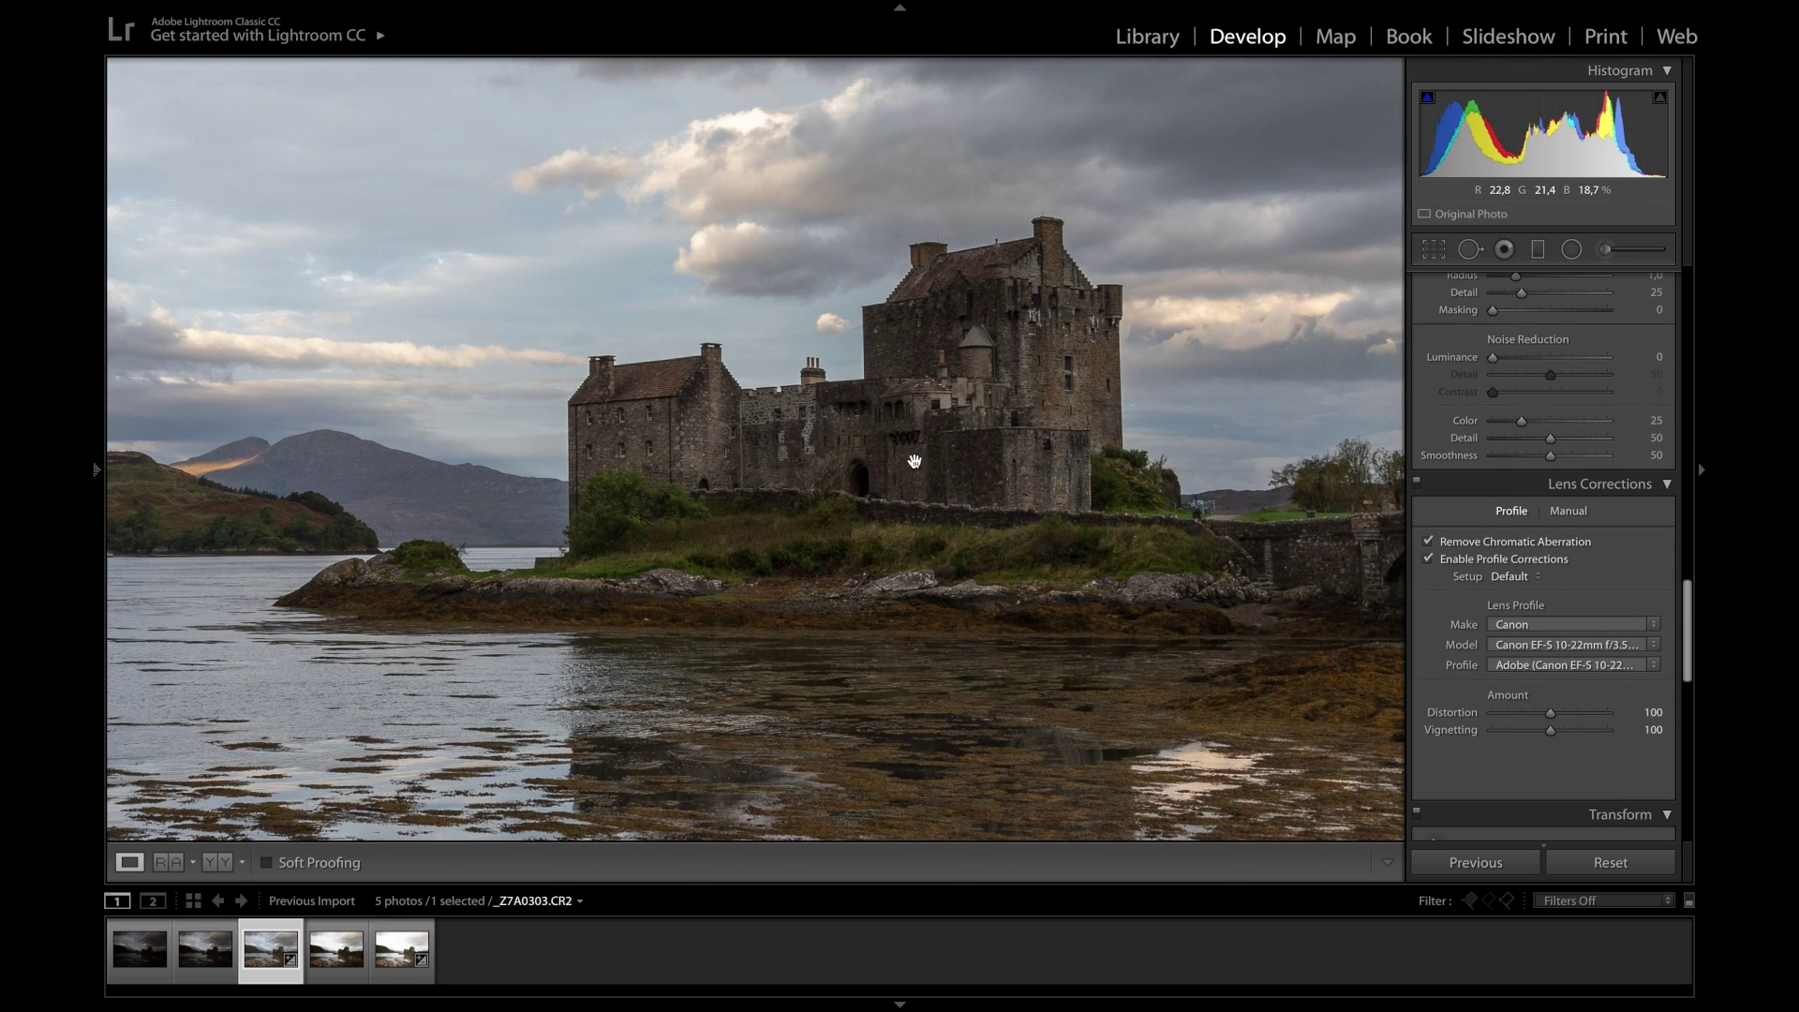
# Pan around the zoomed-in sky and castle to check for sensor dust spots
pyautogui.moveTo(1062, 339)
pyautogui.mouseDown()
pyautogui.moveTo(797, 532)
pyautogui.moveTo(1051, 308)
pyautogui.mouseUp()
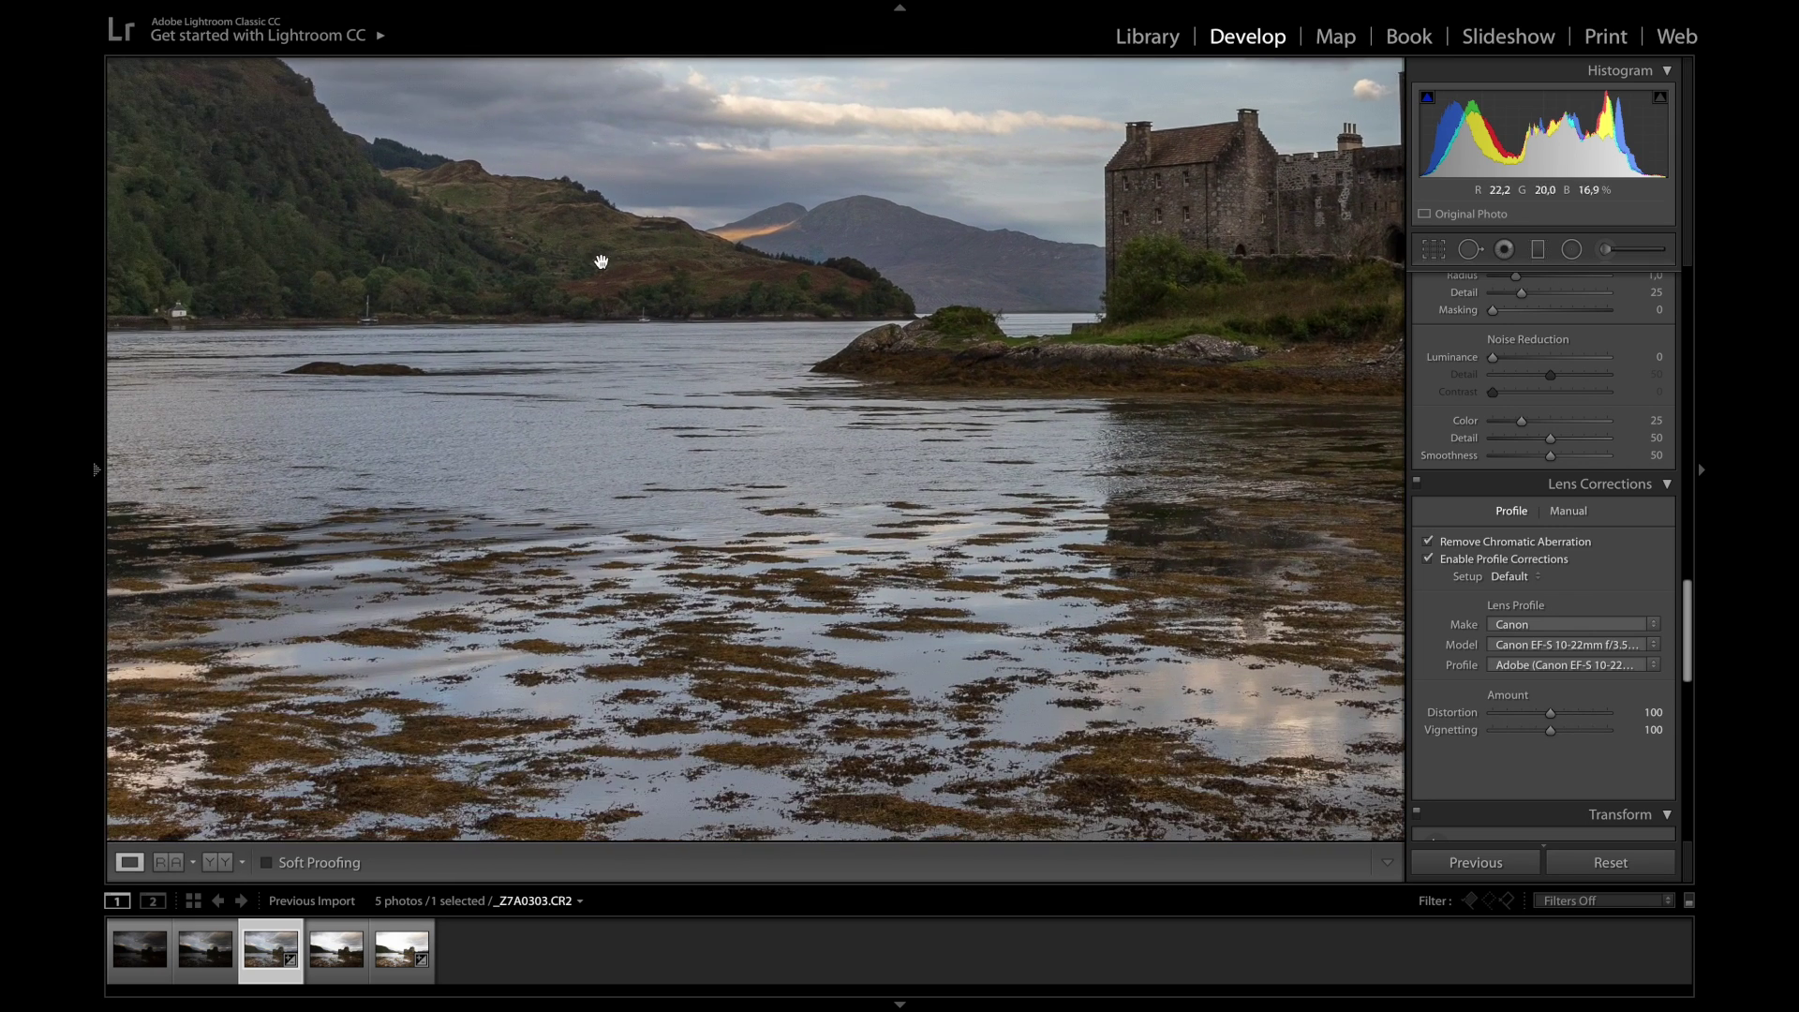
pyautogui.moveTo(598, 261)
pyautogui.mouseDown()
pyautogui.moveTo(1100, 686)
pyautogui.moveTo(949, 636)
pyautogui.mouseUp()
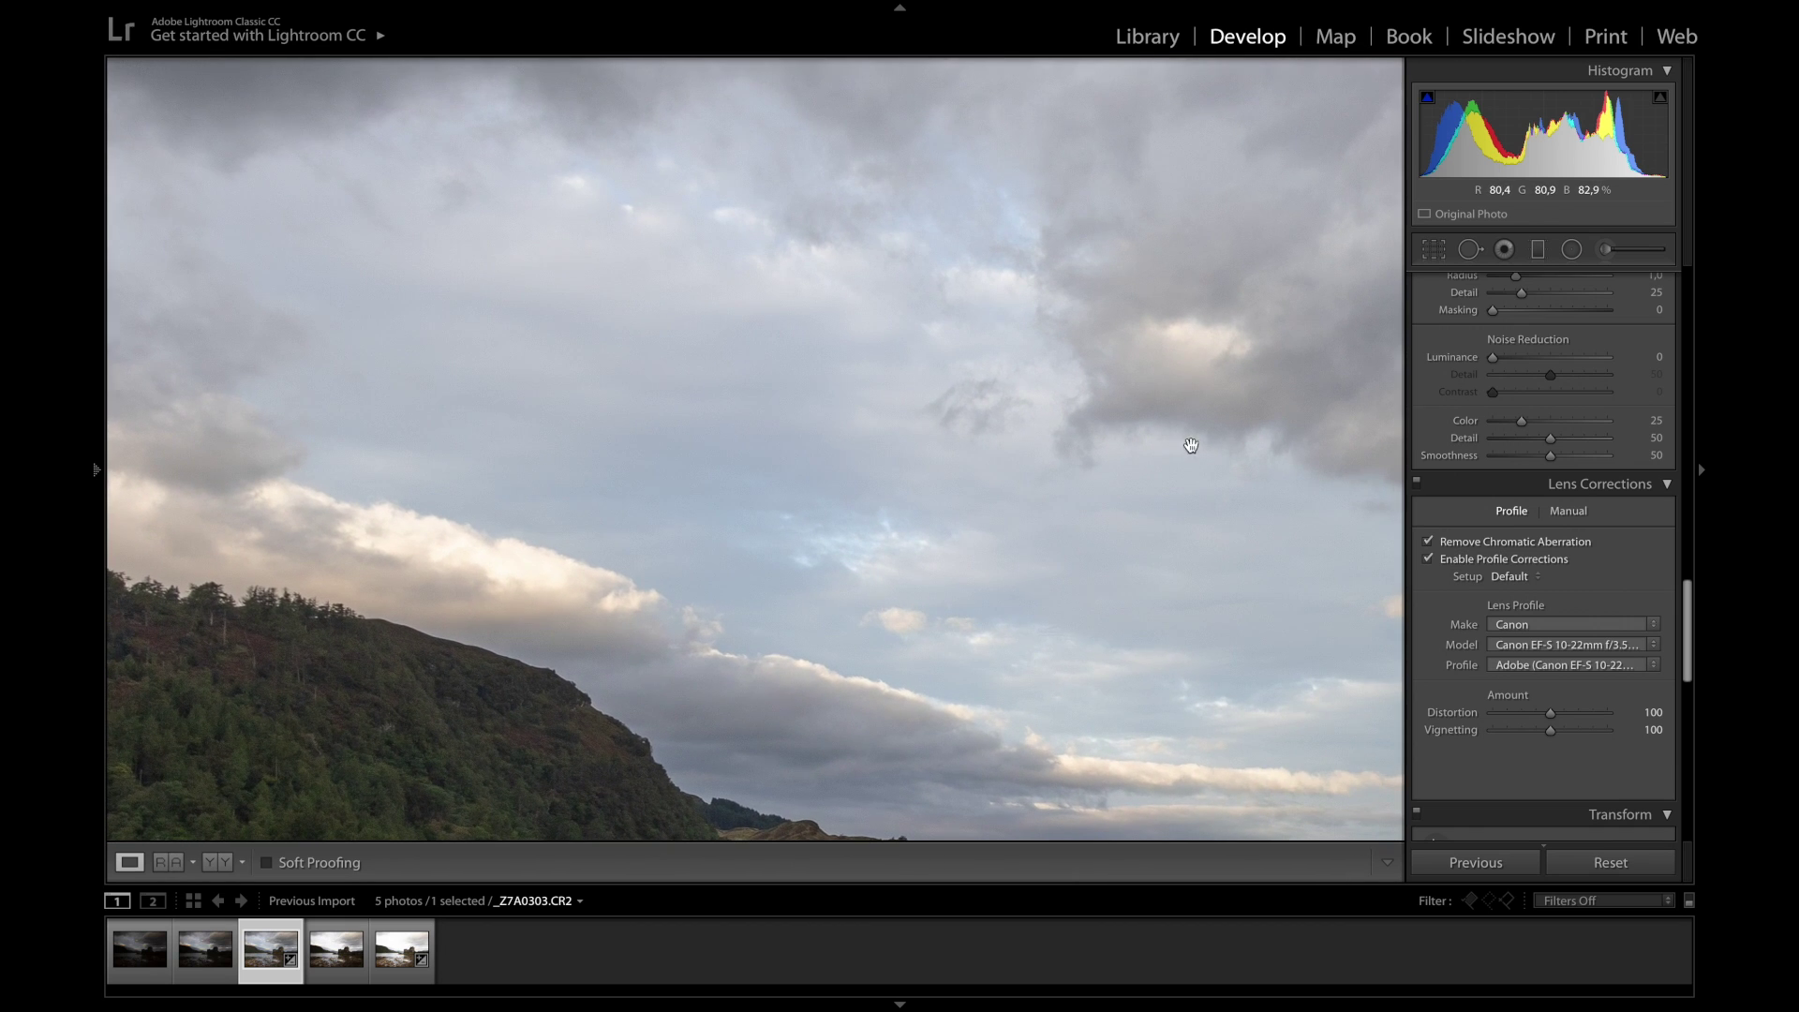
pyautogui.moveTo(1190, 445); pyautogui.dragTo(1031, 434)
pyautogui.moveTo(1165, 526)
pyautogui.mouseDown()
pyautogui.moveTo(952, 640)
pyautogui.moveTo(996, 502)
pyautogui.mouseUp()
pyautogui.moveTo(1037, 643); pyautogui.dragTo(847, 563)
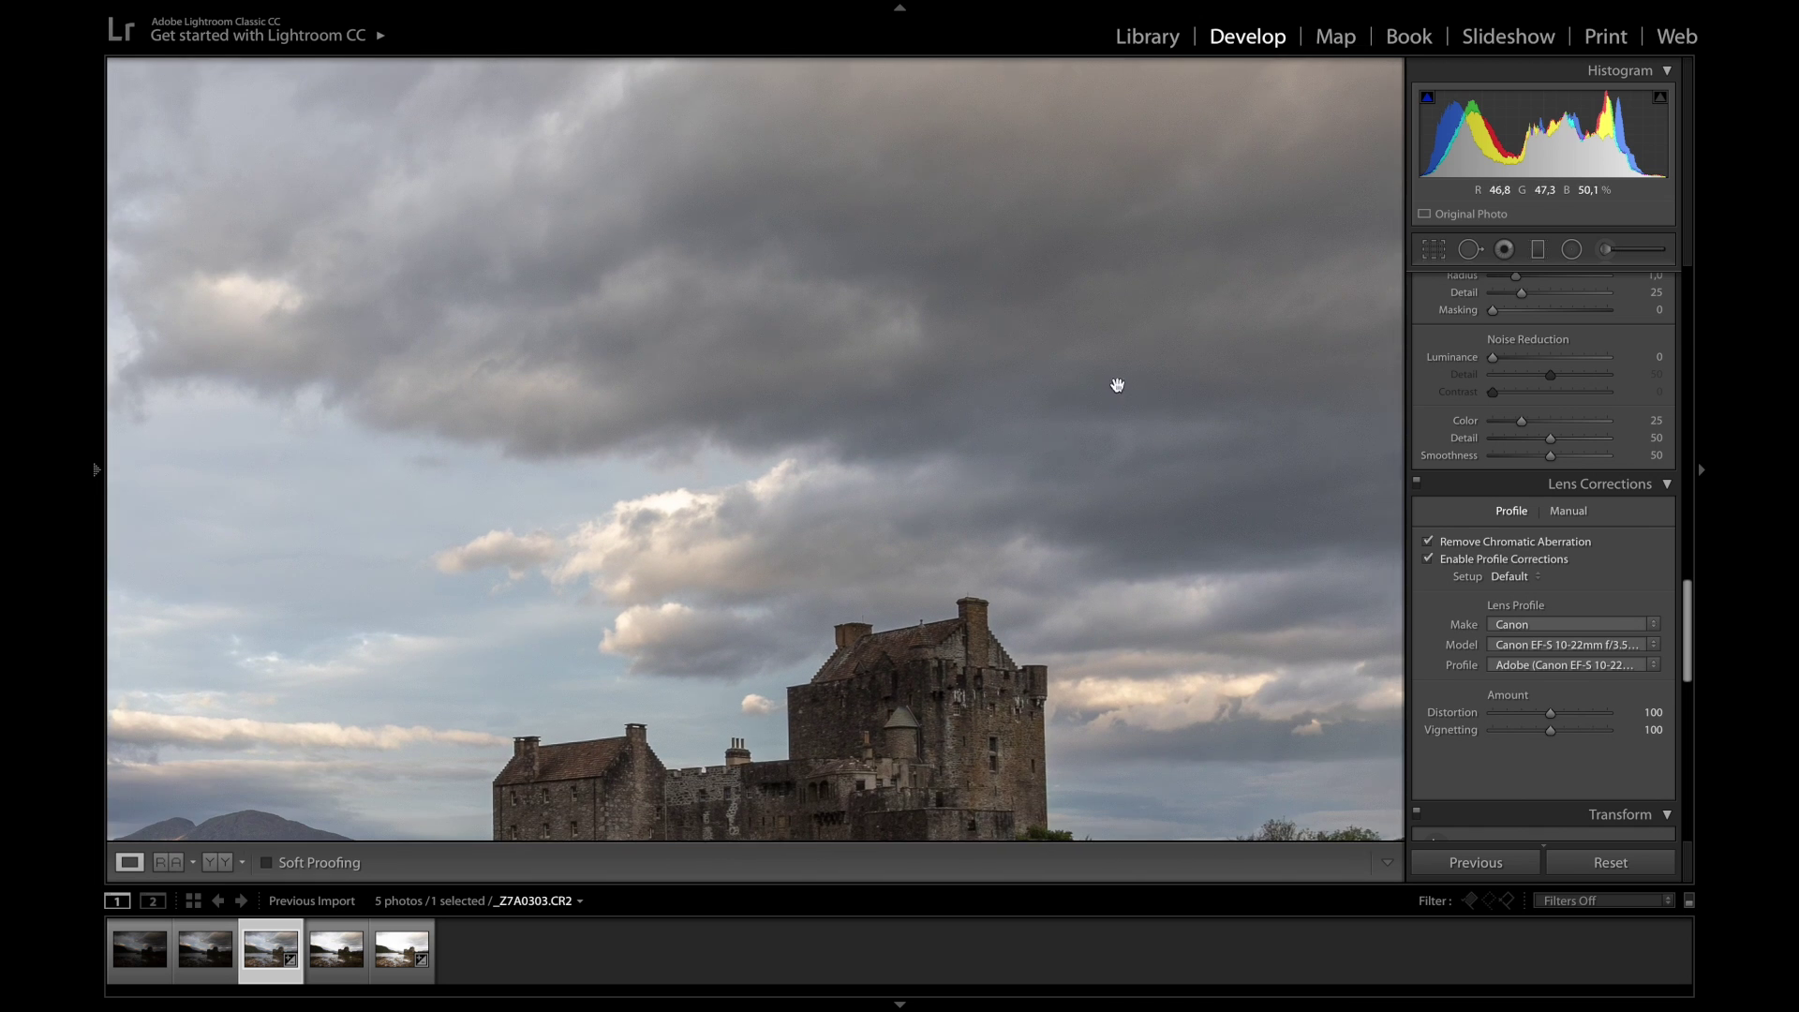
pyautogui.moveTo(1116, 386); pyautogui.dragTo(927, 559)
pyautogui.moveTo(1172, 353); pyautogui.dragTo(982, 512)
pyautogui.moveTo(1177, 553)
pyautogui.mouseDown()
pyautogui.moveTo(1052, 397)
pyautogui.moveTo(1084, 490)
pyautogui.moveTo(1164, 594)
pyautogui.moveTo(1187, 532)
pyautogui.mouseUp()
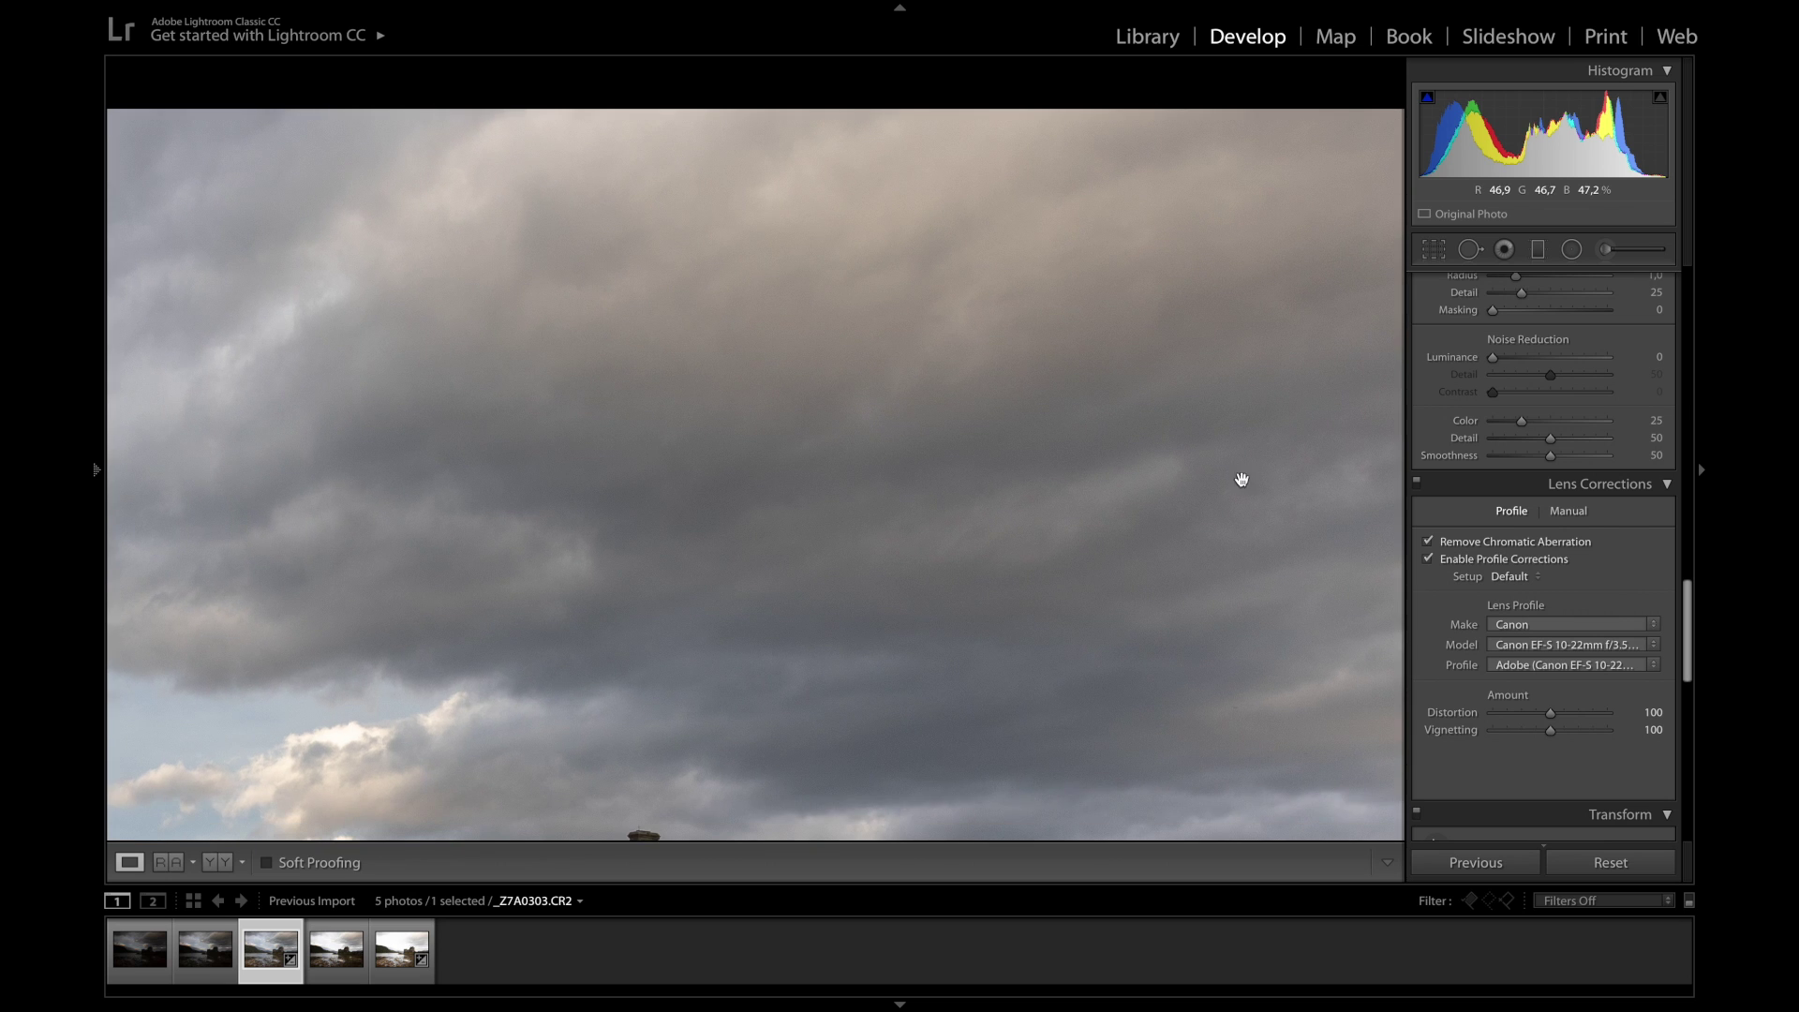
# Heal a dust spot in the sky with Spot Removal, then fit the whole photo in view
pyautogui.click(1469, 249)
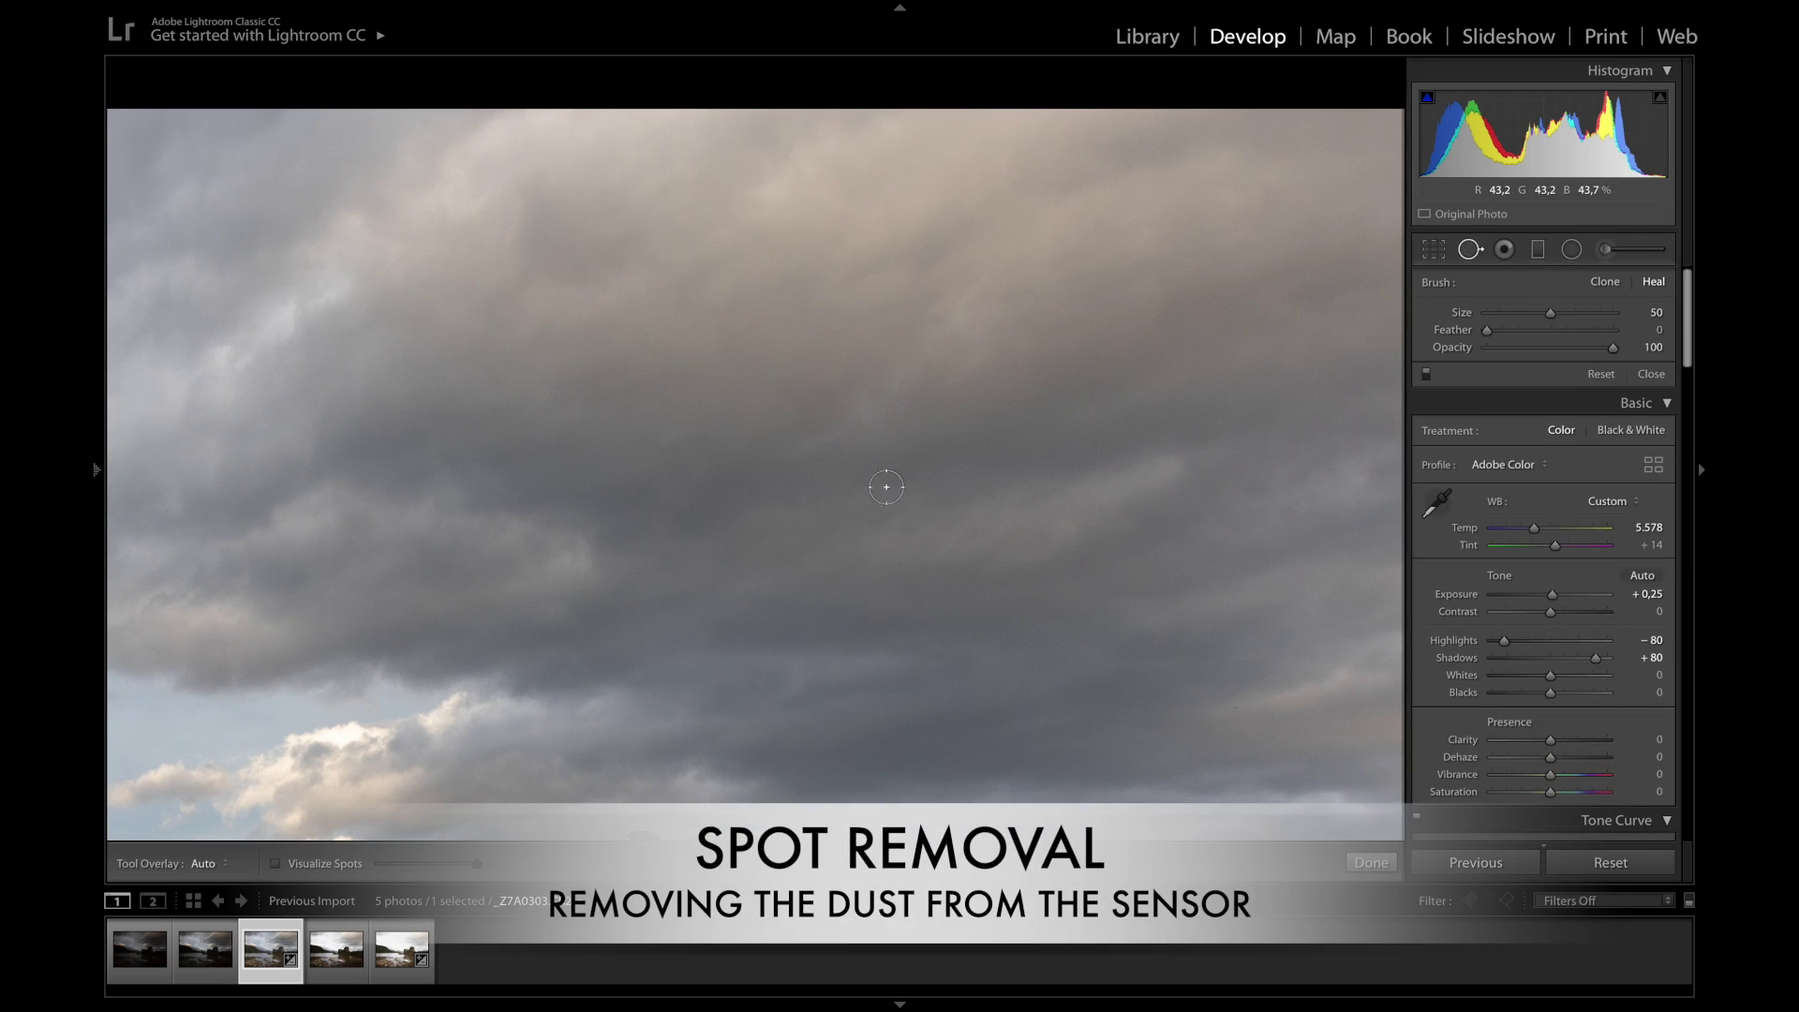
pyautogui.moveTo(584, 572); pyautogui.dragTo(584, 551)
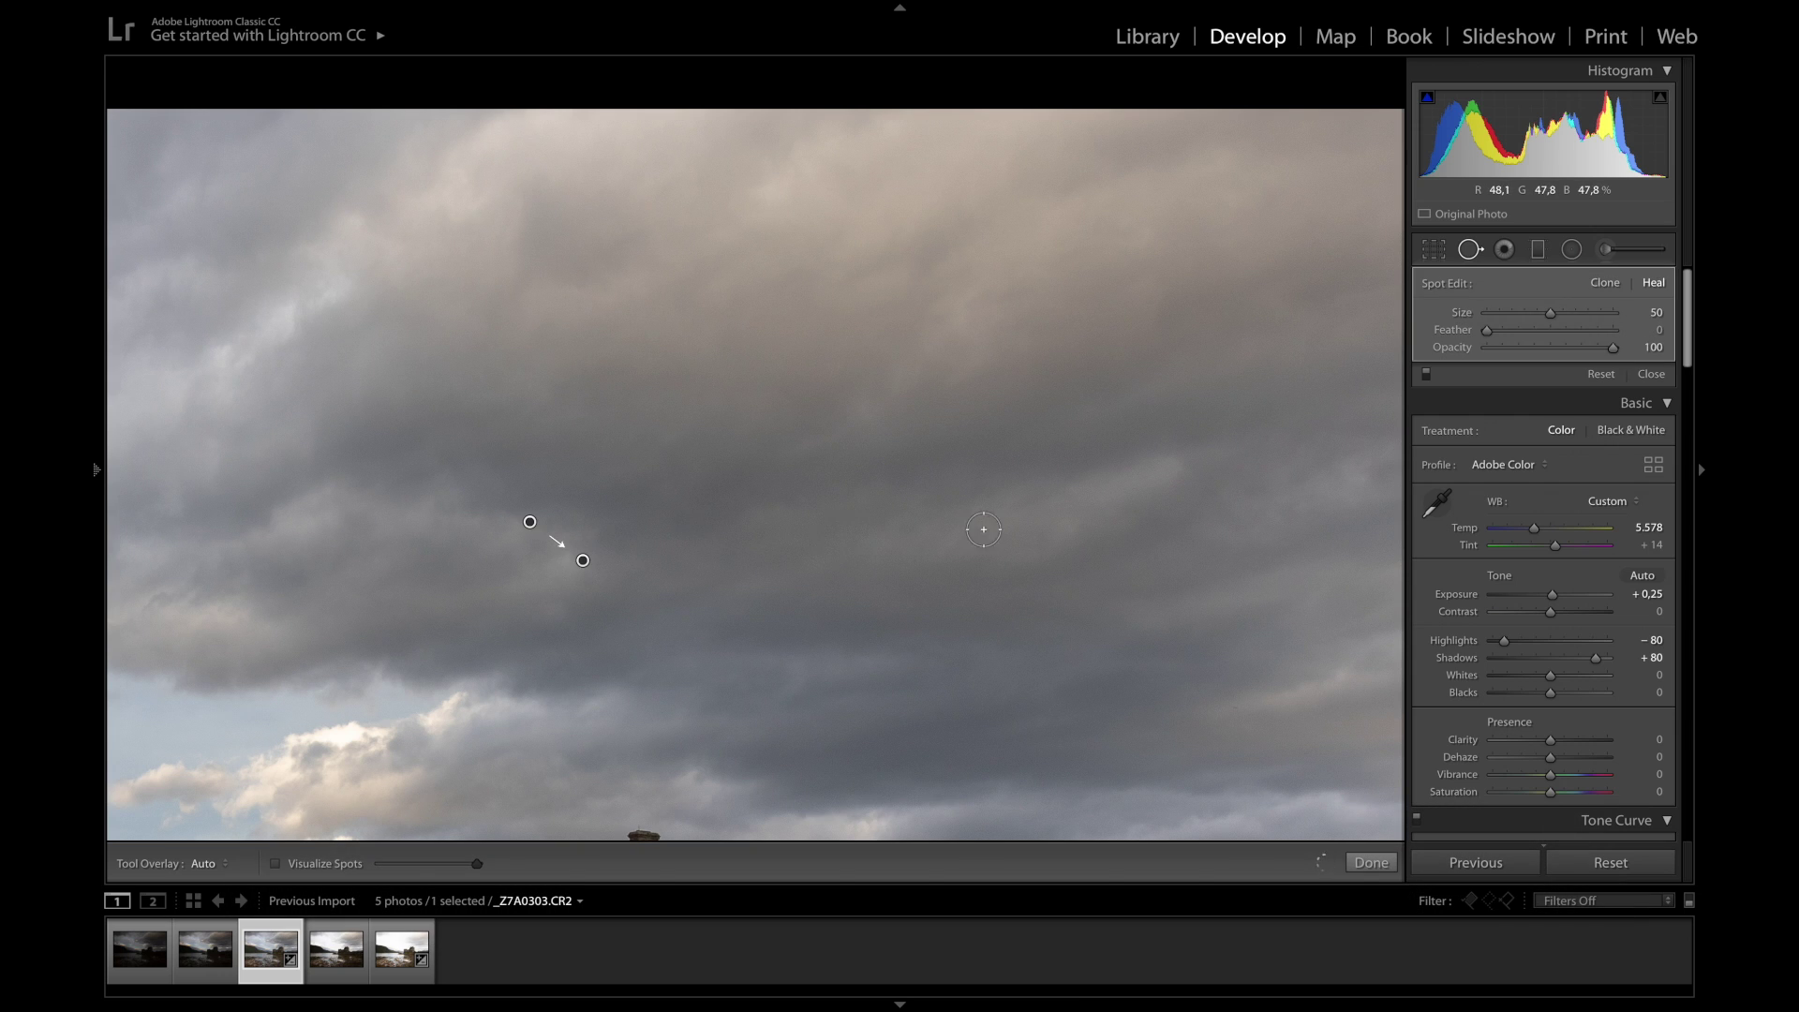
pyautogui.press('Escape')
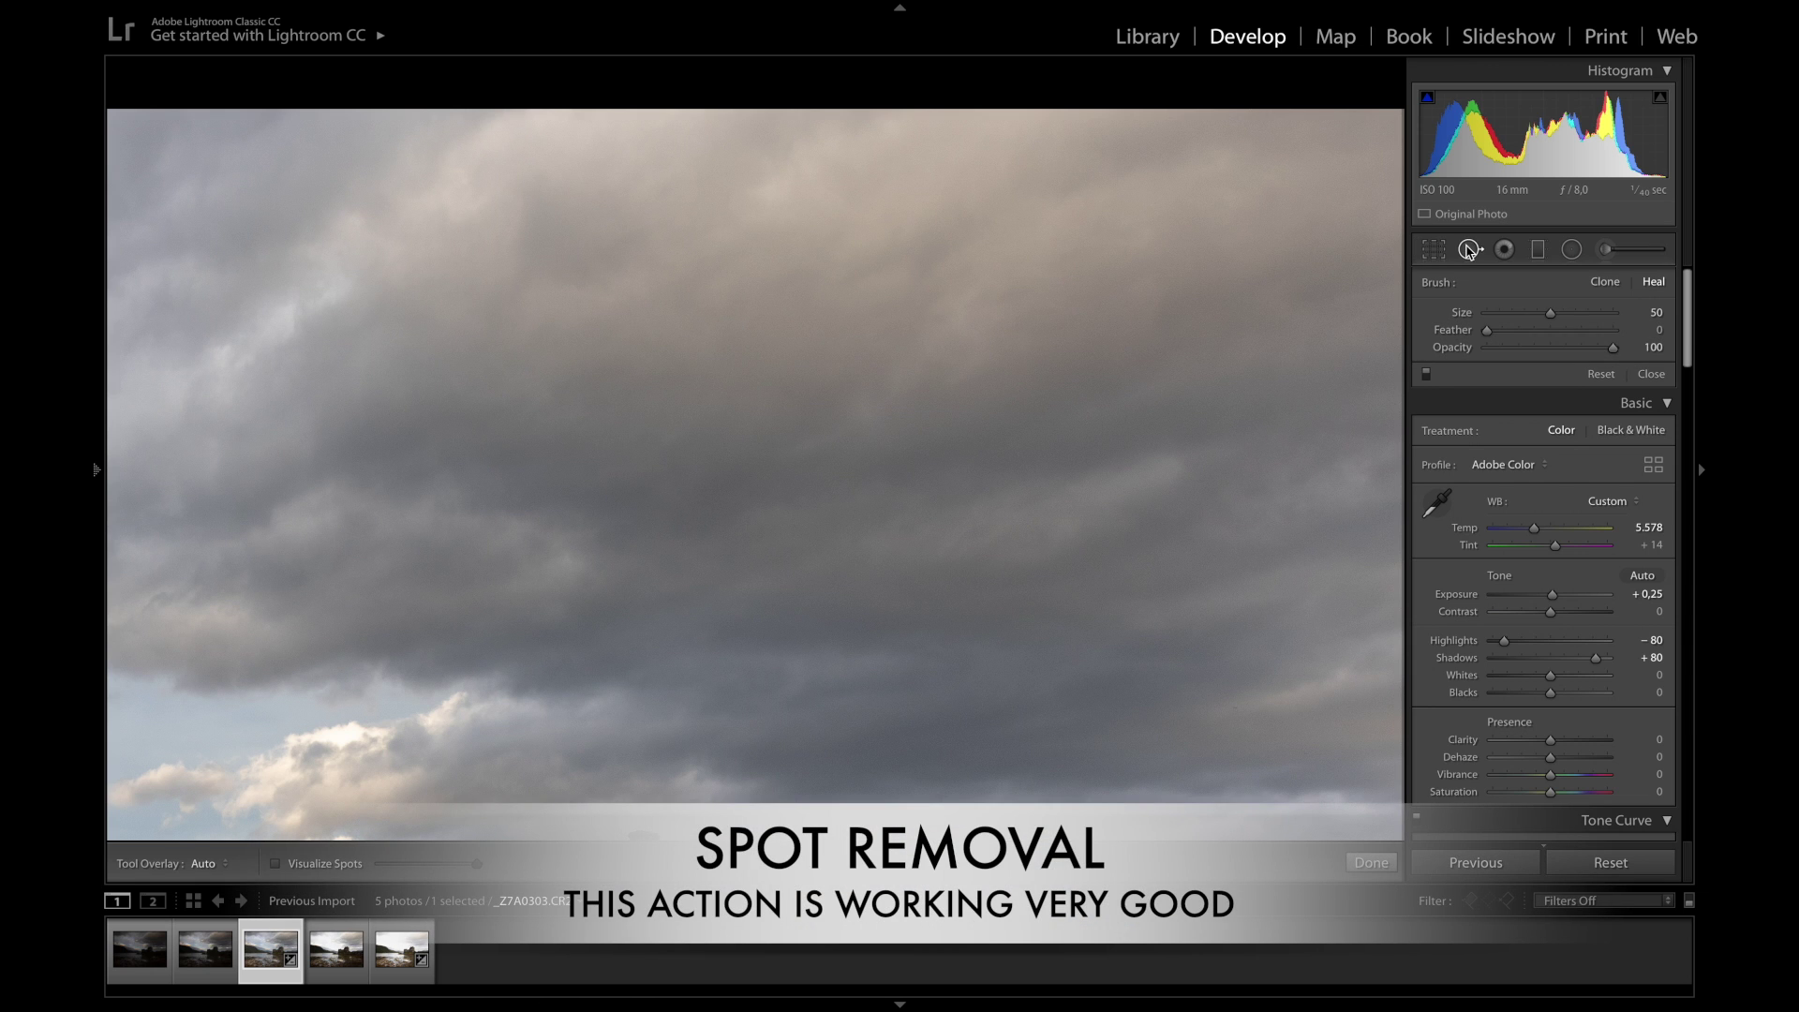
pyautogui.click(1470, 248)
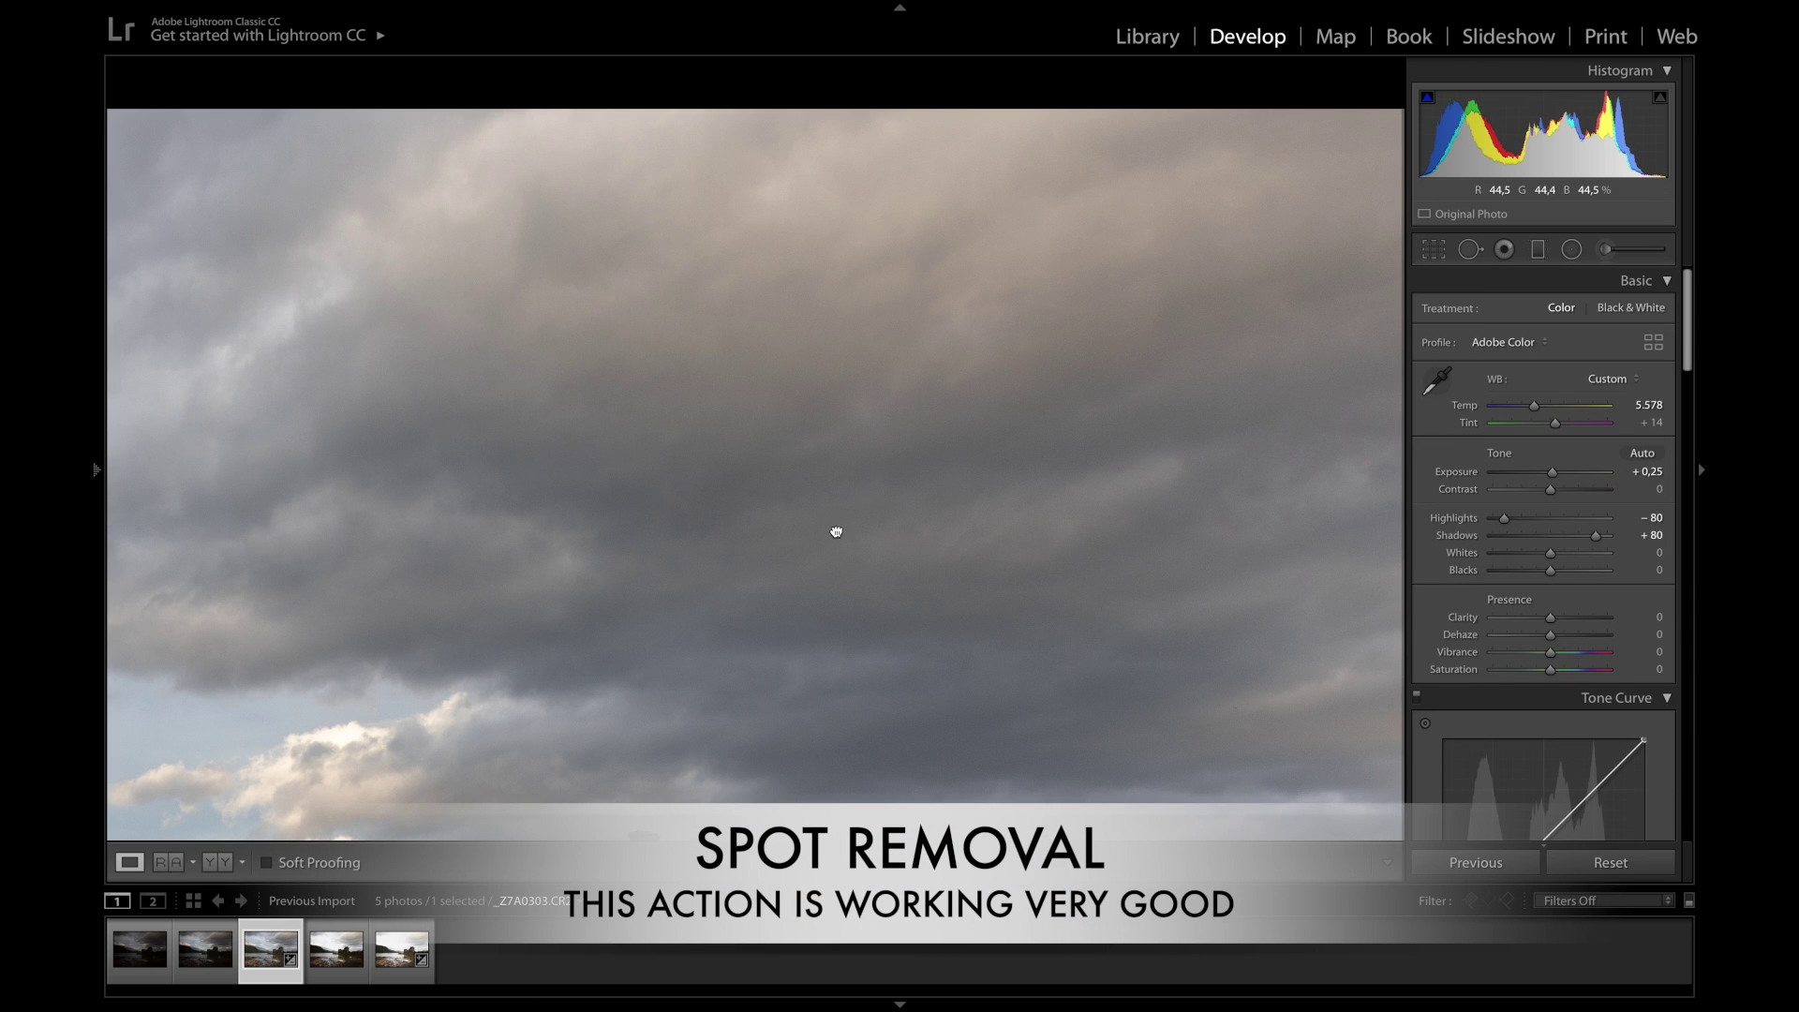
pyautogui.click(835, 530)
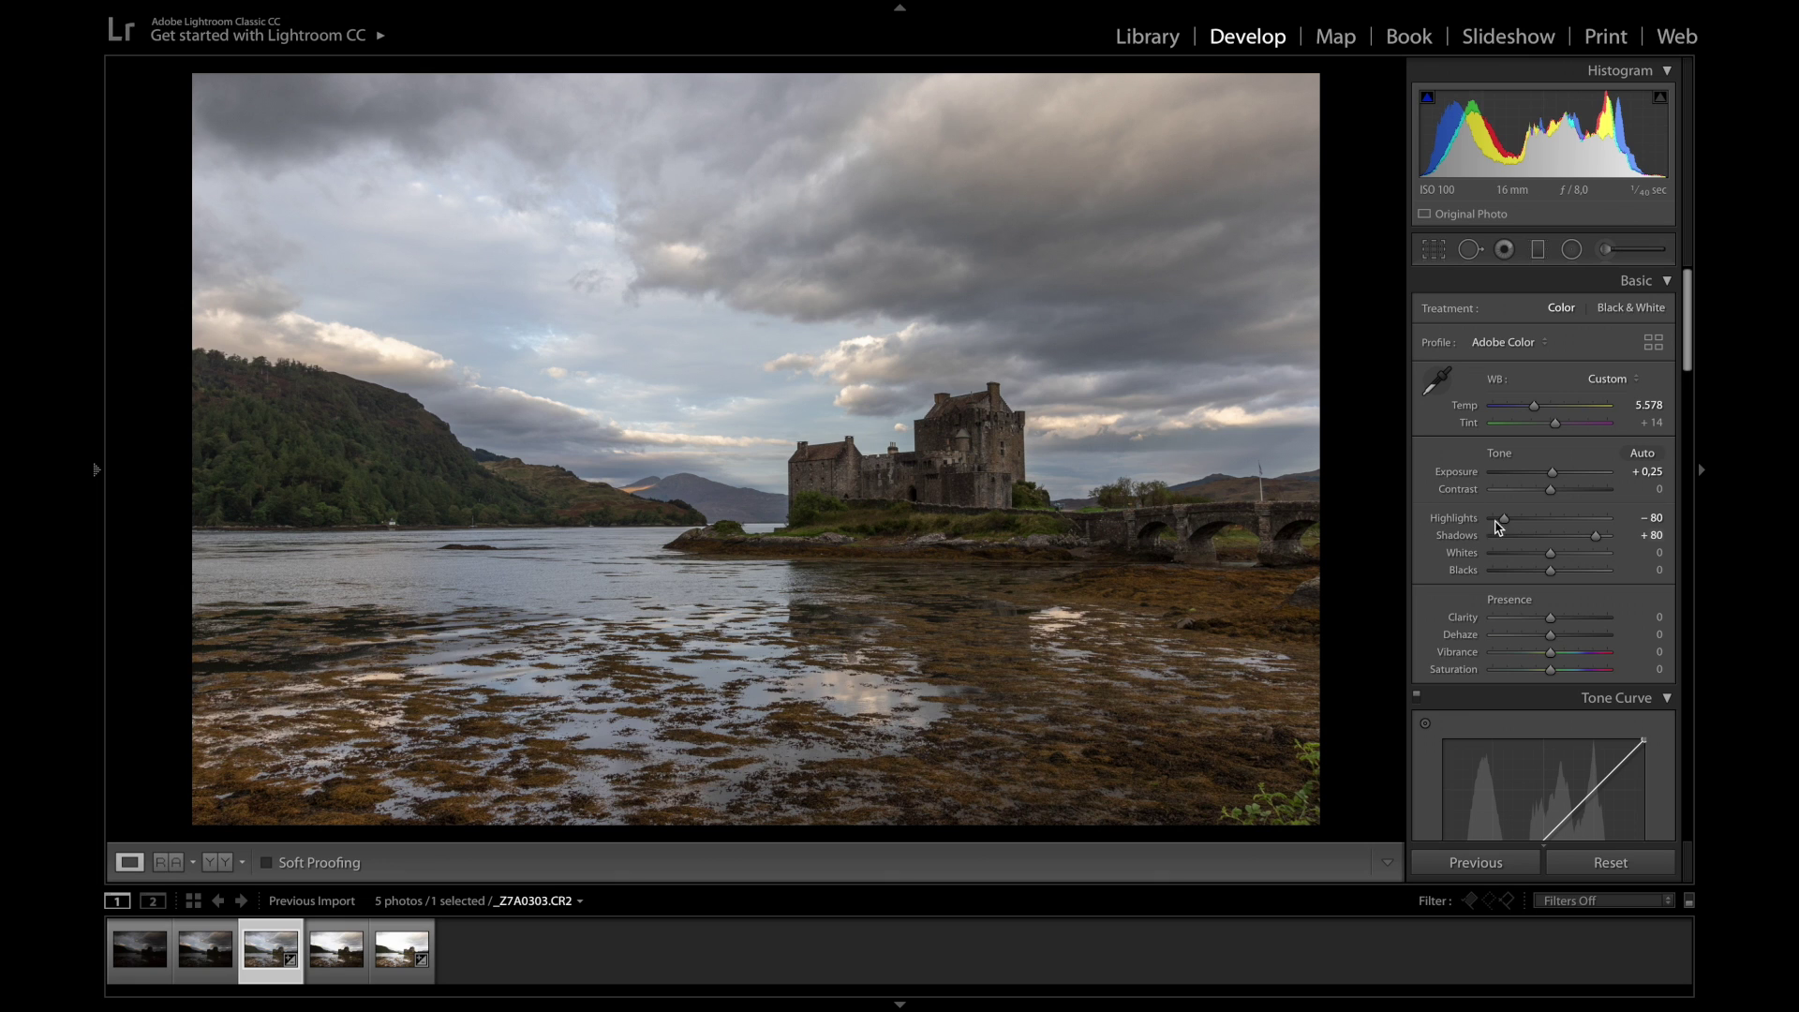
# Raise the Basic panel's Whites slider to +20
pyautogui.scroll(-1, 1555, 638)
pyautogui.scroll(-5, 1555, 637)
pyautogui.scroll(-5, 1558, 637)
pyautogui.scroll(-5, 1558, 639)
pyautogui.scroll(-1, 1558, 643)
pyautogui.scroll(-5, 1558, 643)
pyautogui.scroll(-3, 1558, 643)
pyautogui.scroll(-1, 1559, 643)
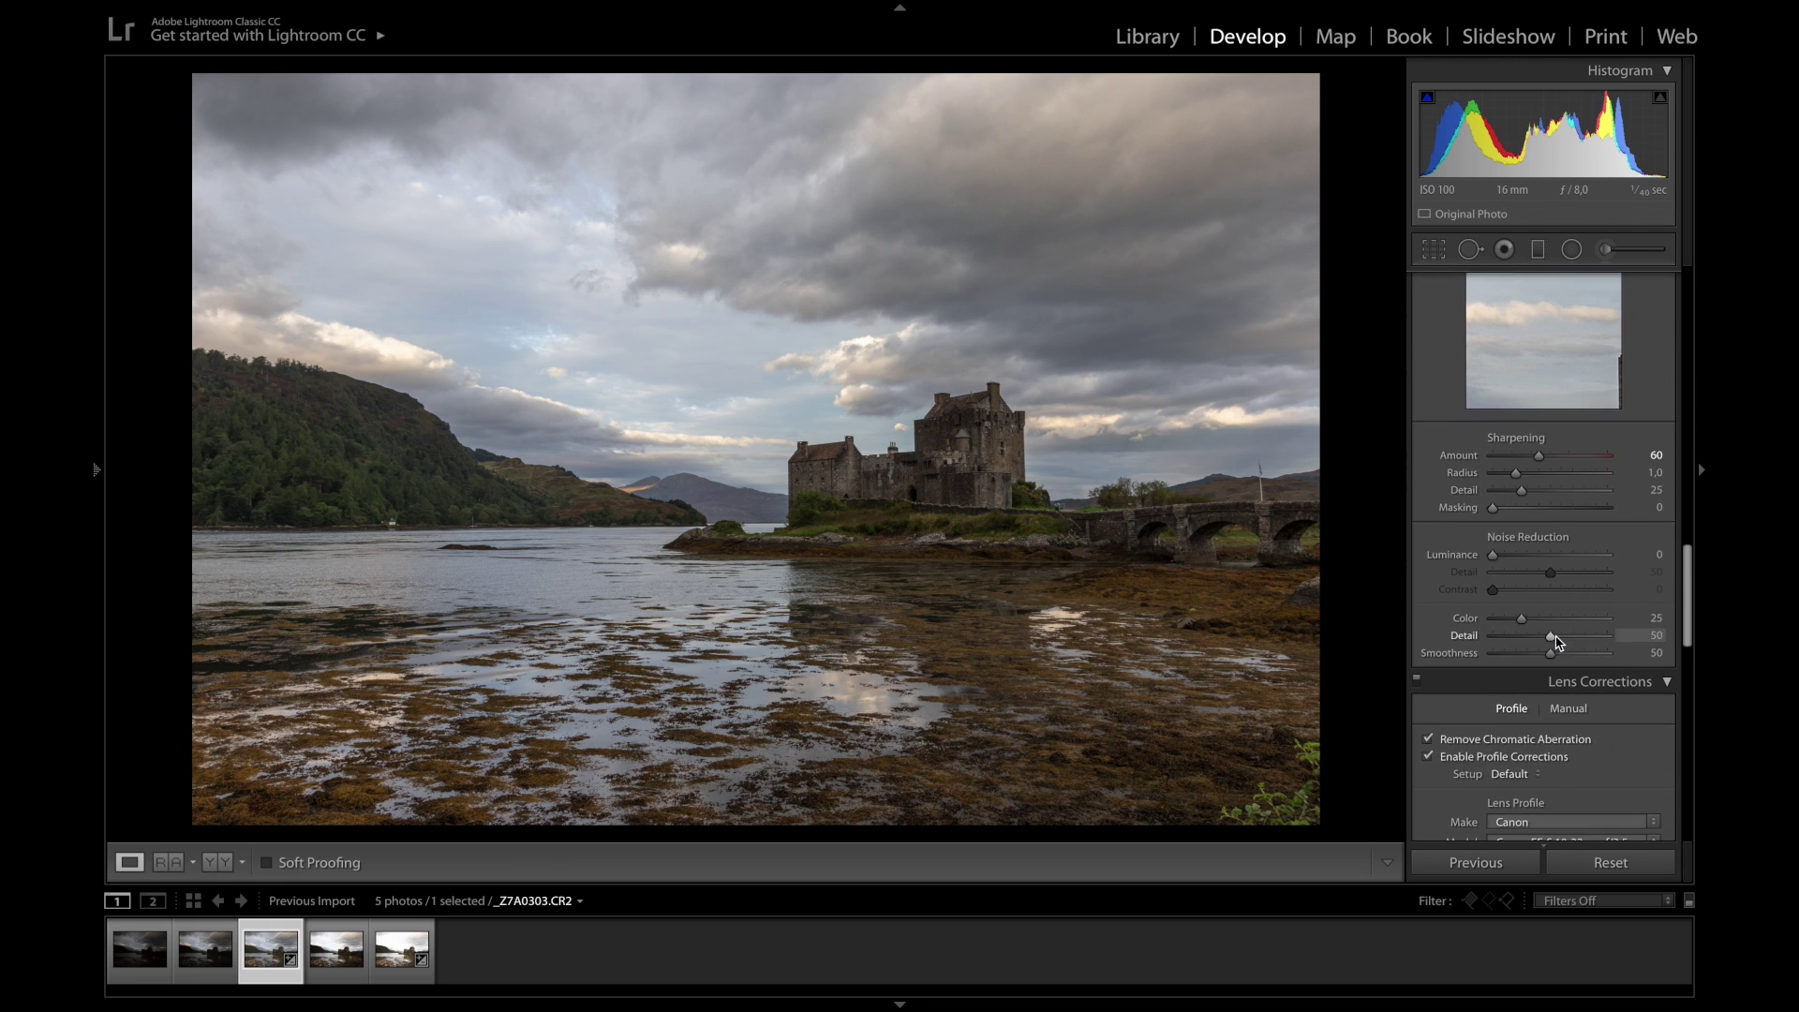
pyautogui.scroll(-2, 1559, 643)
pyautogui.scroll(-3, 1559, 643)
pyautogui.scroll(-2, 1558, 643)
pyautogui.scroll(-4, 1558, 643)
pyautogui.scroll(-3, 1559, 643)
pyautogui.scroll(-3, 1558, 640)
pyautogui.scroll(-4, 1558, 641)
pyautogui.scroll(-1, 1558, 641)
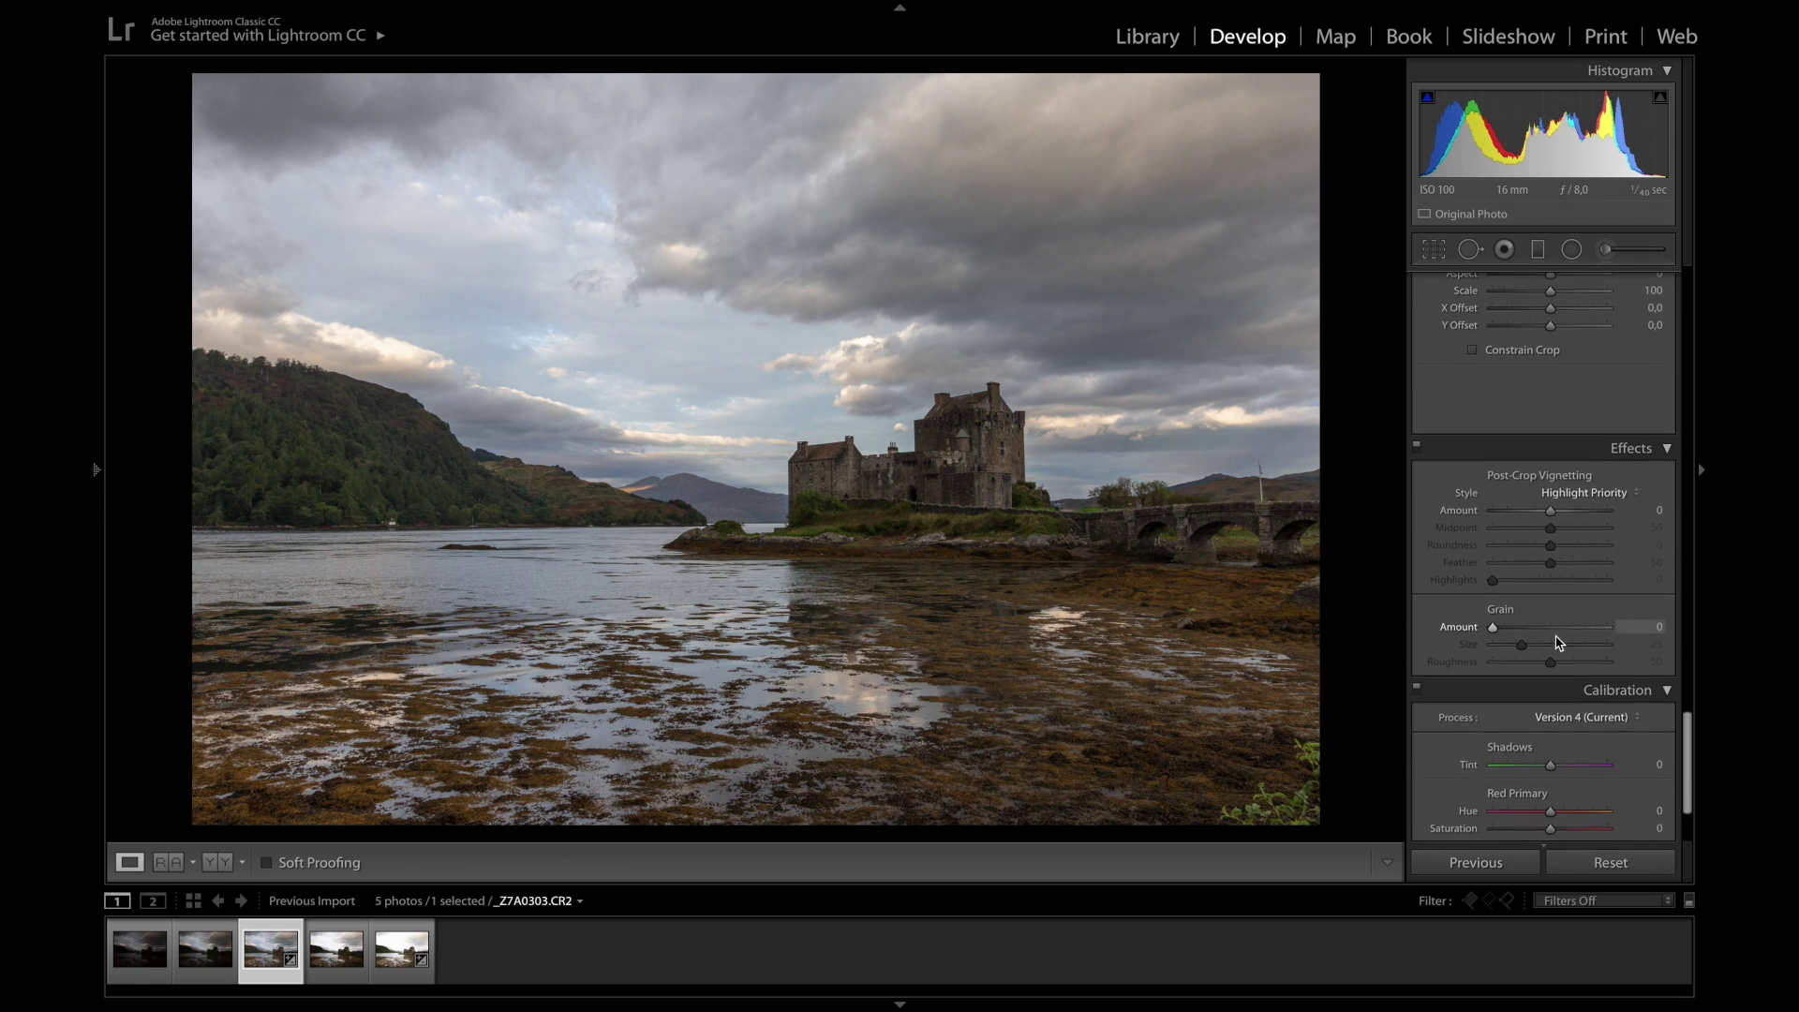
pyautogui.scroll(-4, 1558, 641)
pyautogui.scroll(2, 1558, 642)
pyautogui.scroll(2, 1558, 642)
pyautogui.scroll(5, 1558, 642)
pyautogui.scroll(5, 1559, 642)
pyautogui.scroll(5, 1558, 643)
pyautogui.scroll(5, 1565, 600)
pyautogui.scroll(1, 1578, 524)
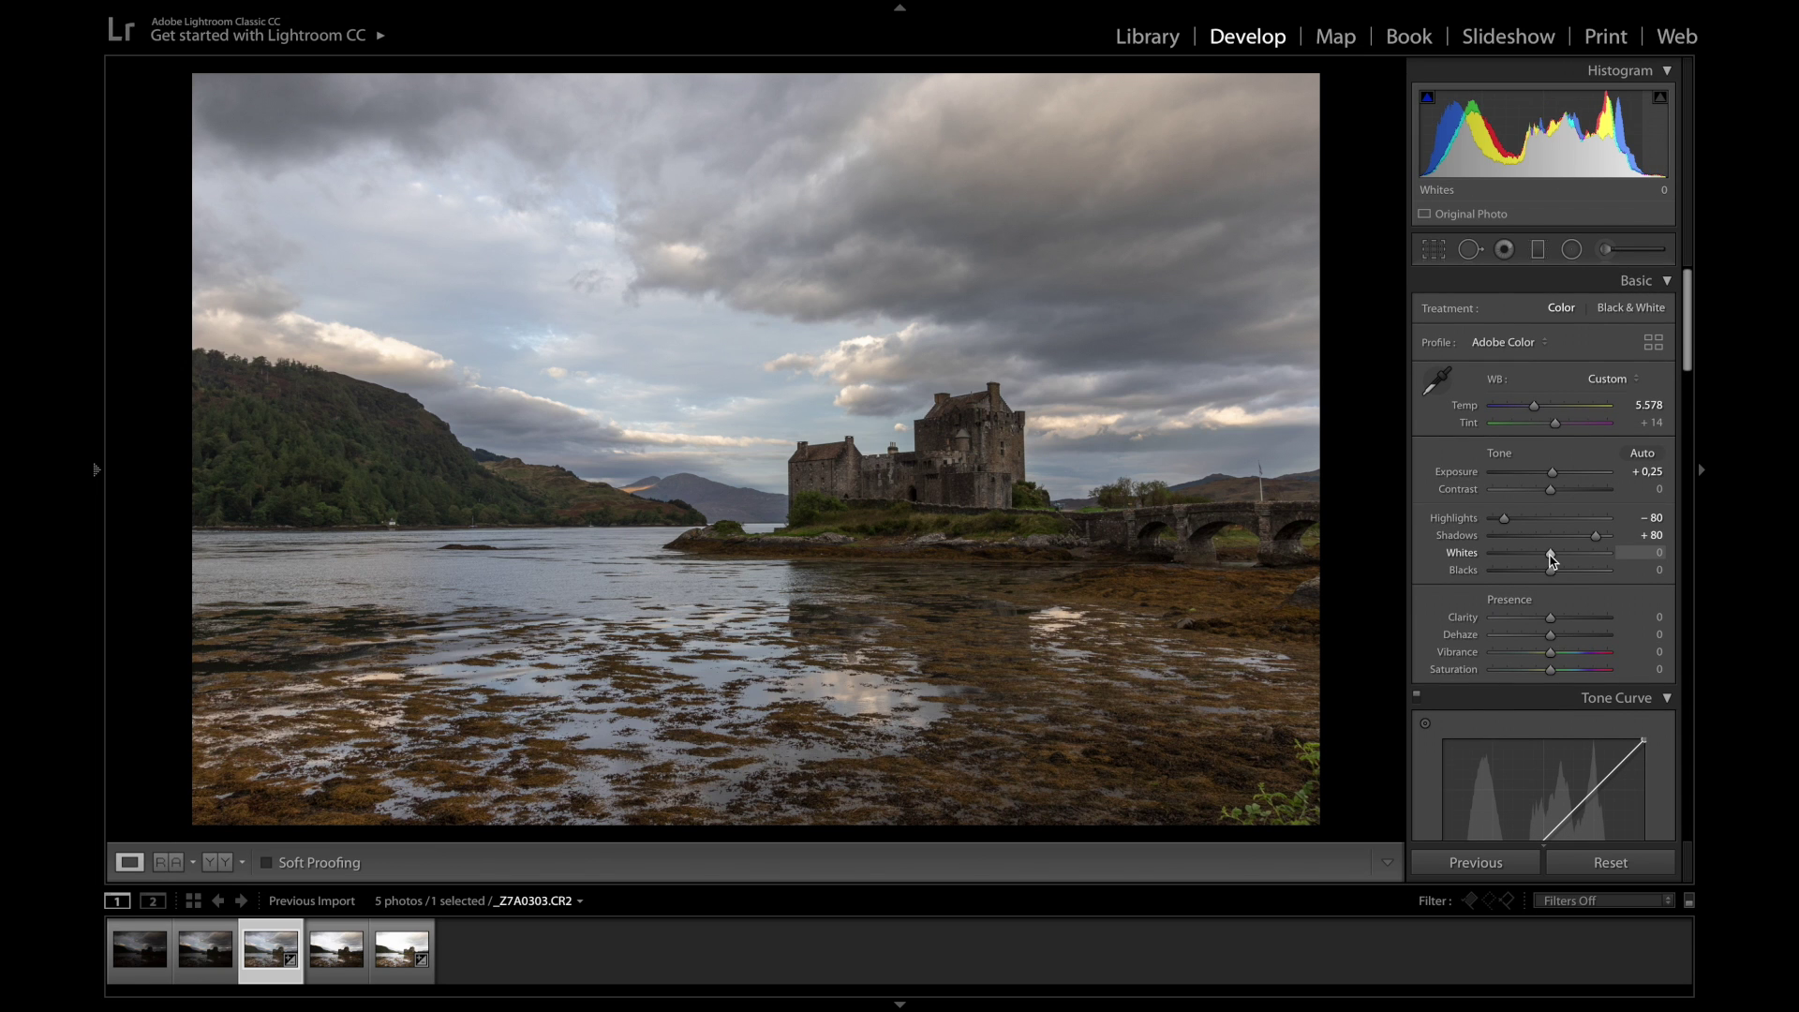
pyautogui.moveTo(1550, 560)
pyautogui.mouseDown()
pyautogui.moveTo(1524, 560)
pyautogui.moveTo(1582, 560)
pyautogui.moveTo(1526, 557)
pyautogui.moveTo(1579, 554)
pyautogui.moveTo(1560, 556)
pyautogui.mouseUp()
# Set Blacks to +20
pyautogui.scroll(-1, 1649, 560)
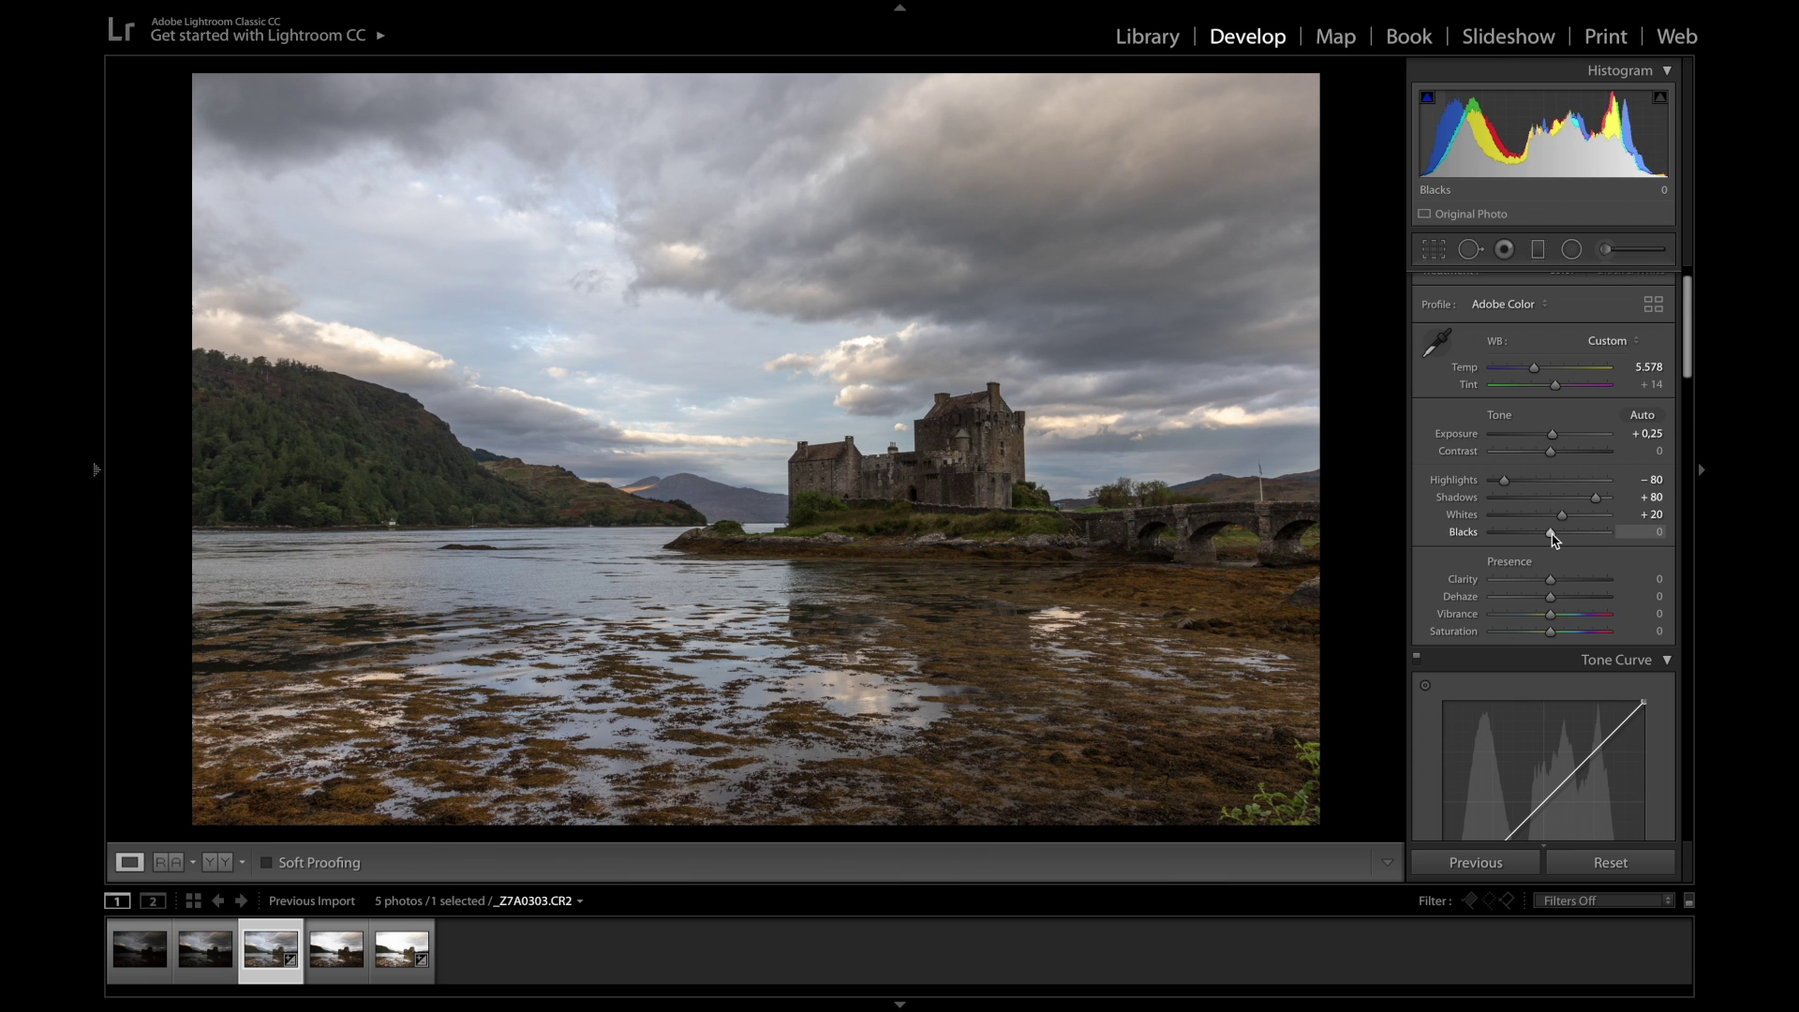
pyautogui.moveTo(1552, 532)
pyautogui.mouseDown()
pyautogui.moveTo(1516, 536)
pyautogui.moveTo(1563, 536)
pyautogui.mouseUp()
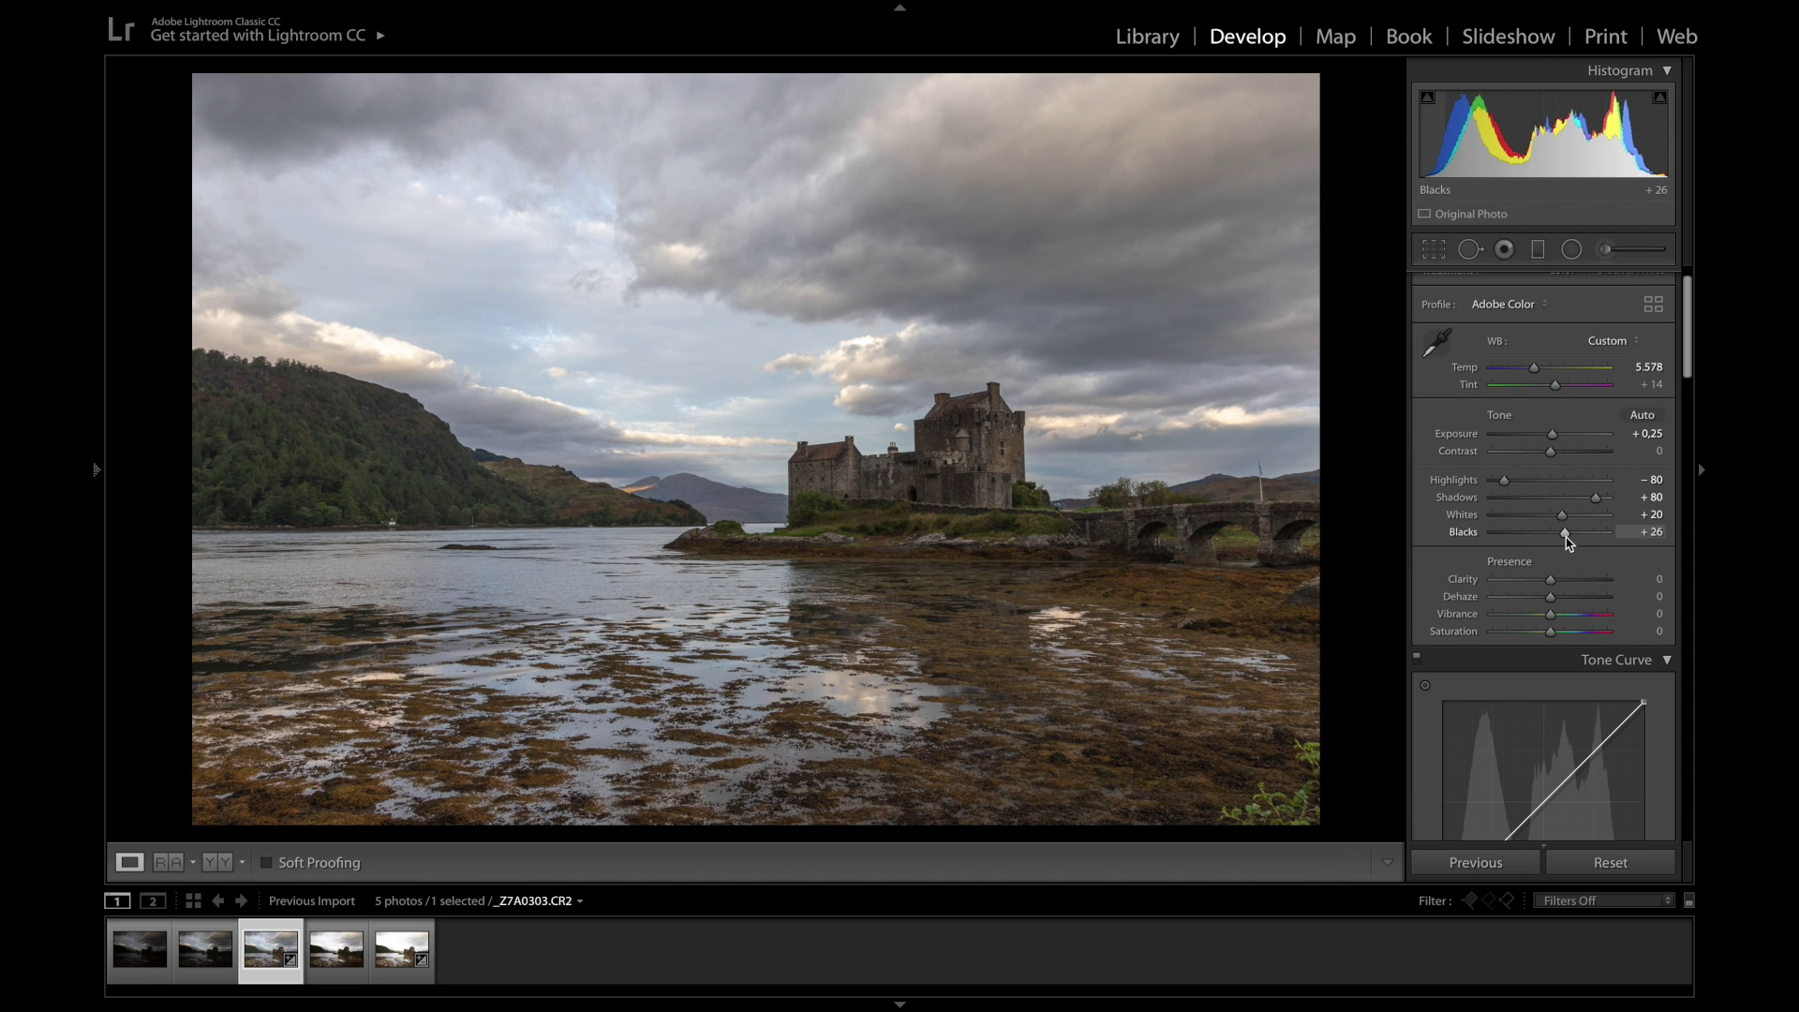
pyautogui.click(1659, 532)
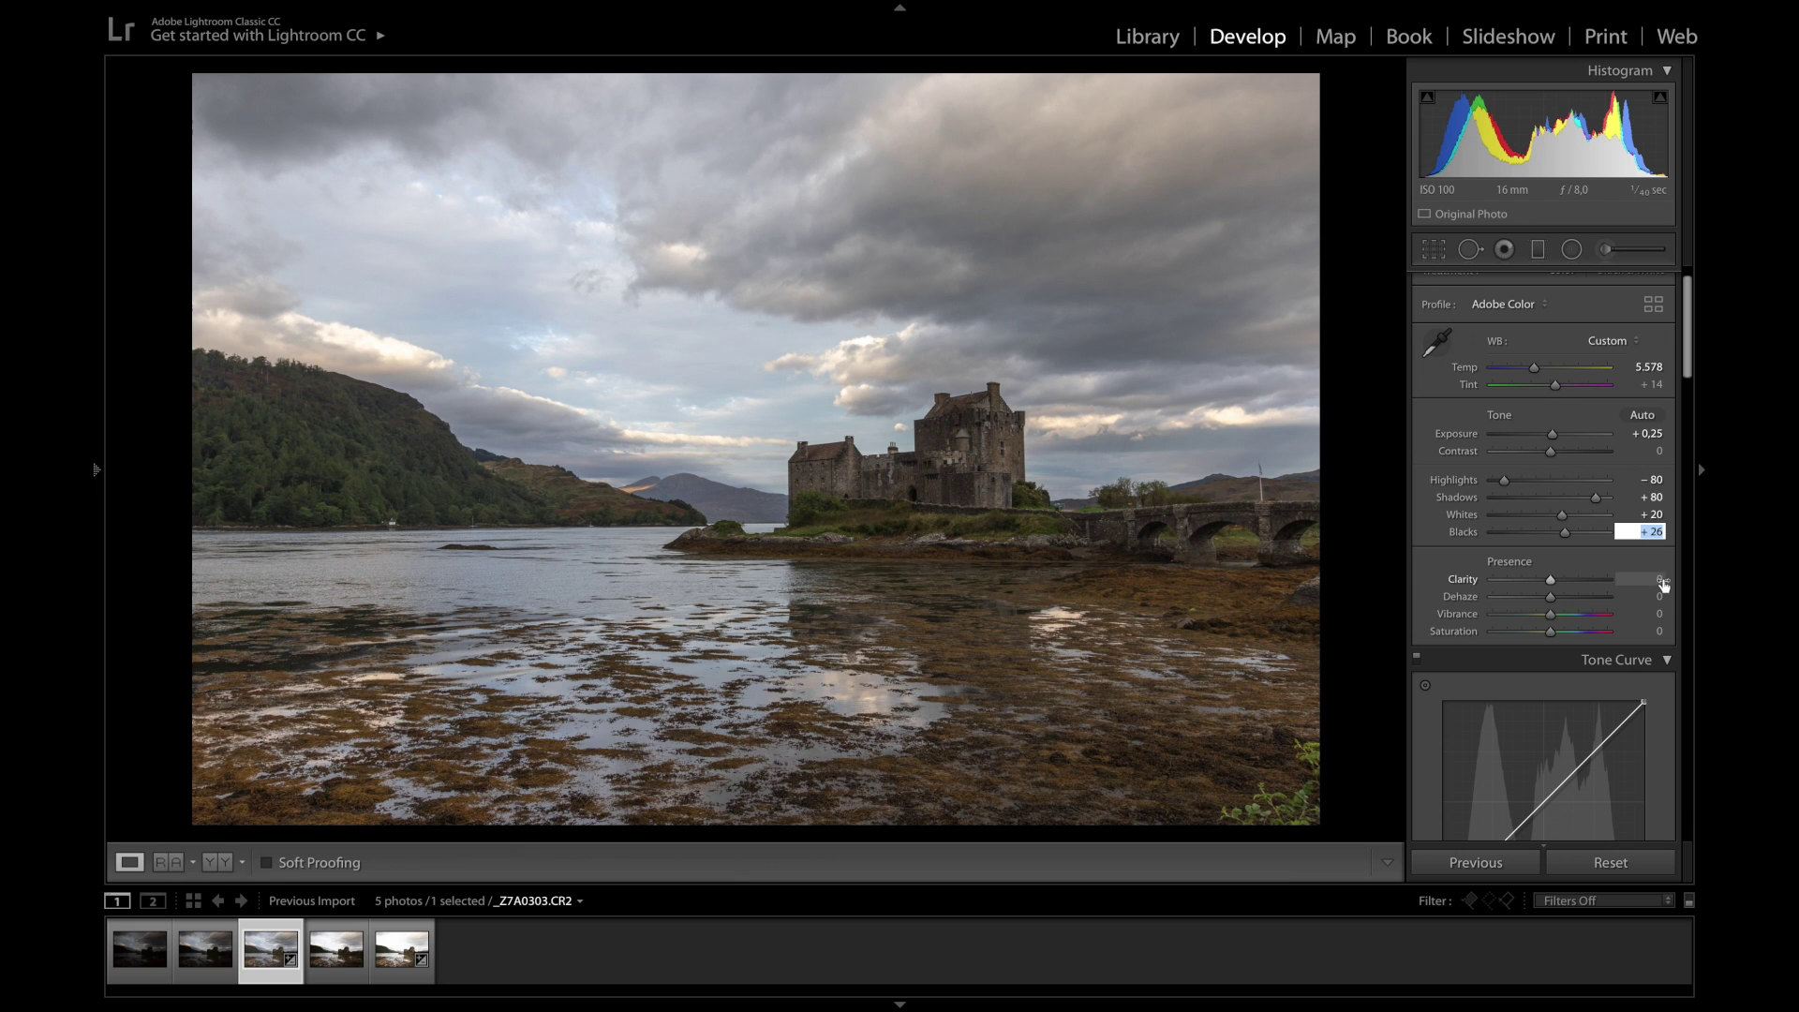
pyautogui.write('20')
pyautogui.press('Return')
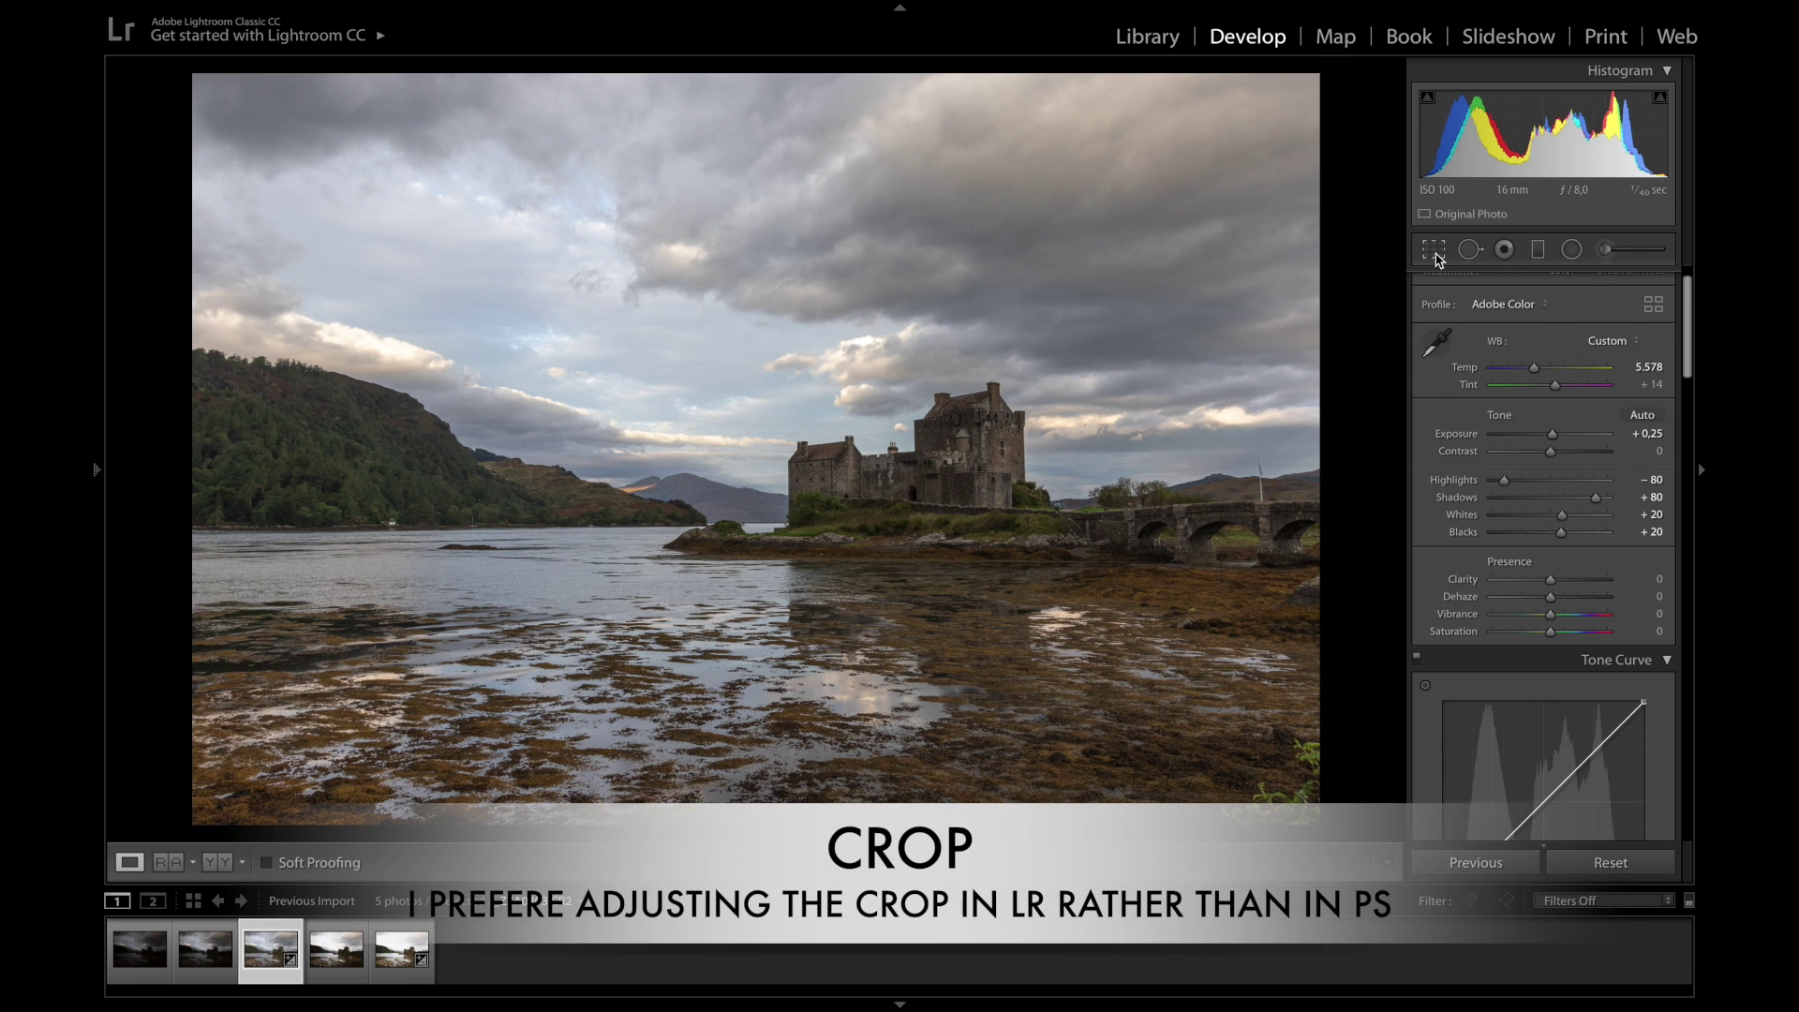
# Level the castle photo to a 0.10° angle with Crop & Straighten
pyautogui.click(1436, 253)
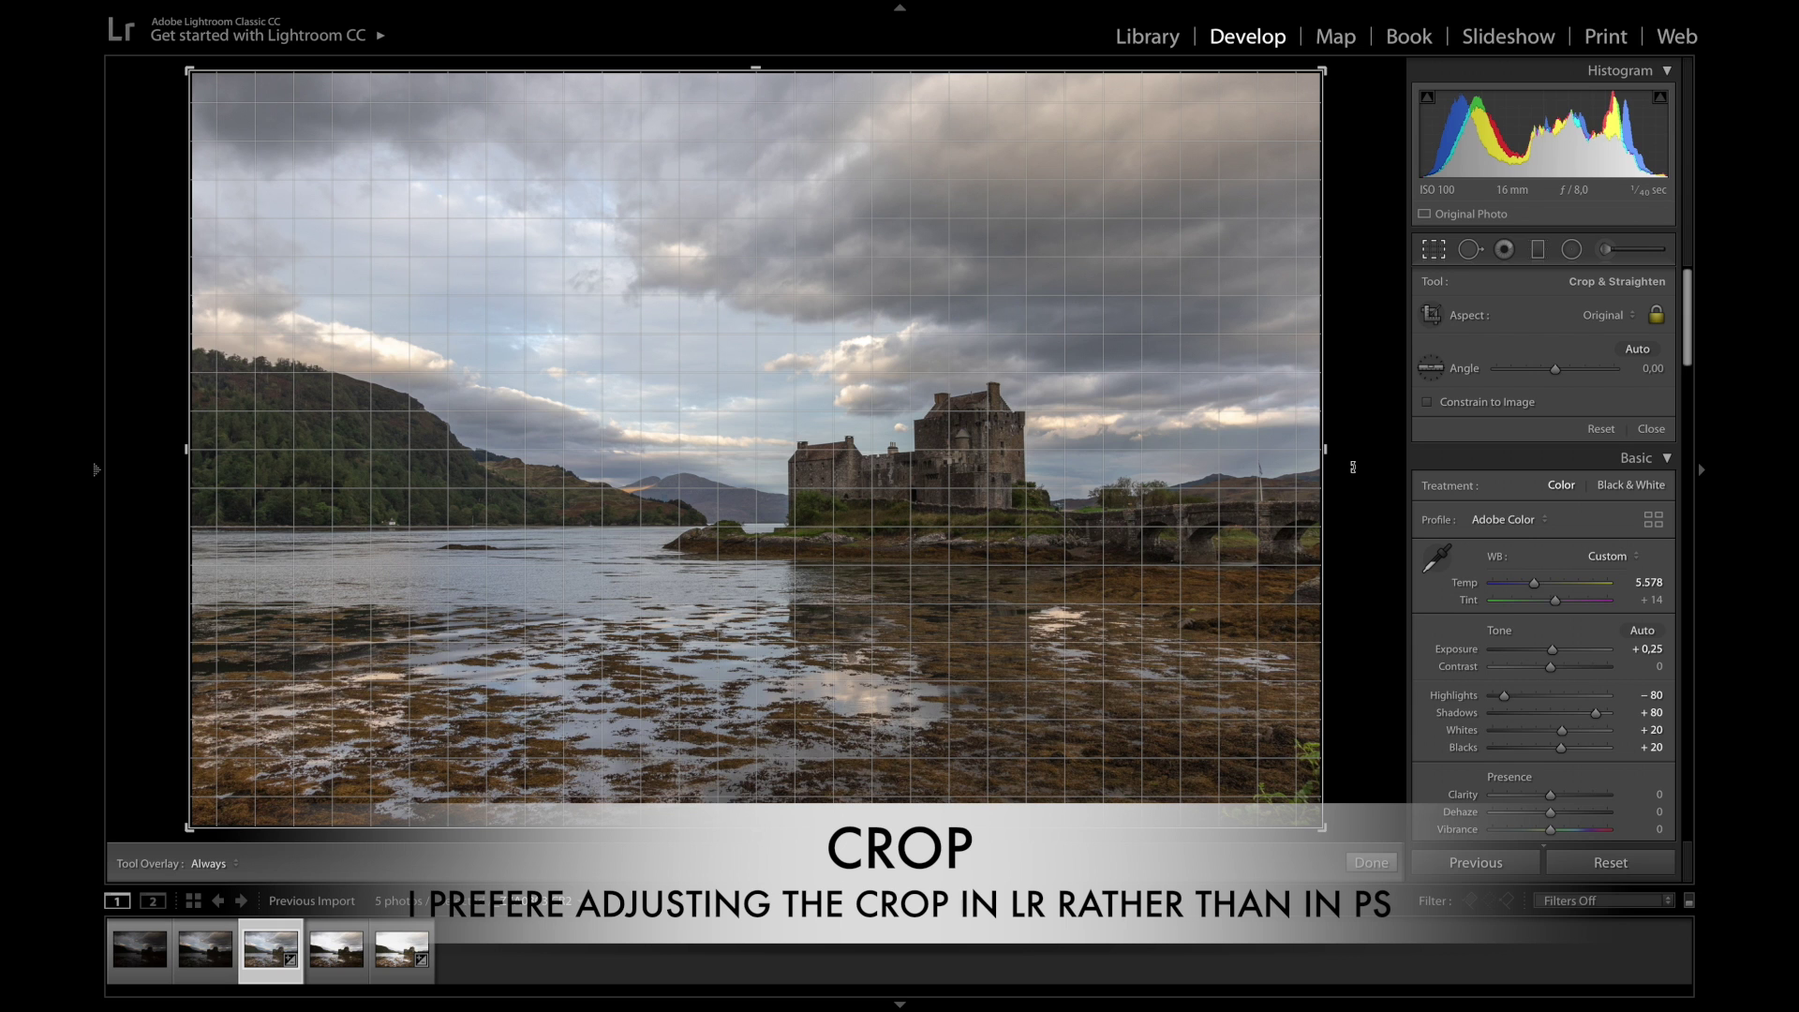
pyautogui.moveTo(1352, 466); pyautogui.dragTo(1352, 470)
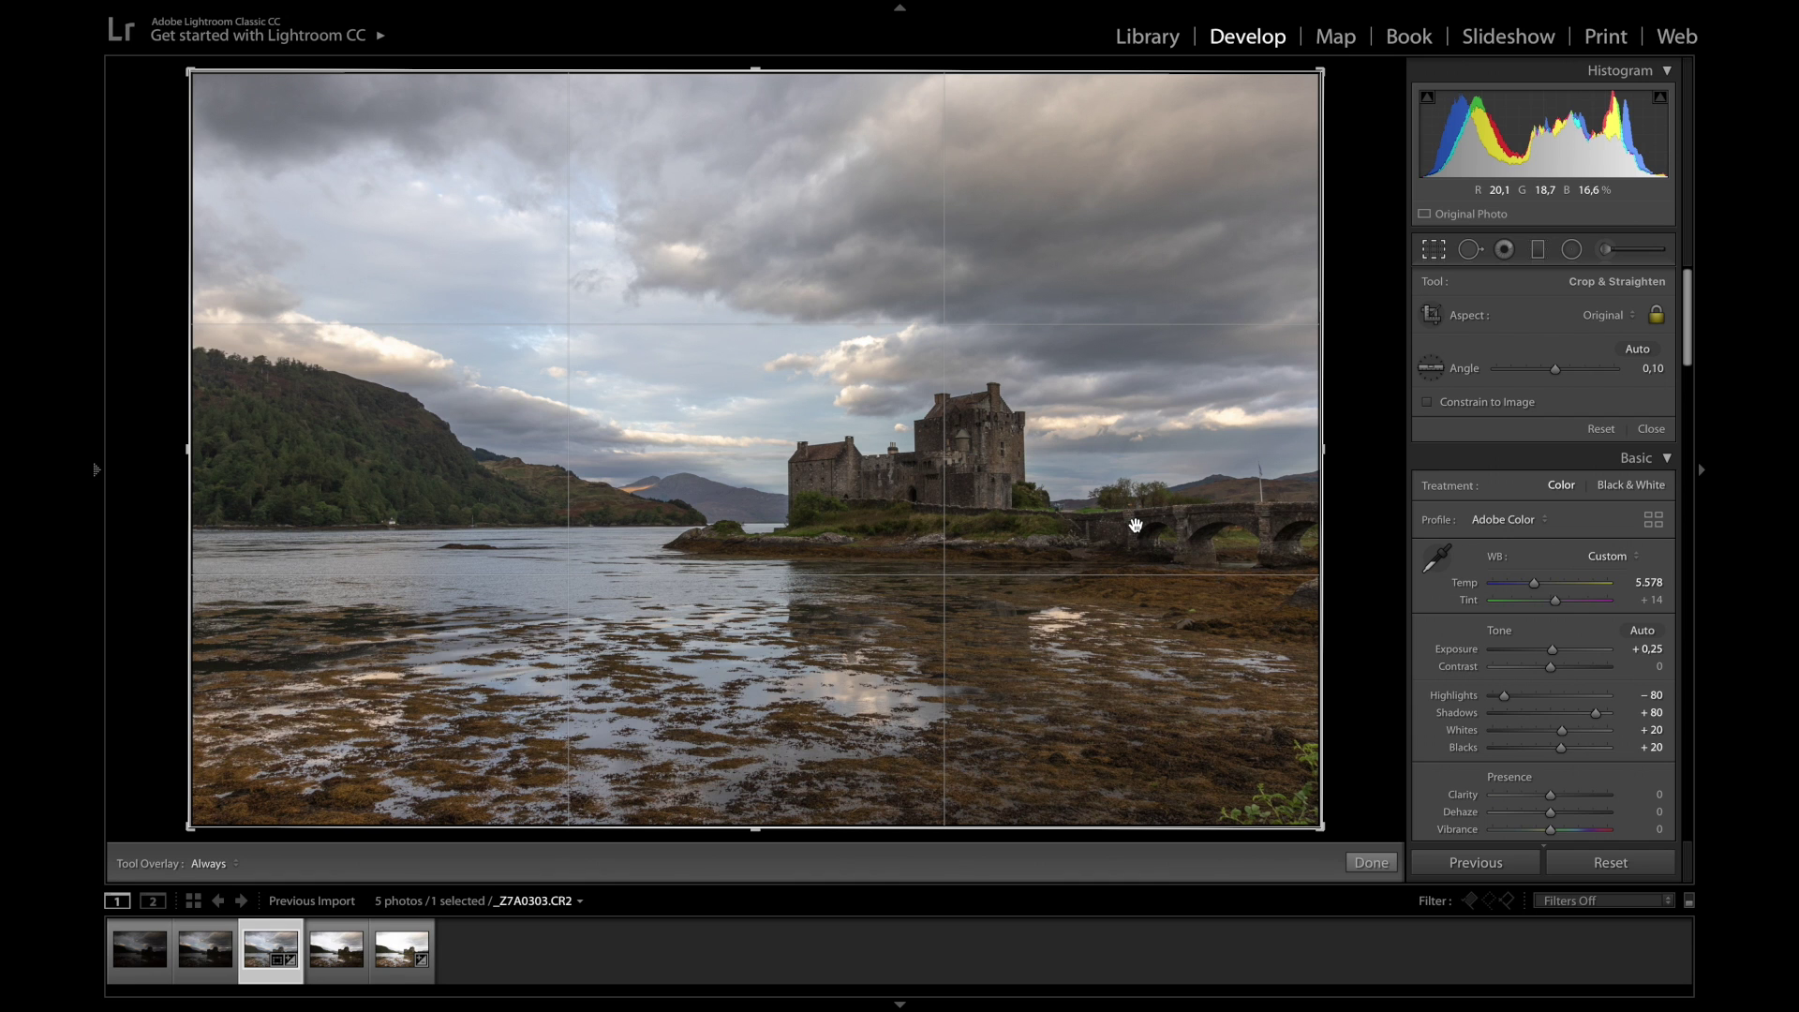
pyautogui.press('r')
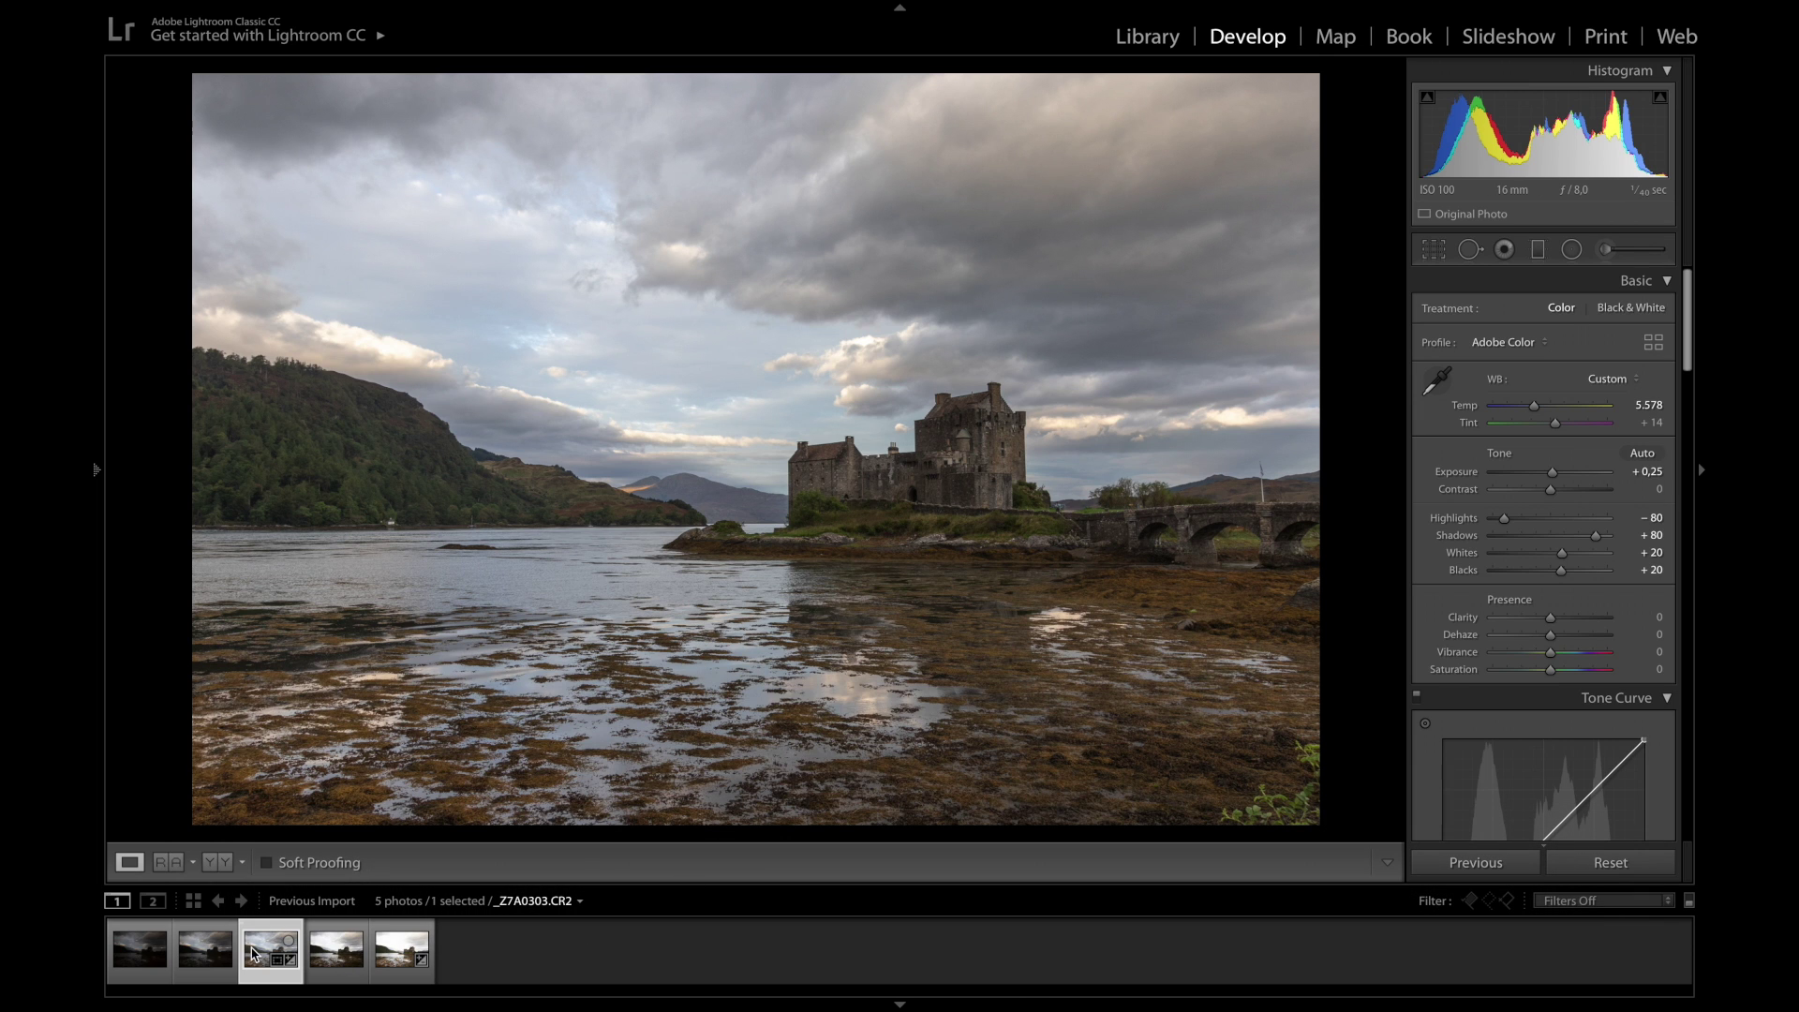
# Open the photo's export settings and set the custom file name text to 'Lightroom Exported'
pyautogui.rightClick(573, 611)
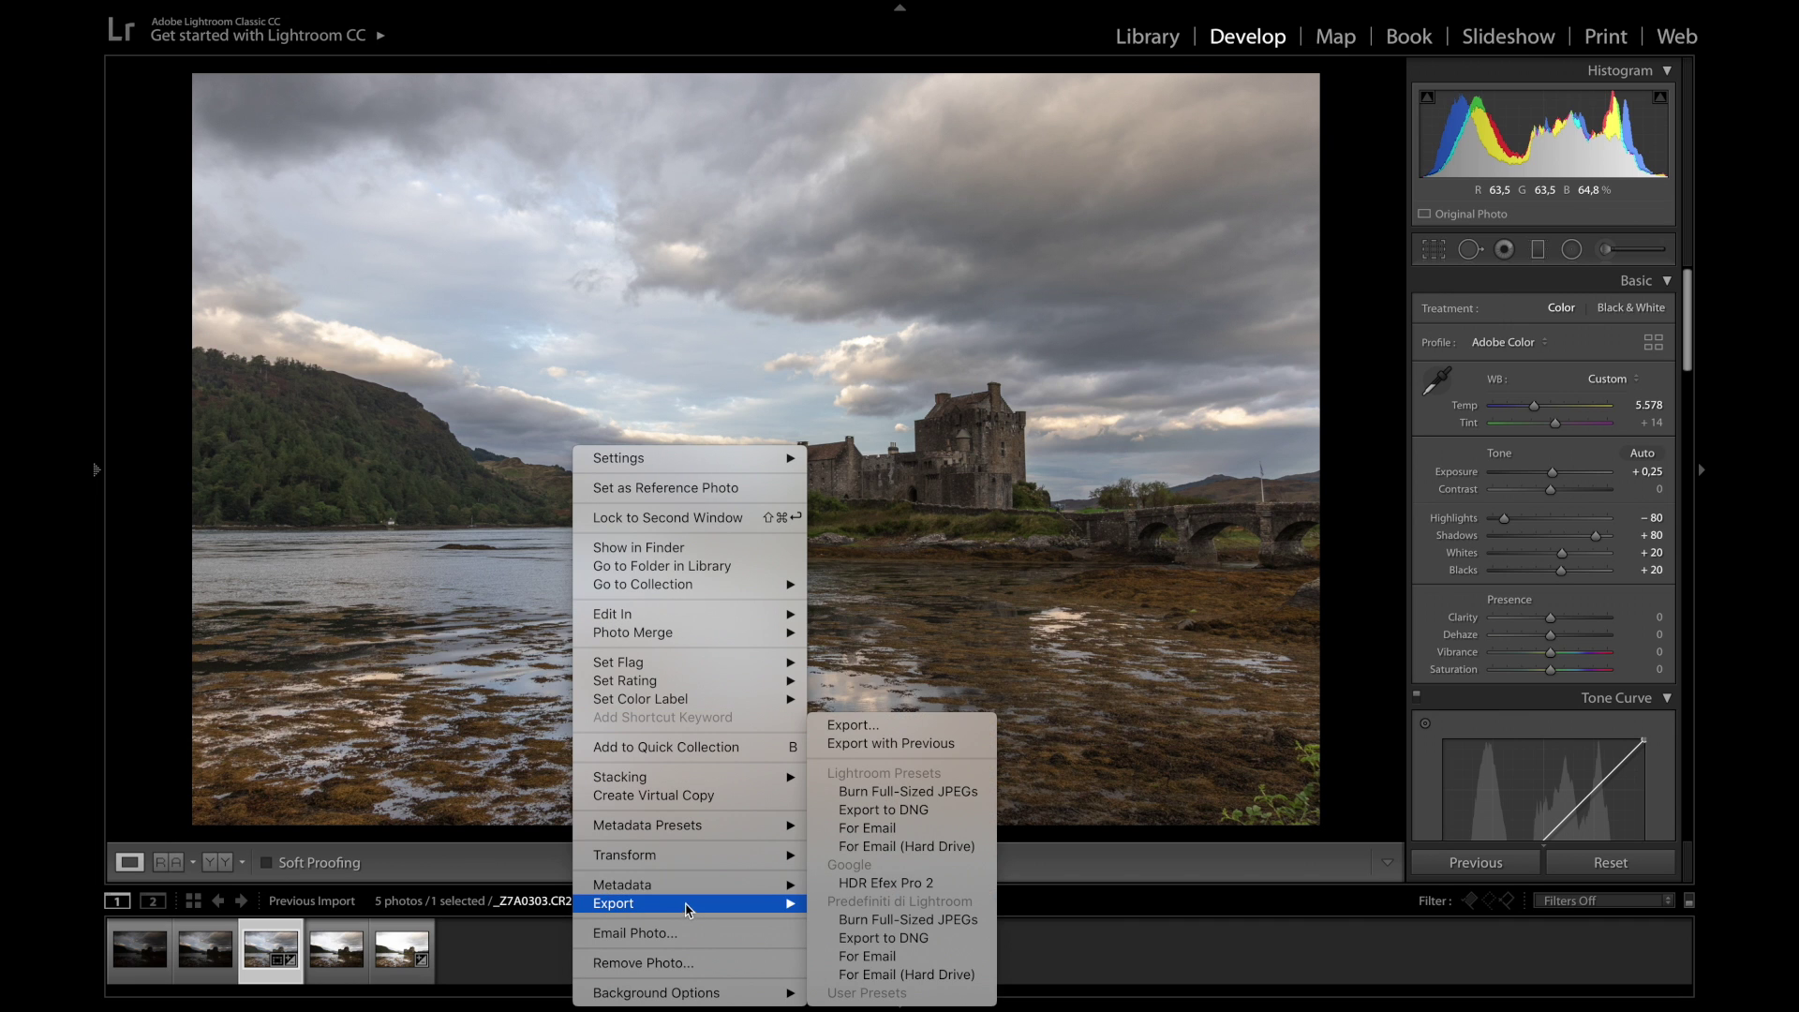
pyautogui.click(848, 725)
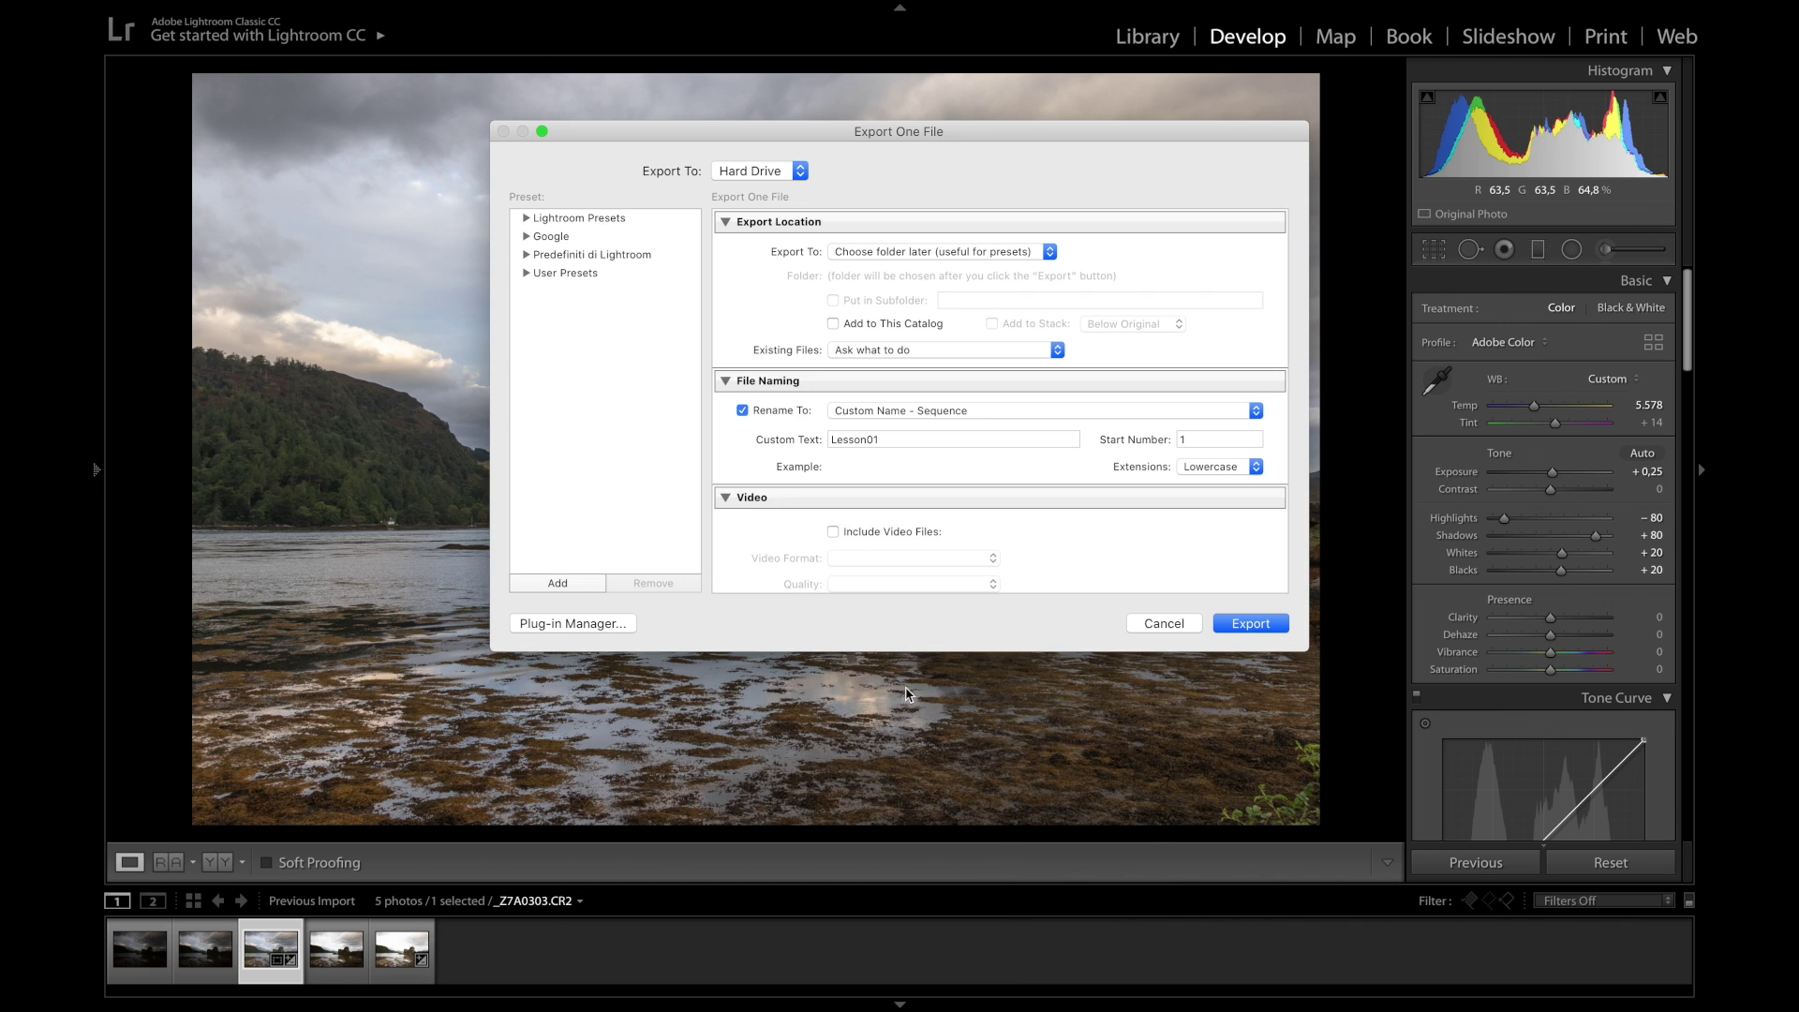
pyautogui.doubleClick(893, 439)
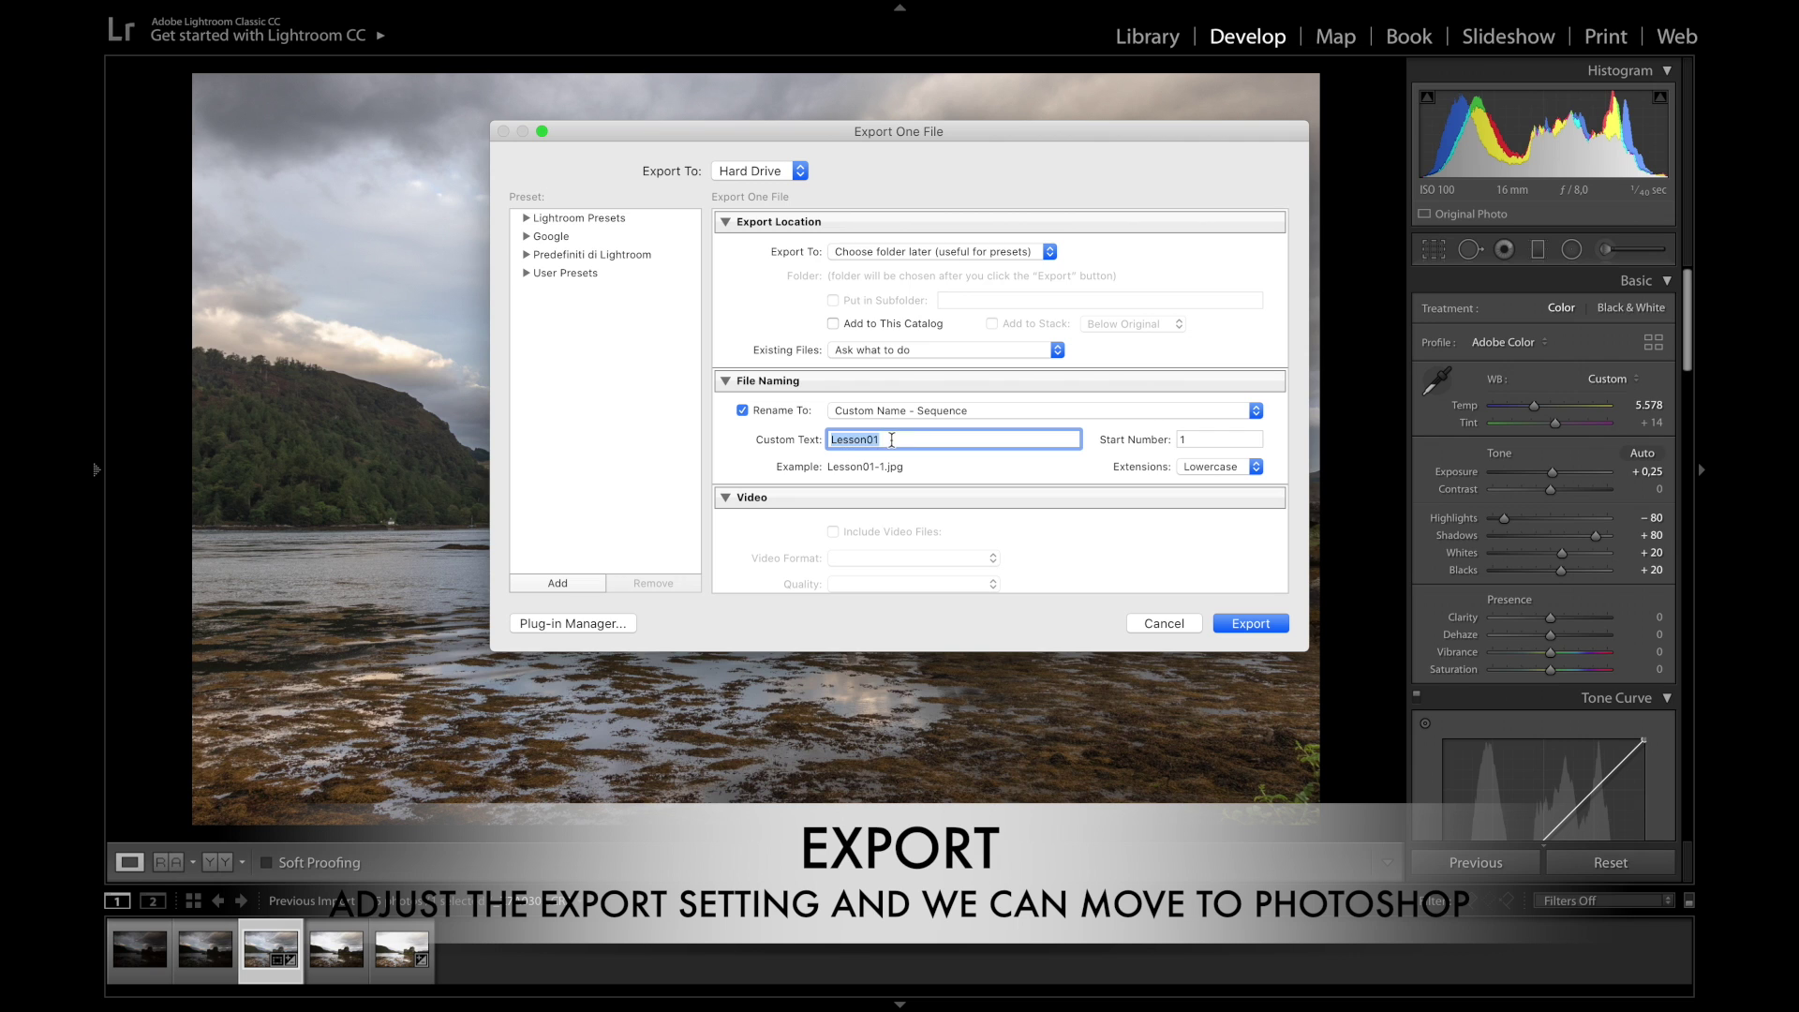
pyautogui.click(880, 252)
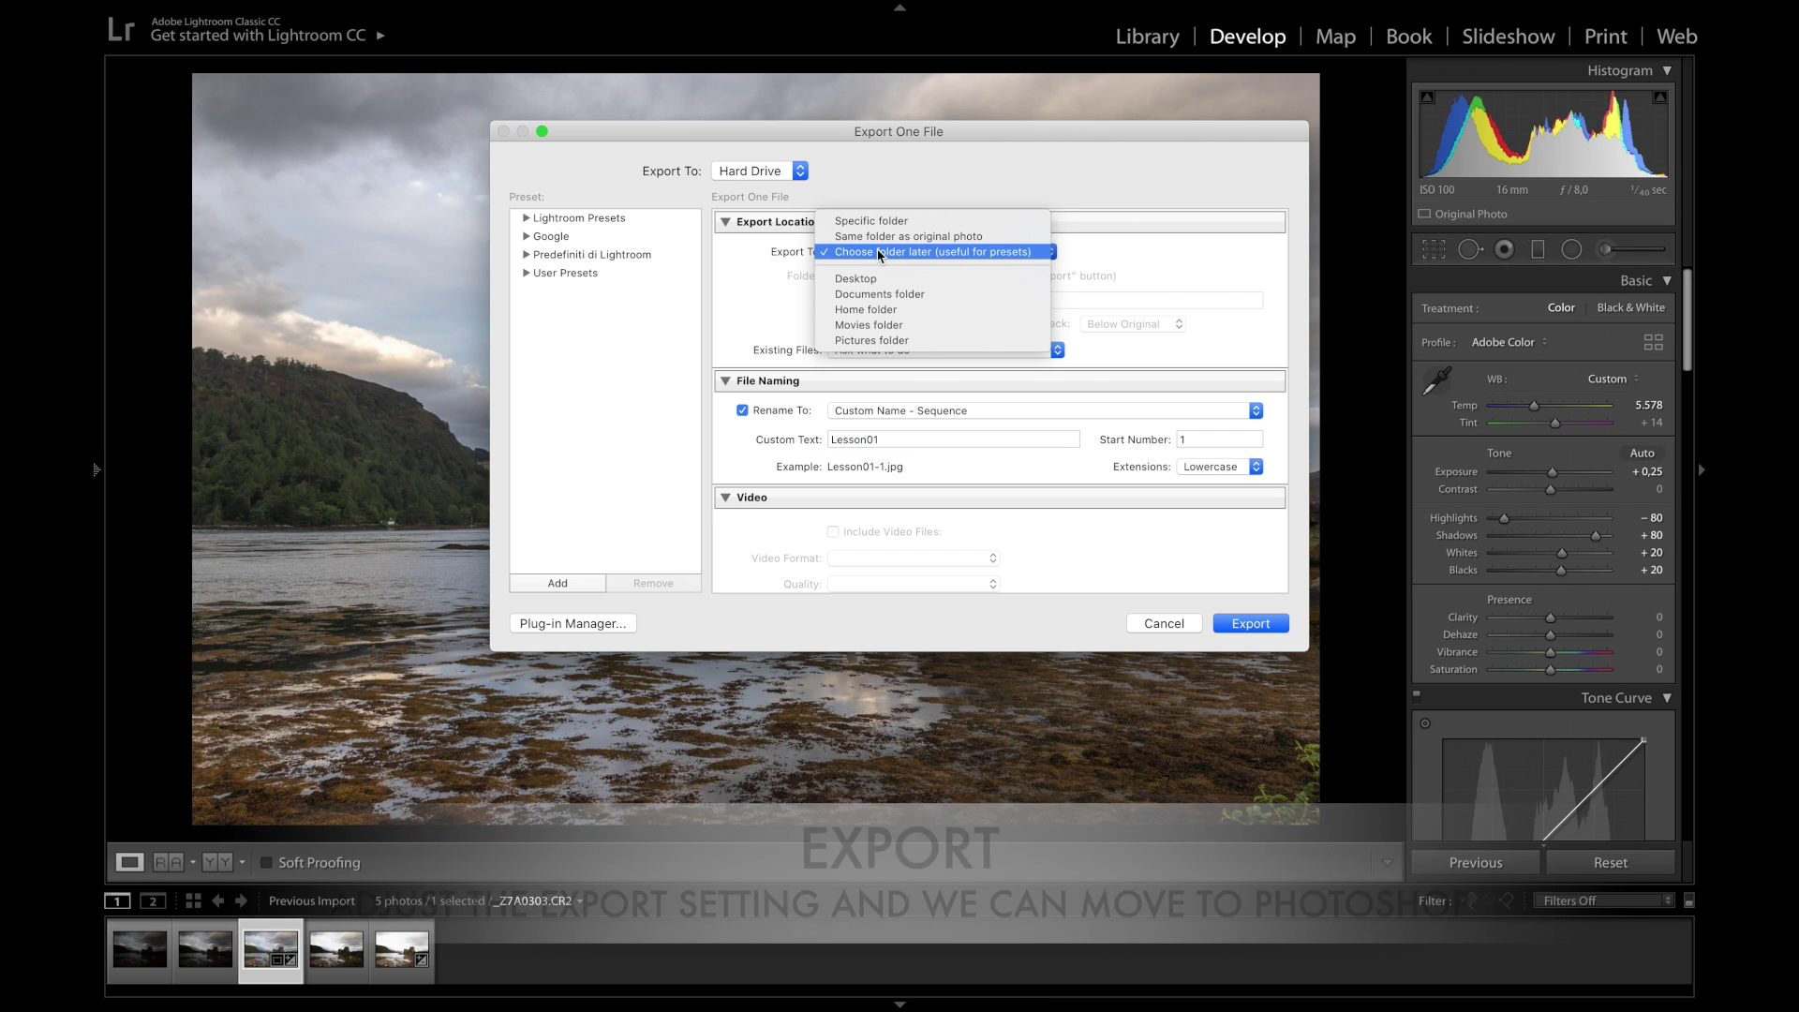
pyautogui.click(932, 255)
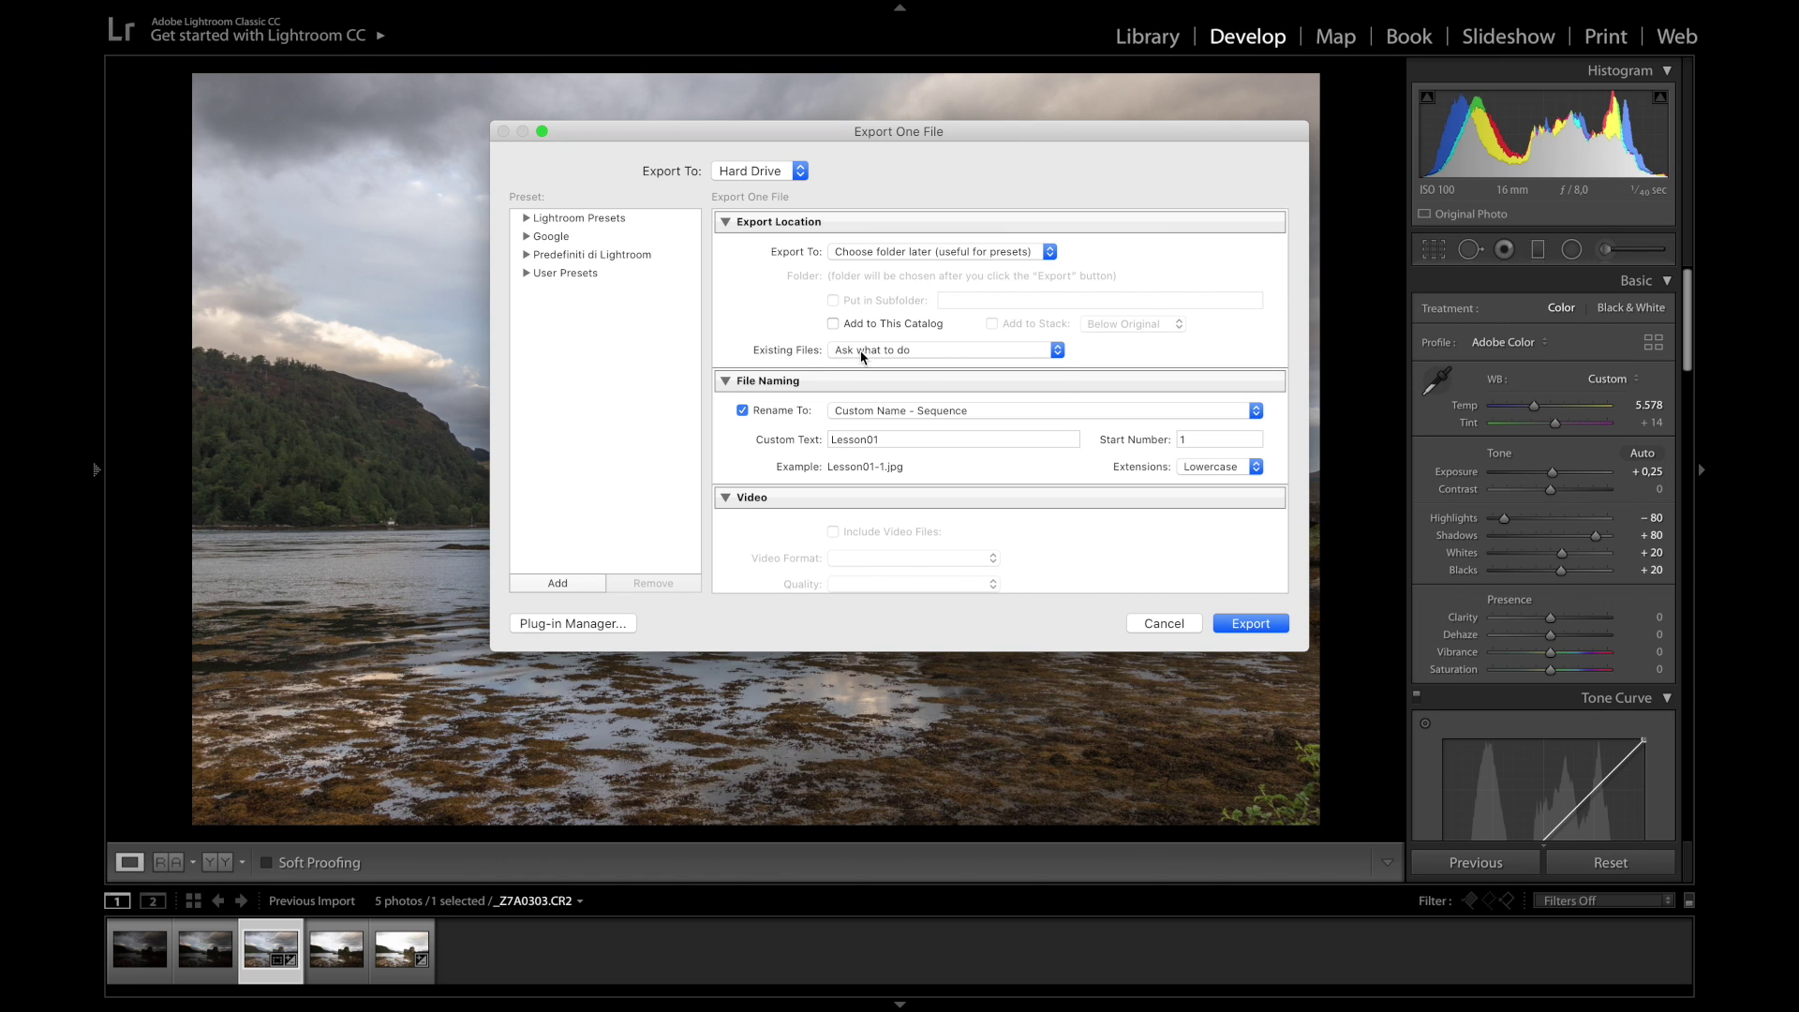
pyautogui.click(858, 354)
pyautogui.click(927, 351)
pyautogui.doubleClick(892, 440)
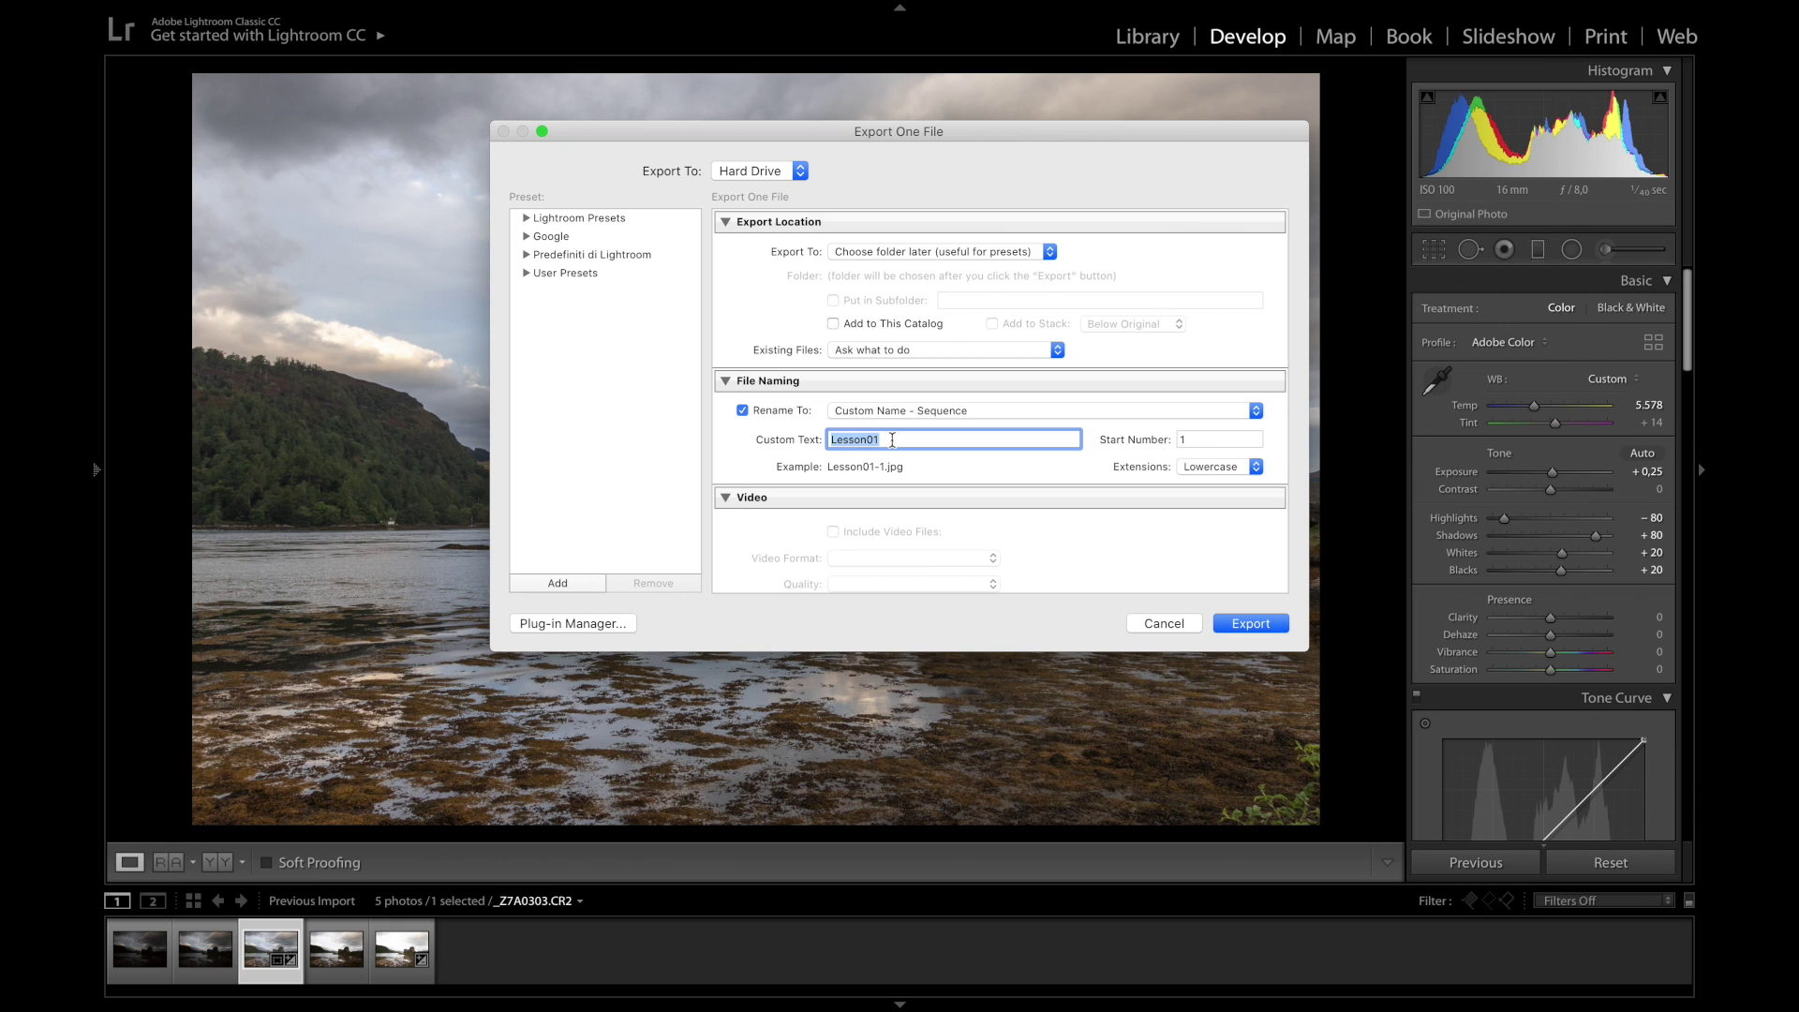
pyautogui.write('Lightroom ')
pyautogui.write('Exported')
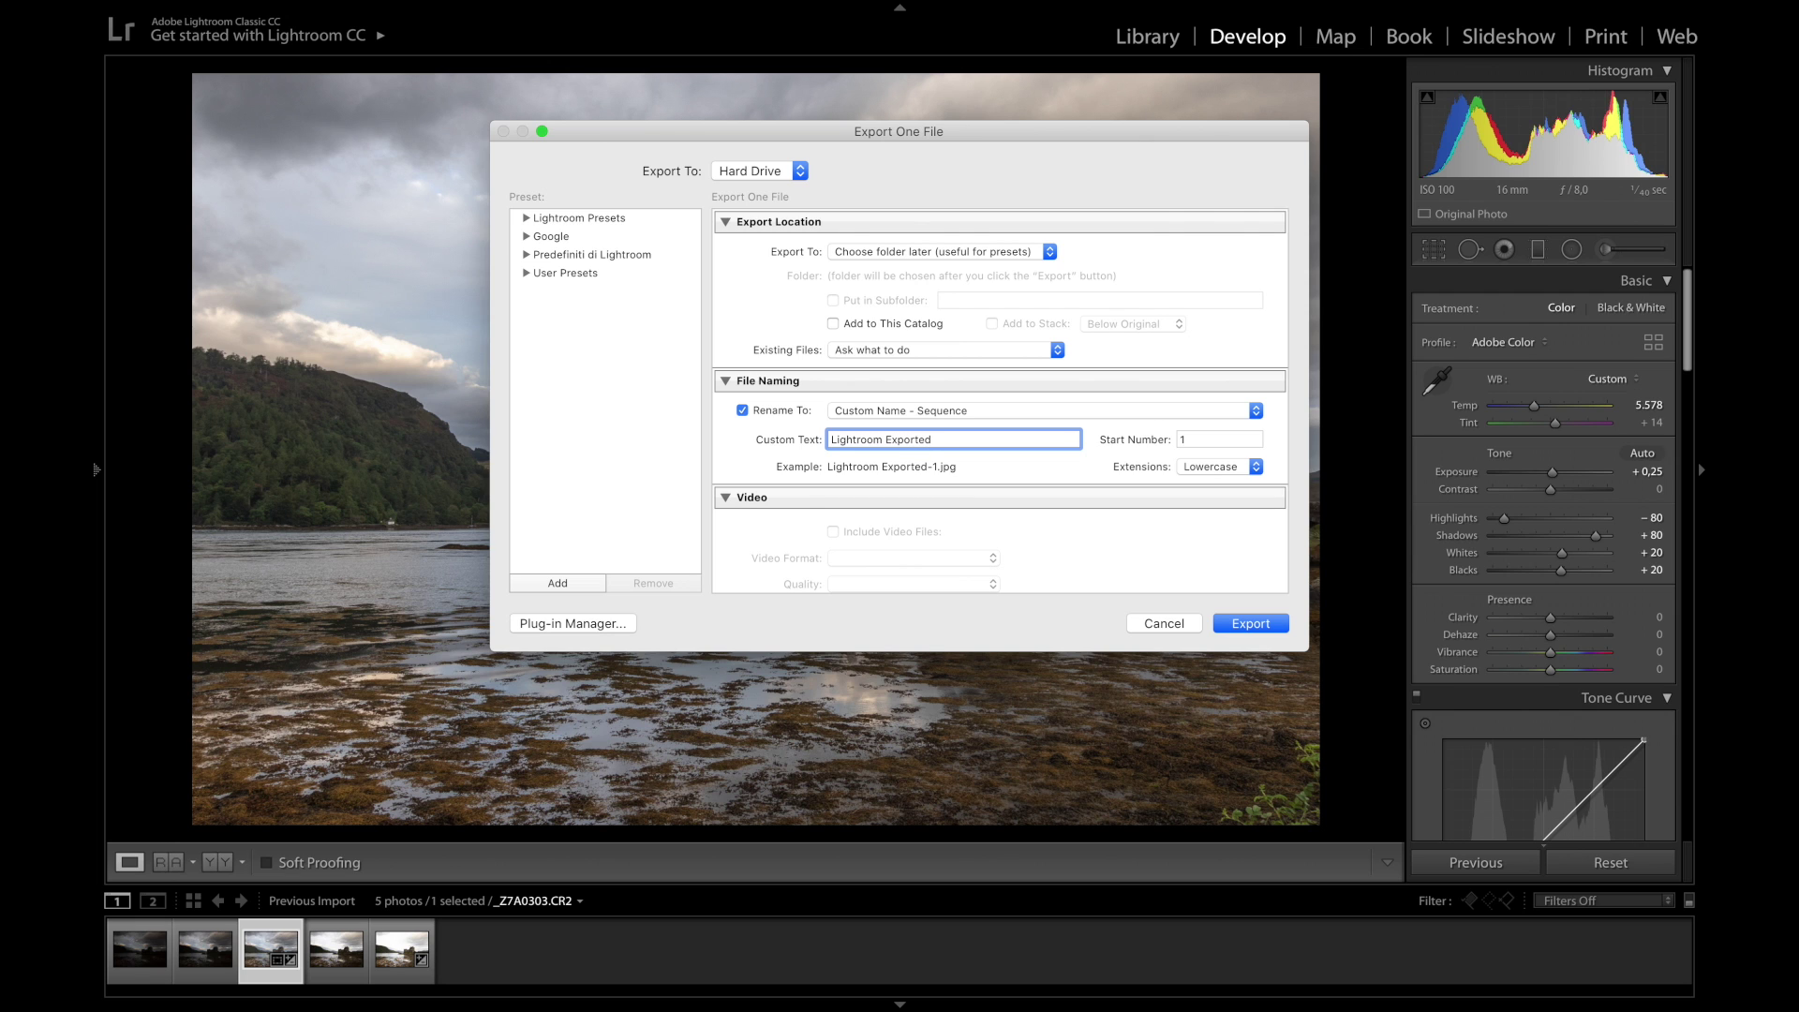
# Keep ProPhoto RGB as the colour space and set After Export to open in Photoshop CC 2018
pyautogui.scroll(-1, 923, 534)
pyautogui.scroll(-3, 935, 523)
pyautogui.scroll(-2, 935, 525)
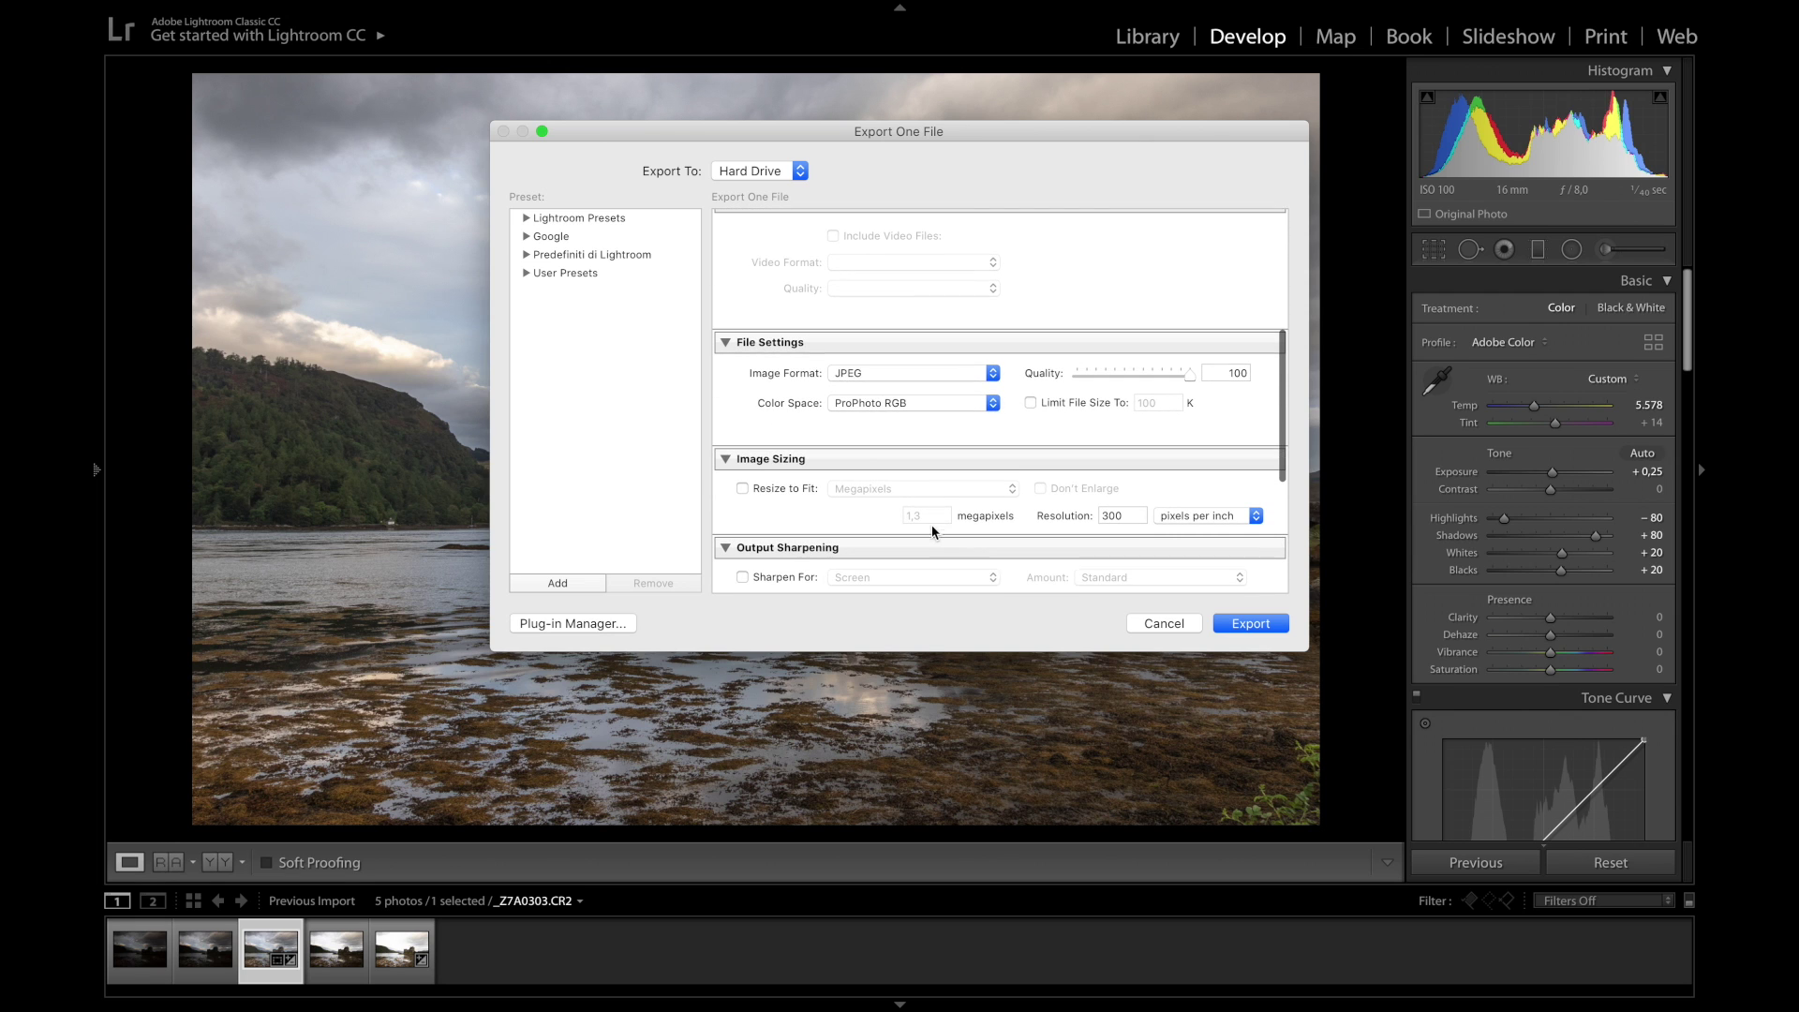
pyautogui.click(858, 395)
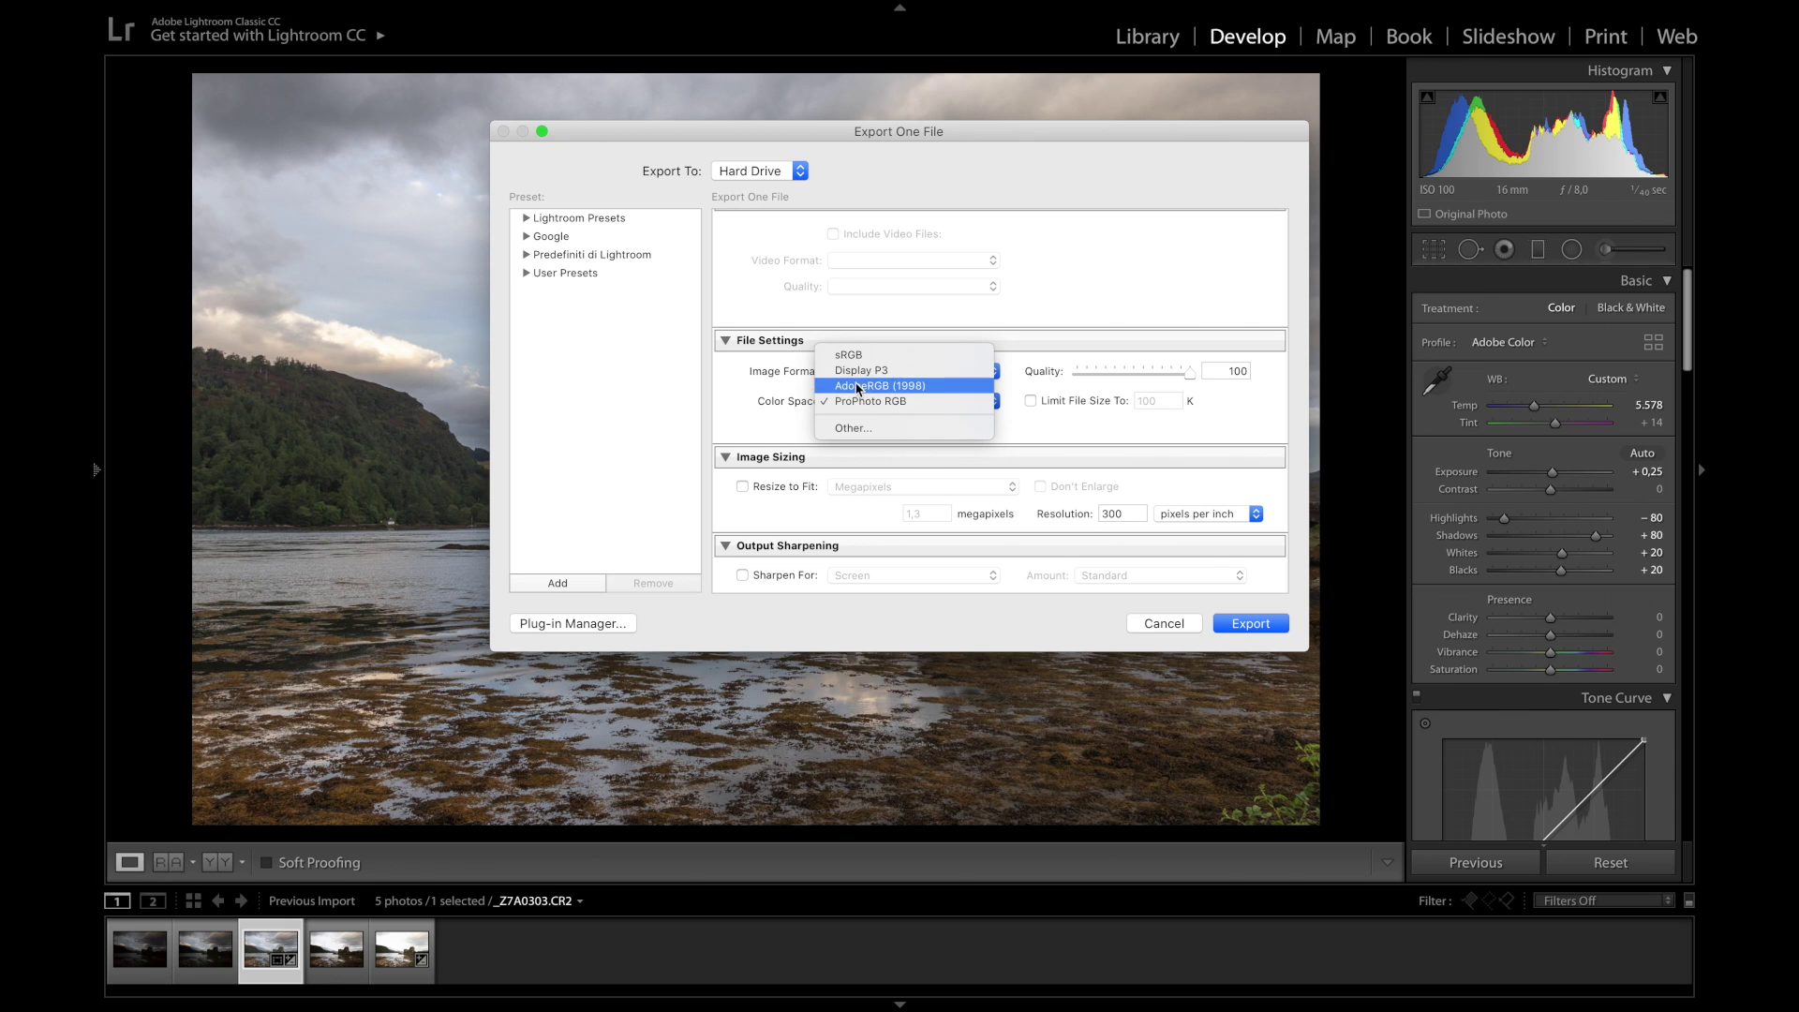
pyautogui.click(919, 401)
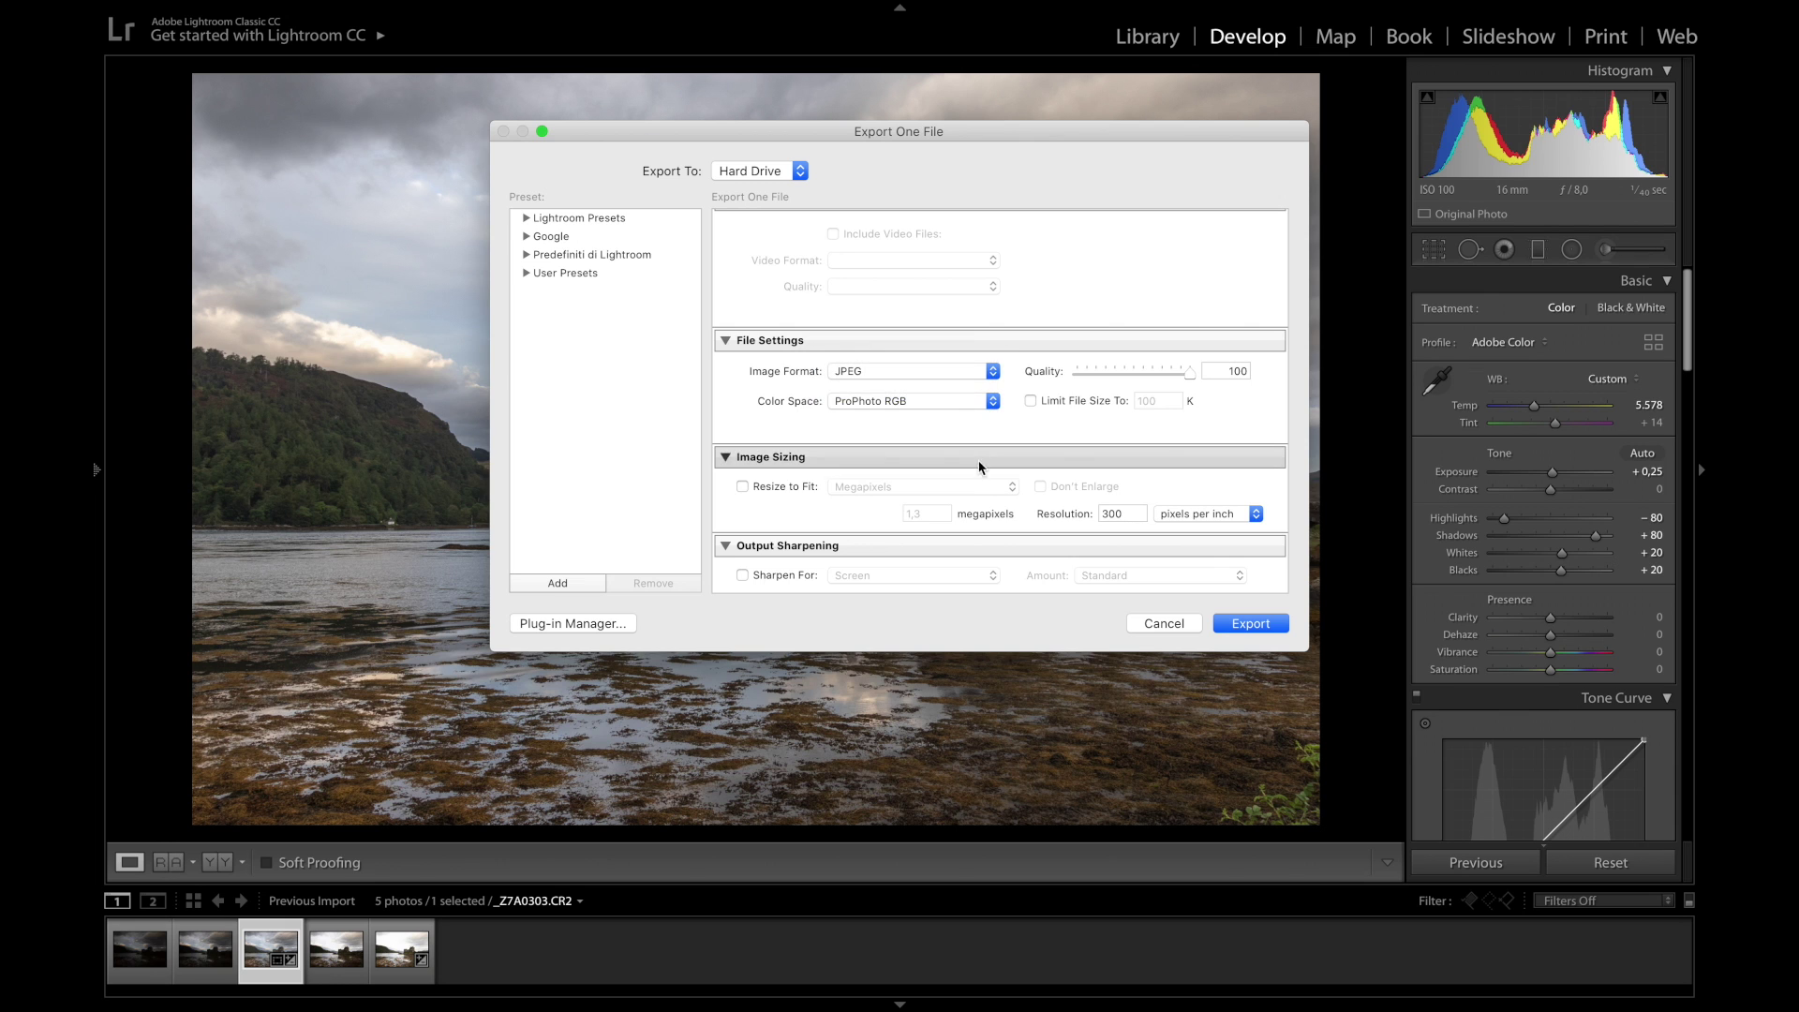
pyautogui.scroll(-3, 978, 476)
pyautogui.scroll(-2, 978, 476)
pyautogui.scroll(-2, 978, 473)
pyautogui.scroll(-1, 978, 473)
pyautogui.click(937, 547)
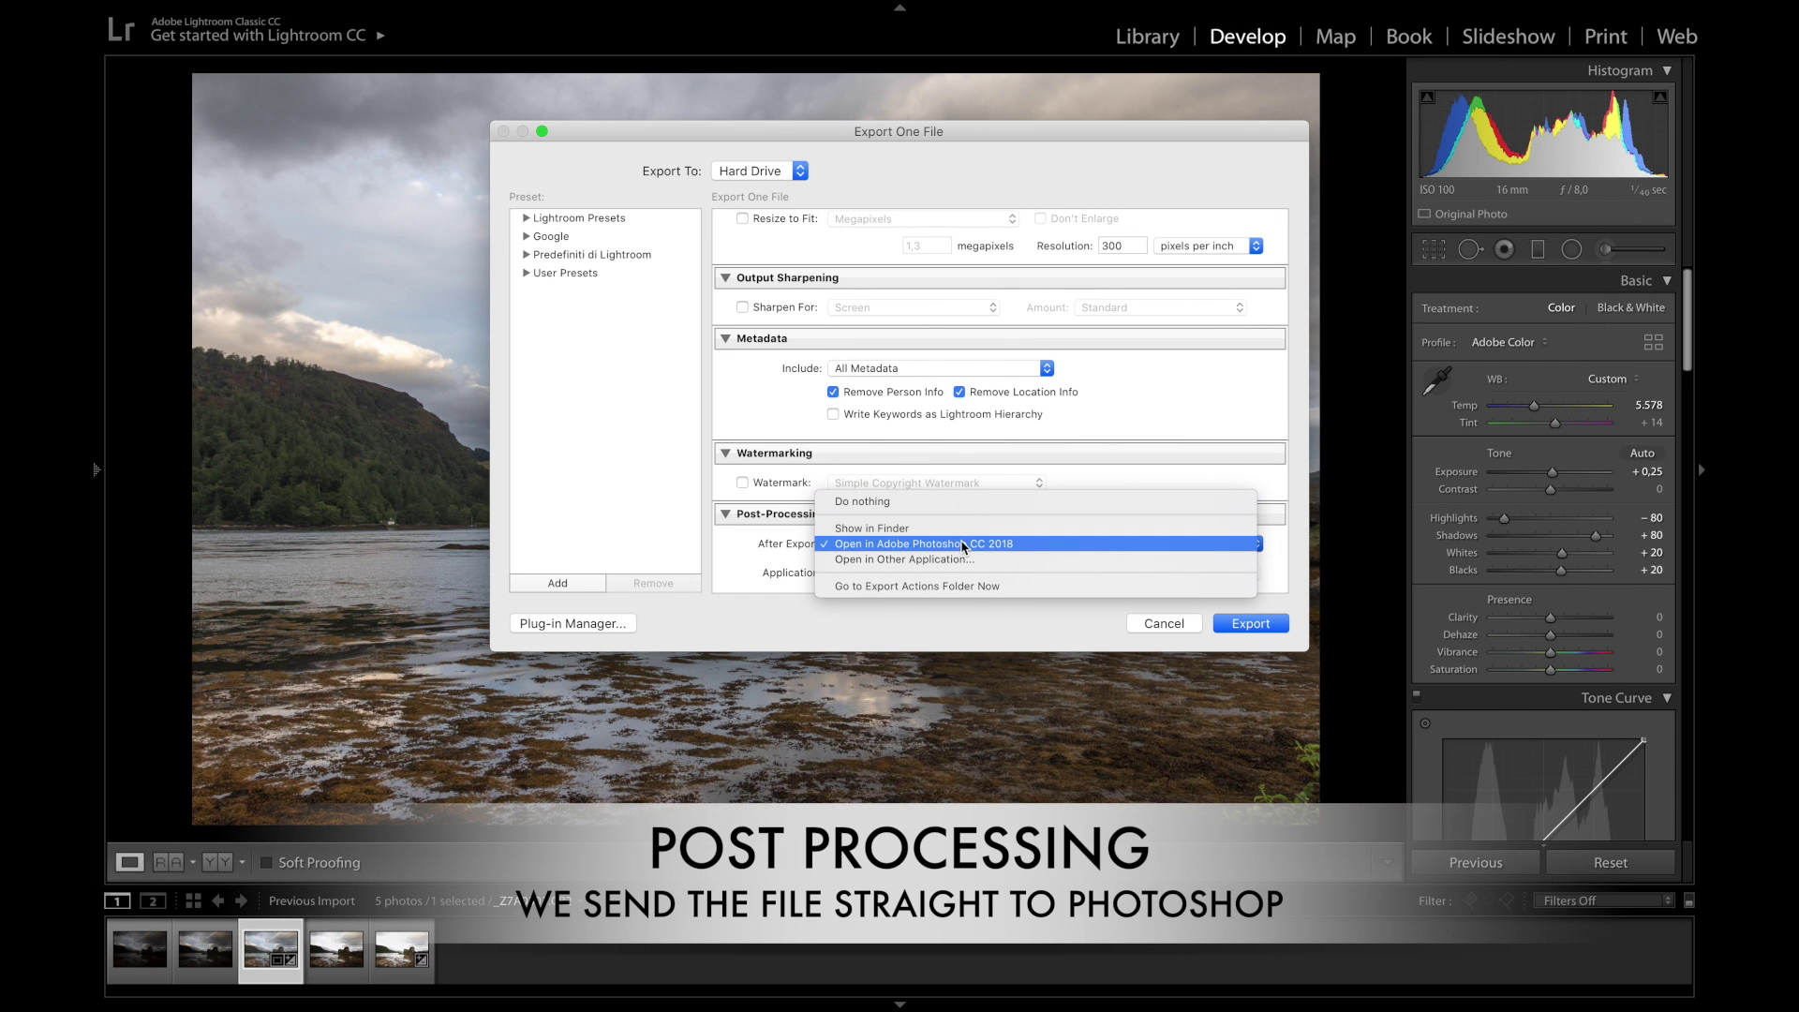
pyautogui.click(963, 544)
# Export into a new 'Lightroom Exported' folder inside the Desktop's Lesson 01 castle folder
pyautogui.click(1246, 624)
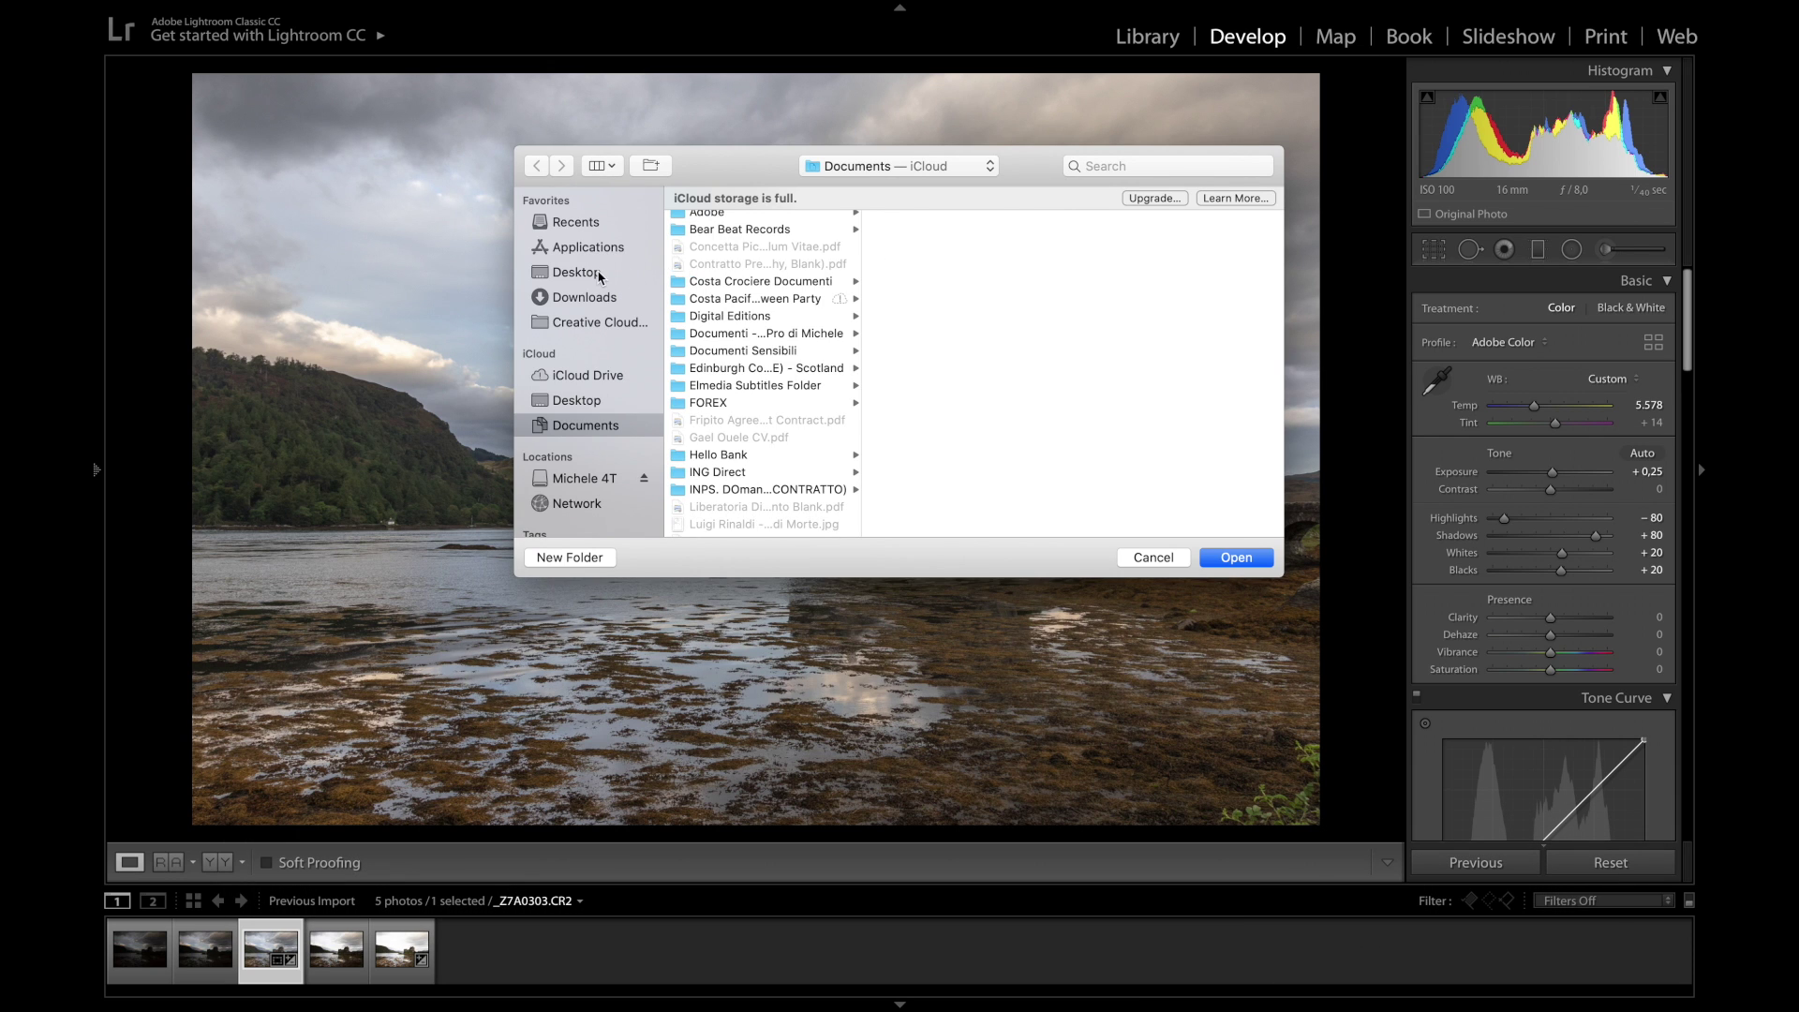
pyautogui.click(600, 274)
pyautogui.click(741, 237)
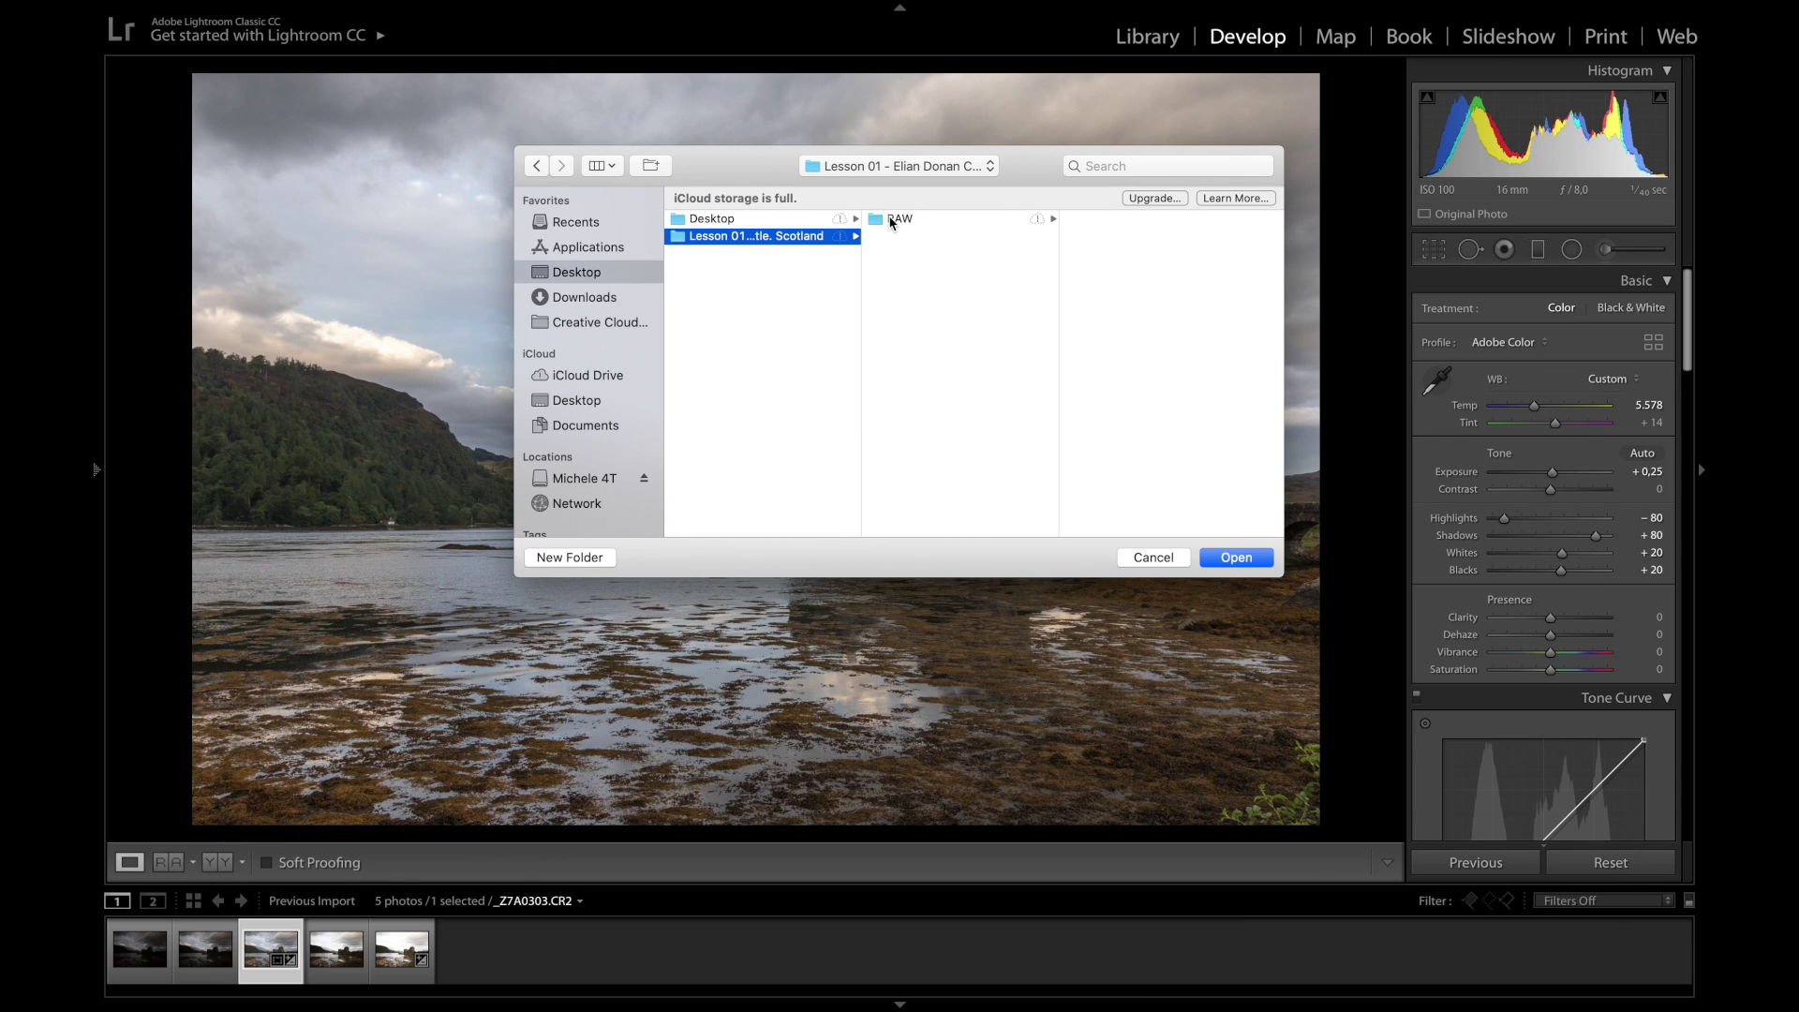
pyautogui.click(592, 559)
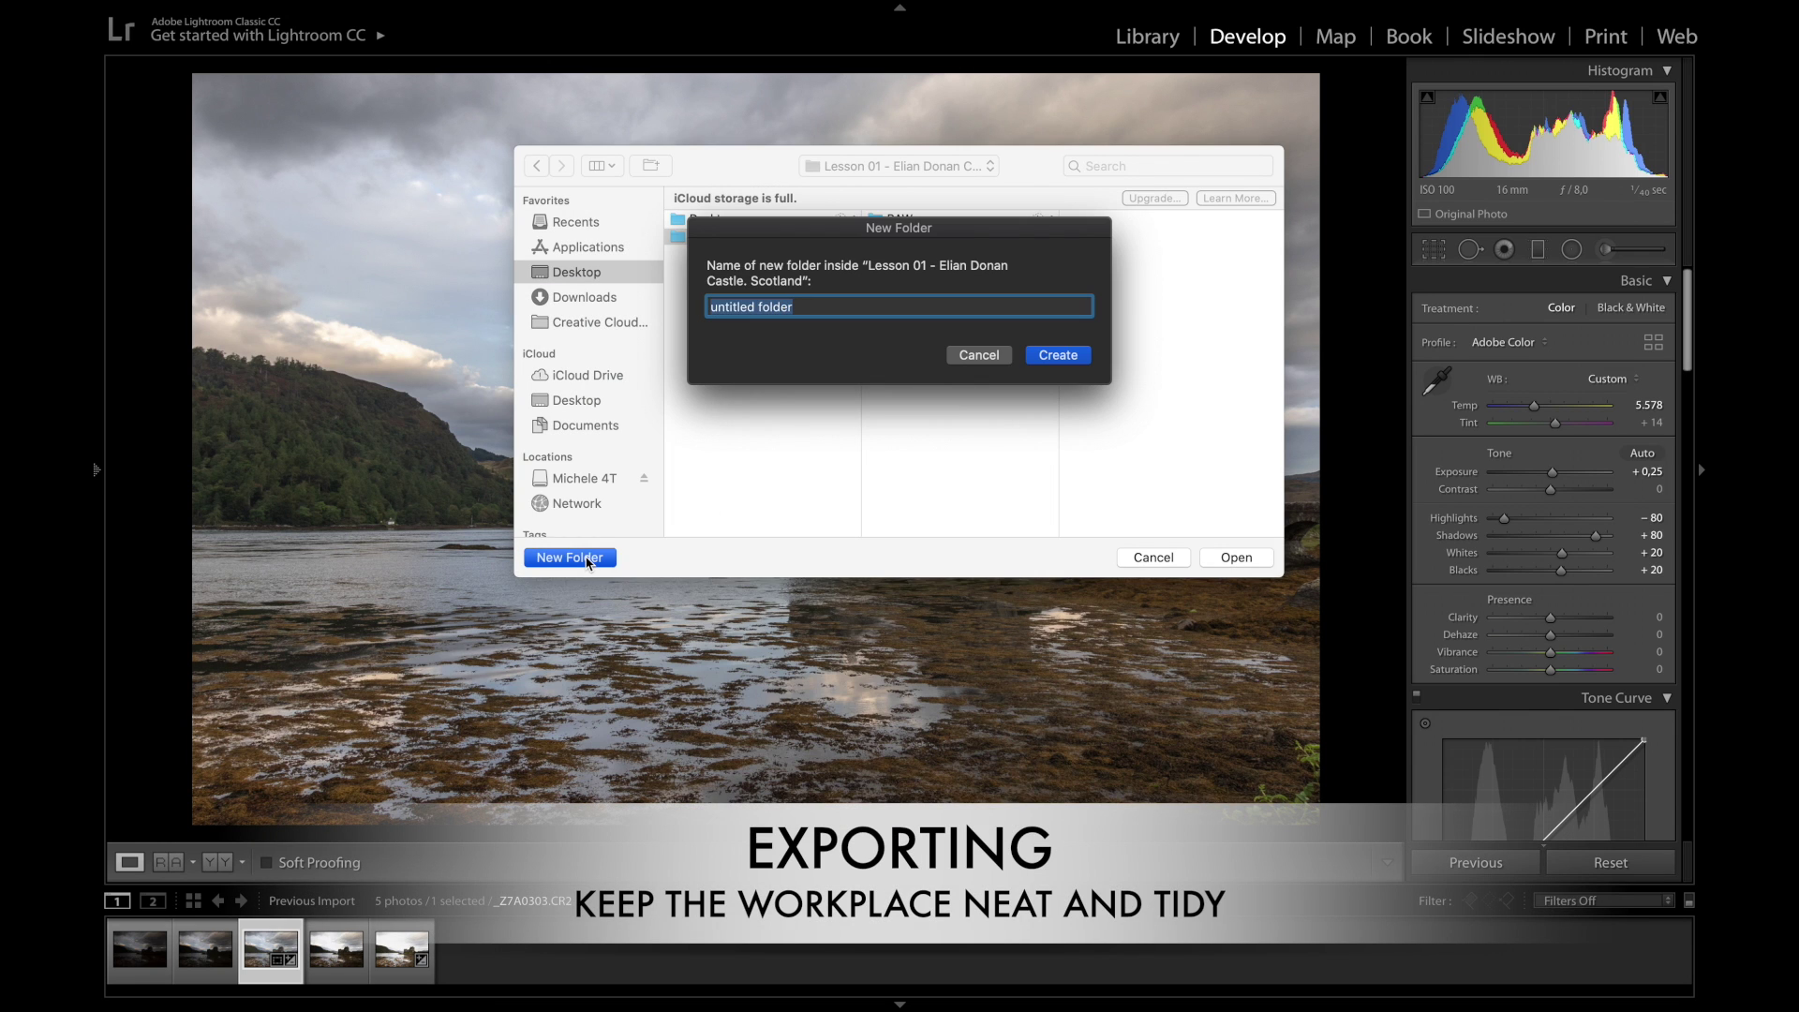
pyautogui.write('Lightro')
pyautogui.write('om Exported')
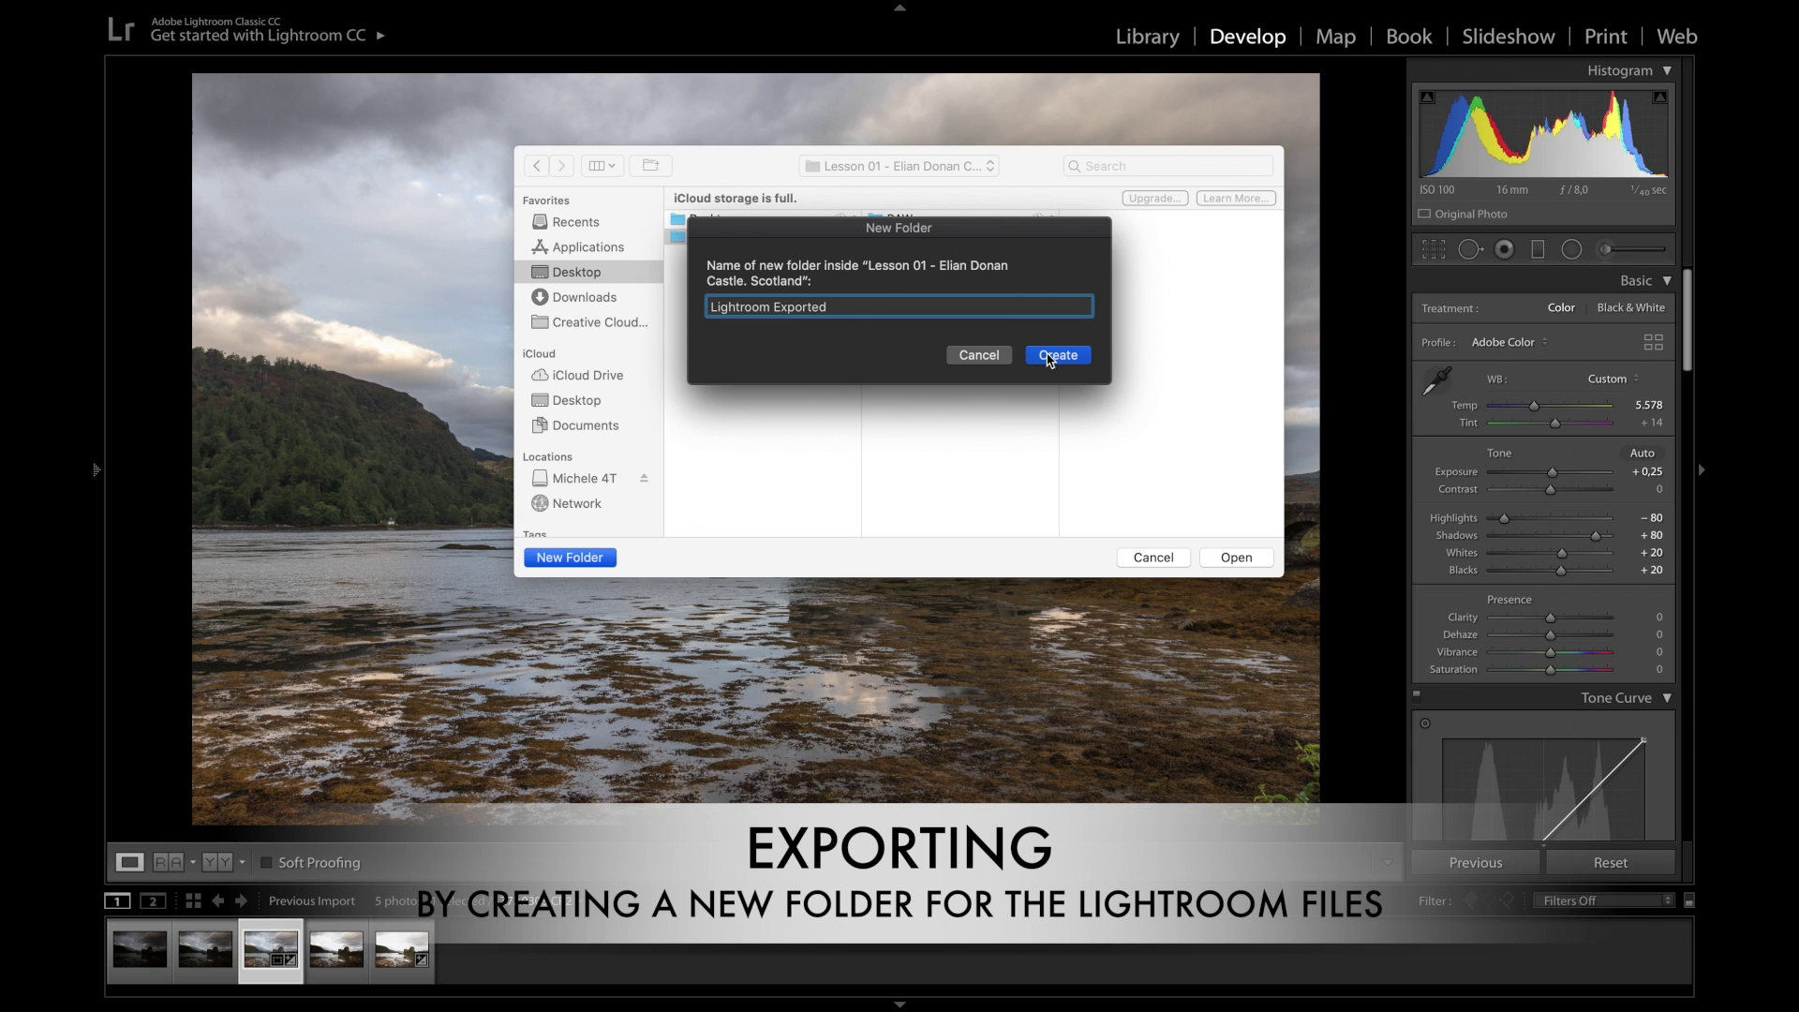
pyautogui.click(1056, 356)
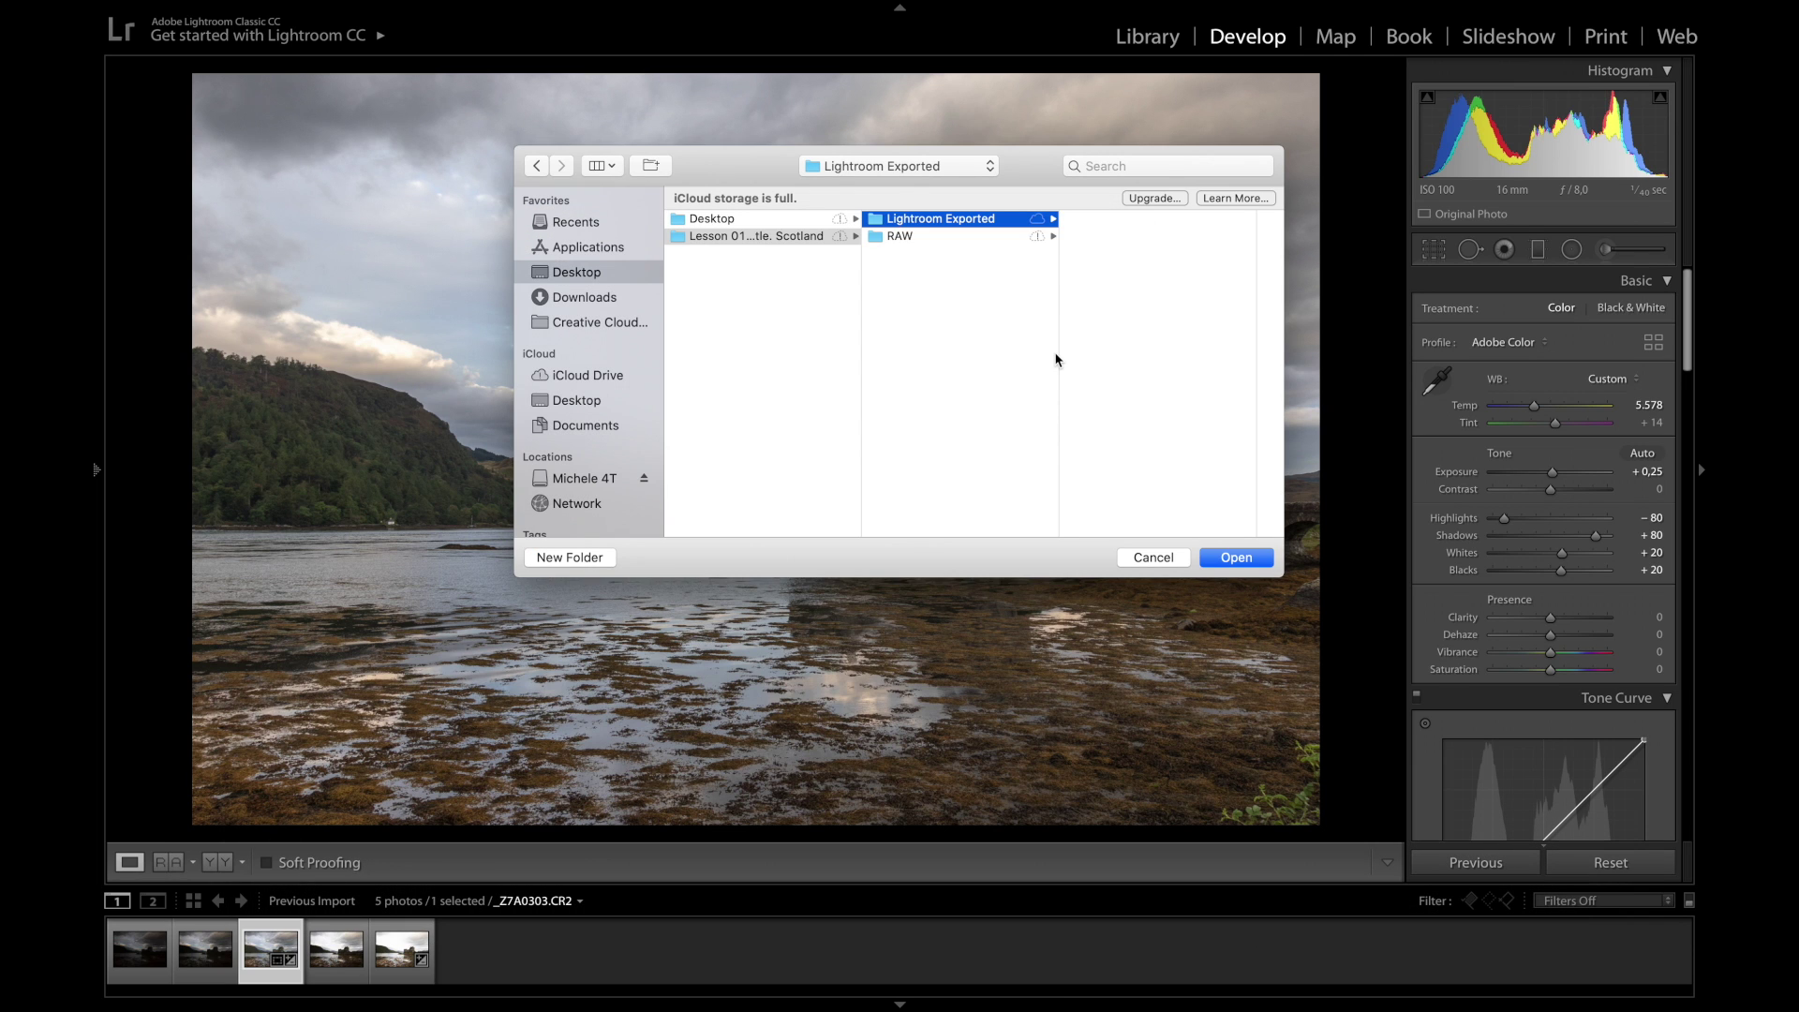
pyautogui.click(1235, 558)
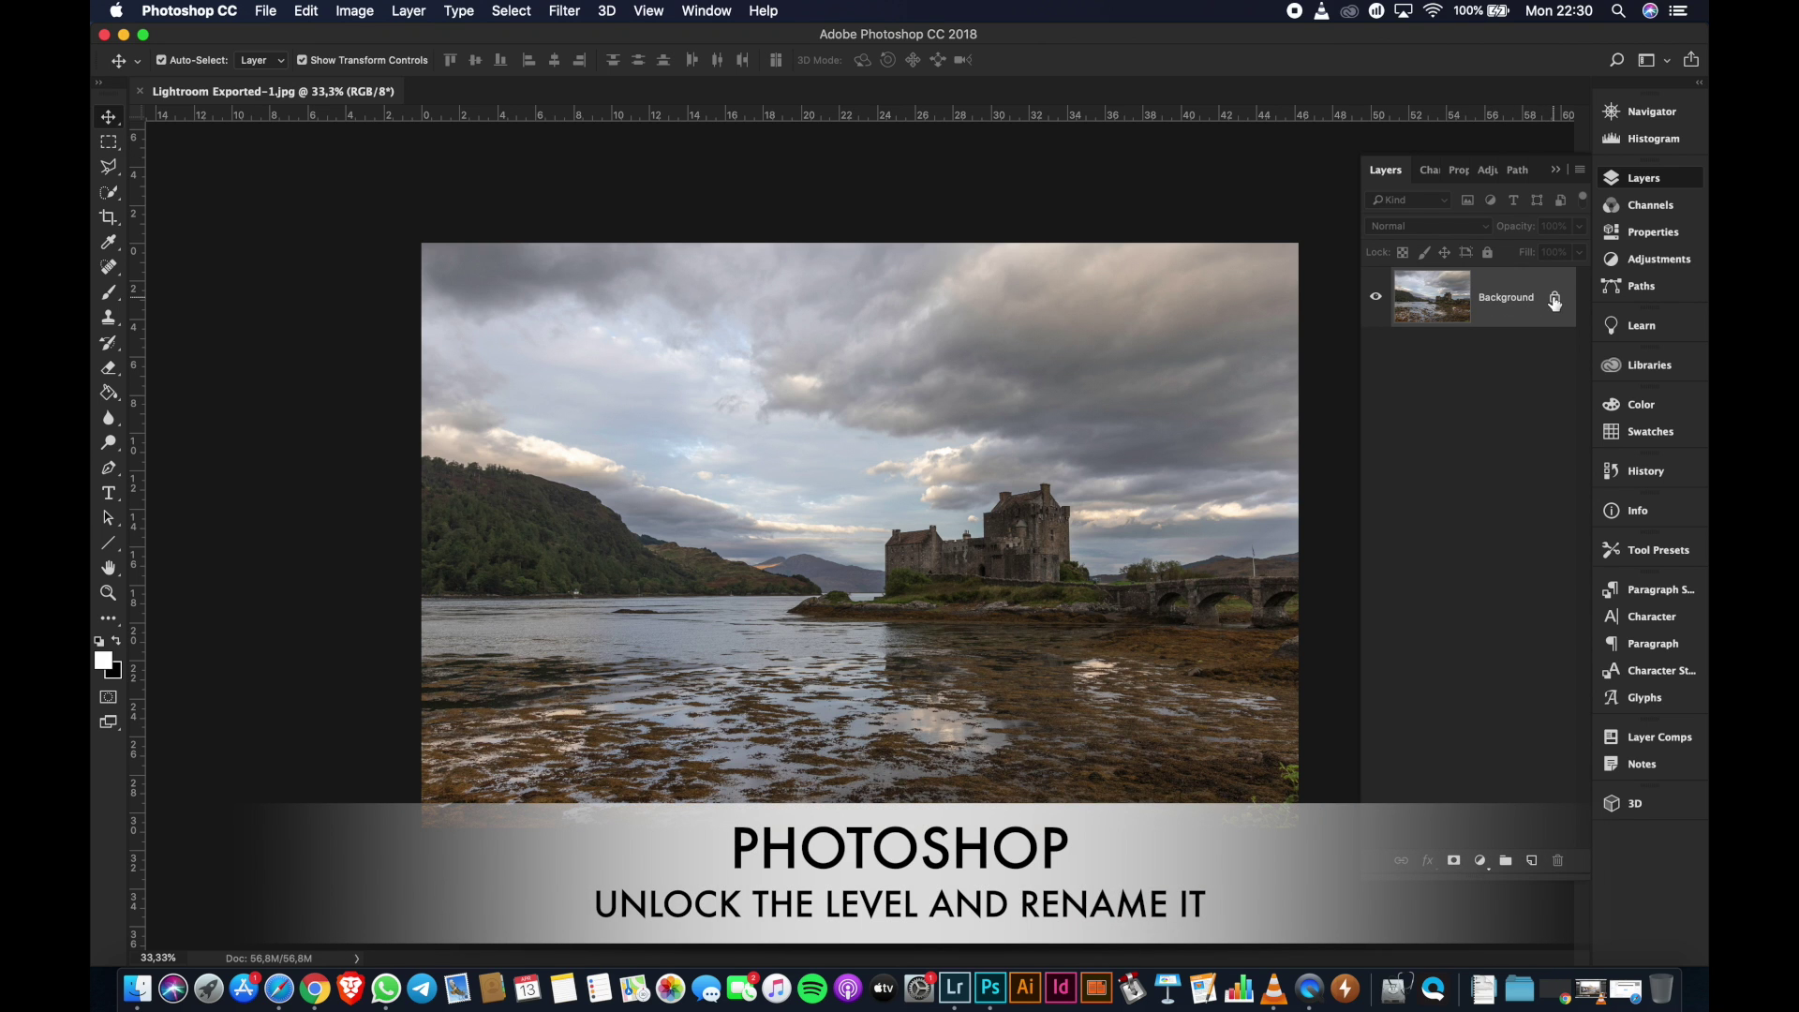
# Rename the locked Background layer to 'Lightroom Exported', deselect it, and switch back to Lightroom
pyautogui.doubleClick(1504, 308)
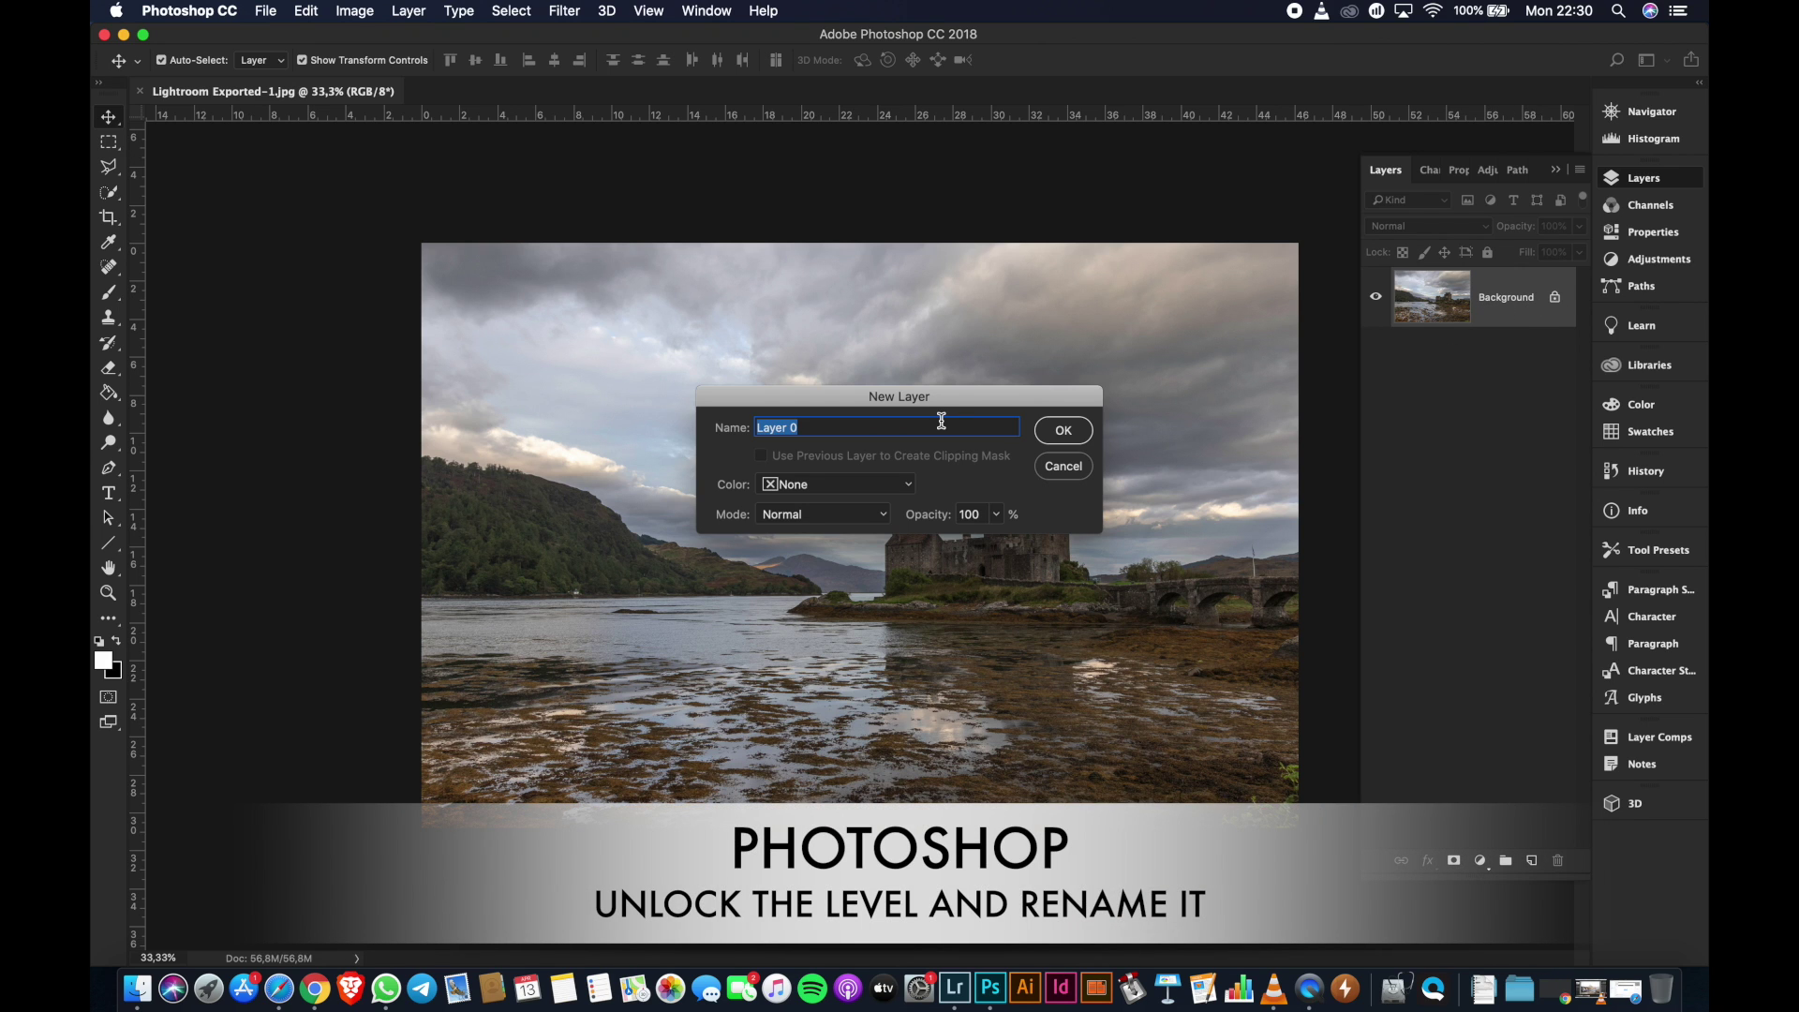
pyautogui.write('Lightroom Exported')
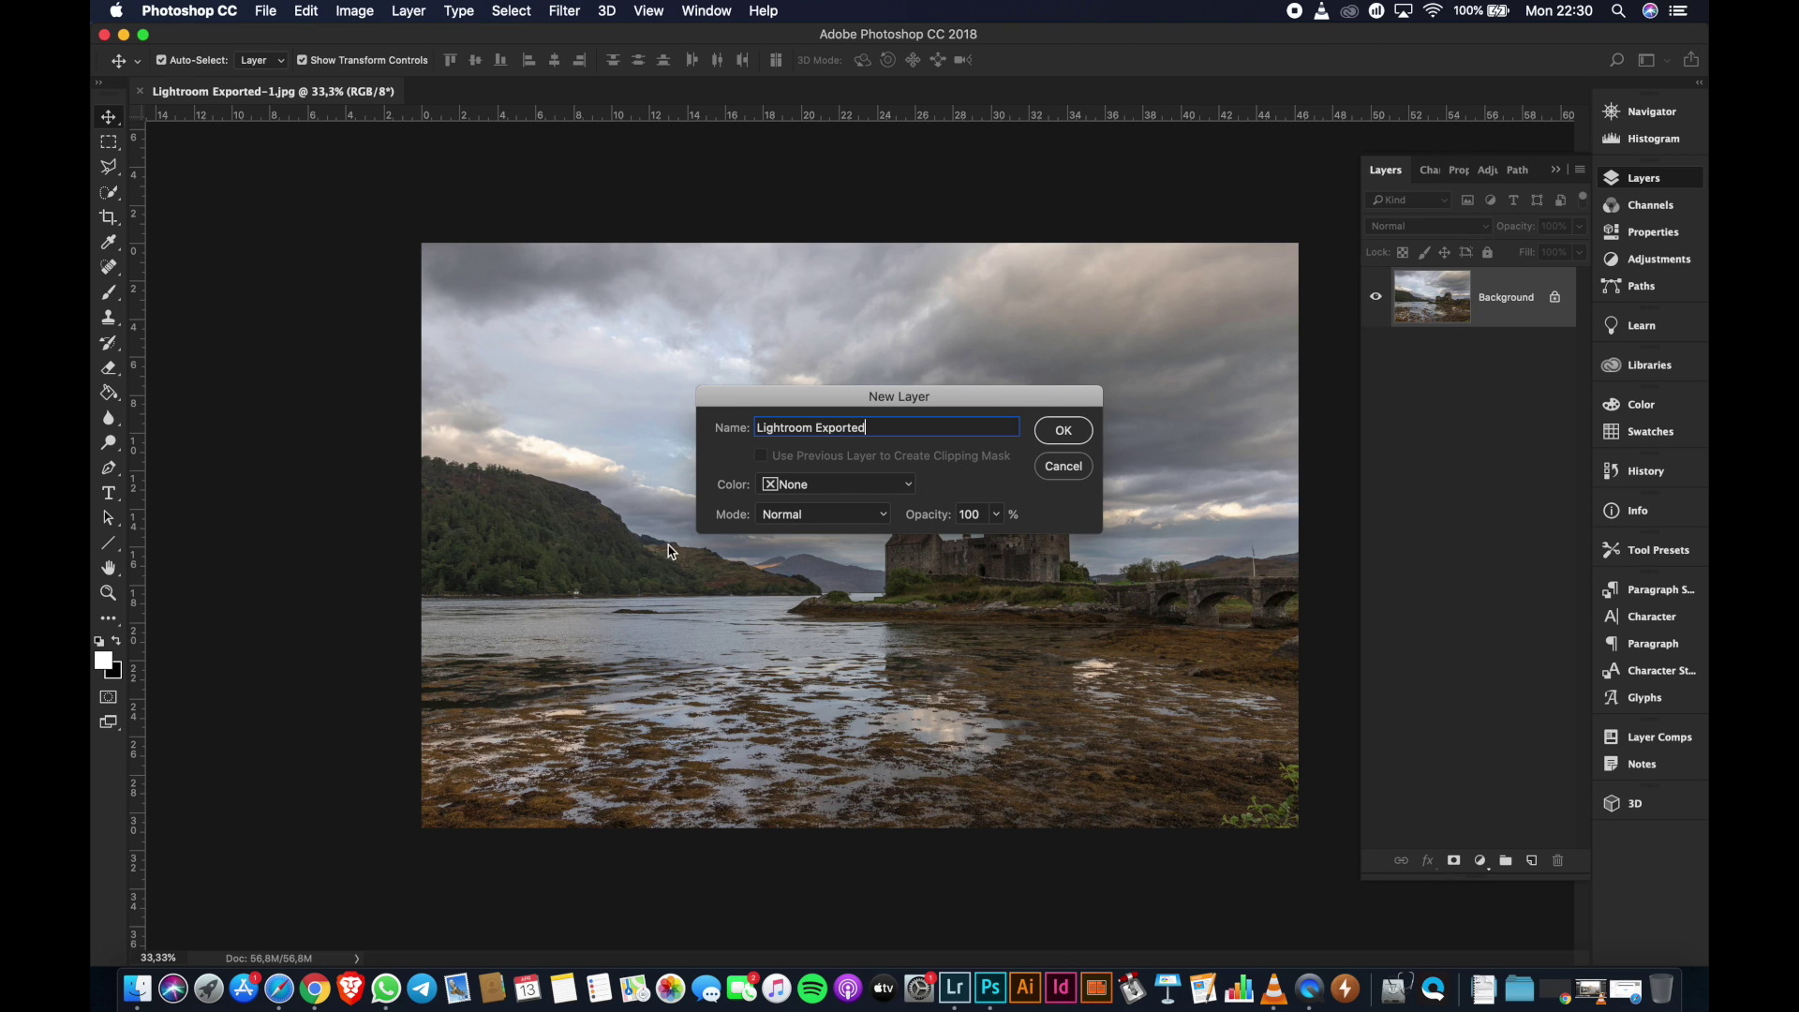
pyautogui.click(1064, 431)
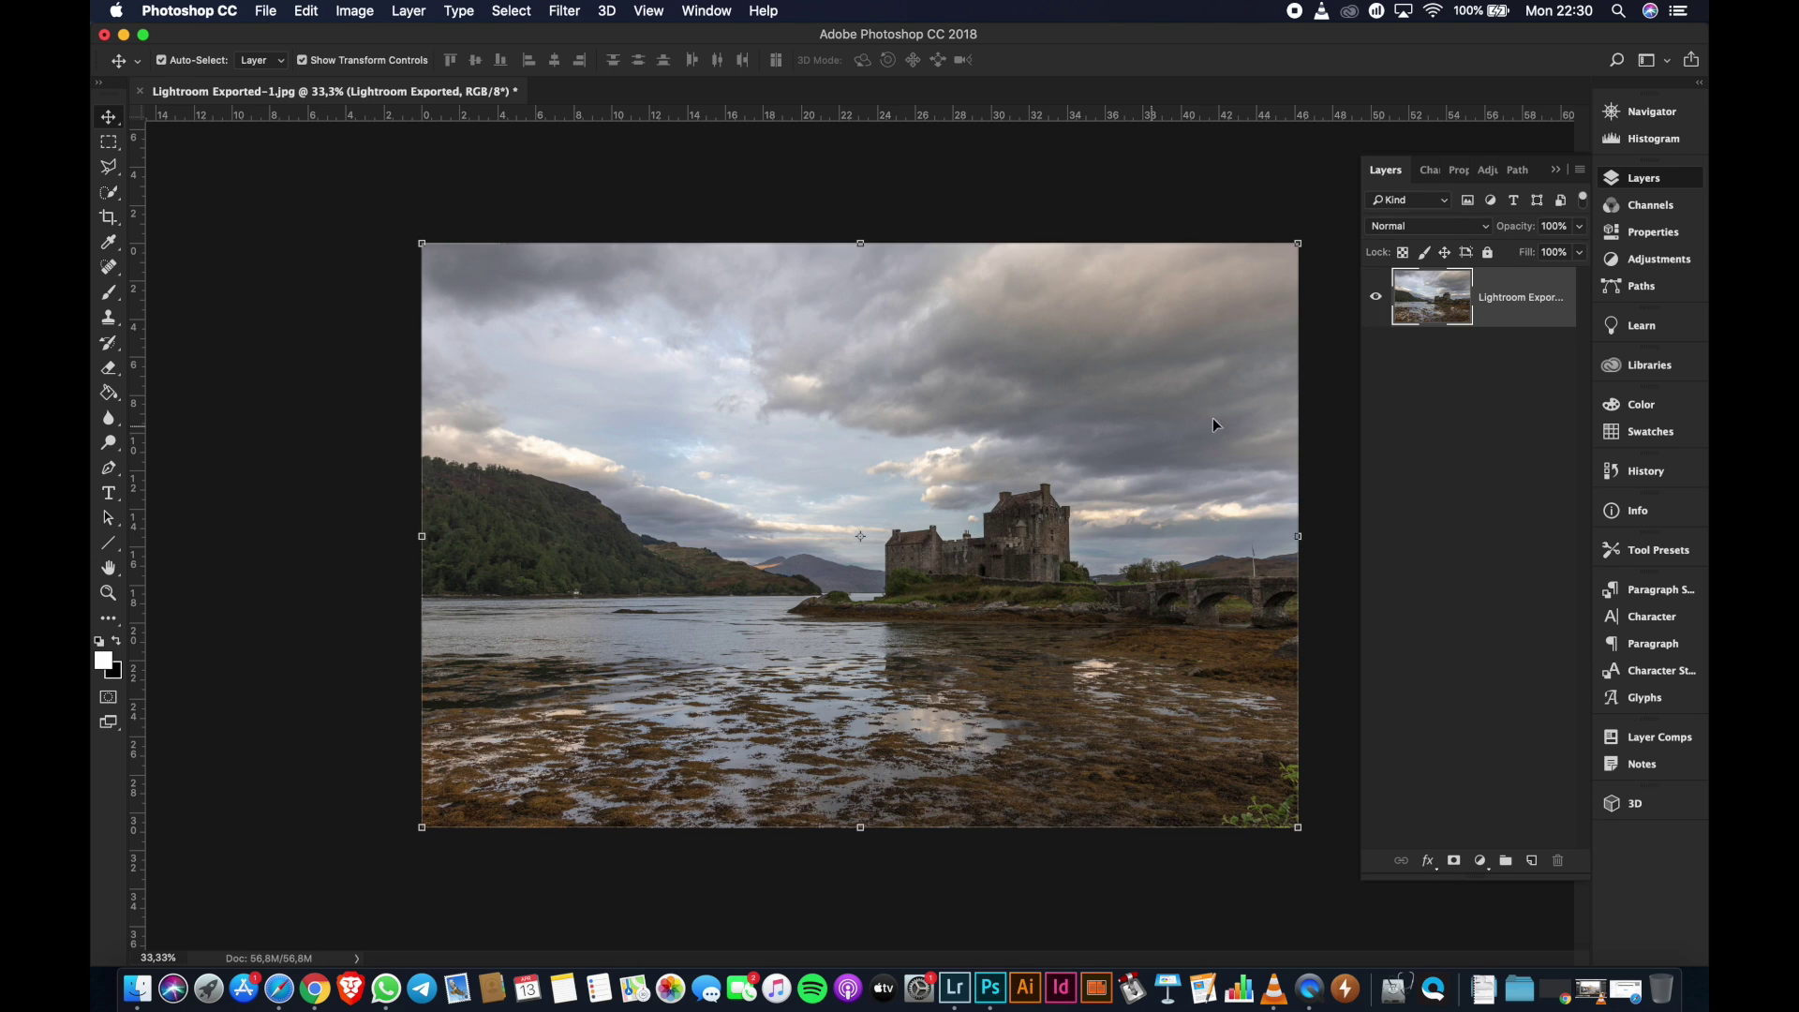
pyautogui.click(1510, 379)
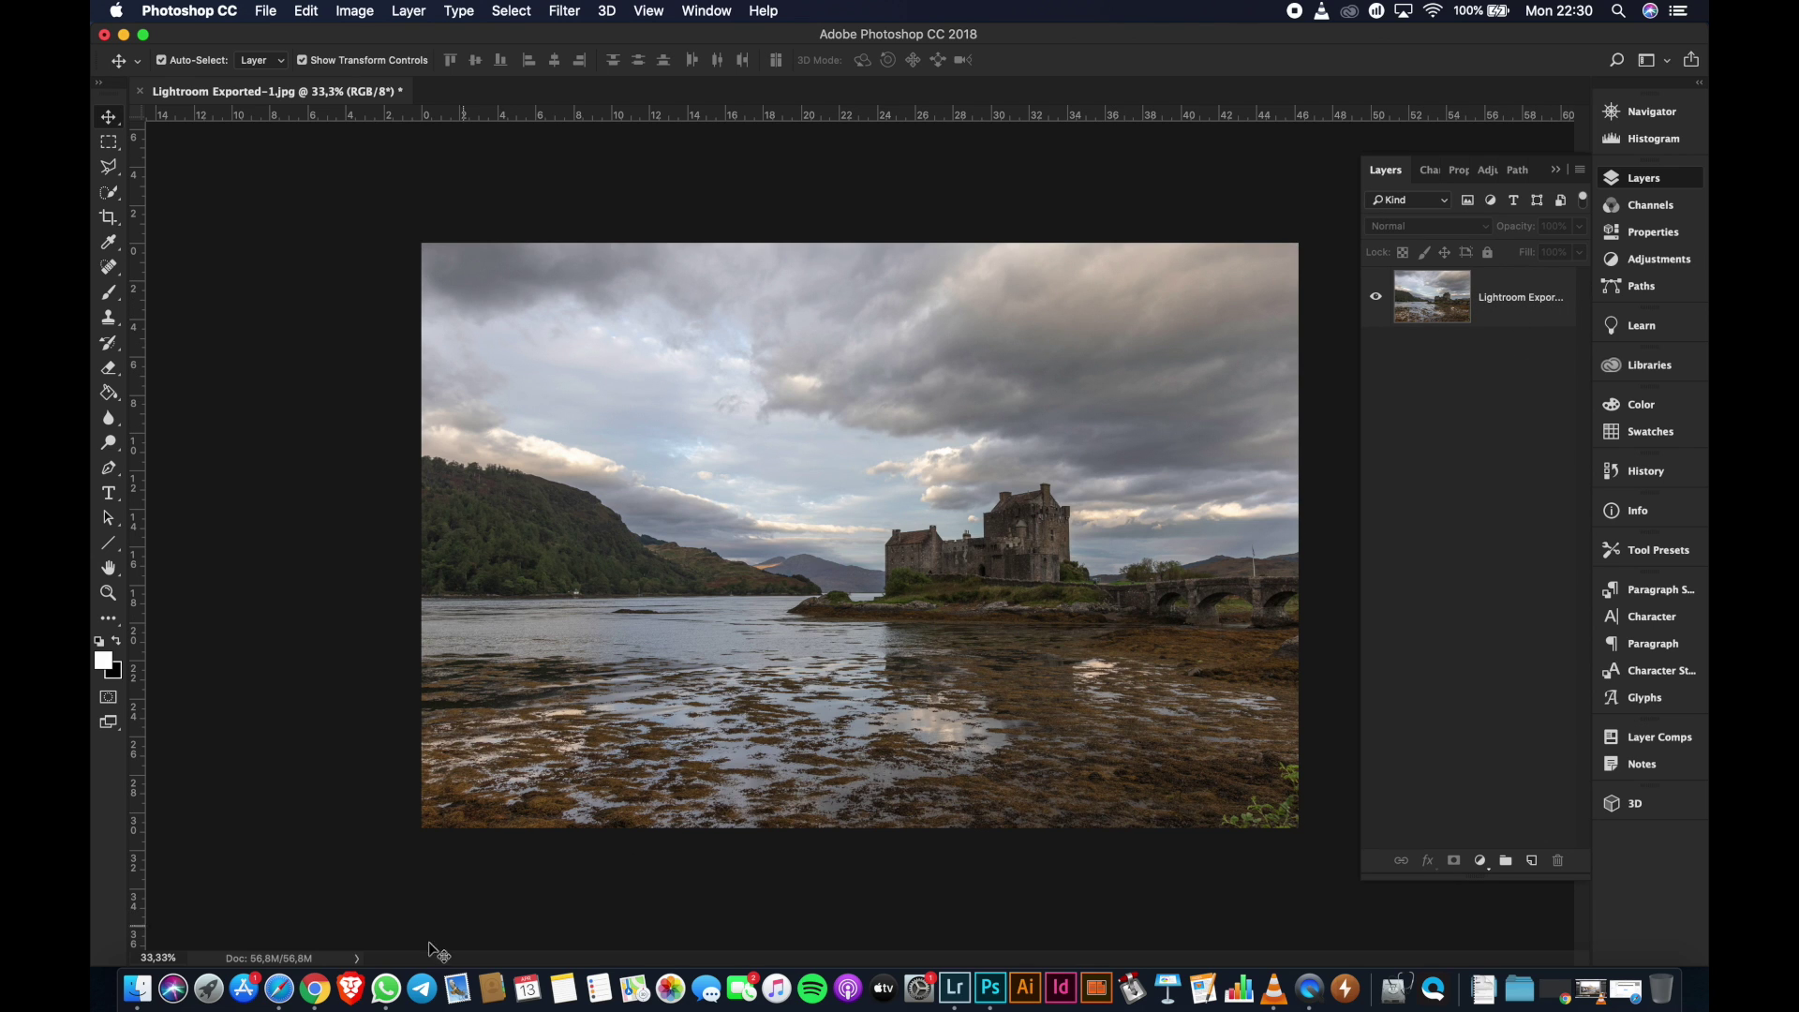
pyautogui.click(955, 988)
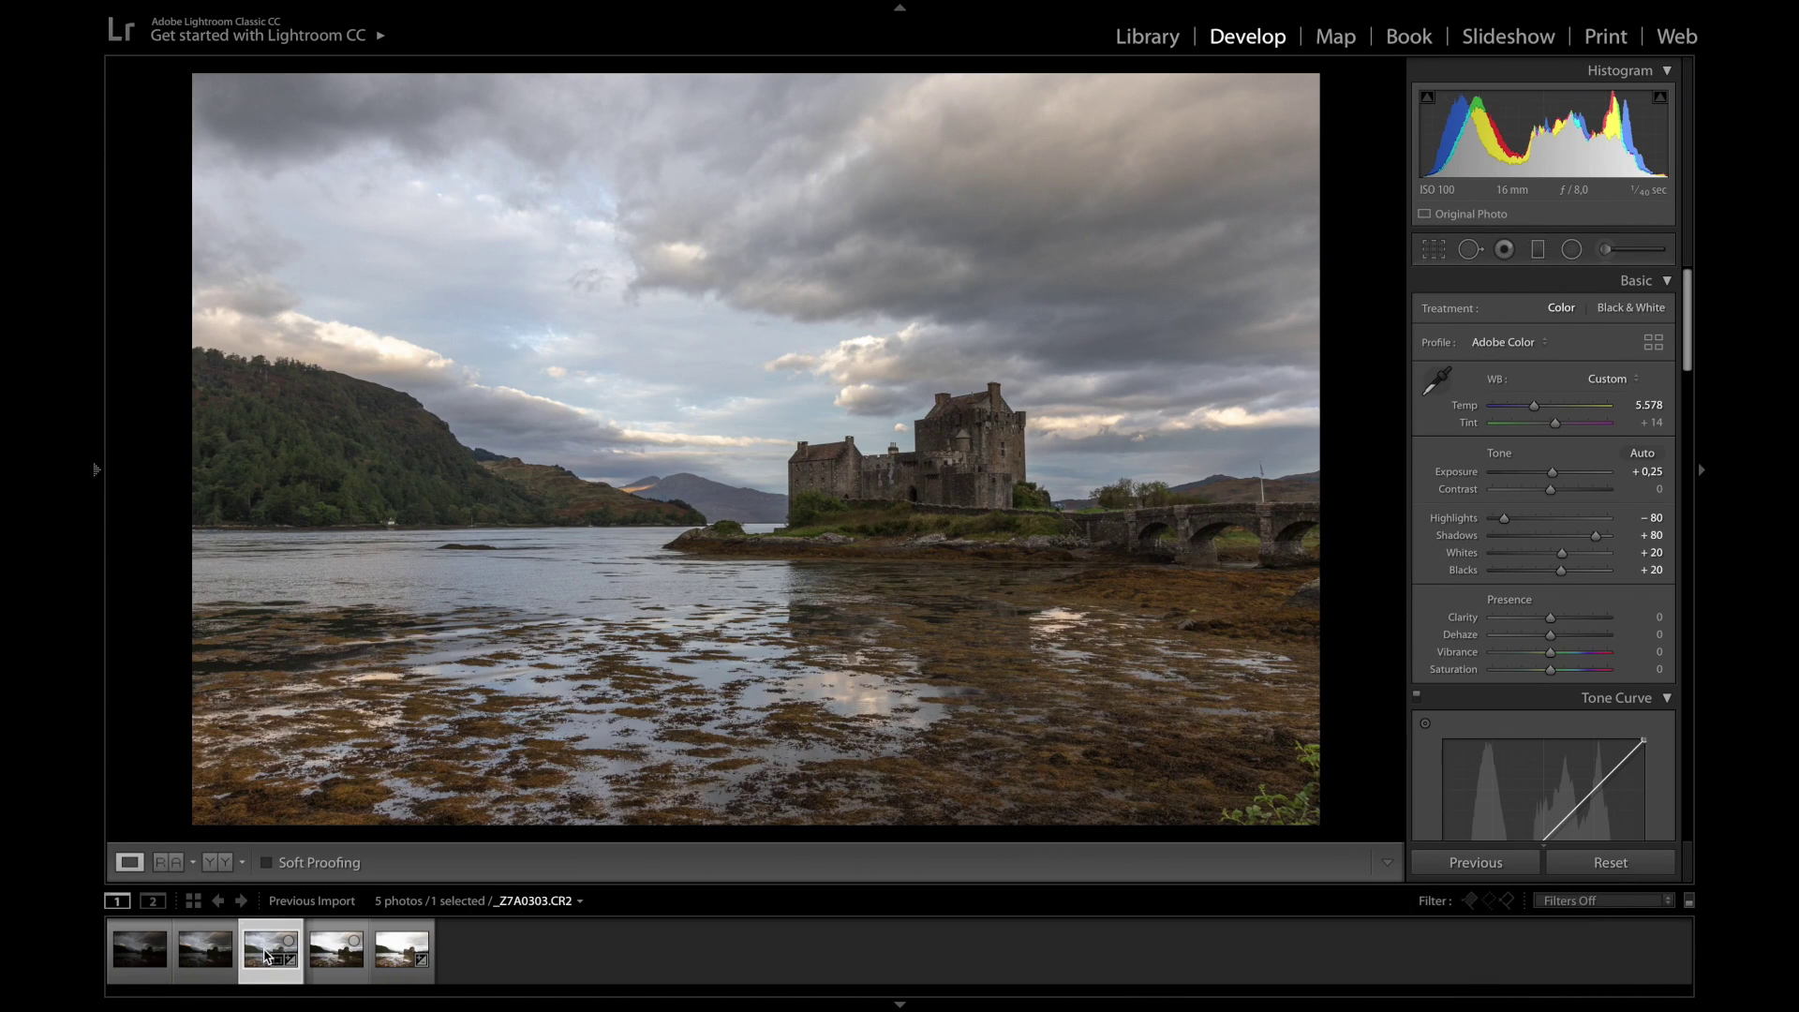
# Reset the photo's develop adjustments and set the export's After Export action to Do nothing
pyautogui.click(1597, 860)
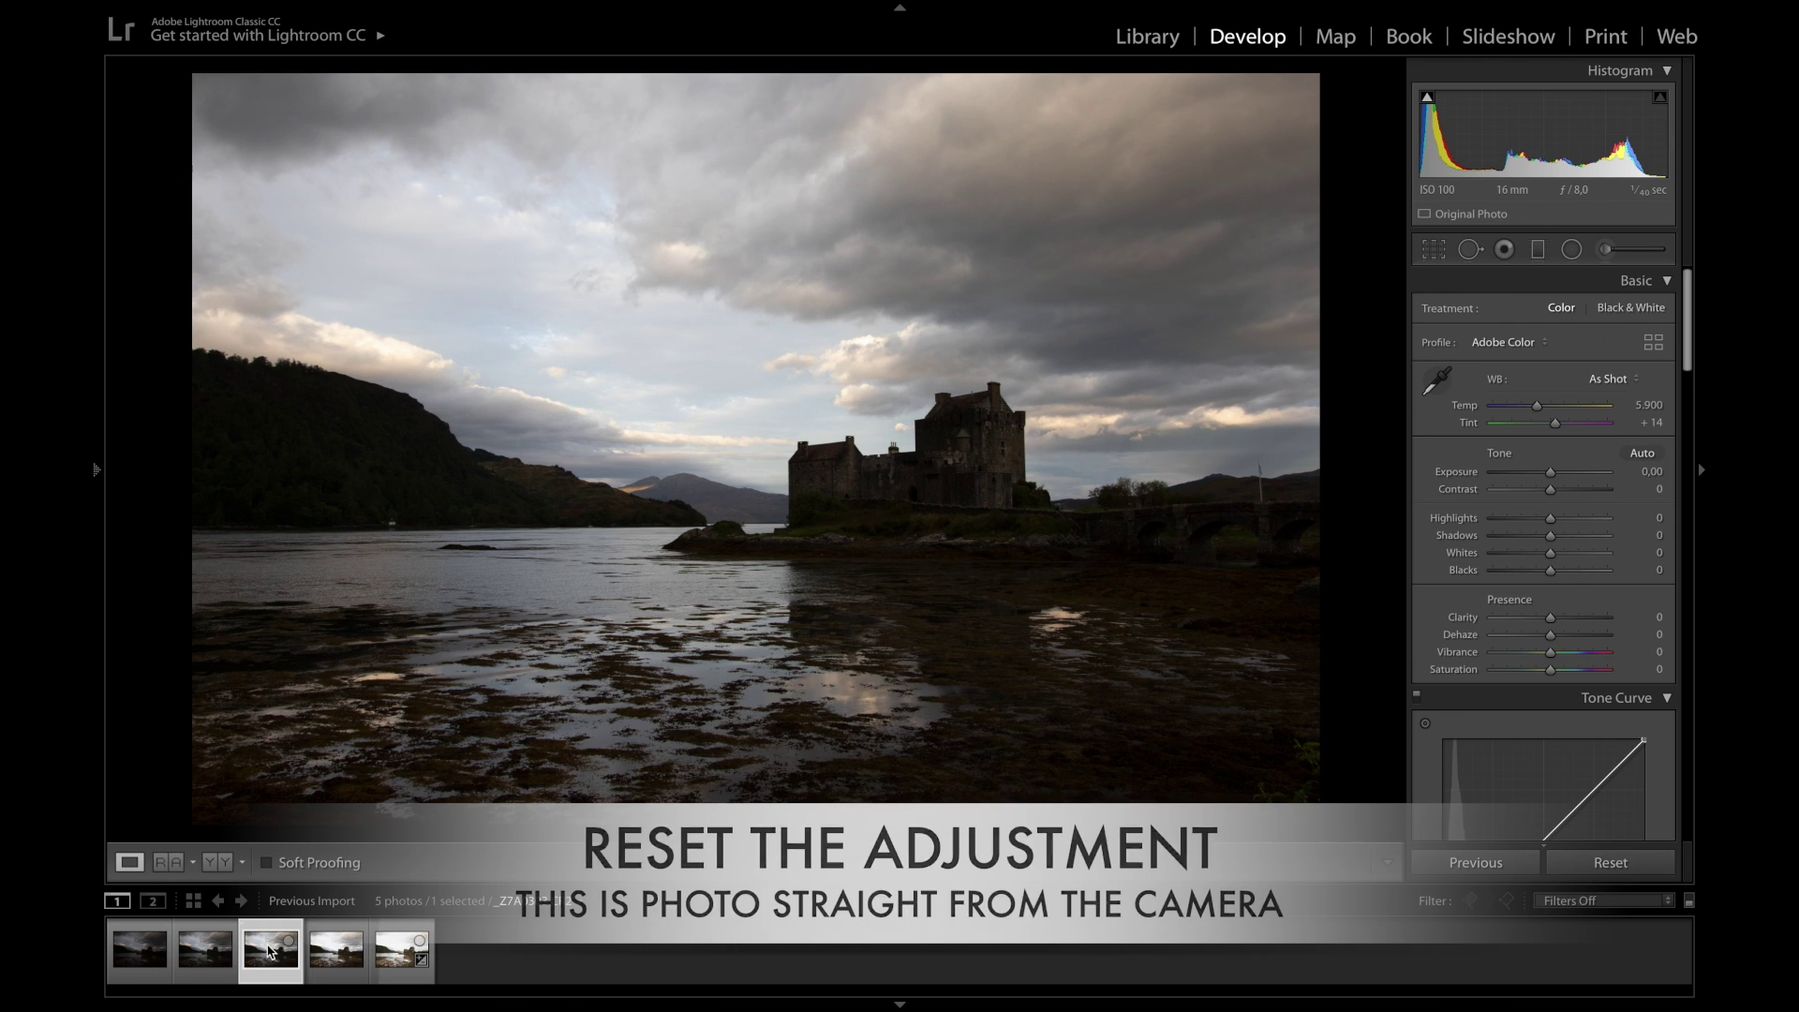
pyautogui.rightClick(269, 951)
pyautogui.moveTo(309, 902)
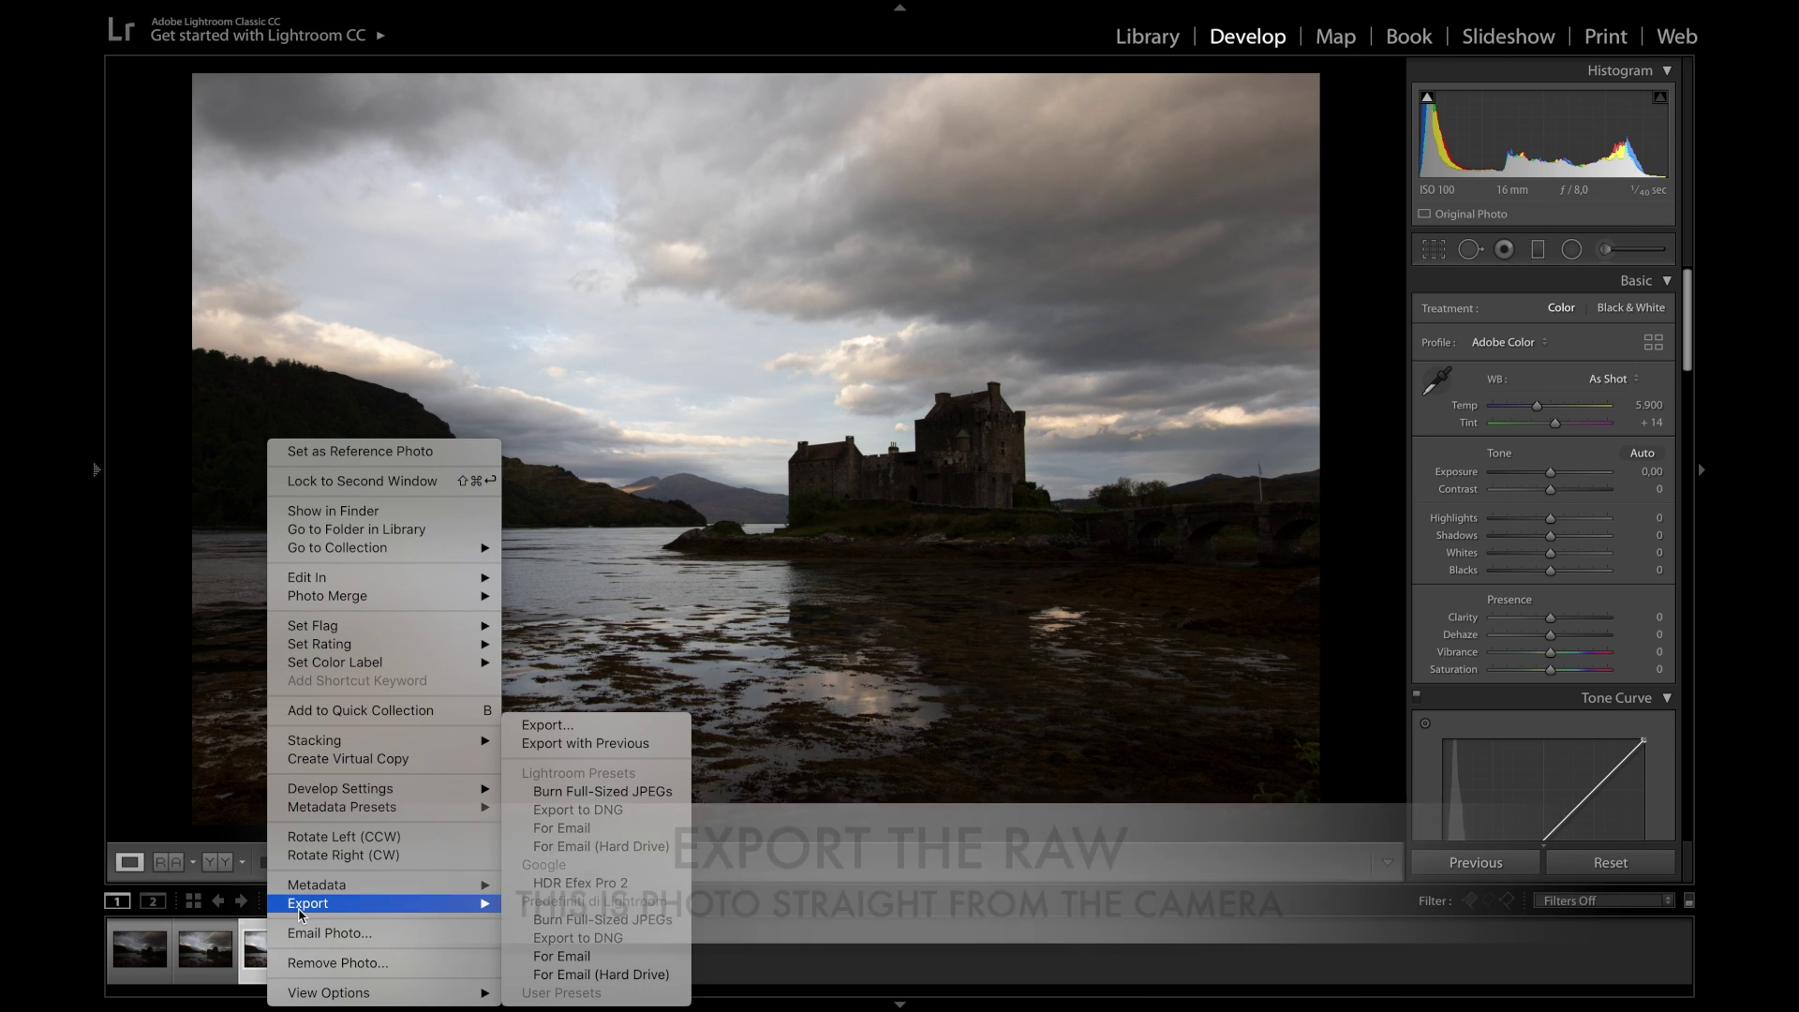
pyautogui.click(568, 727)
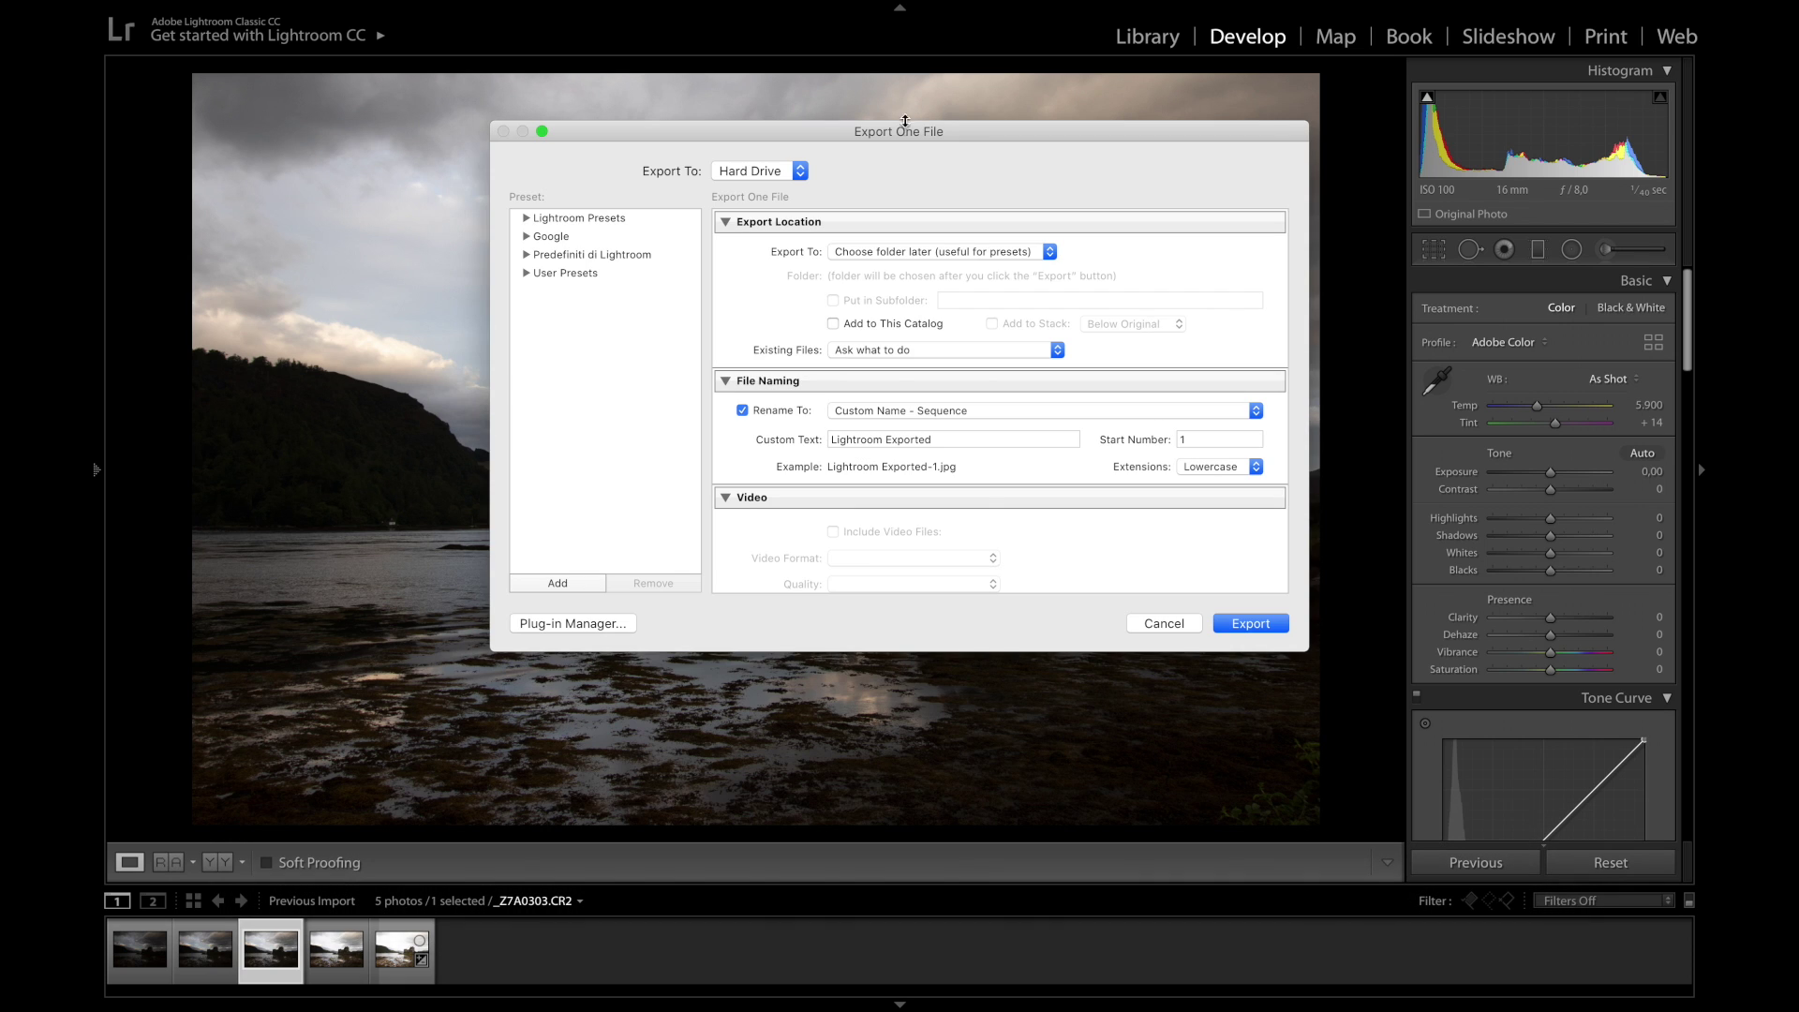
pyautogui.scroll(-4, 940, 473)
pyautogui.scroll(-2, 940, 487)
pyautogui.scroll(-5, 940, 501)
pyautogui.scroll(-1, 941, 506)
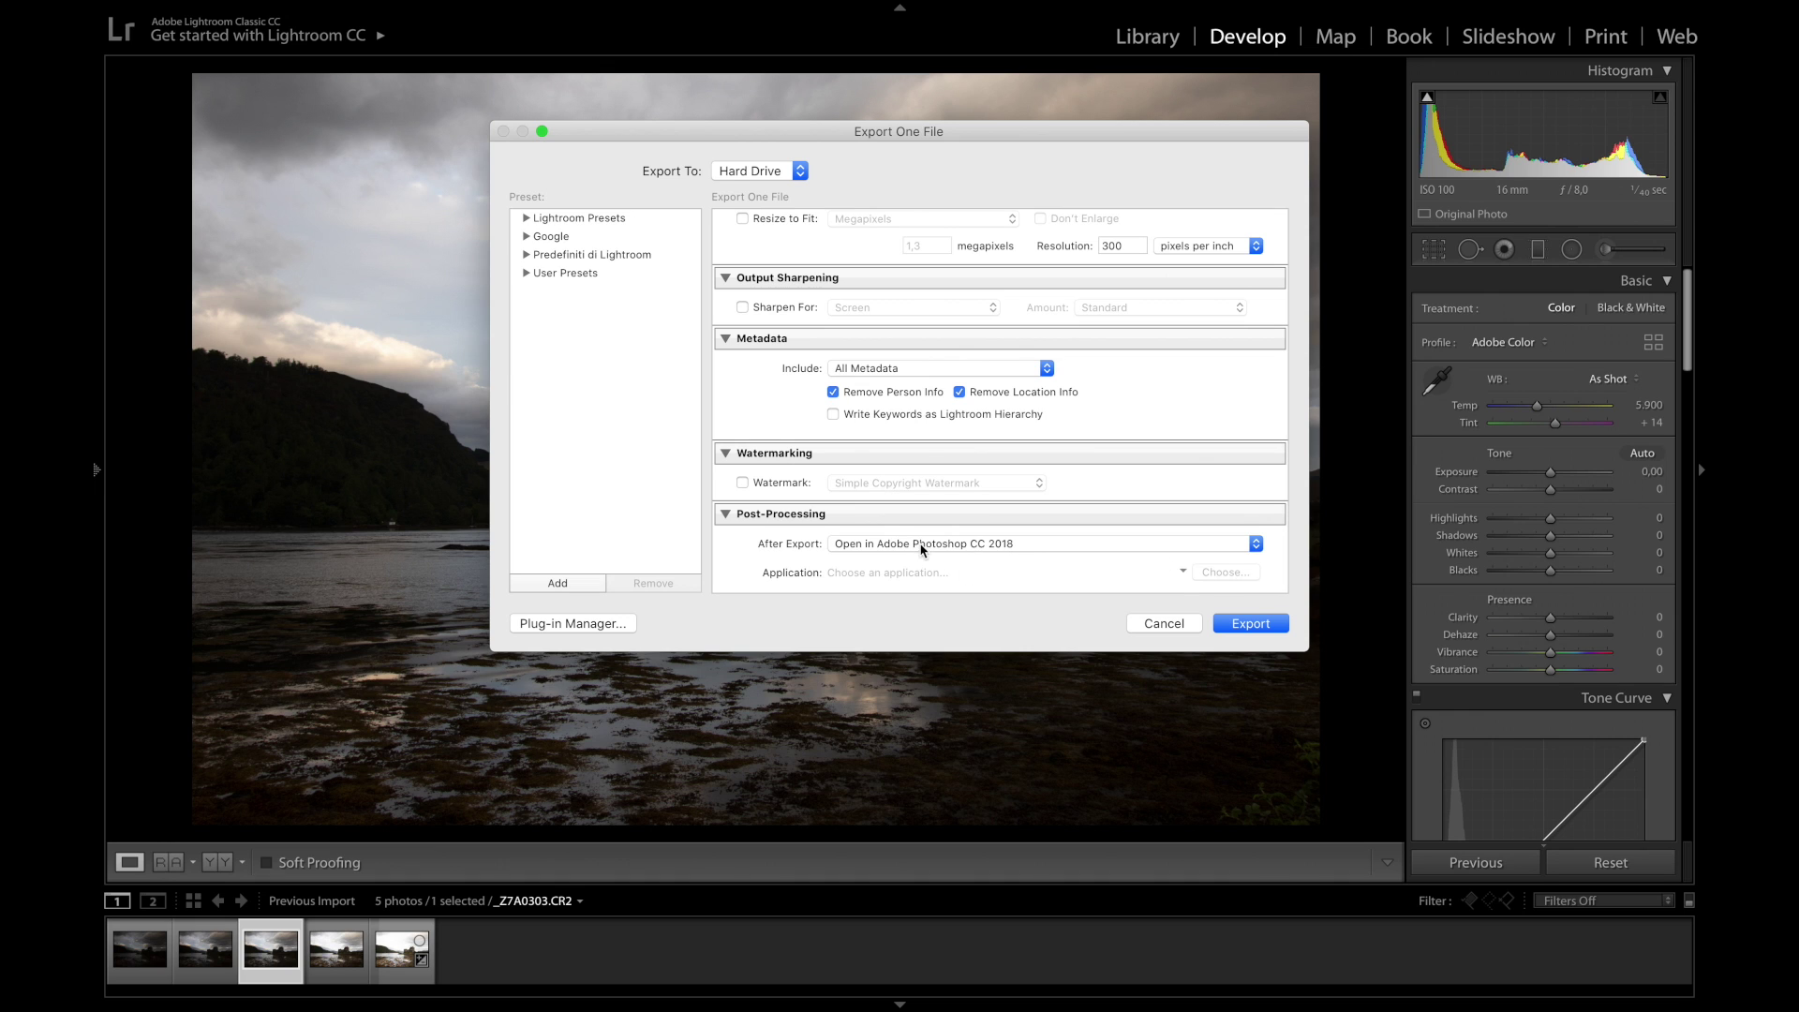
pyautogui.click(923, 547)
pyautogui.click(894, 504)
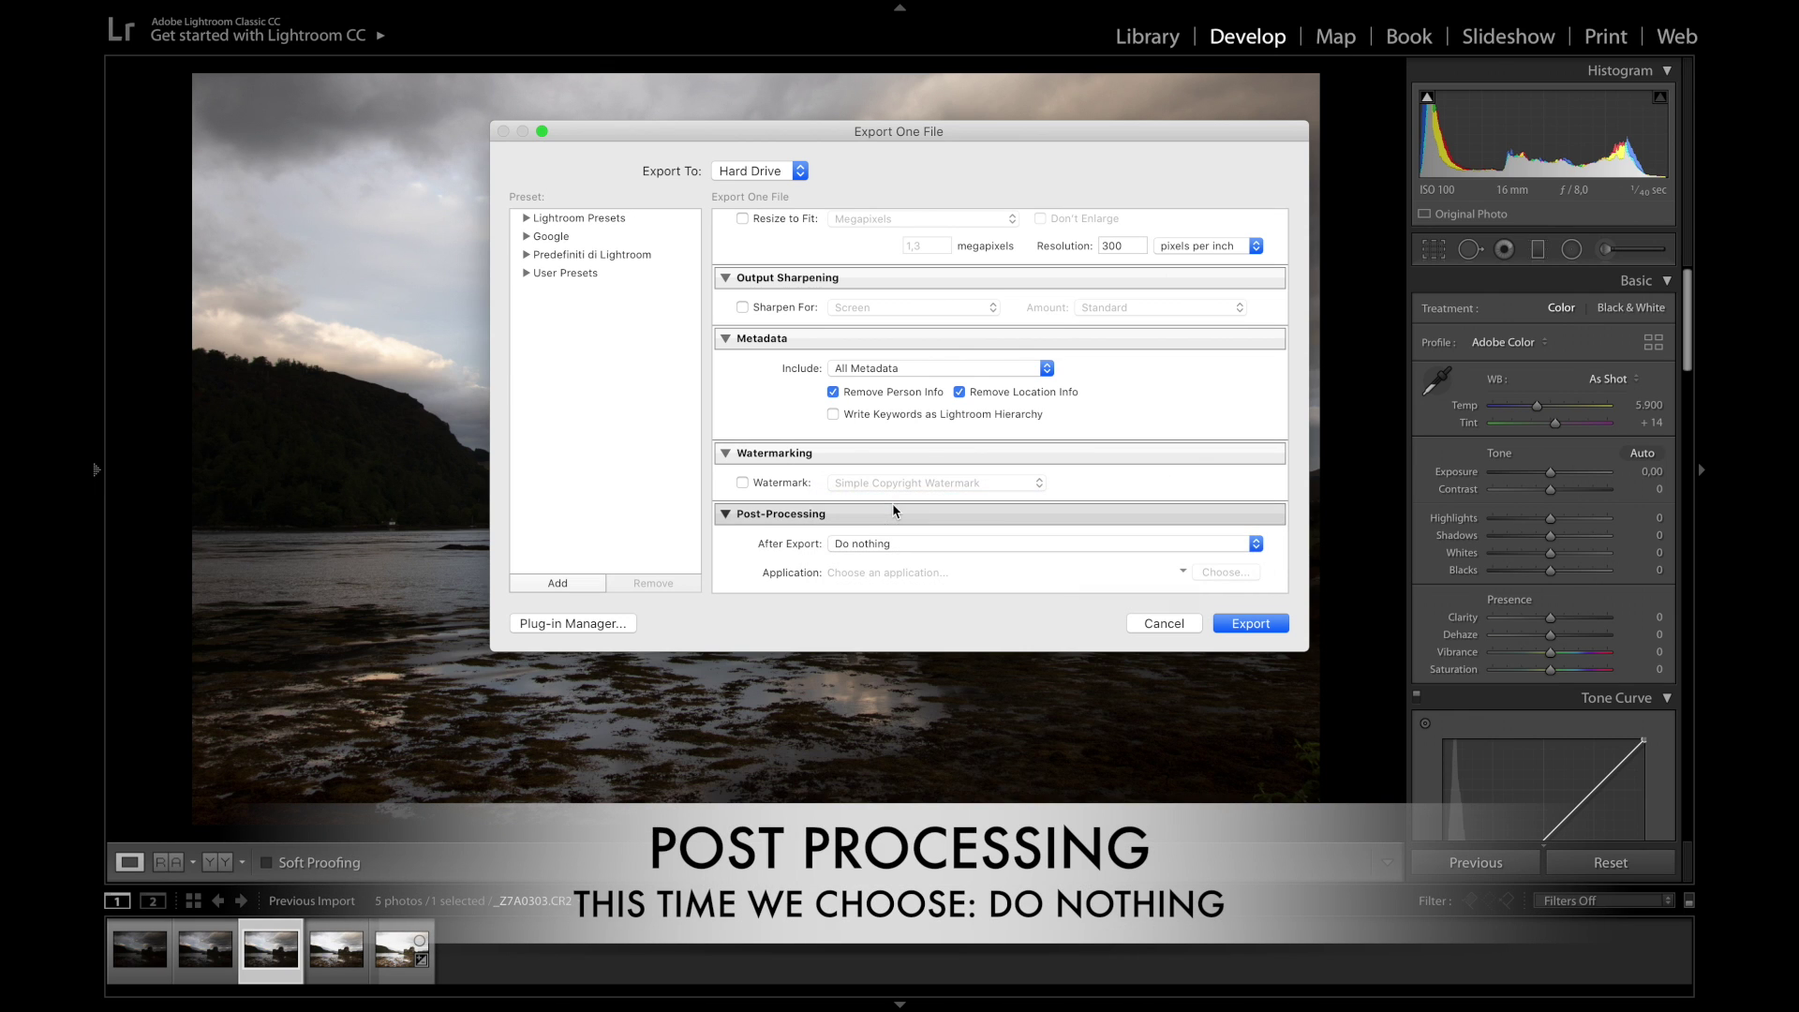
# Export into Desktop > Lesson 01 > Lightroom Exported, using a unique file name
pyautogui.click(1260, 634)
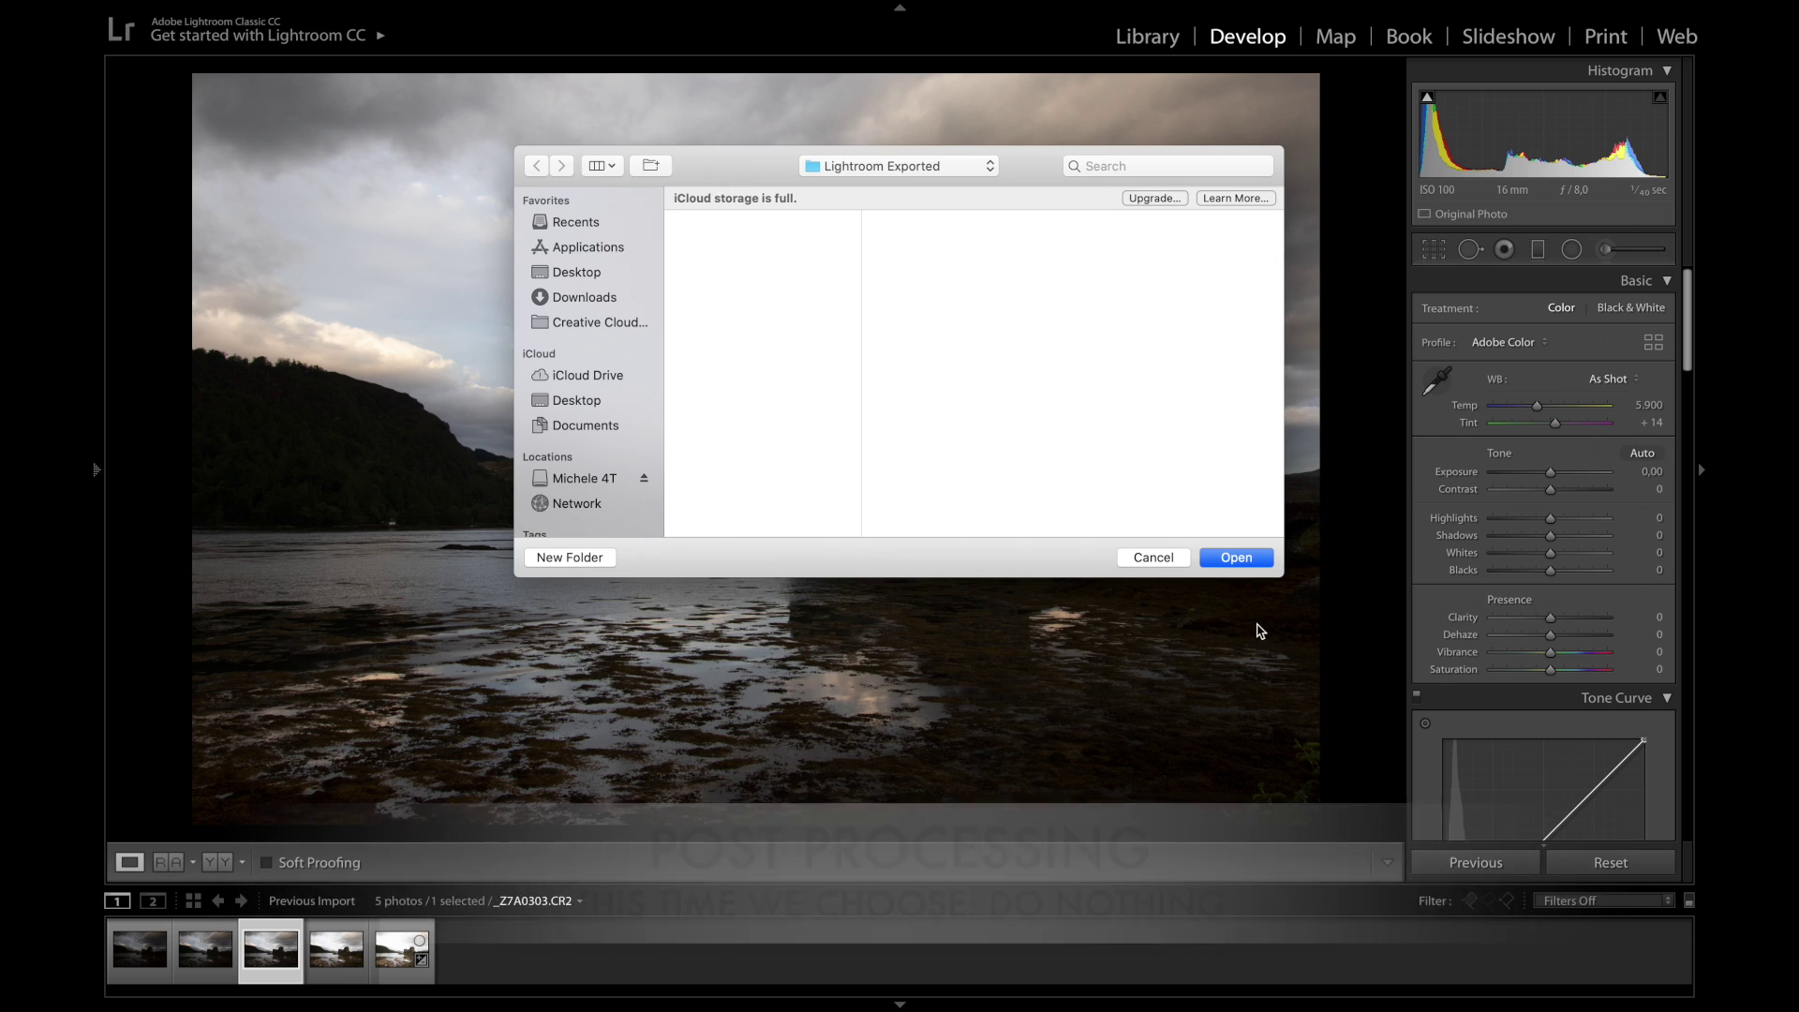
pyautogui.click(568, 404)
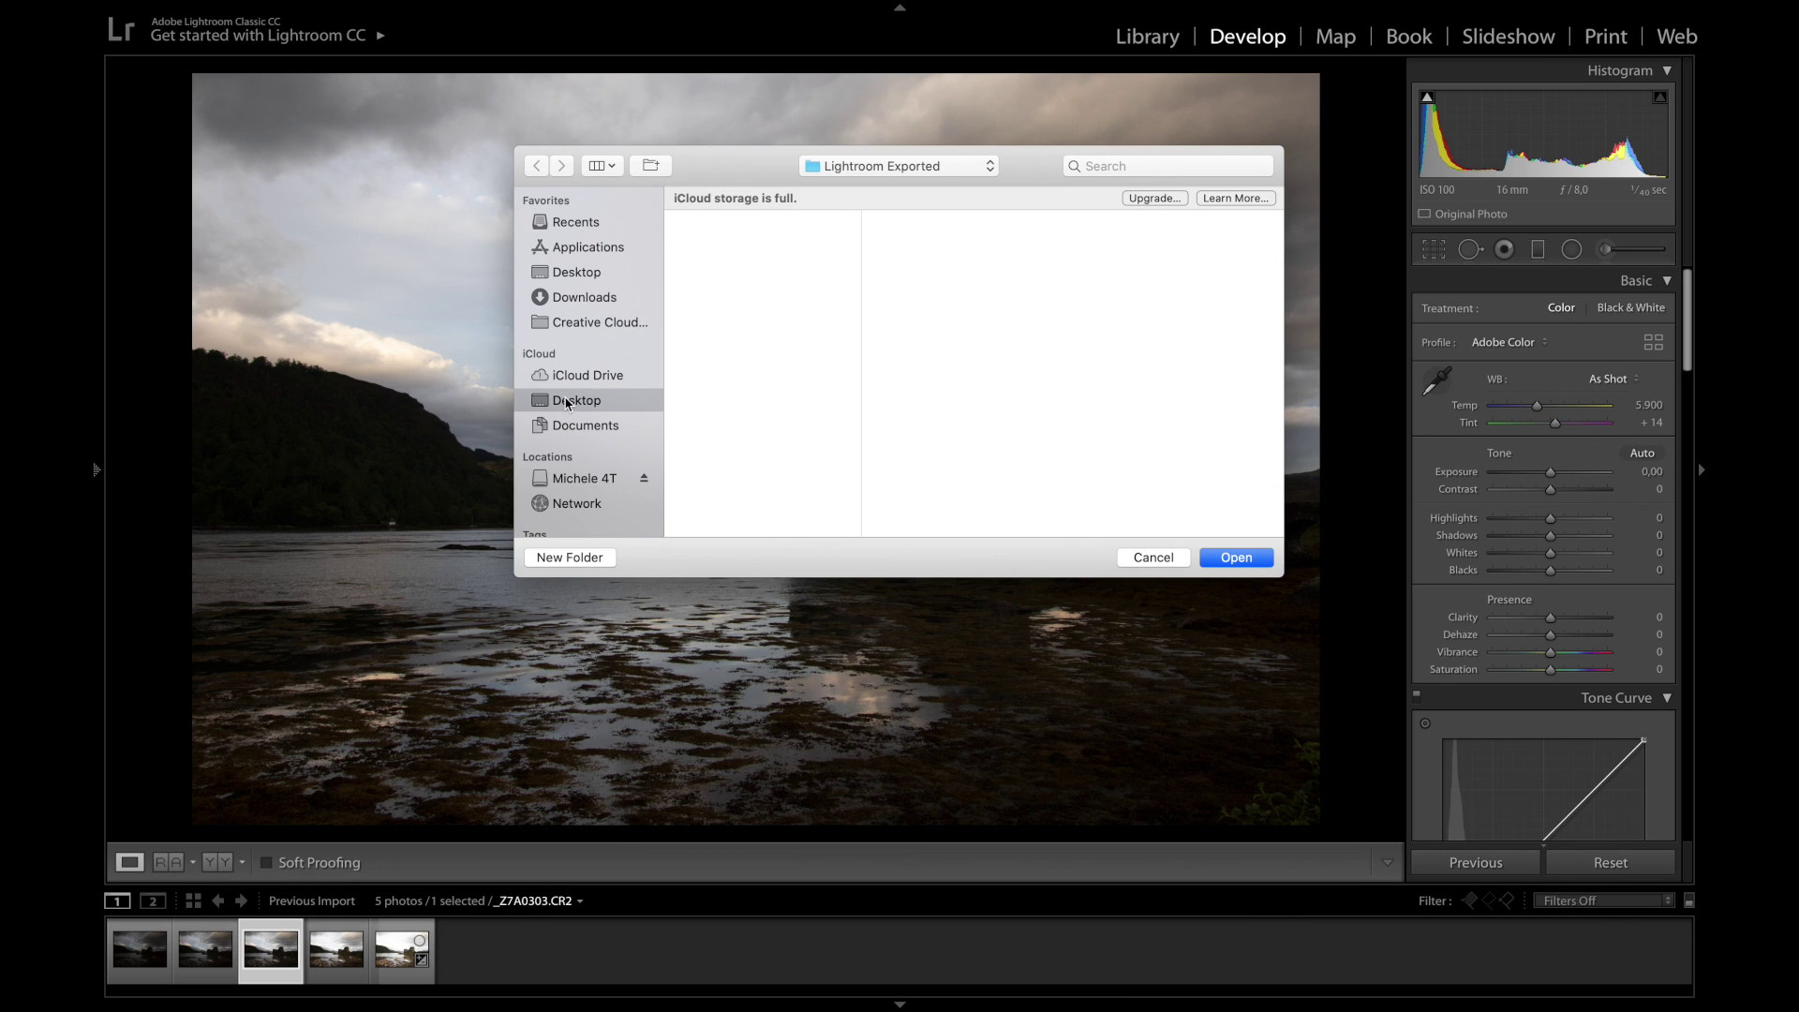
pyautogui.click(761, 237)
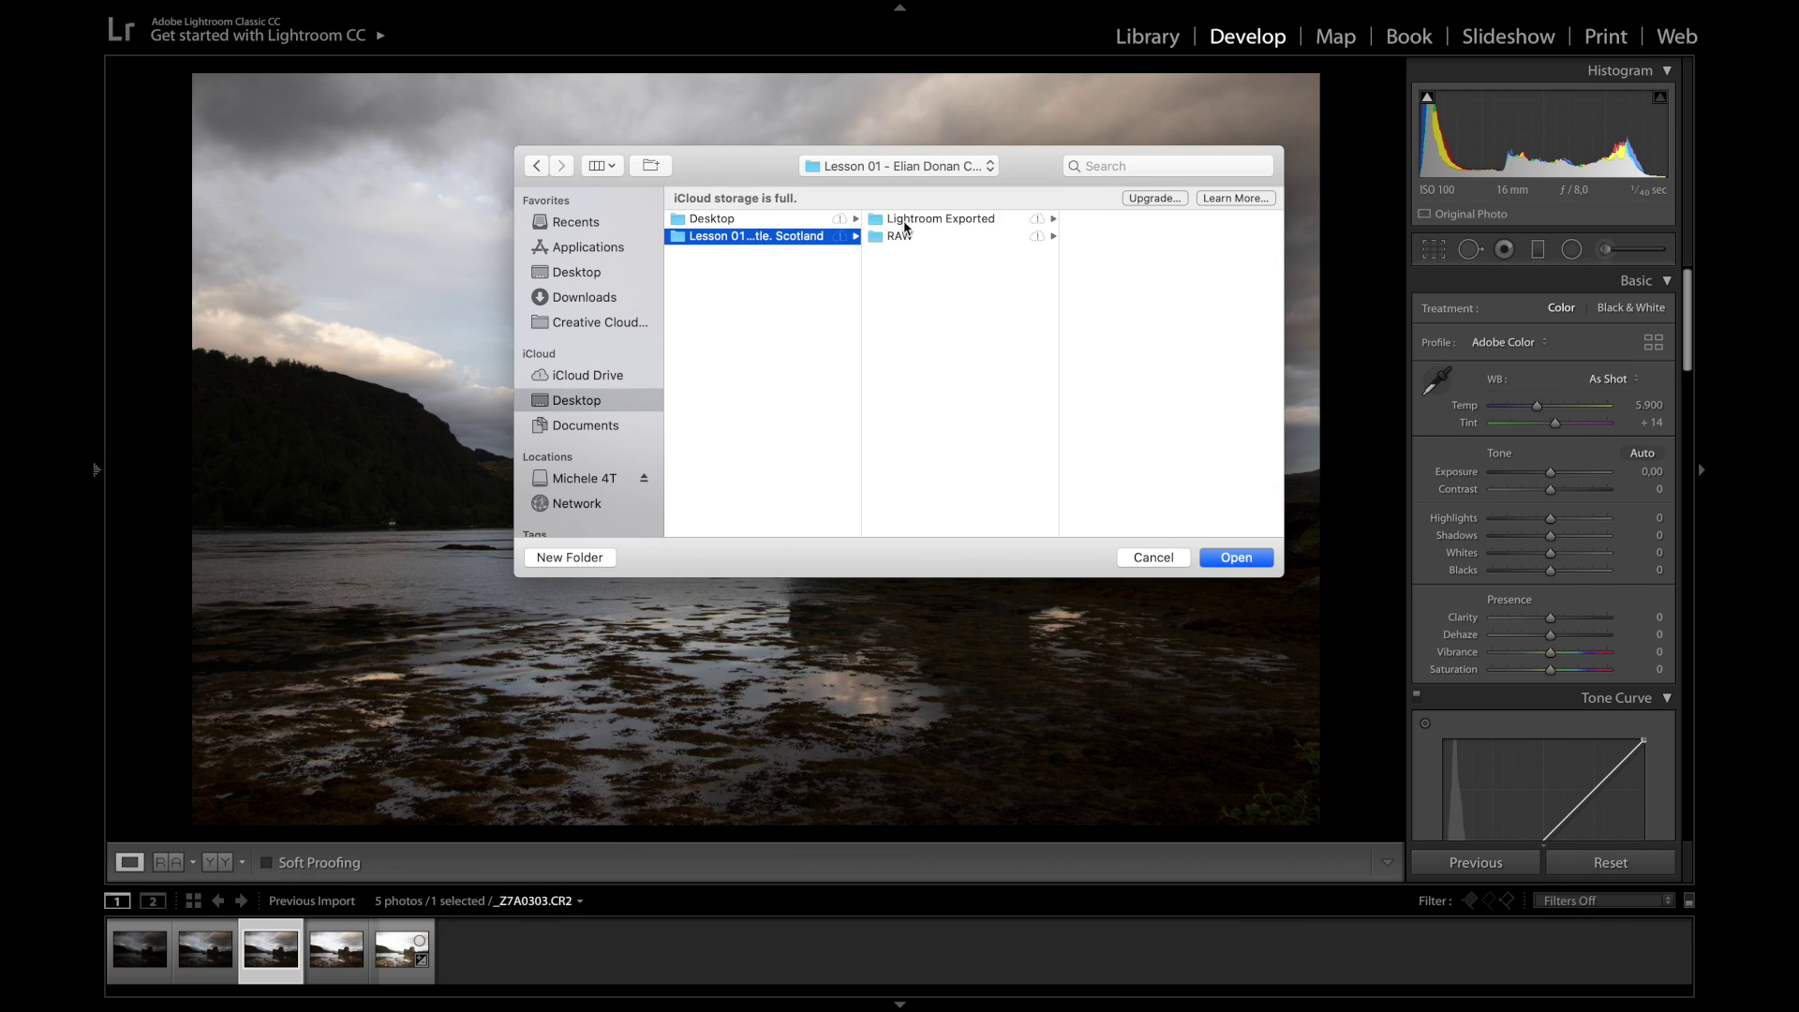
pyautogui.click(987, 221)
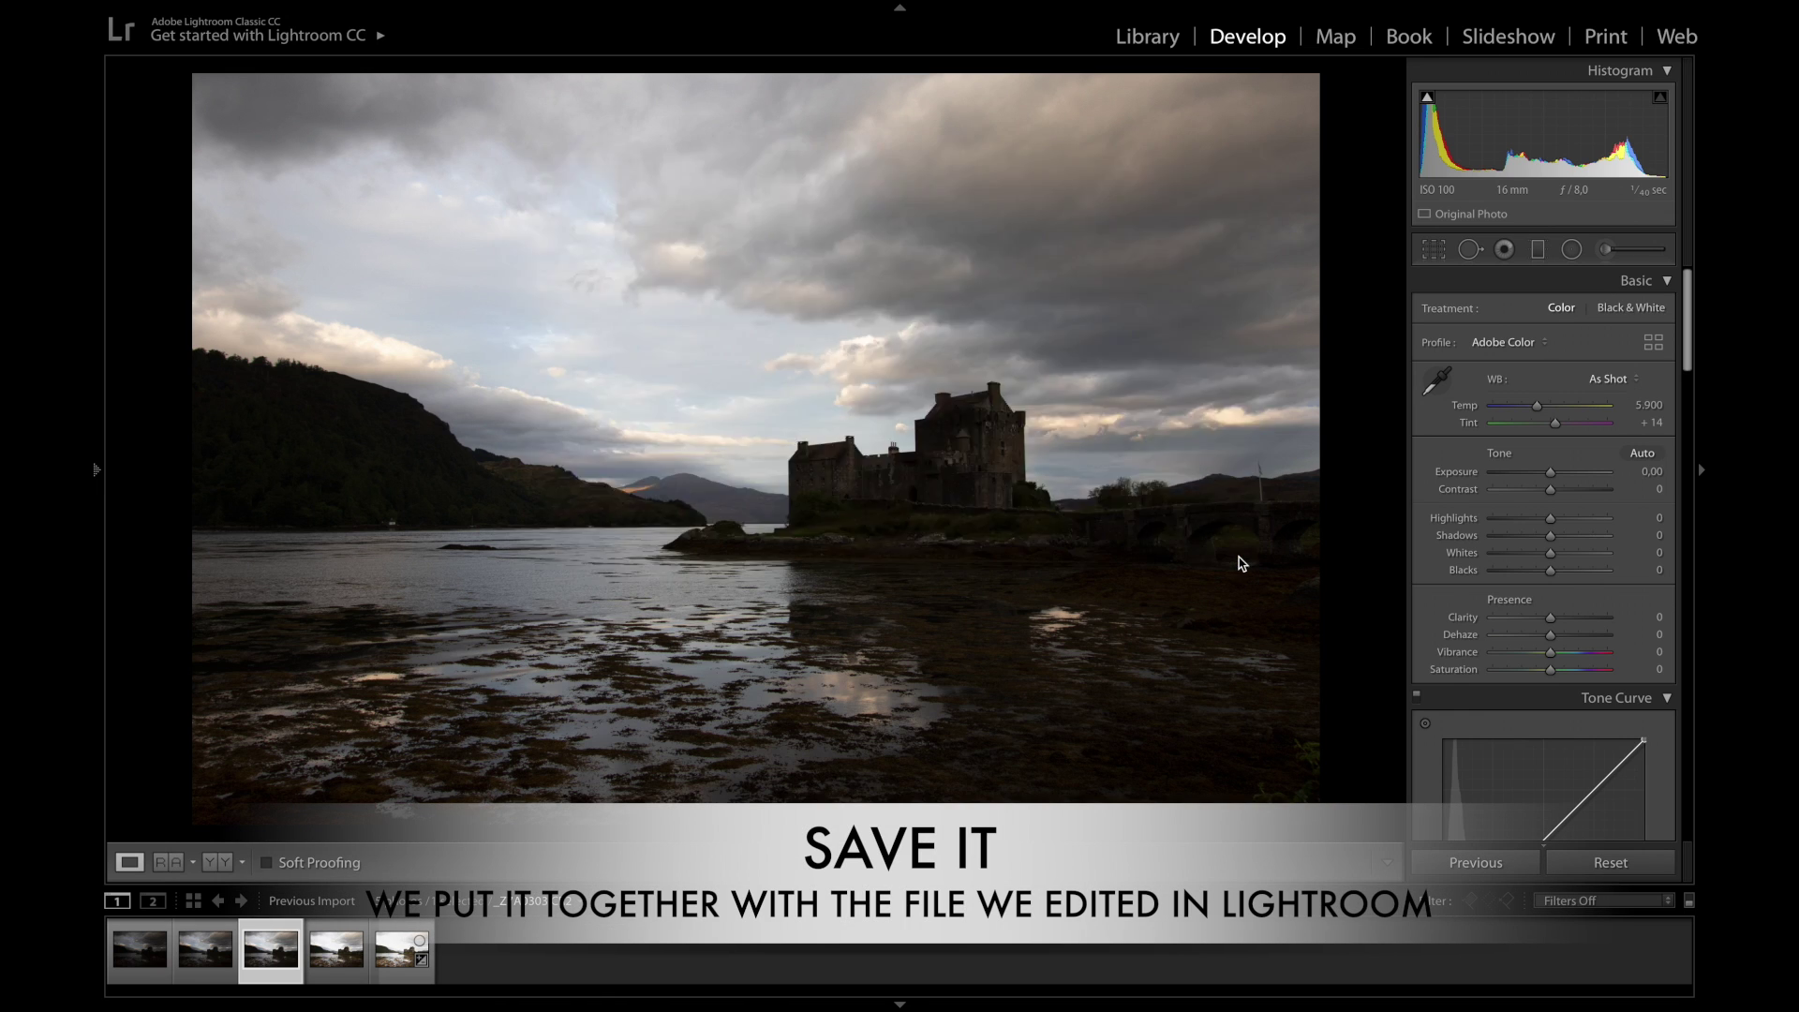
pyautogui.click(1242, 559)
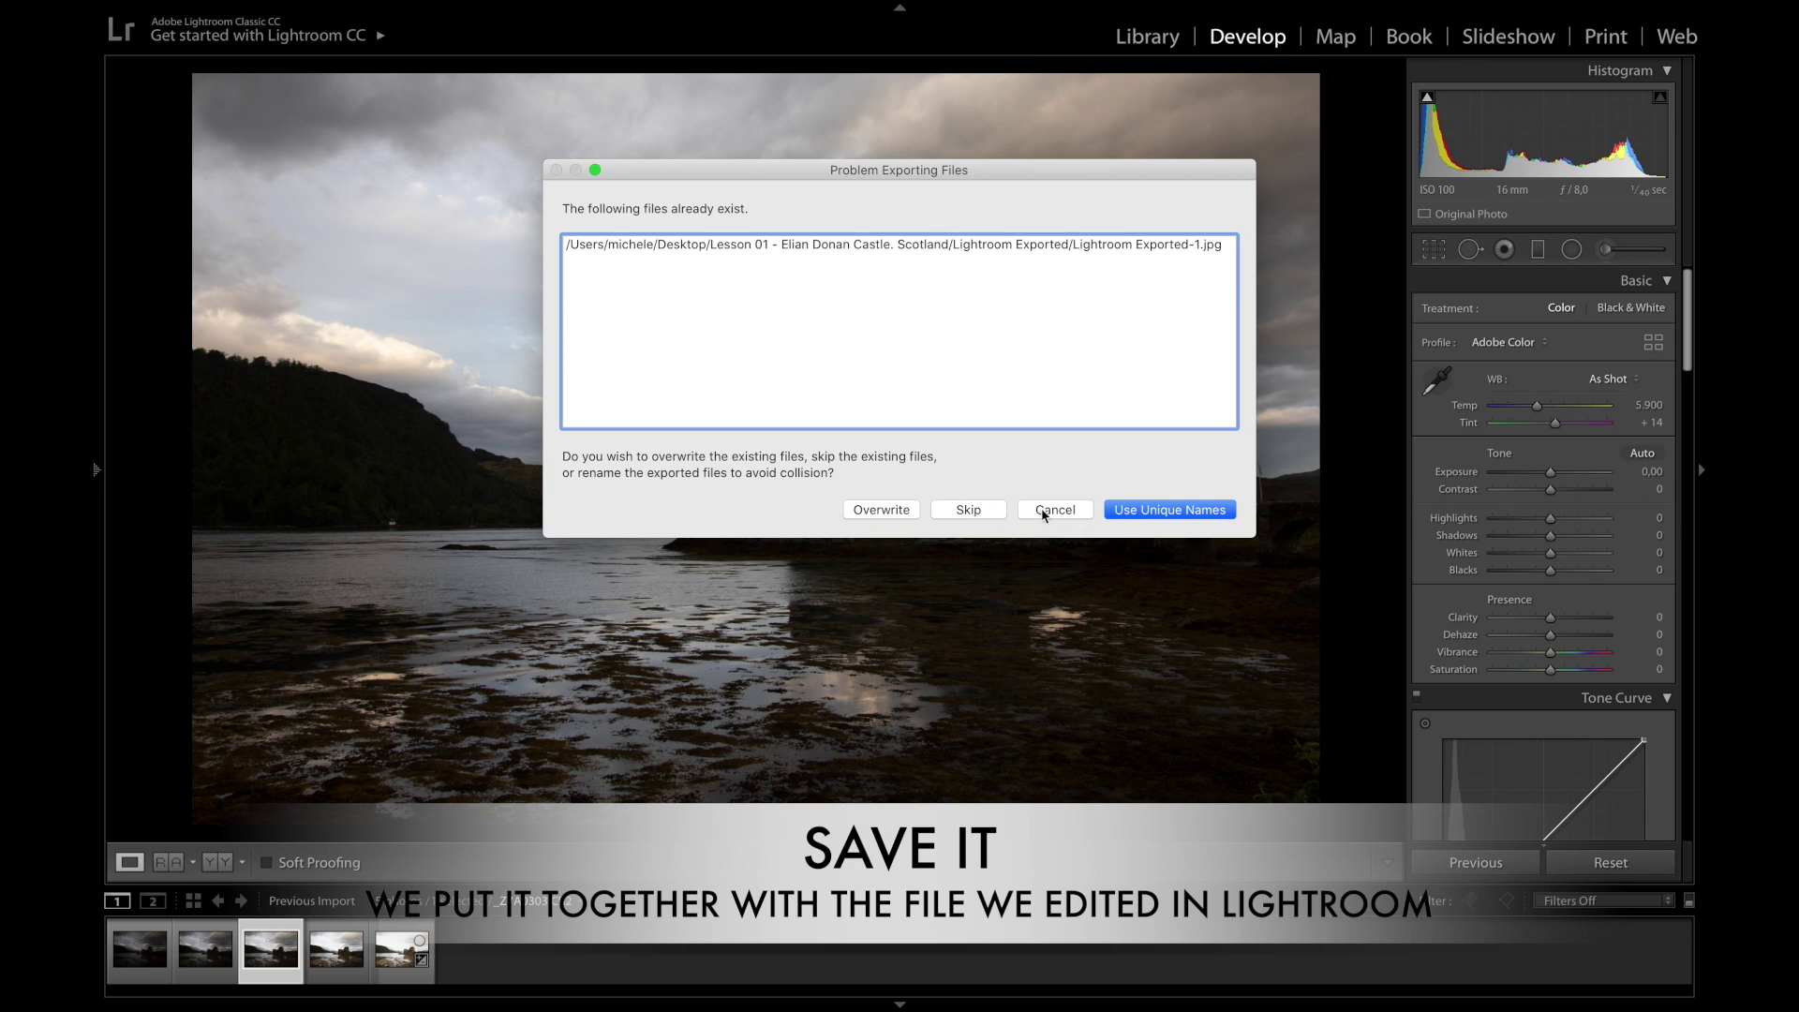
pyautogui.click(1152, 510)
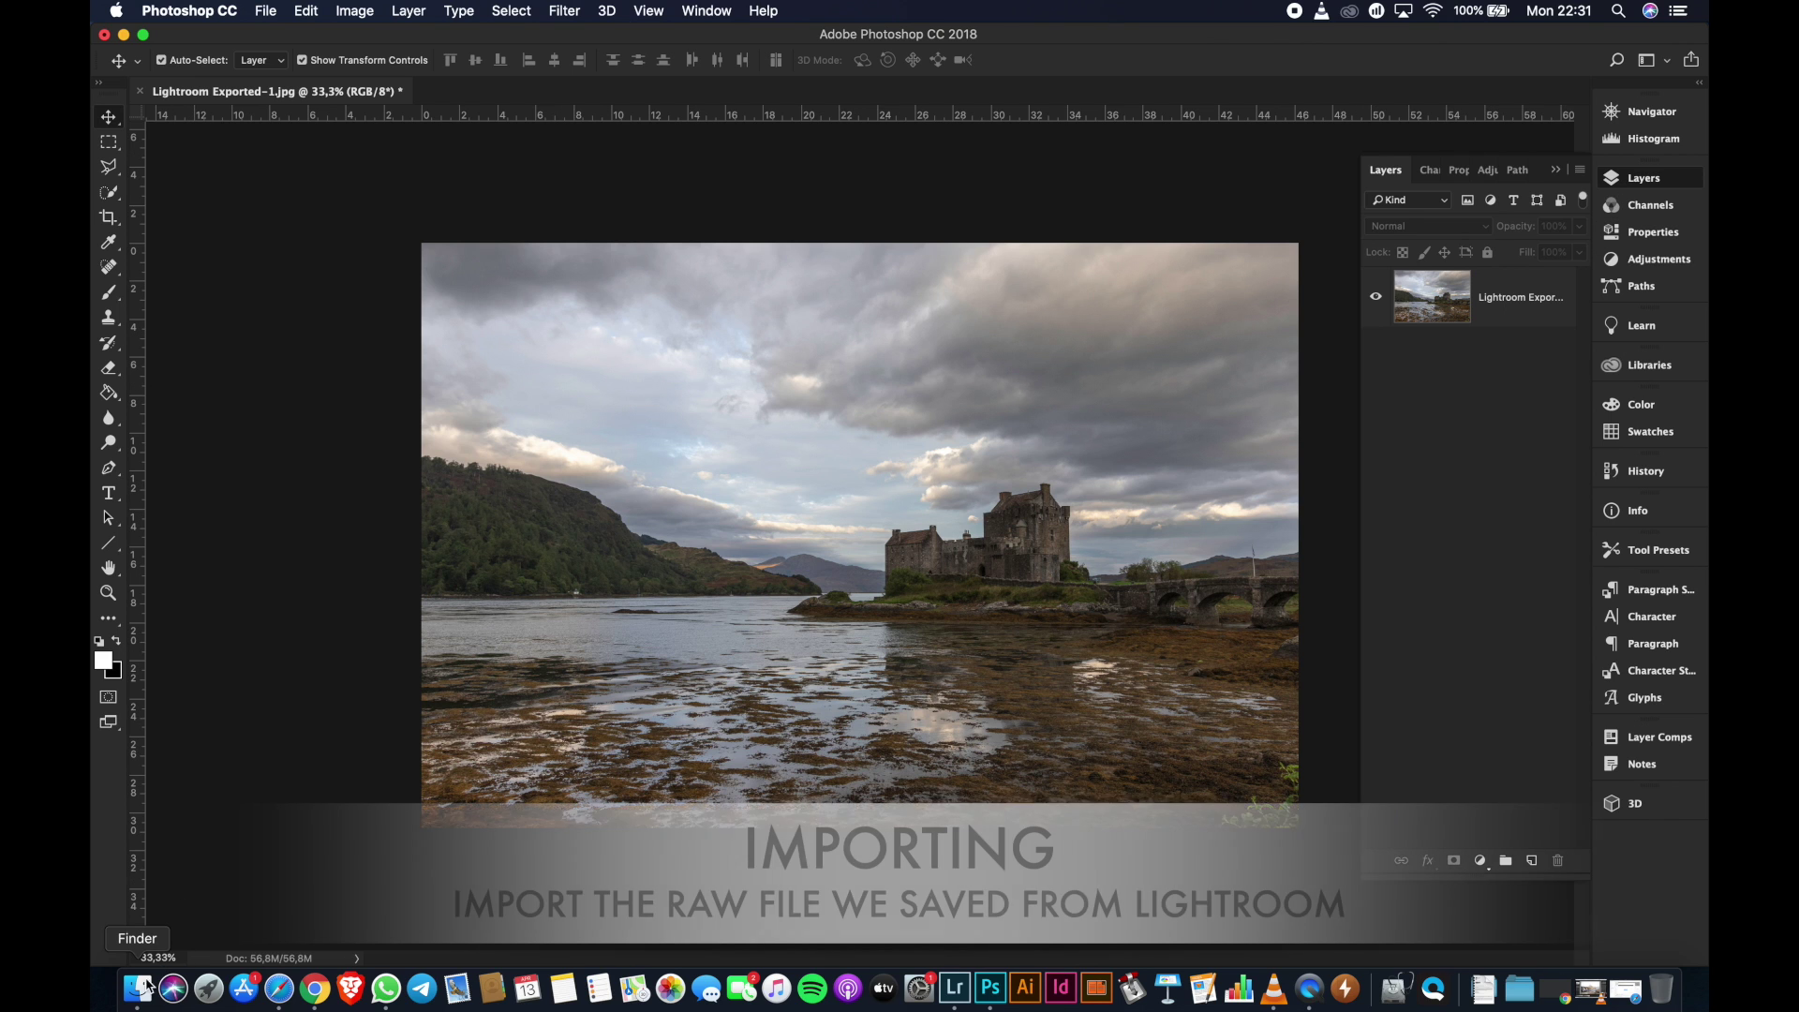
# In Finder, open Lightroom Exported-1-2.jpg from Lesson 01 > Lightroom Exported with Photoshop CC 2018
pyautogui.click(139, 988)
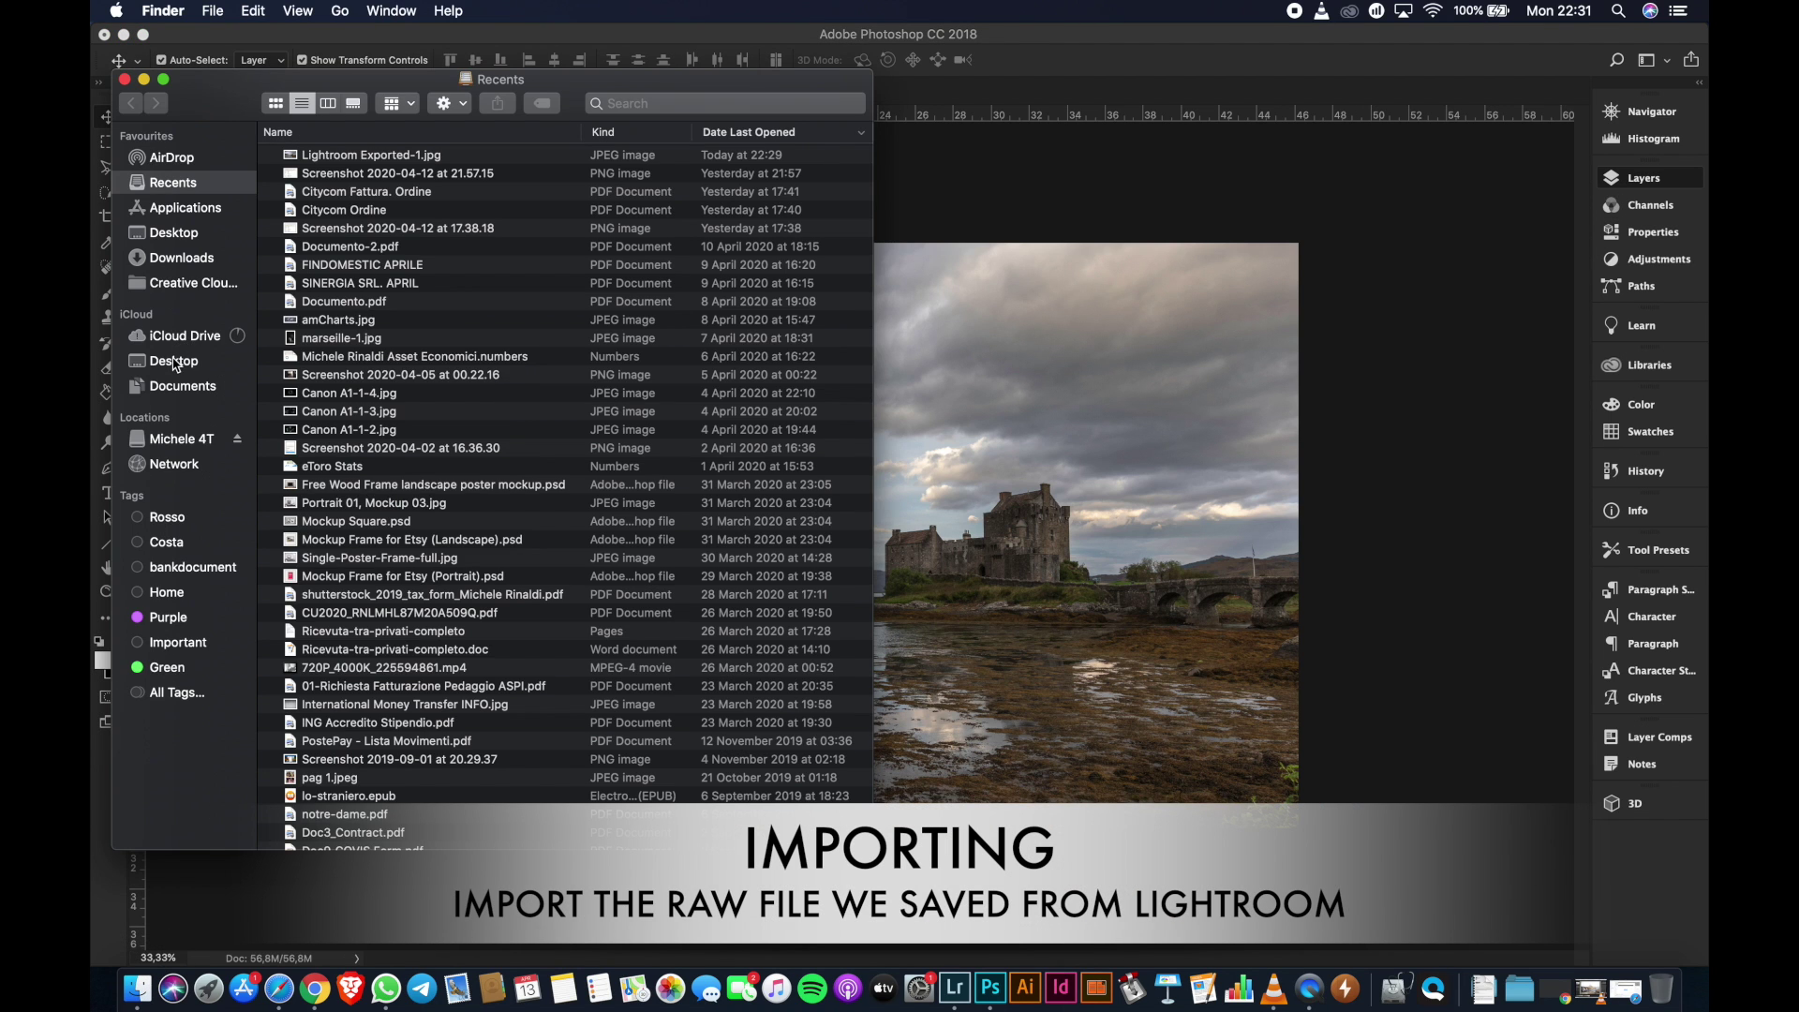
pyautogui.click(174, 362)
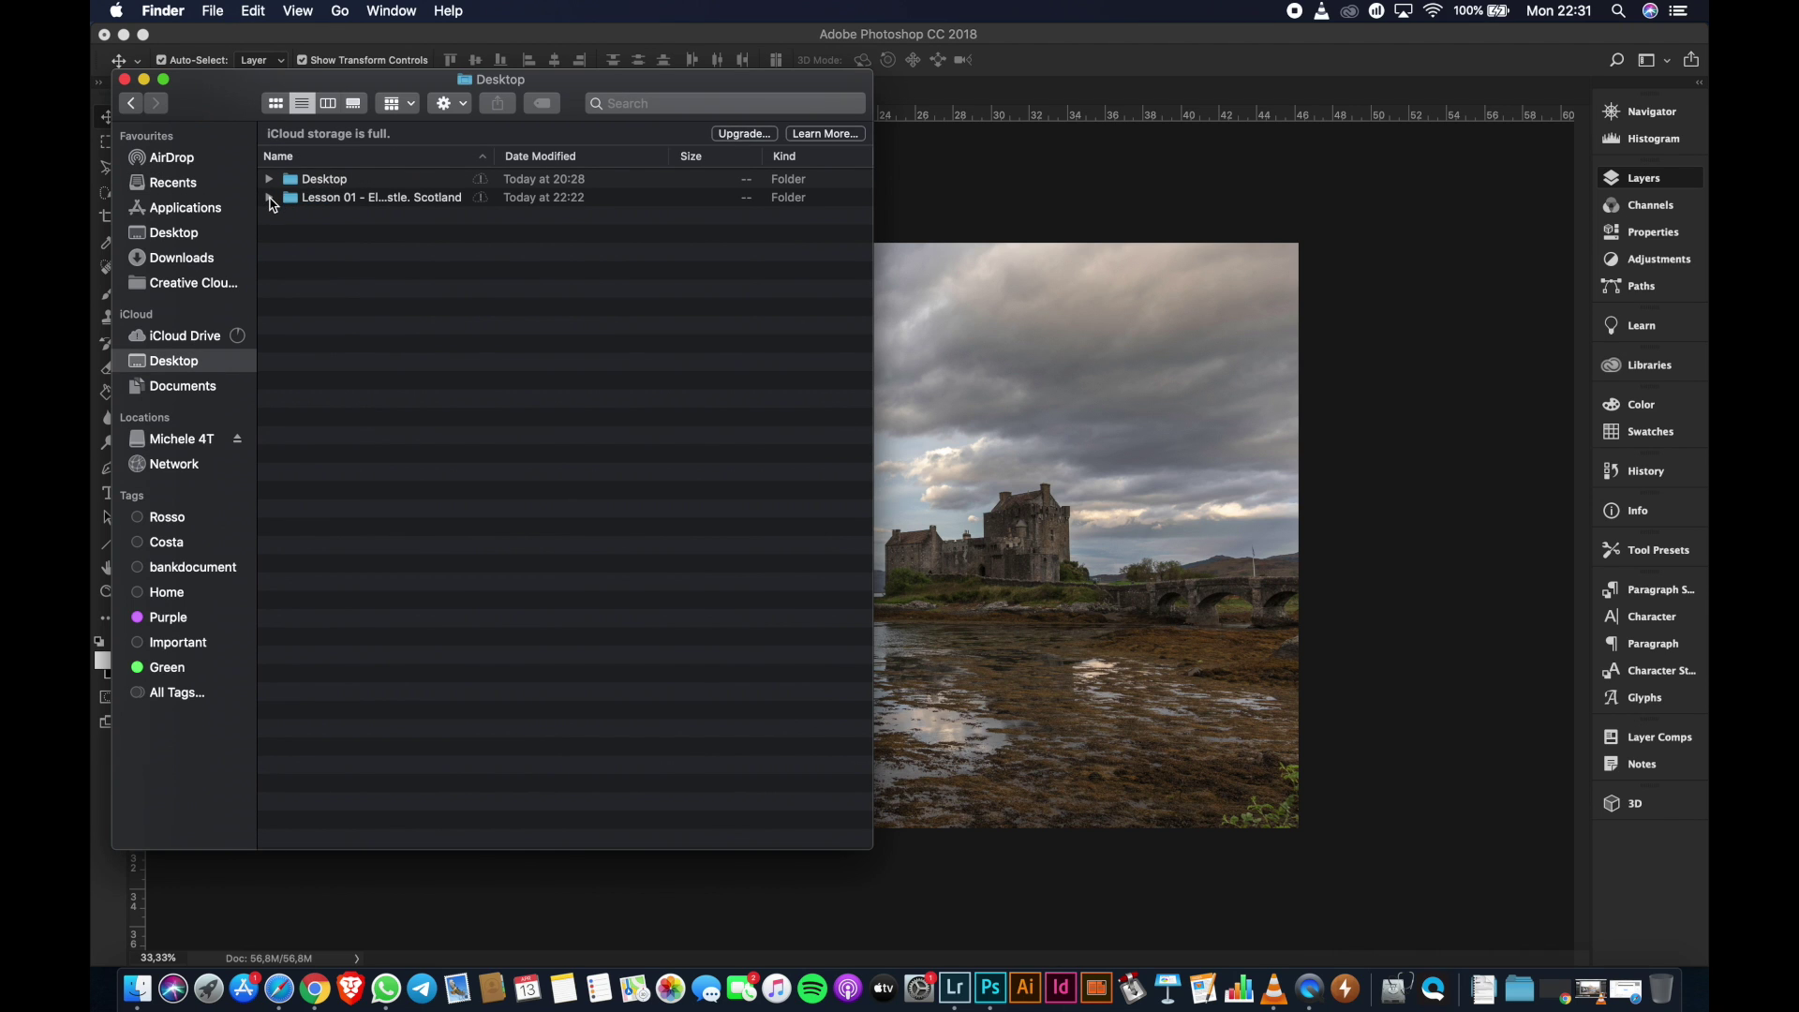
pyautogui.click(269, 197)
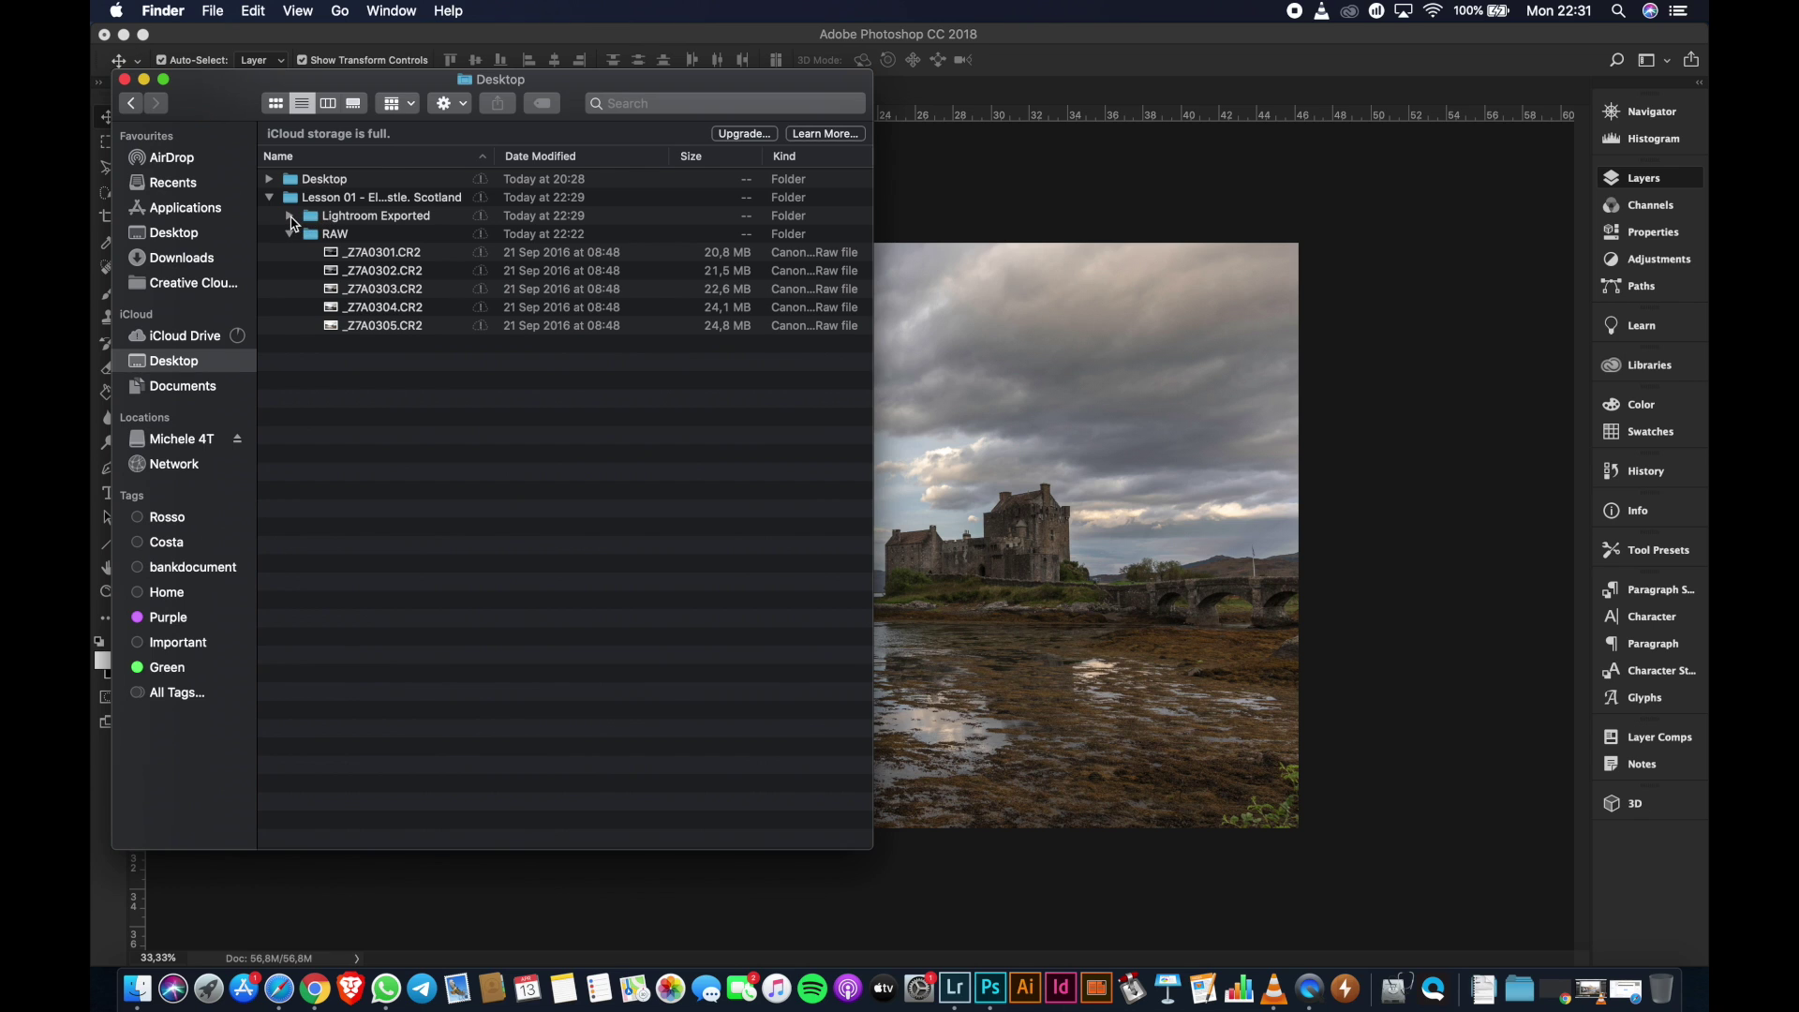
pyautogui.click(290, 216)
pyautogui.click(411, 236)
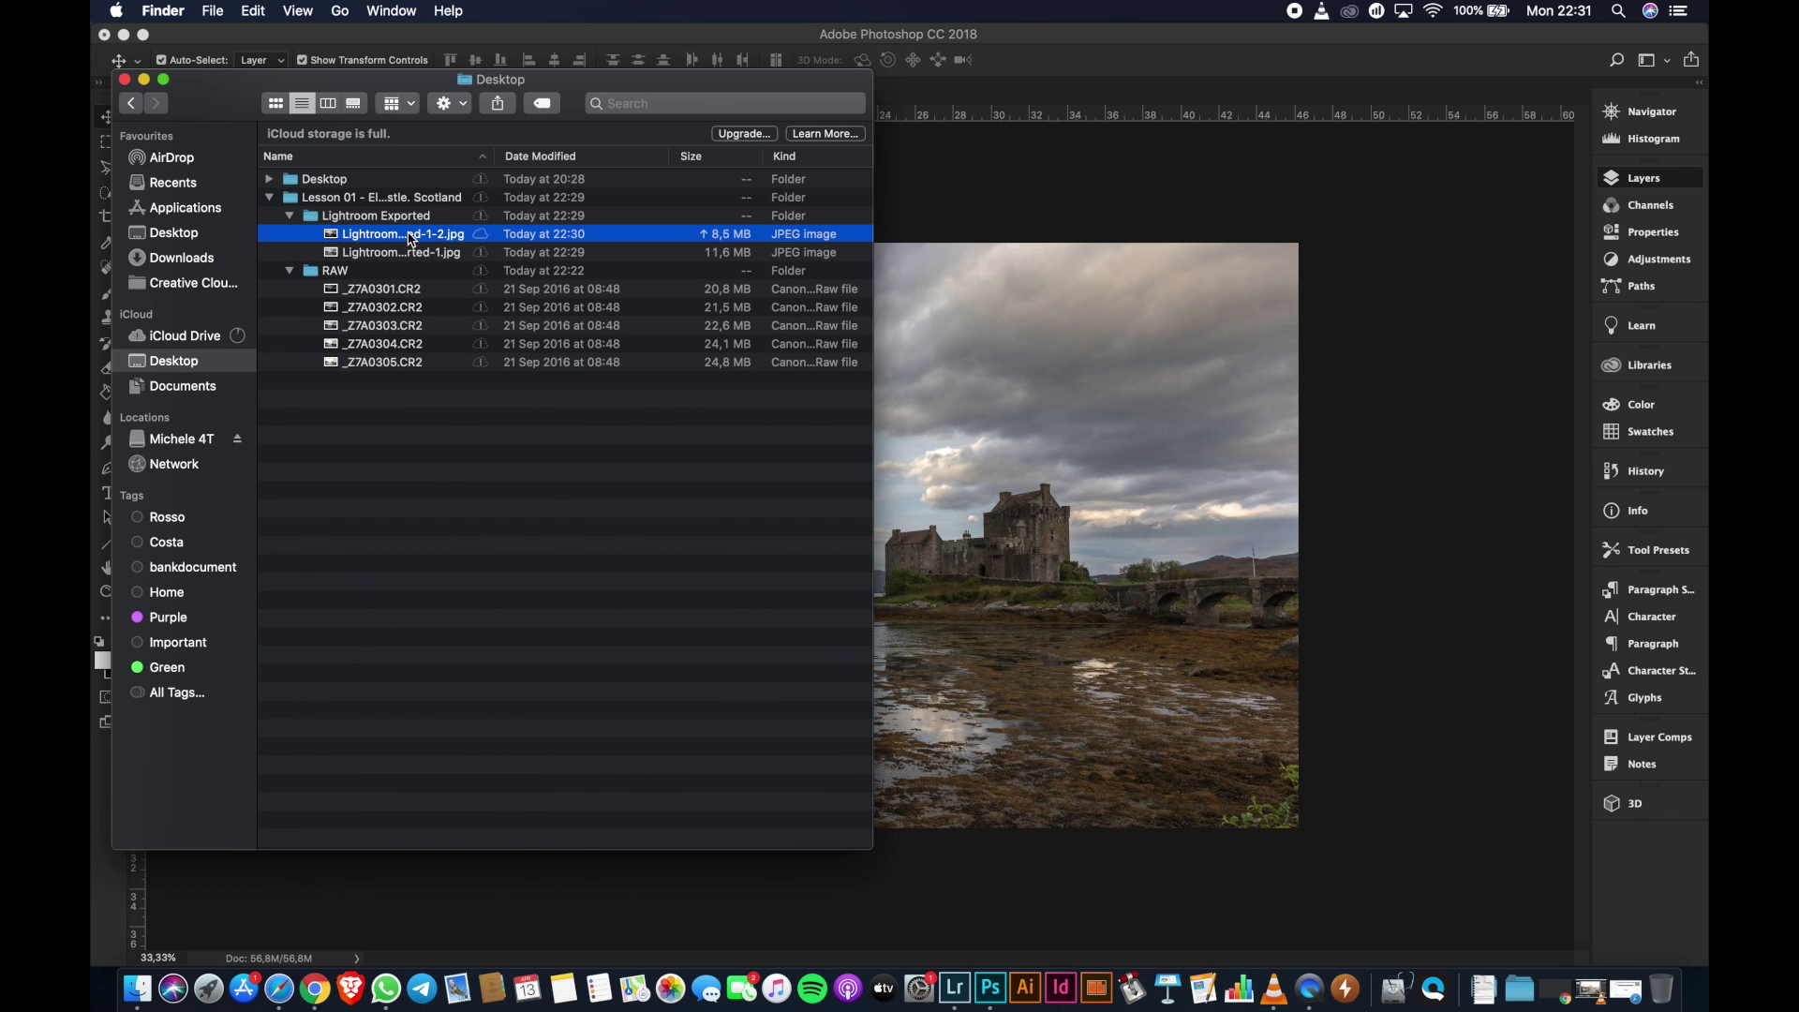
pyautogui.click(405, 255)
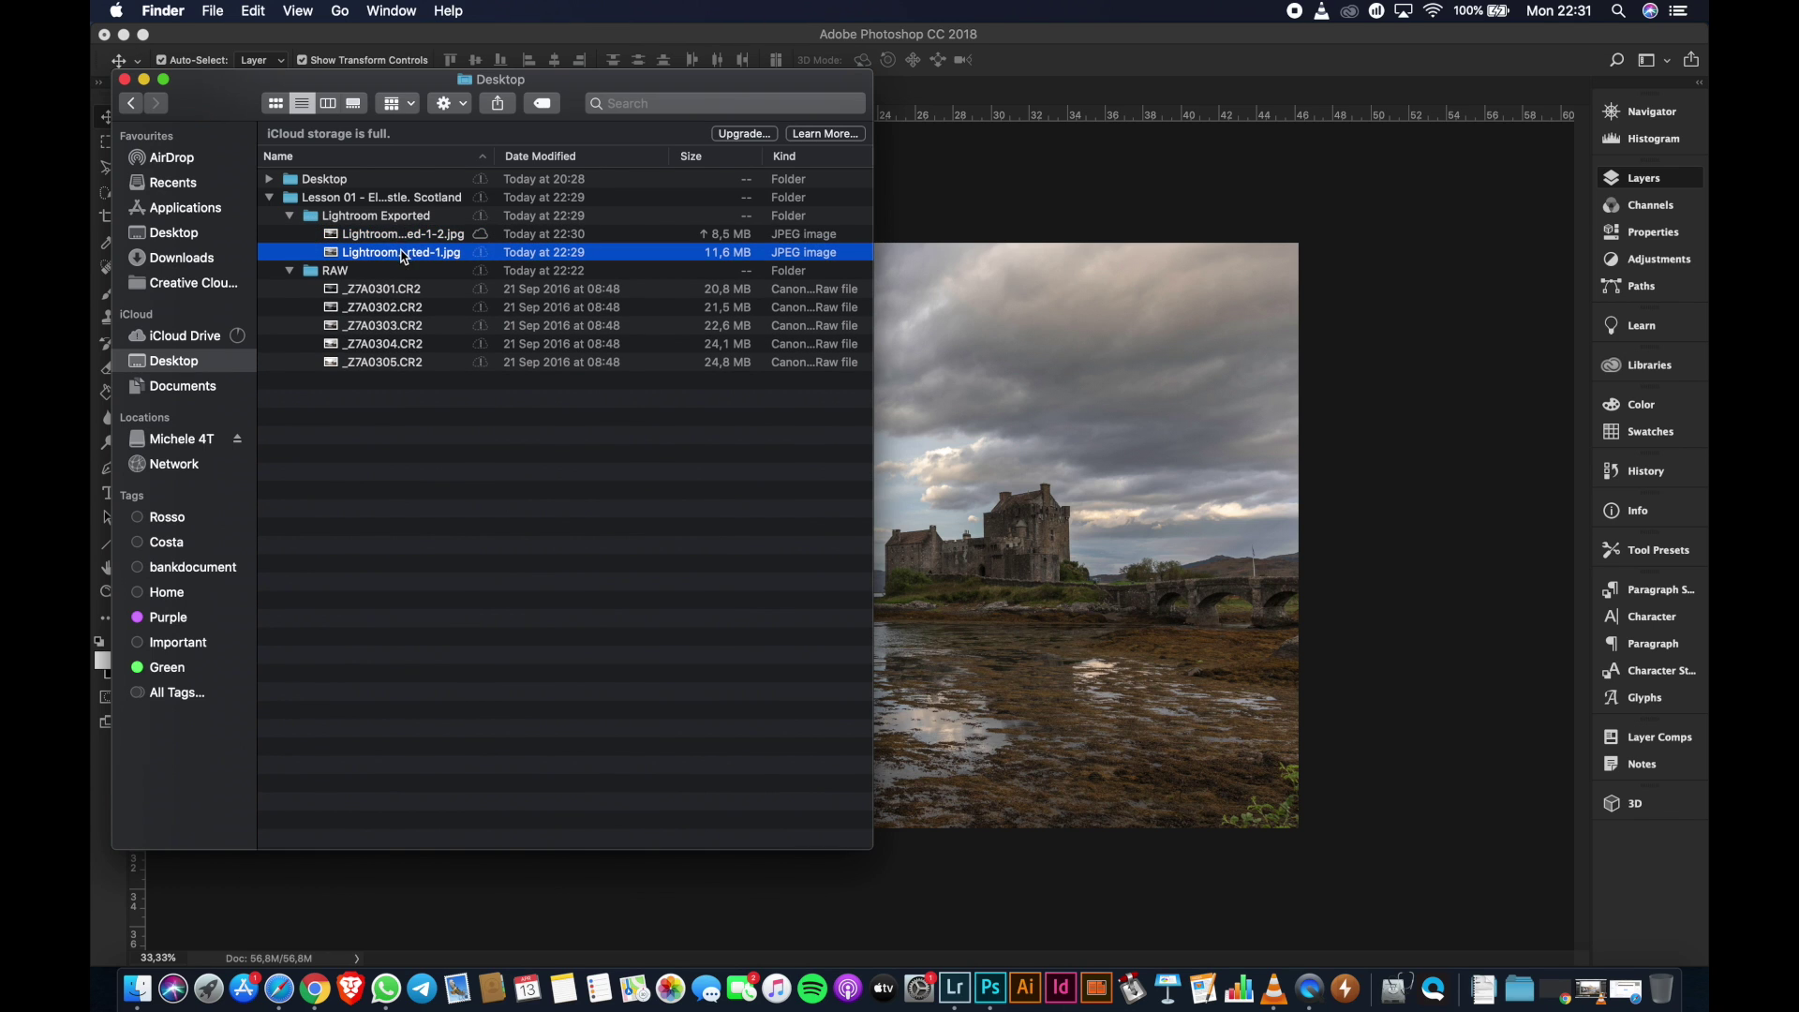
pyautogui.click(401, 238)
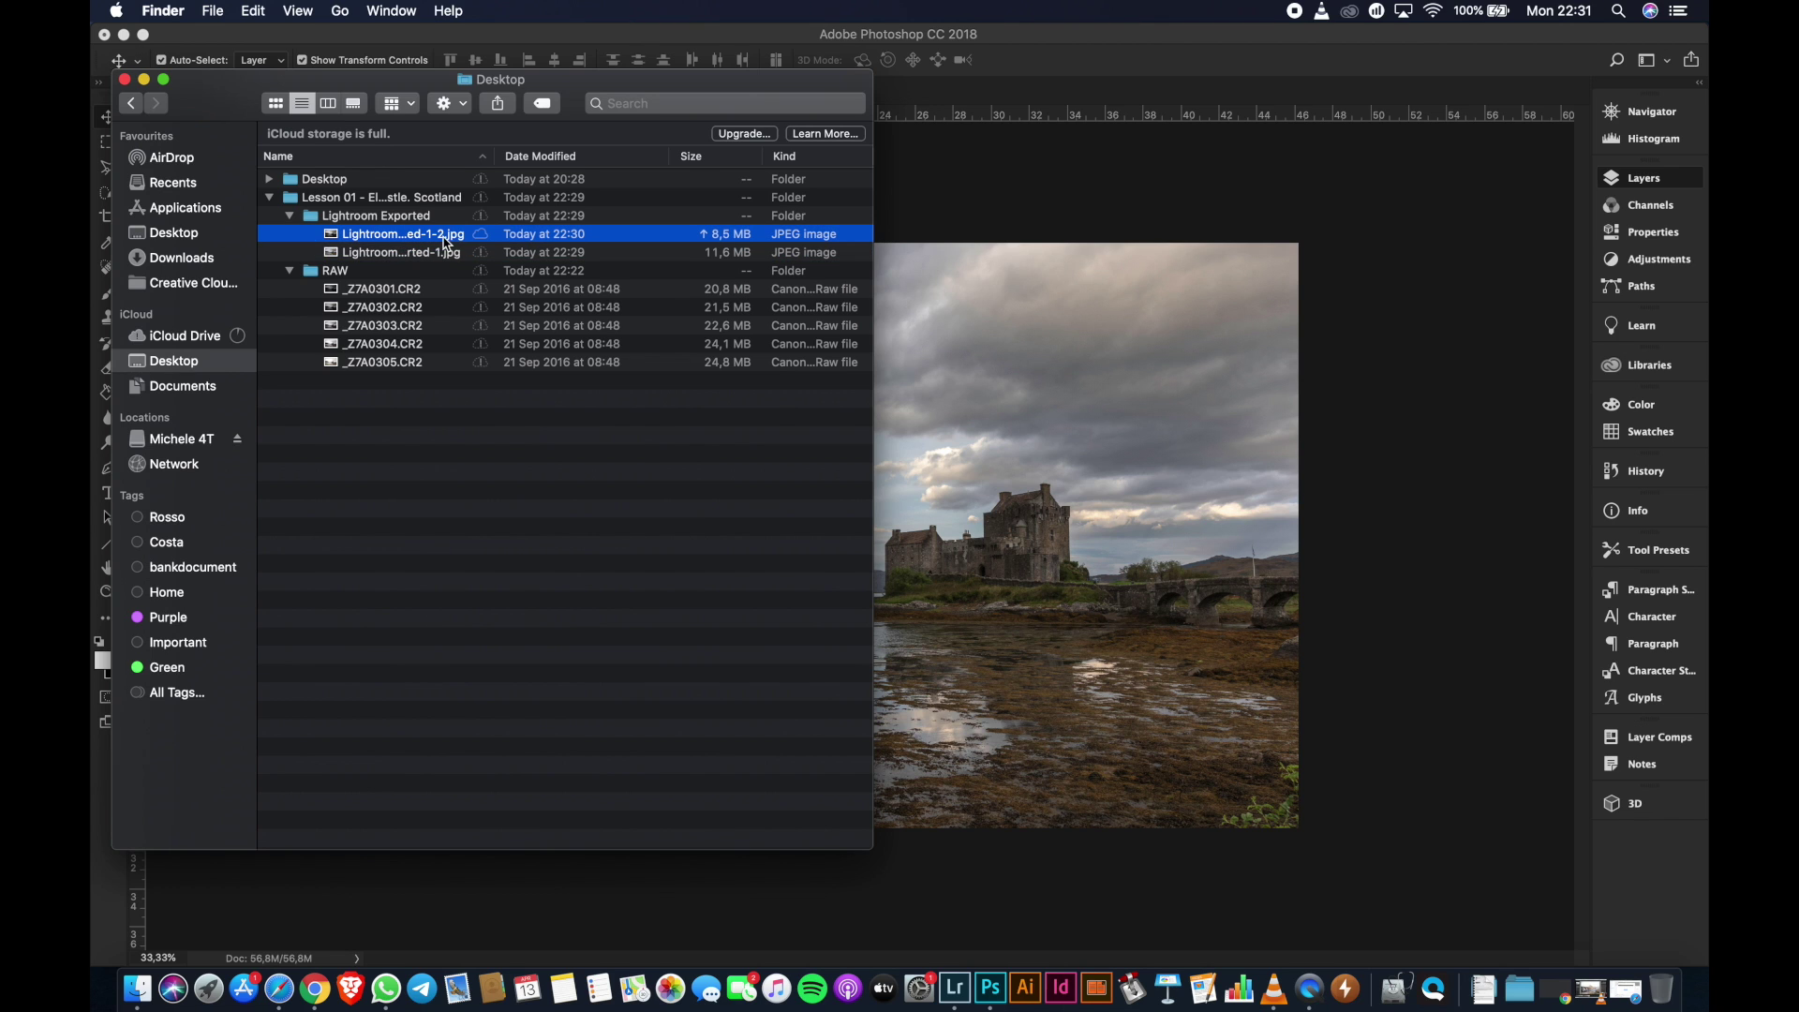
pyautogui.rightClick(408, 240)
pyautogui.moveTo(534, 261)
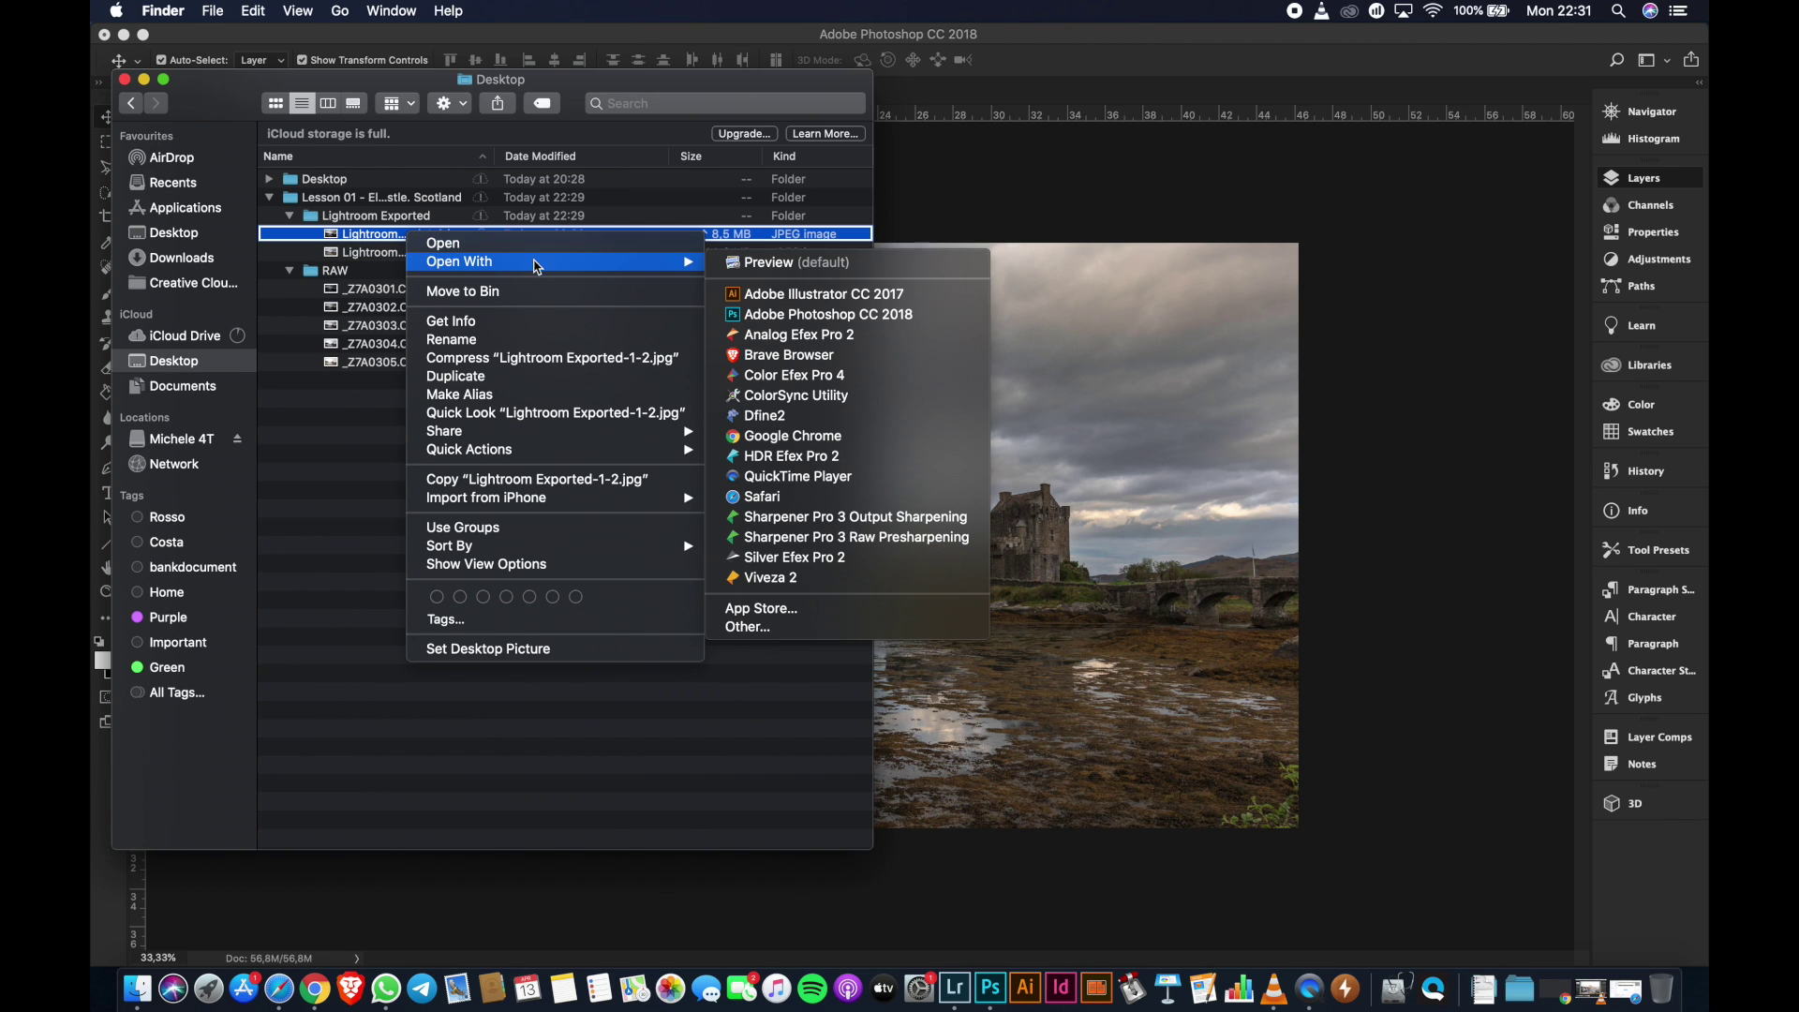
pyautogui.click(752, 316)
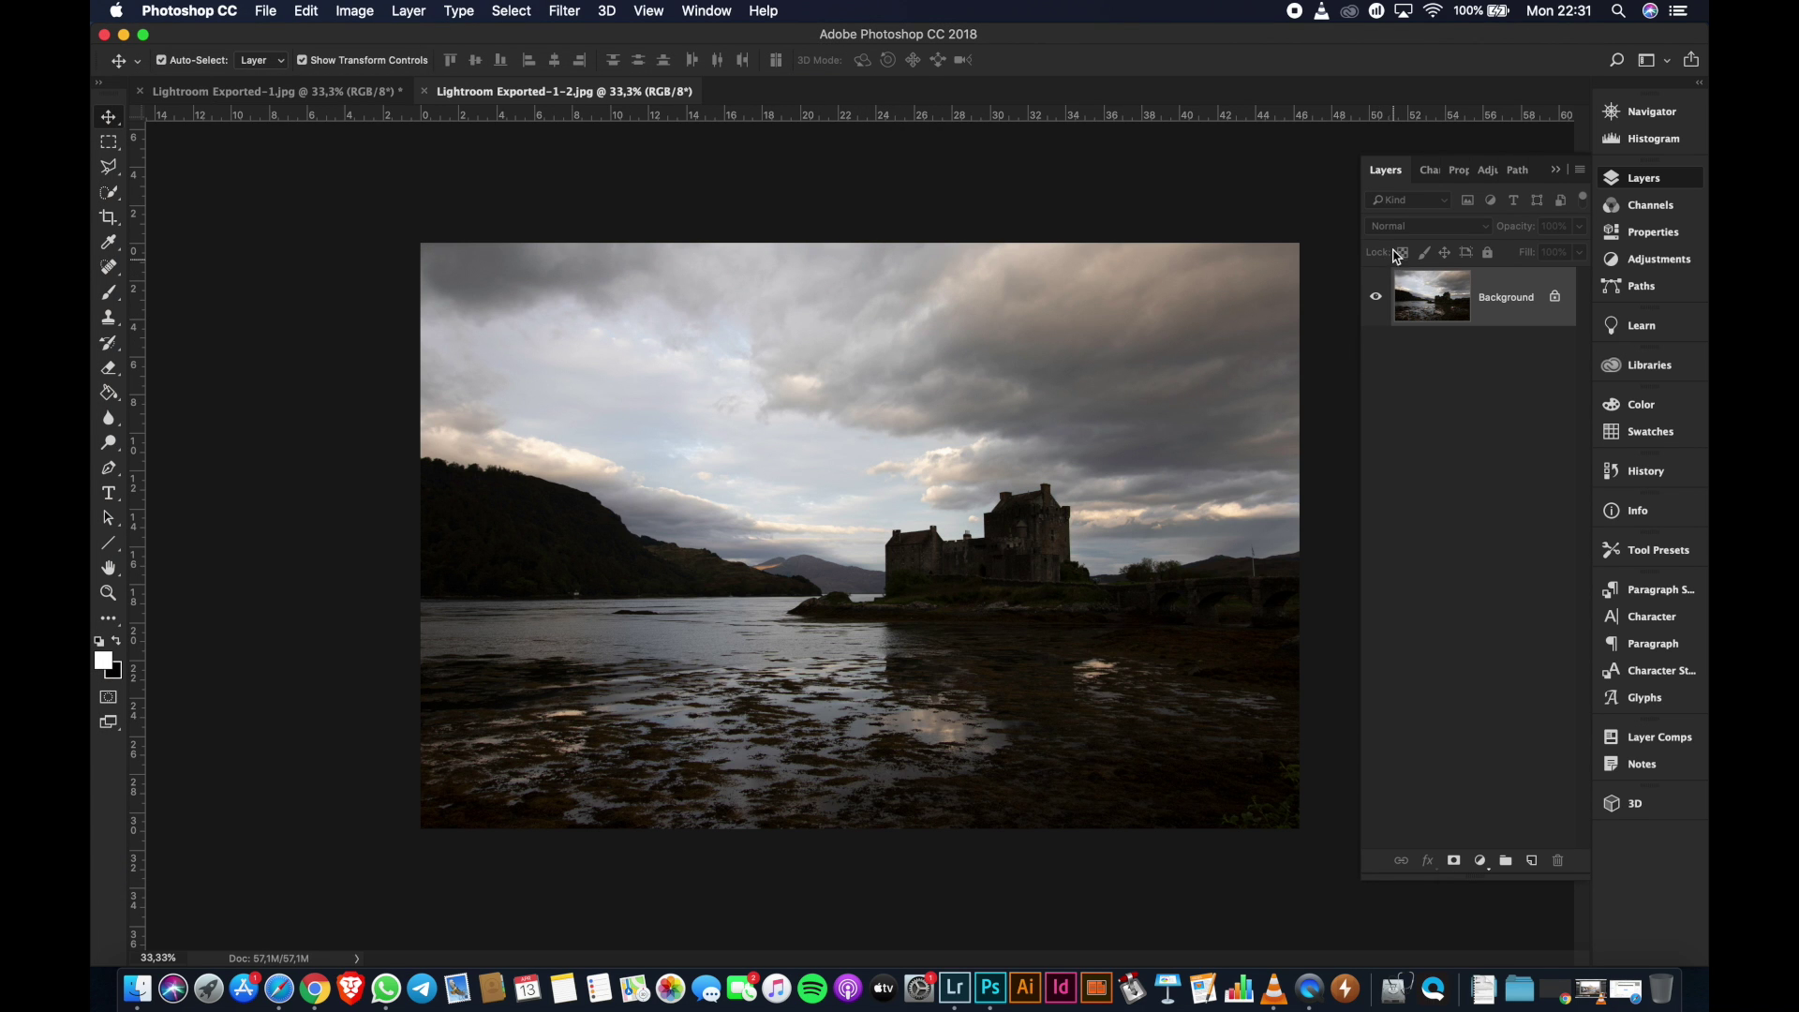
# Unlock the layer, marquee-select the whole image, Copy Merged, and return to Lightroom Exported-1.jpg
pyautogui.click(1555, 297)
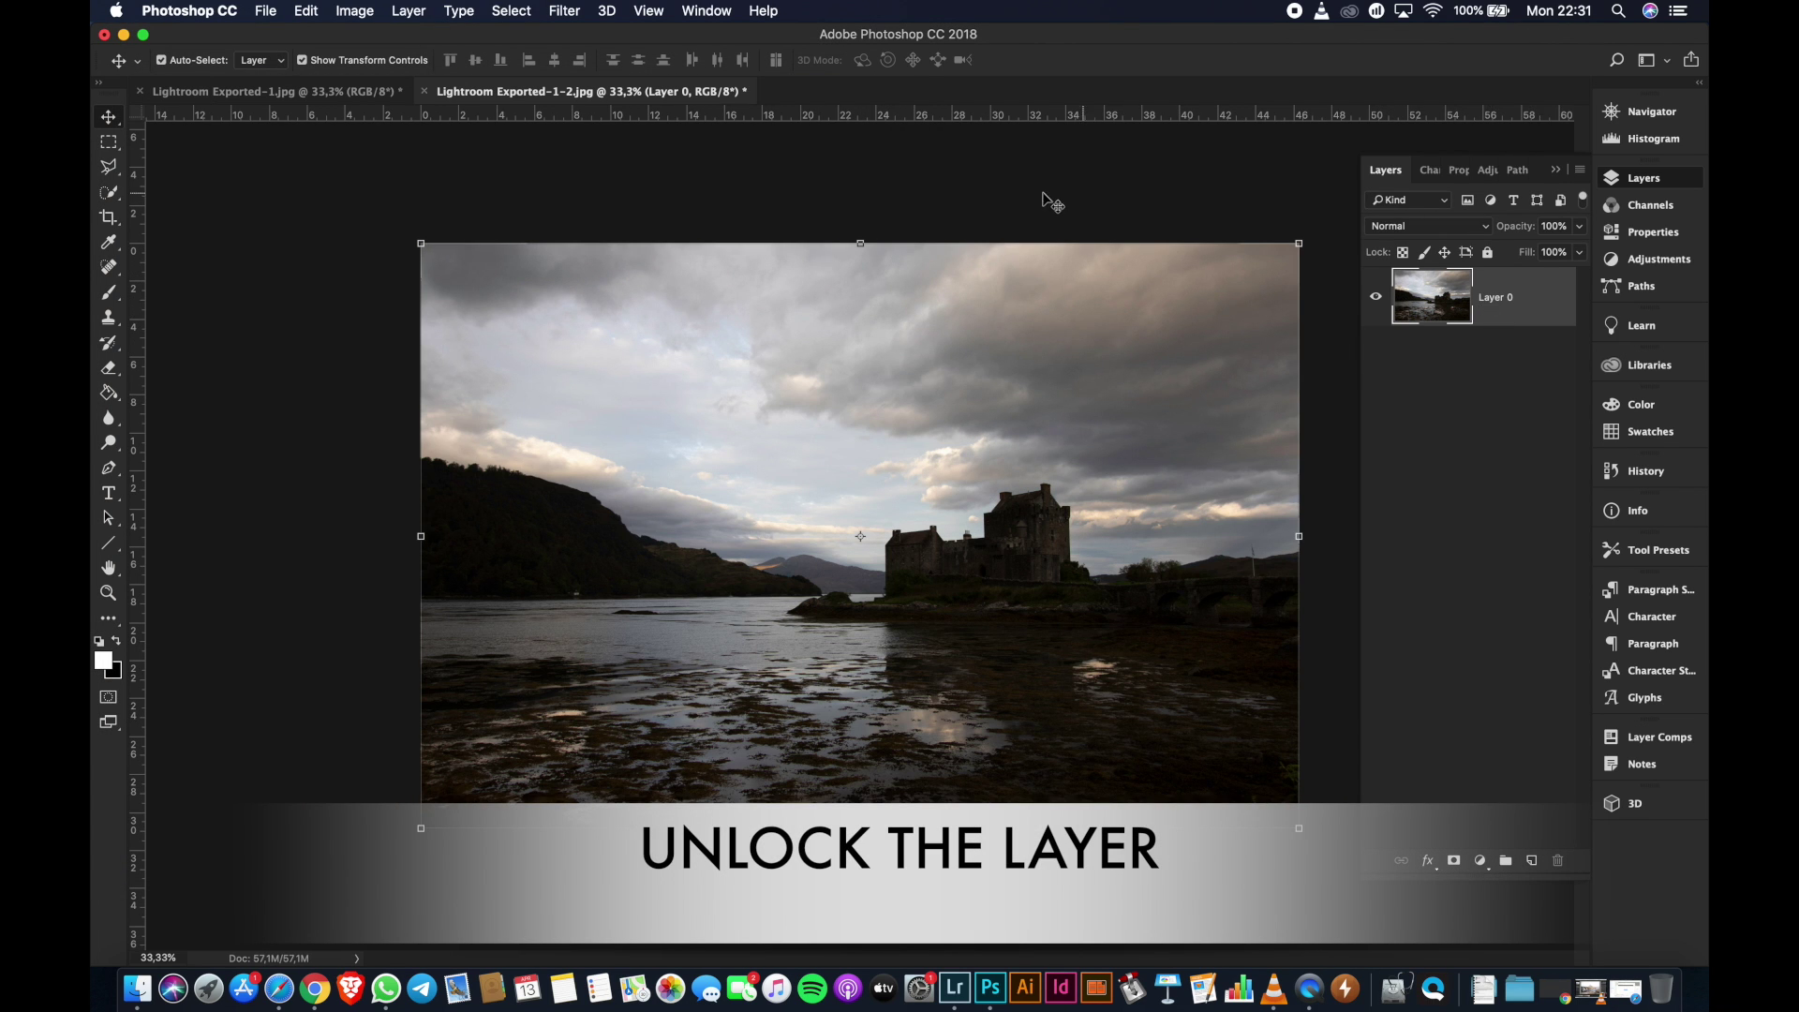
pyautogui.click(1451, 387)
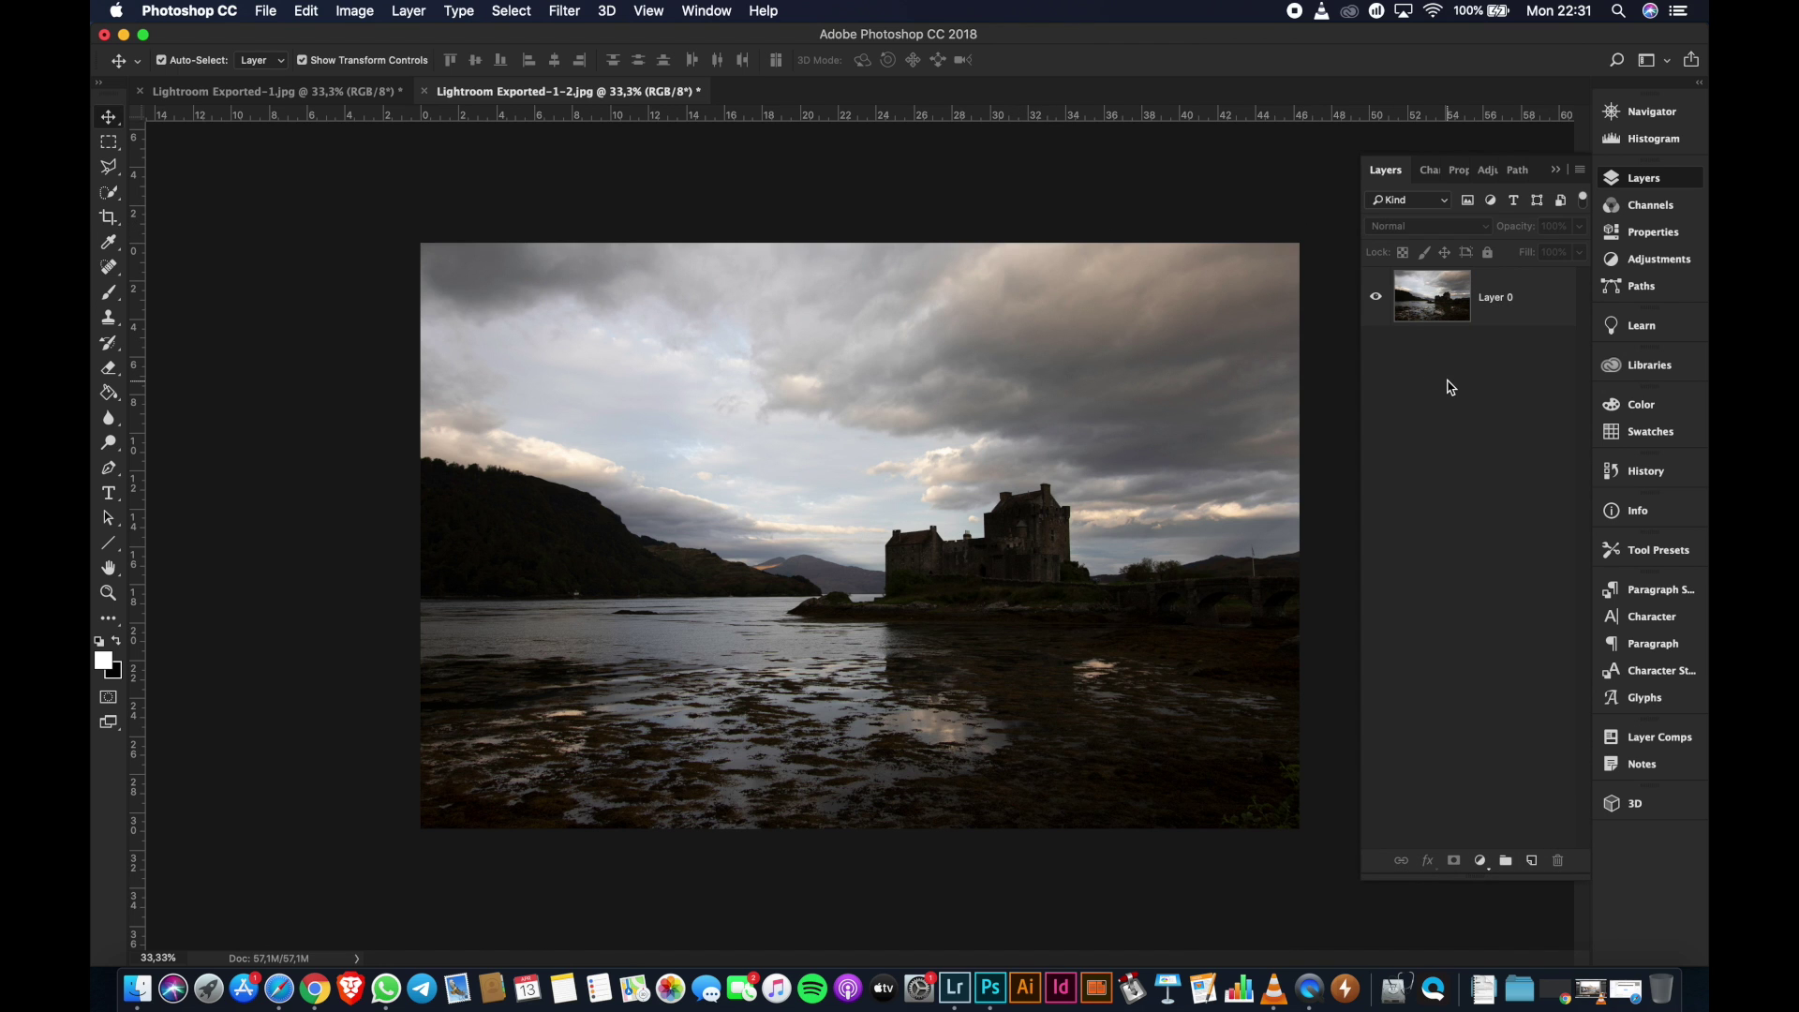
pyautogui.click(110, 146)
pyautogui.moveTo(371, 244); pyautogui.dragTo(1364, 848)
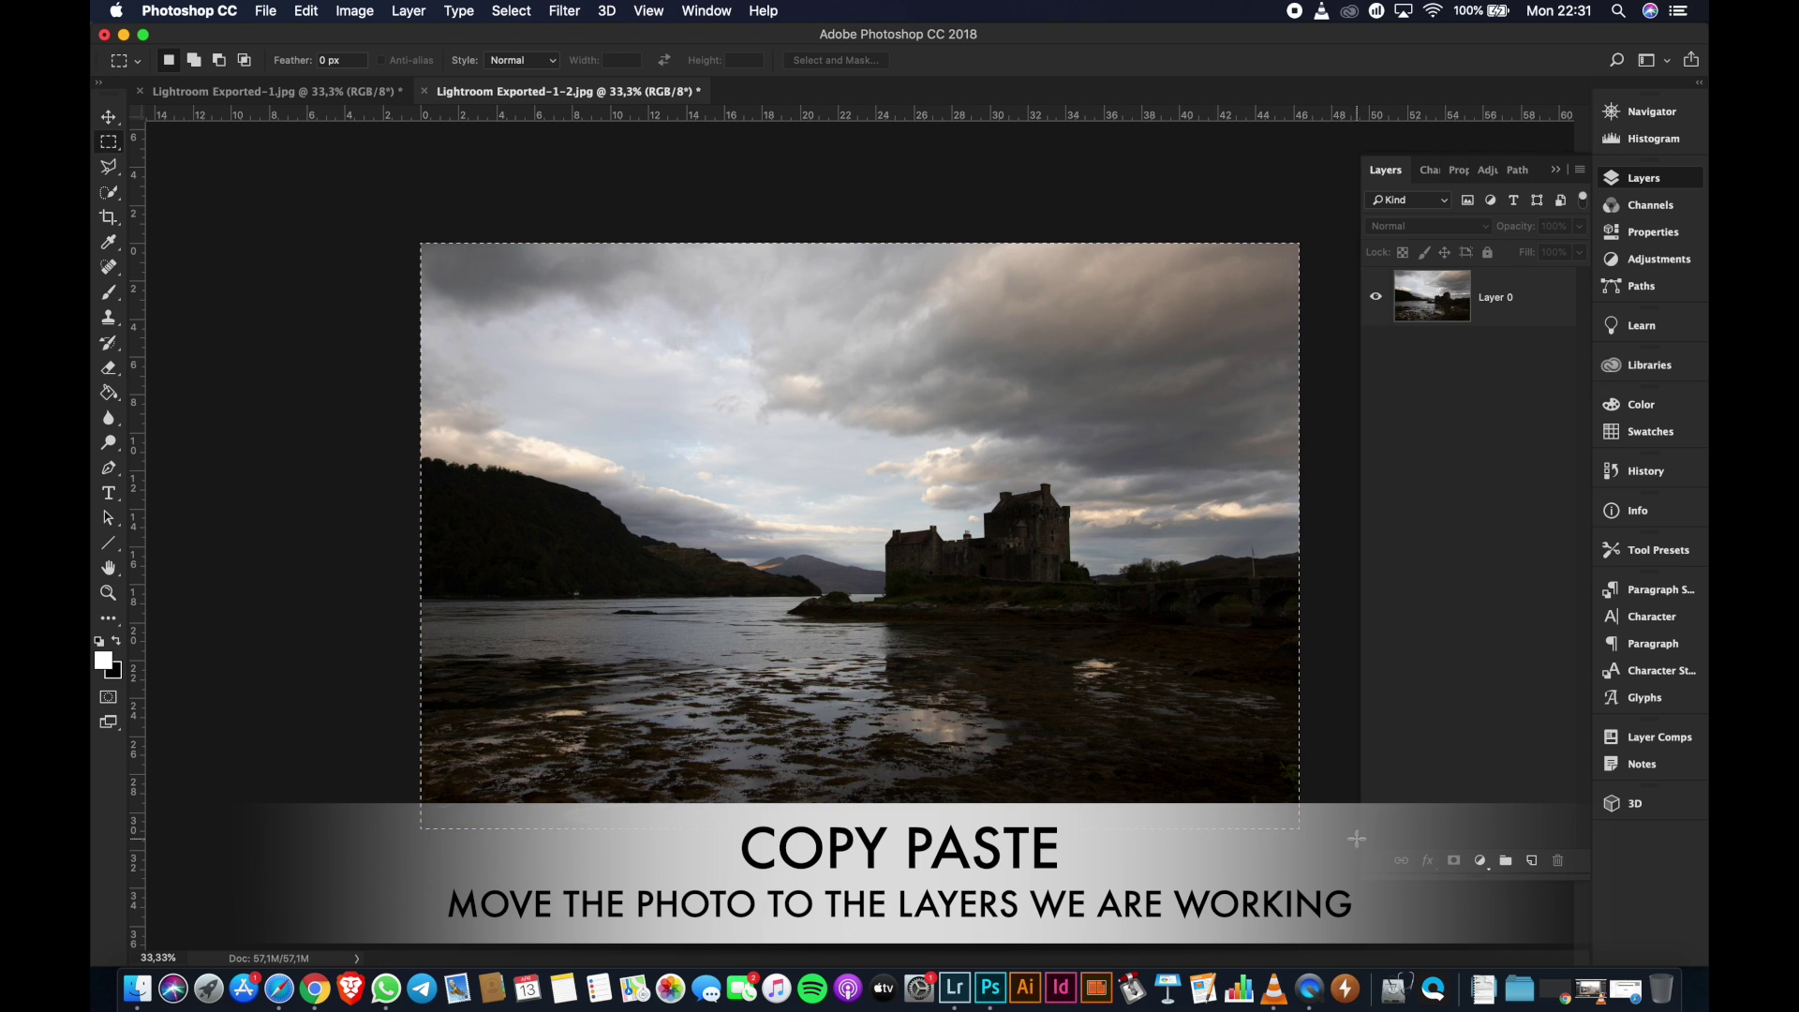
pyautogui.click(266, 13)
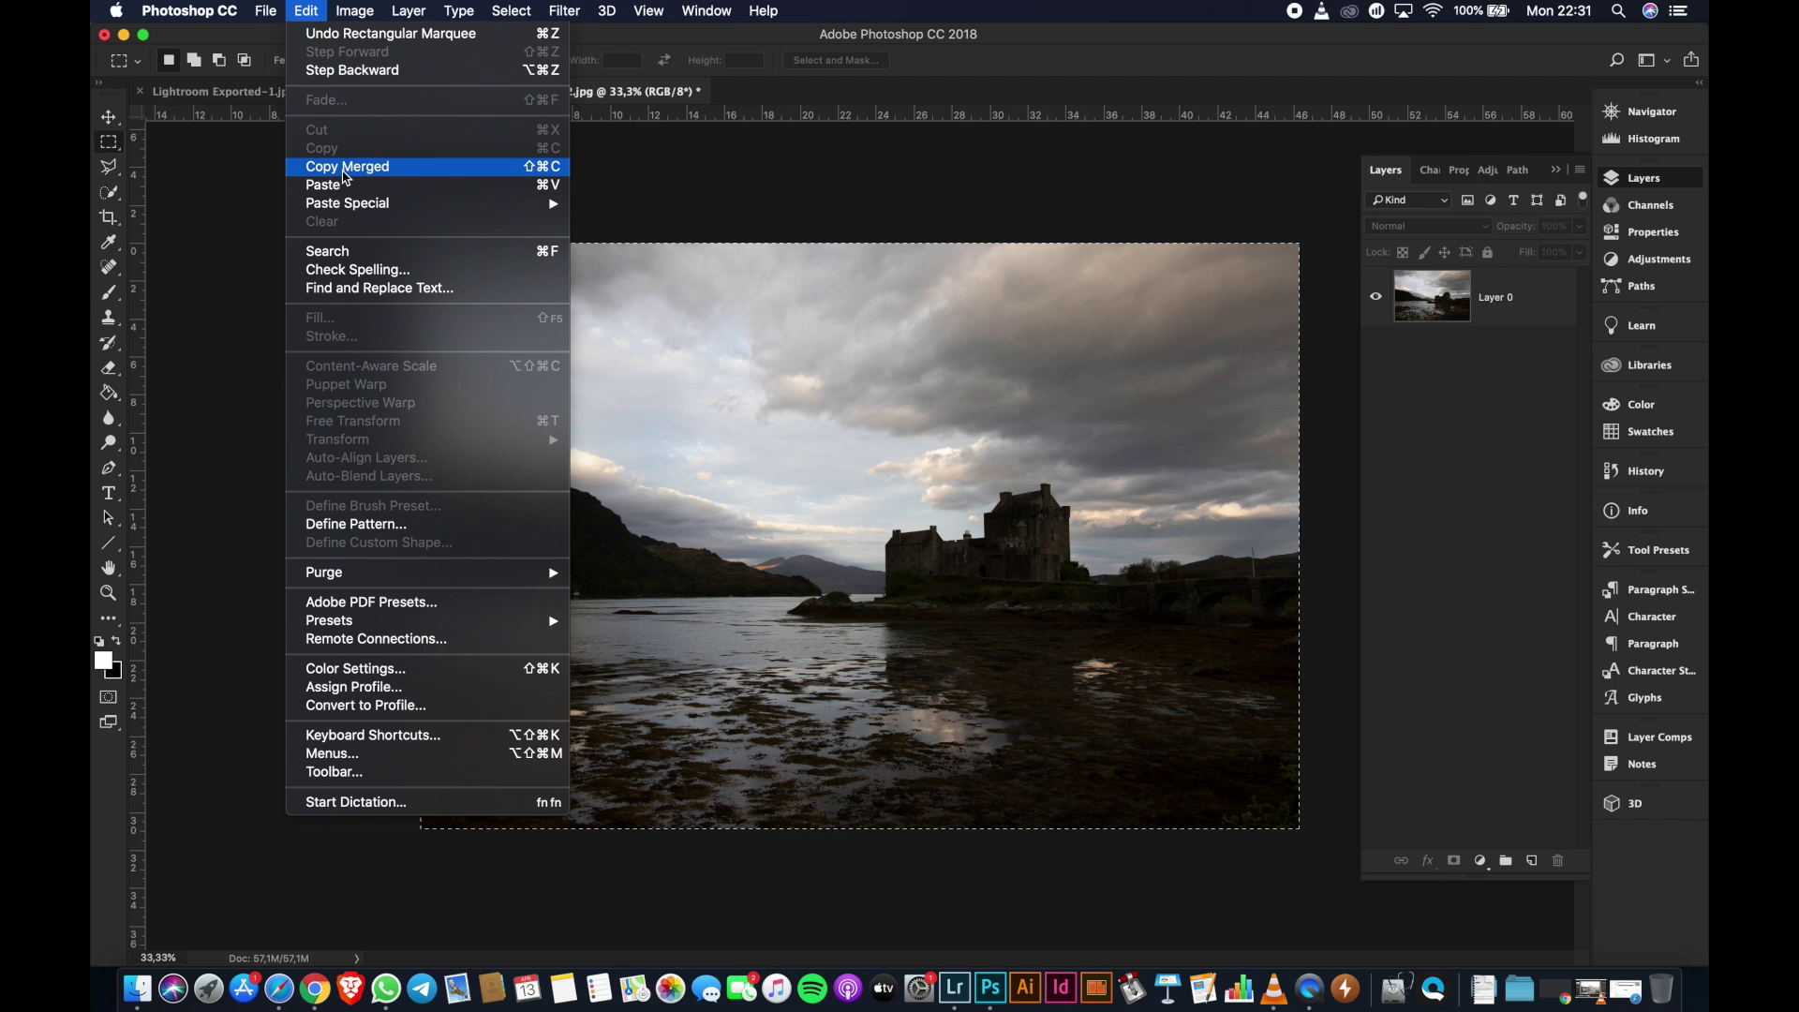
pyautogui.click(345, 169)
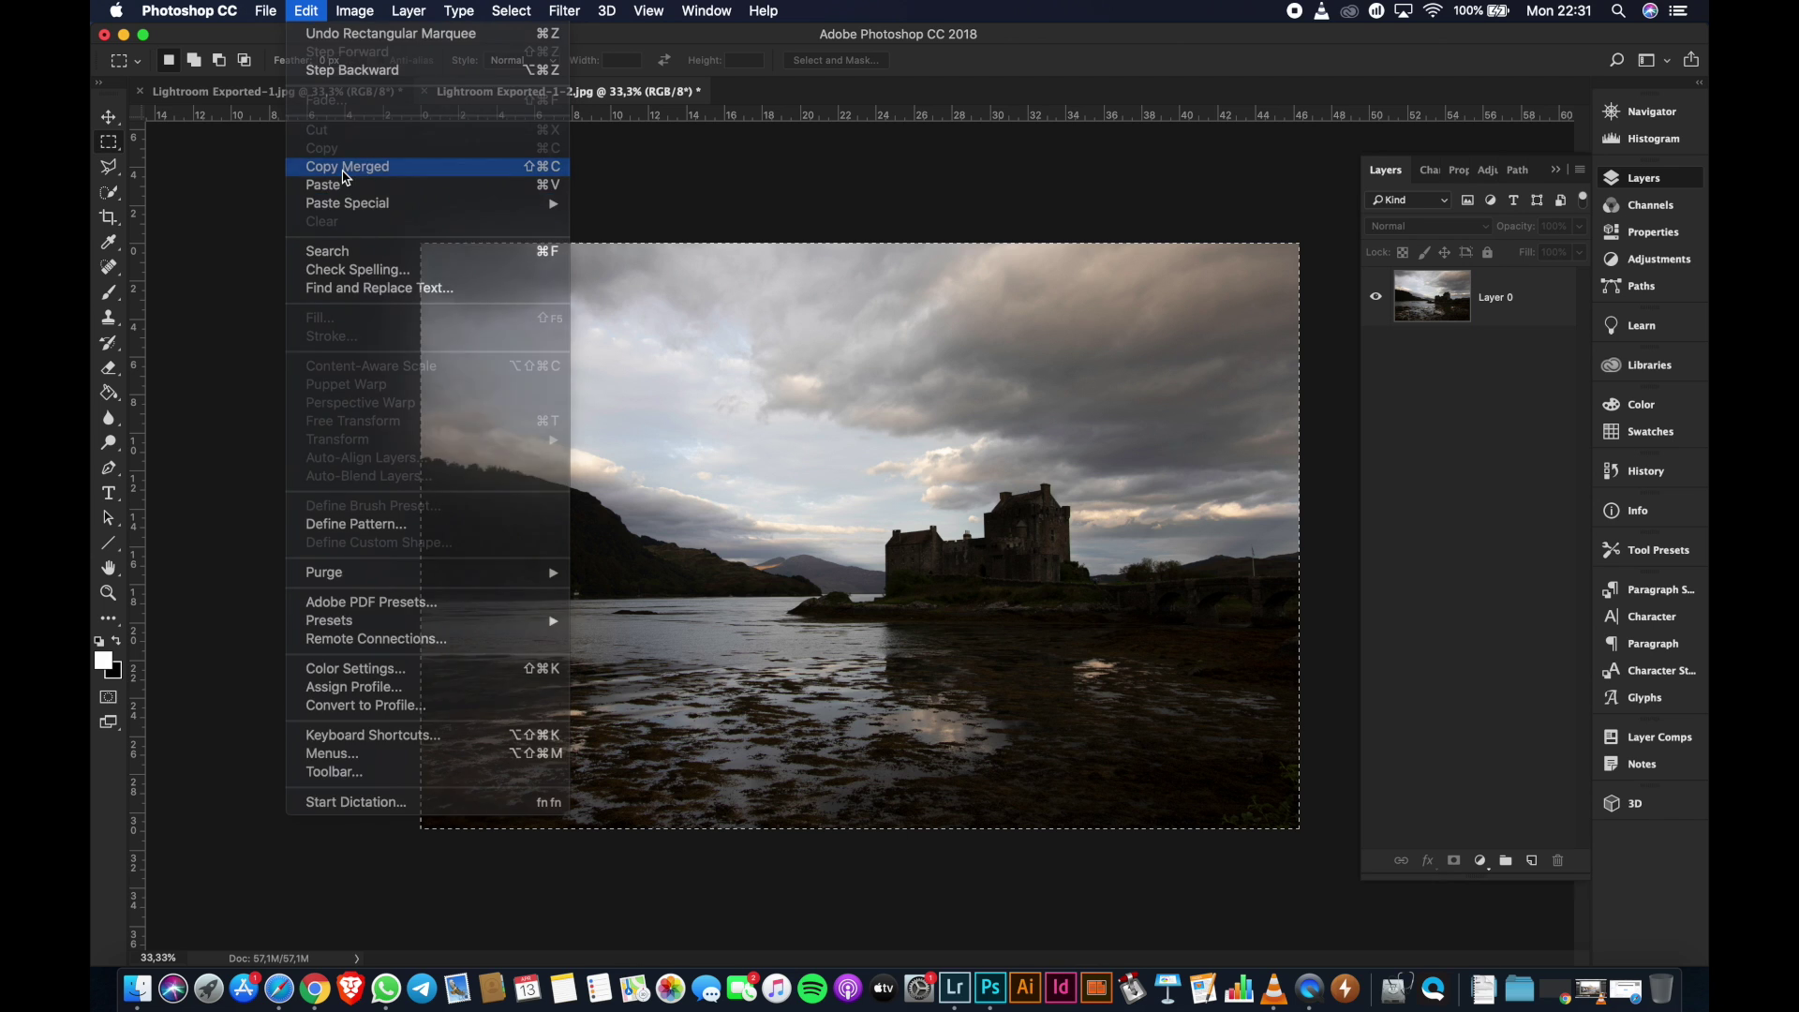
pyautogui.click(318, 95)
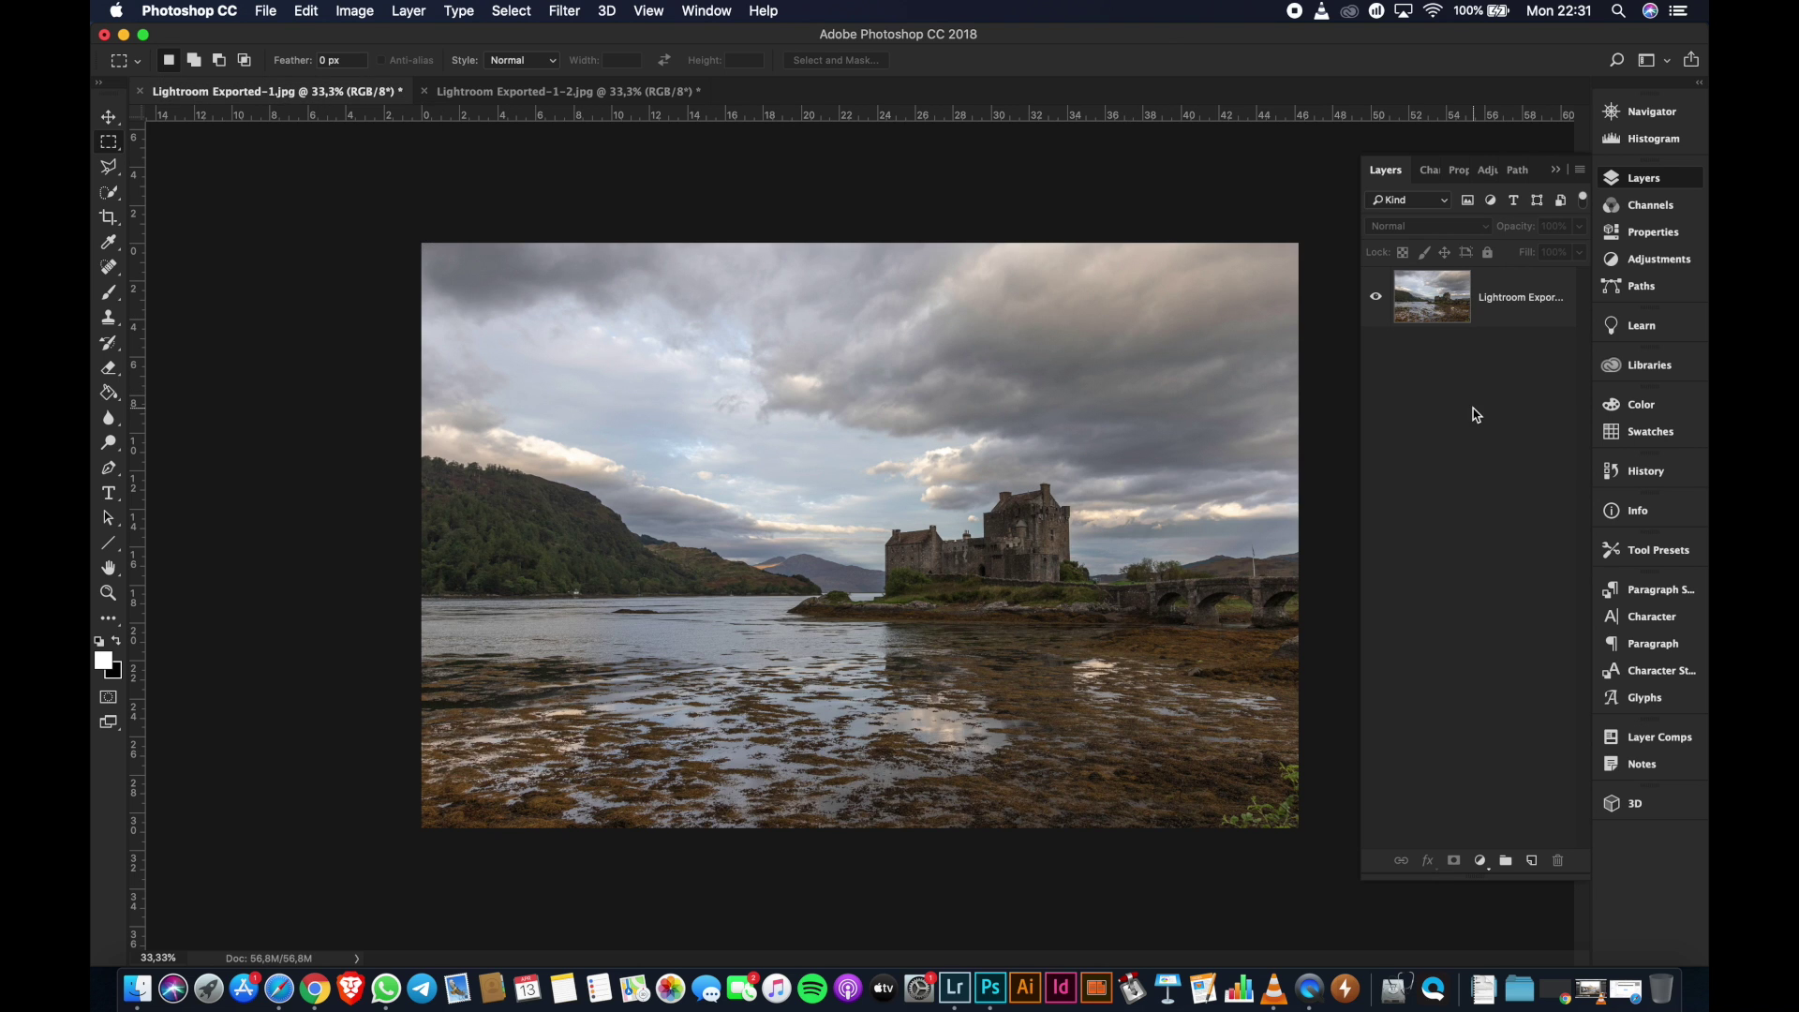
# Paste the darker photo into a new blank layer, rename it Original, and drag it down
pyautogui.click(1532, 860)
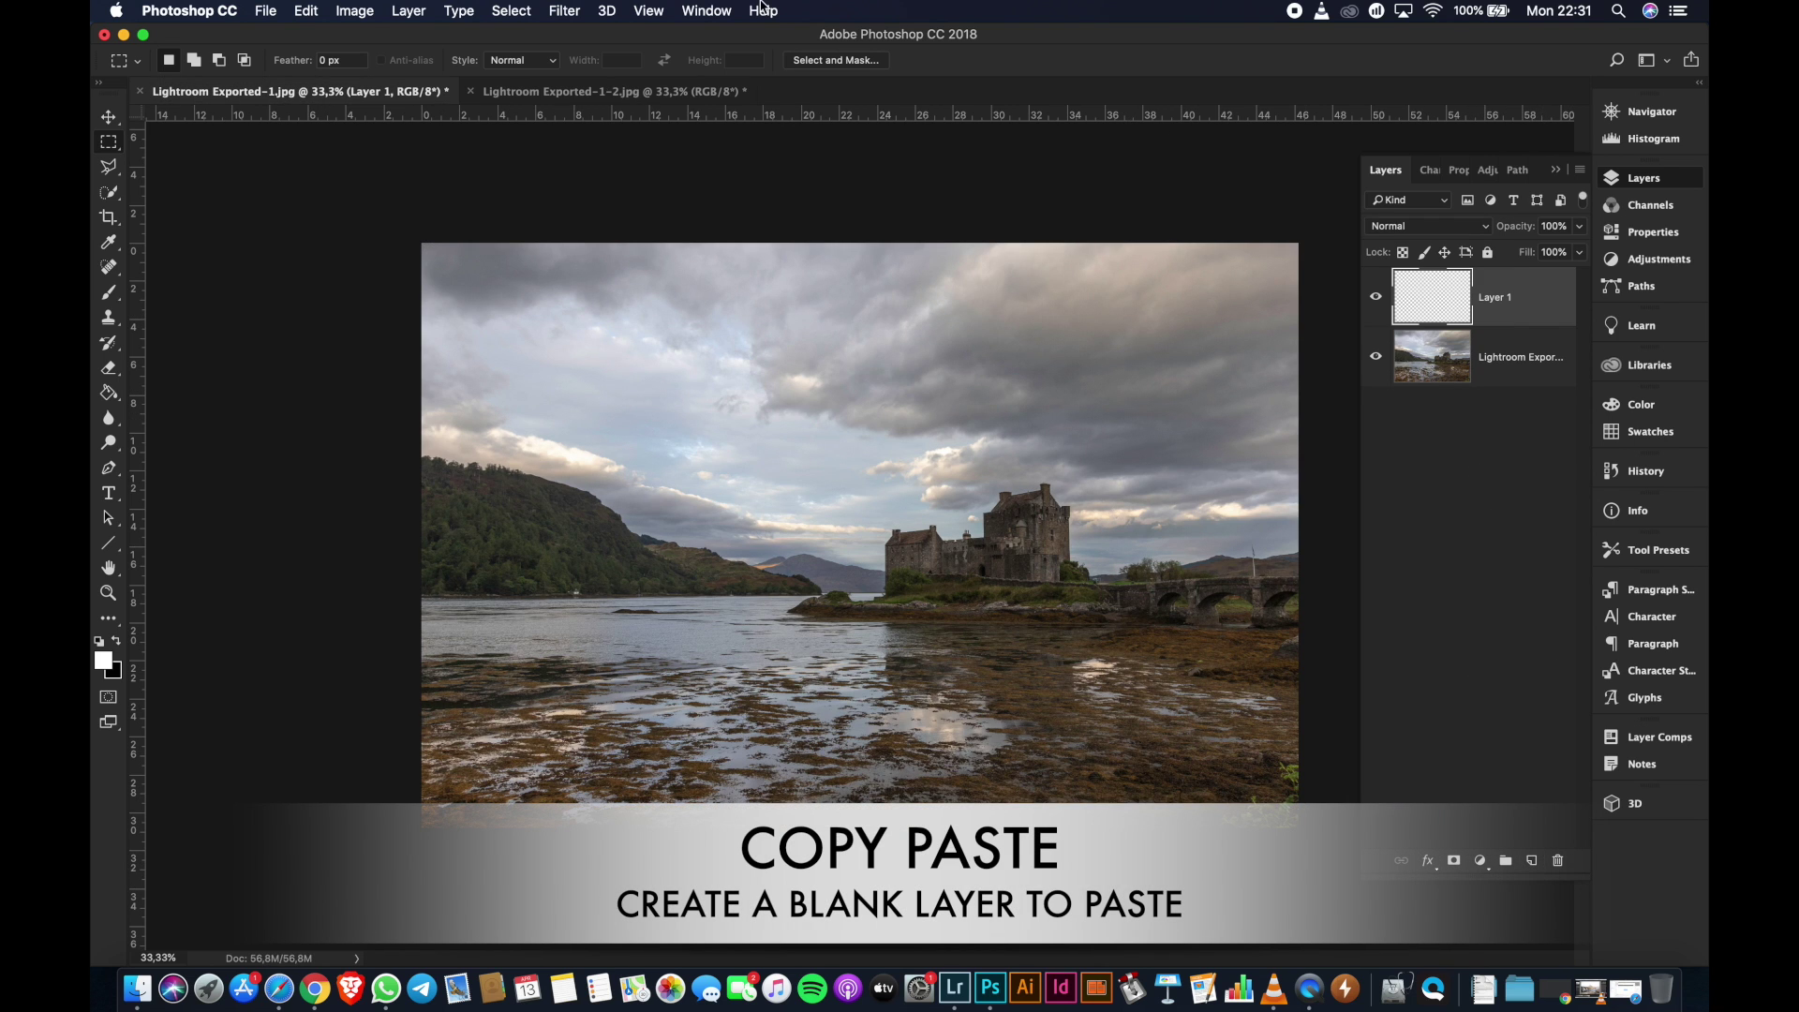
pyautogui.click(306, 11)
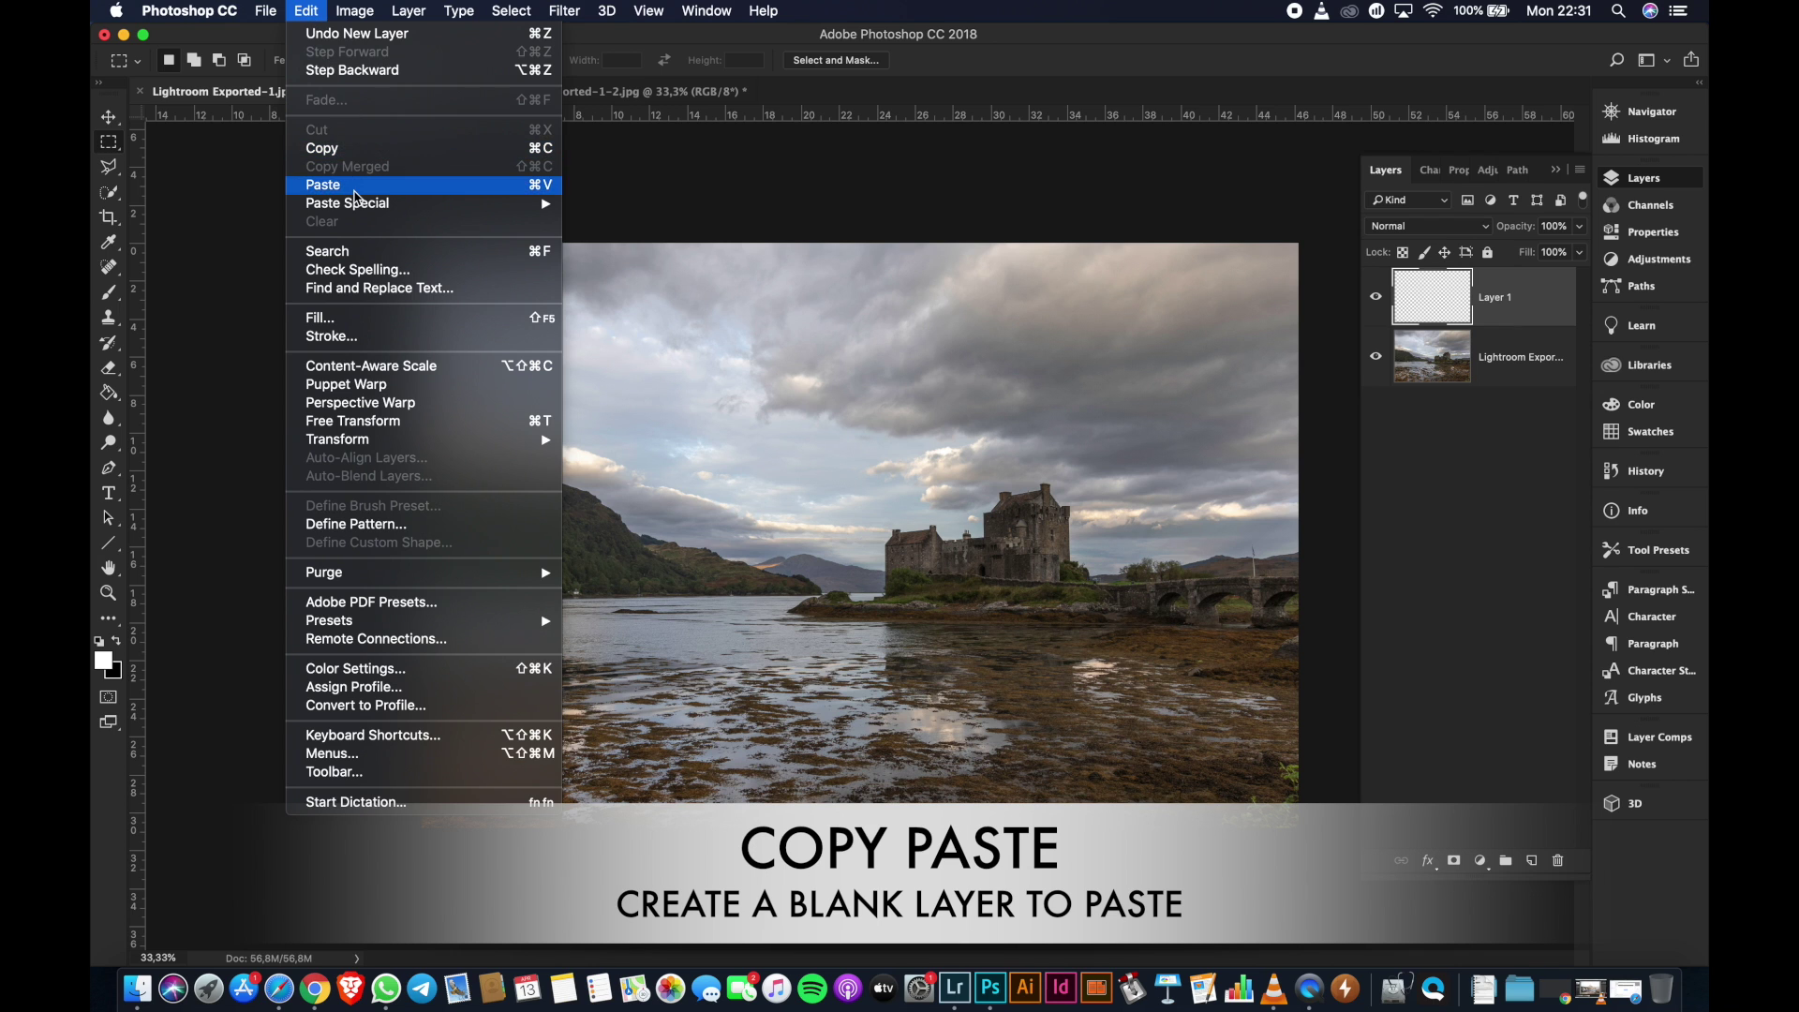
pyautogui.click(354, 189)
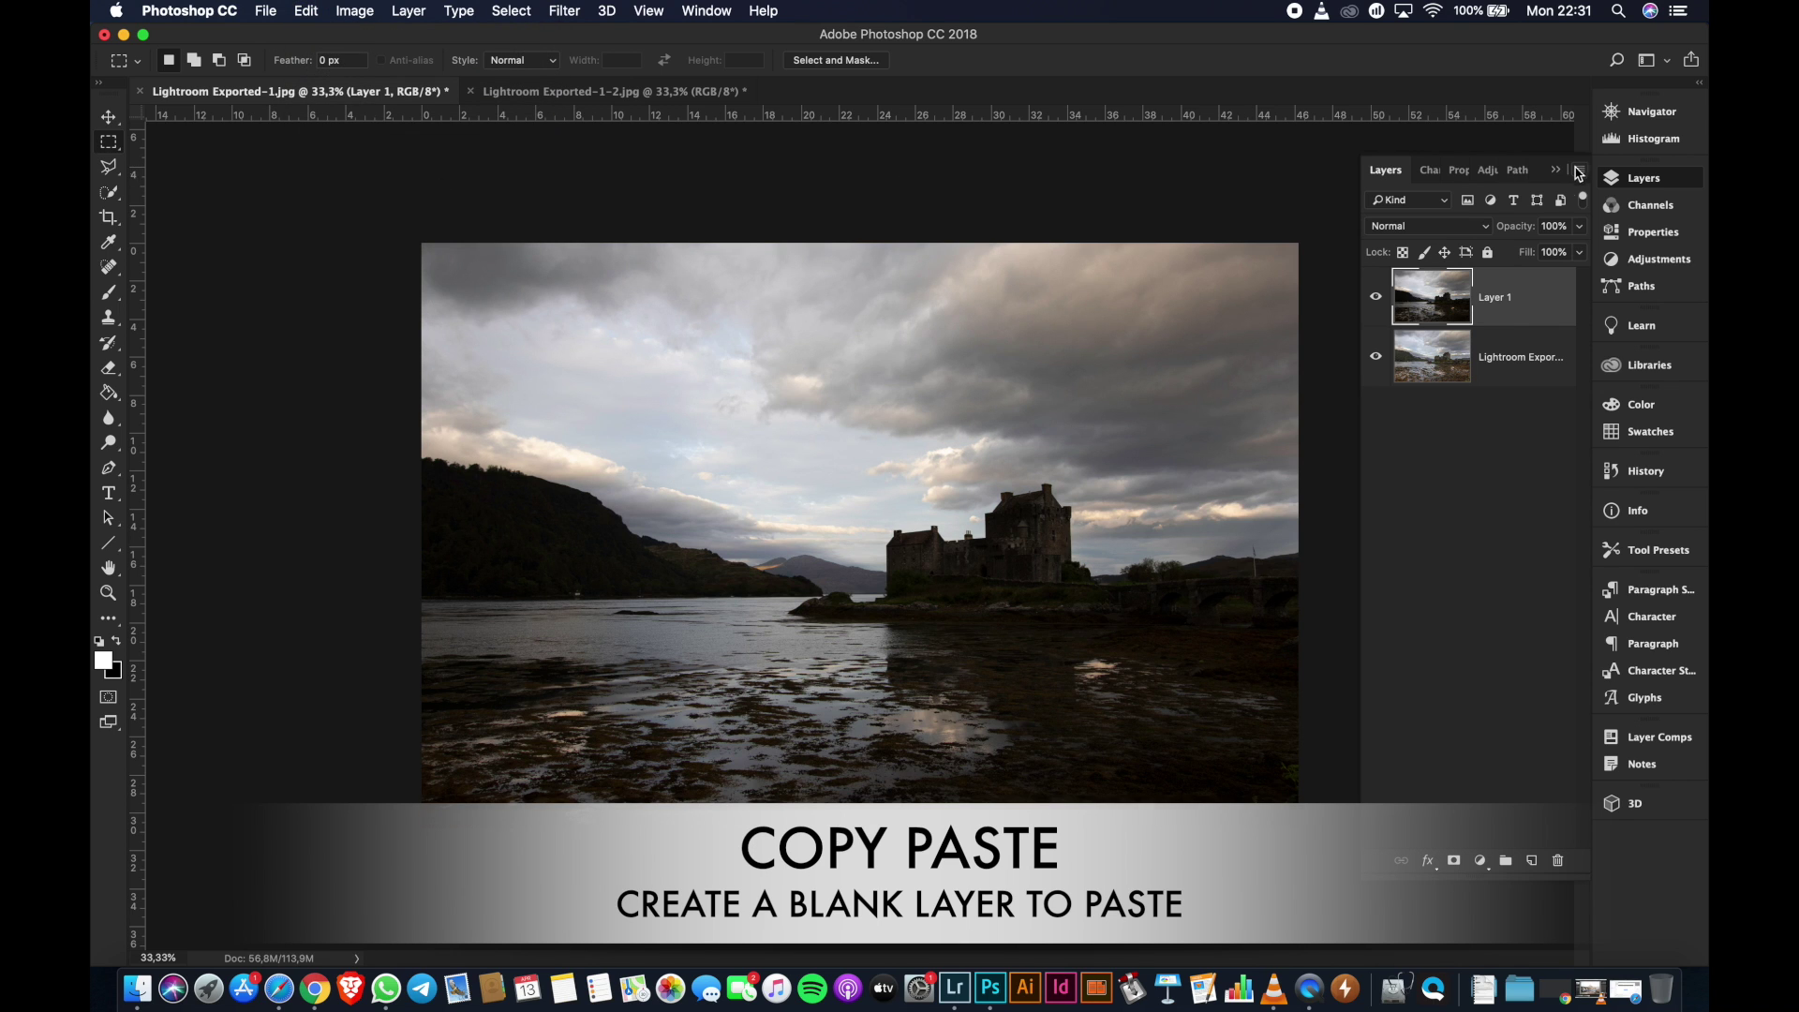
pyautogui.doubleClick(1497, 300)
pyautogui.write('o')
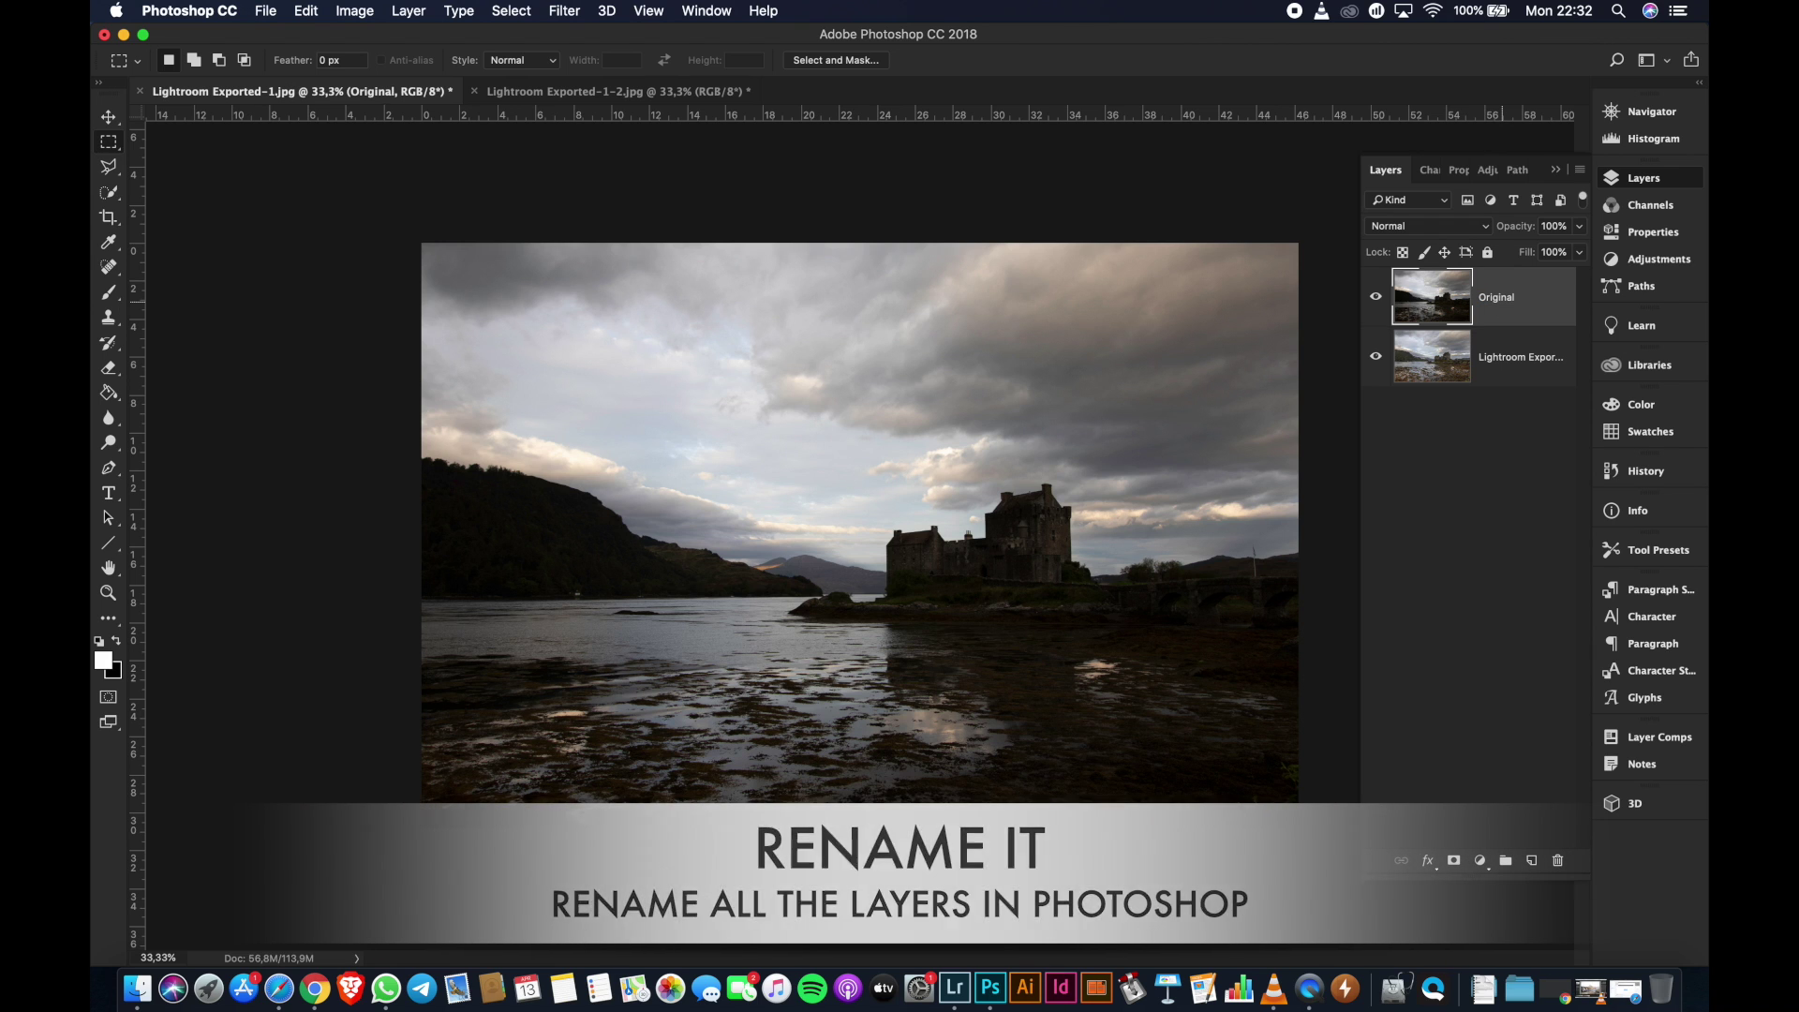
pyautogui.click(1525, 470)
pyautogui.moveTo(1520, 312); pyautogui.dragTo(1518, 380)
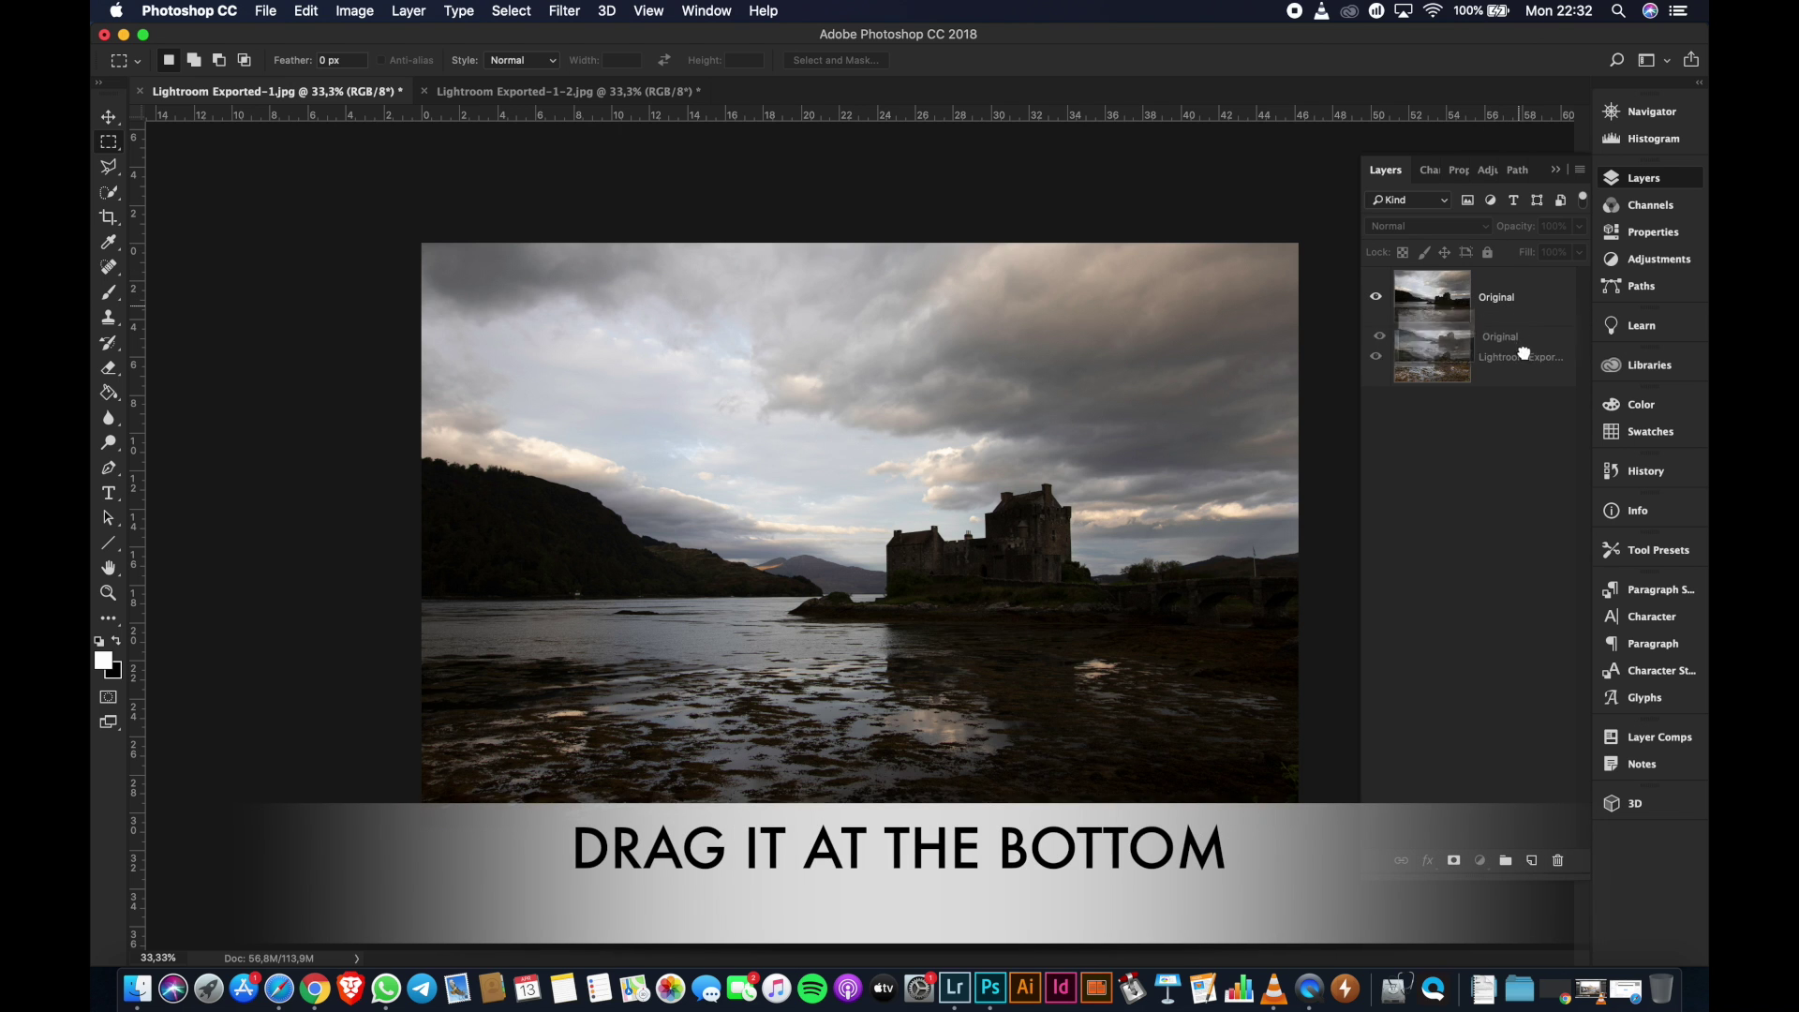
# Compare the layers by toggling visibility, hide Original, and duplicate the Lightroom Exported layer
pyautogui.click(1376, 298)
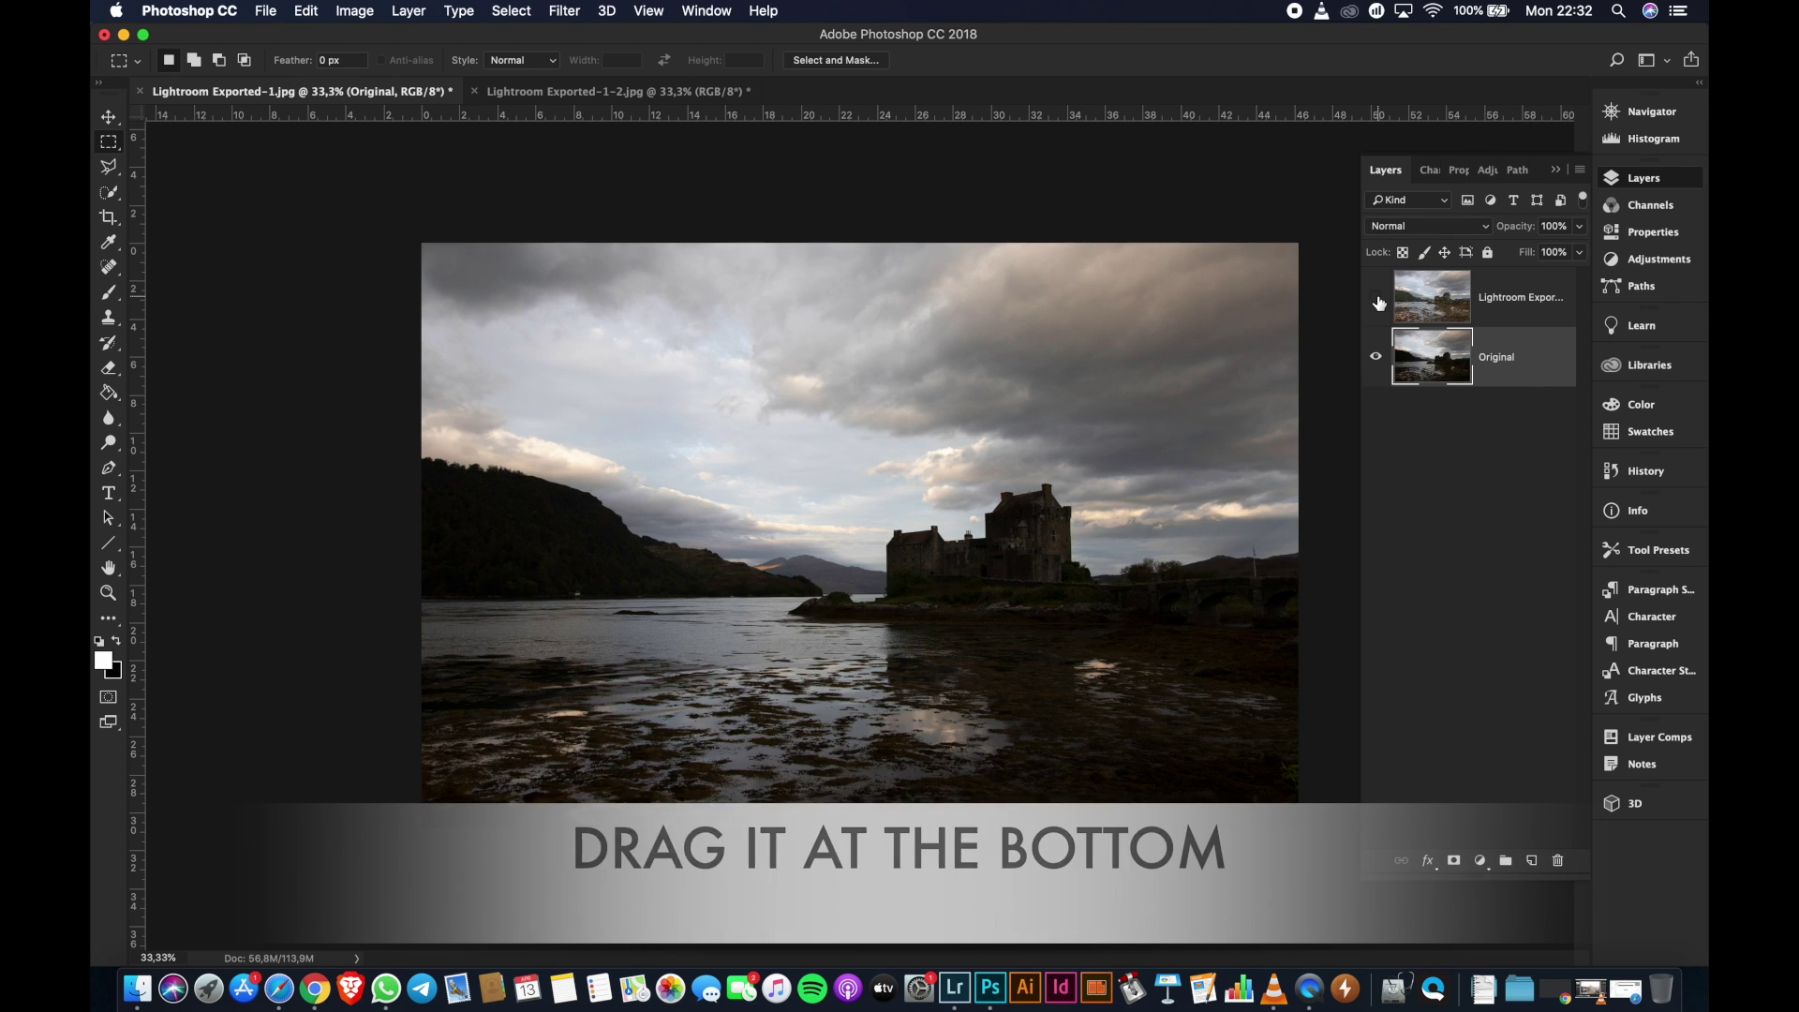
pyautogui.click(1377, 299)
pyautogui.click(1377, 298)
pyautogui.click(1467, 401)
pyautogui.click(1376, 357)
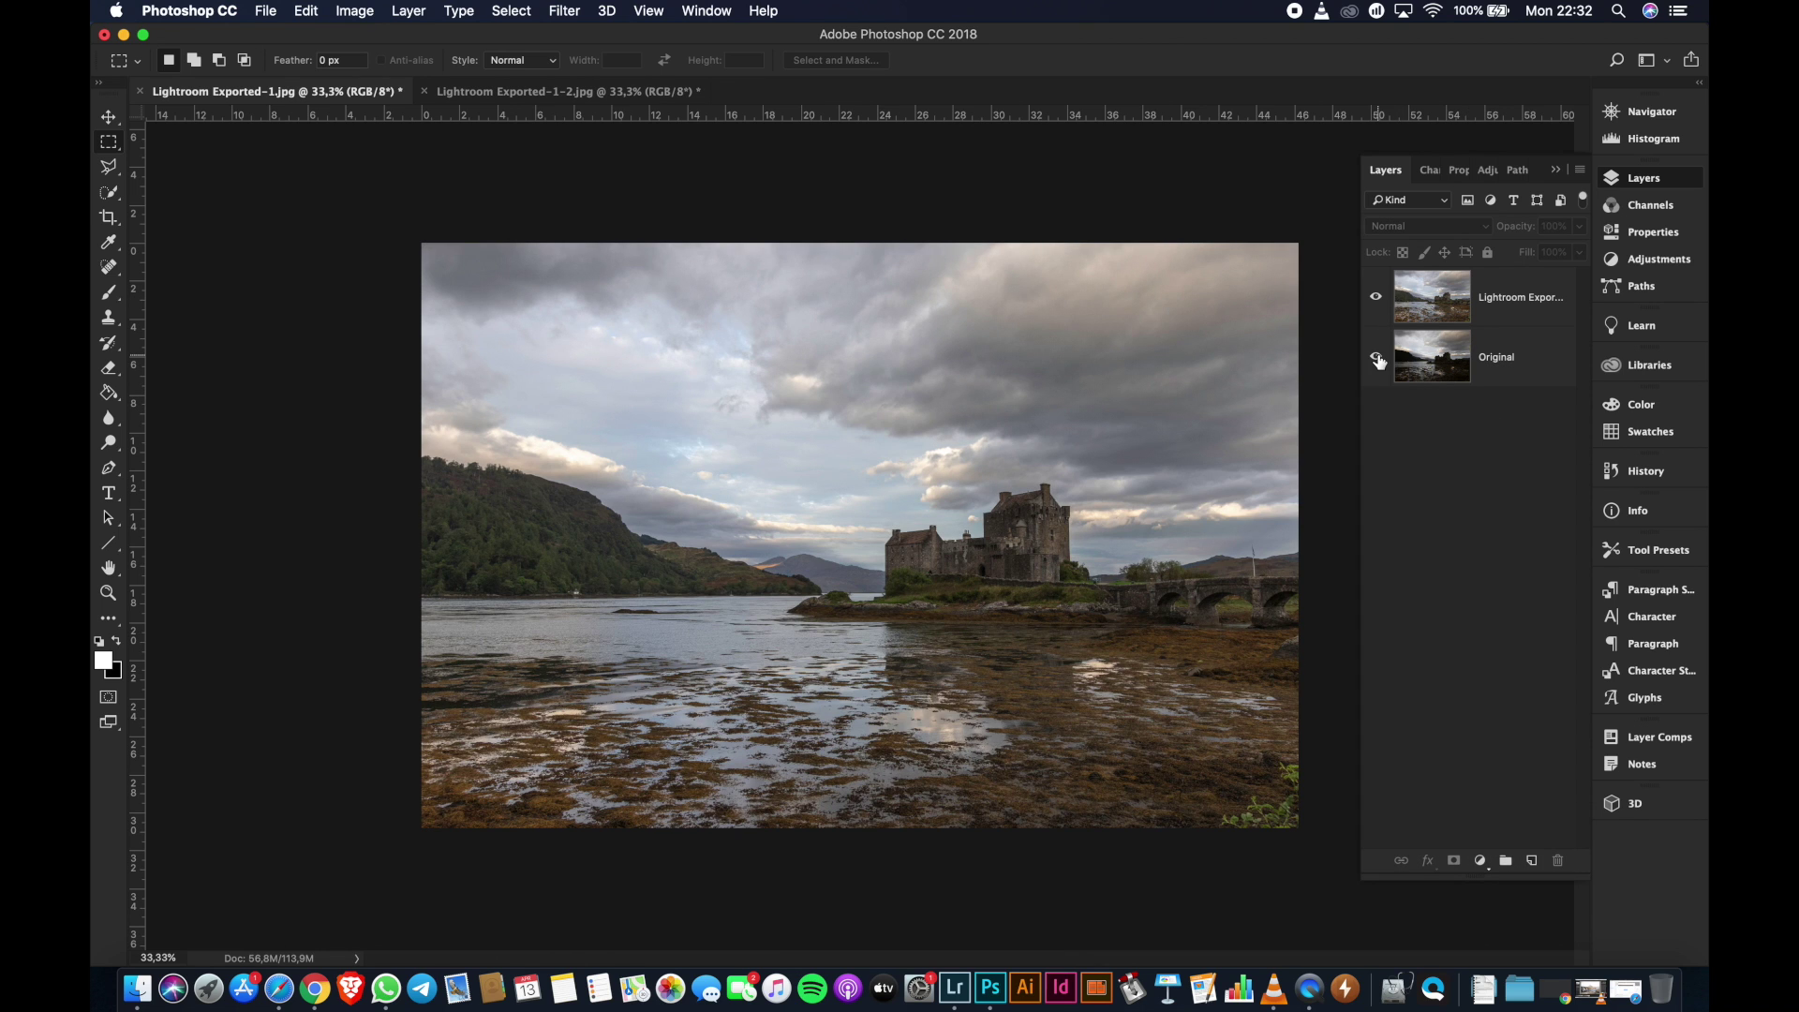
pyautogui.click(1510, 309)
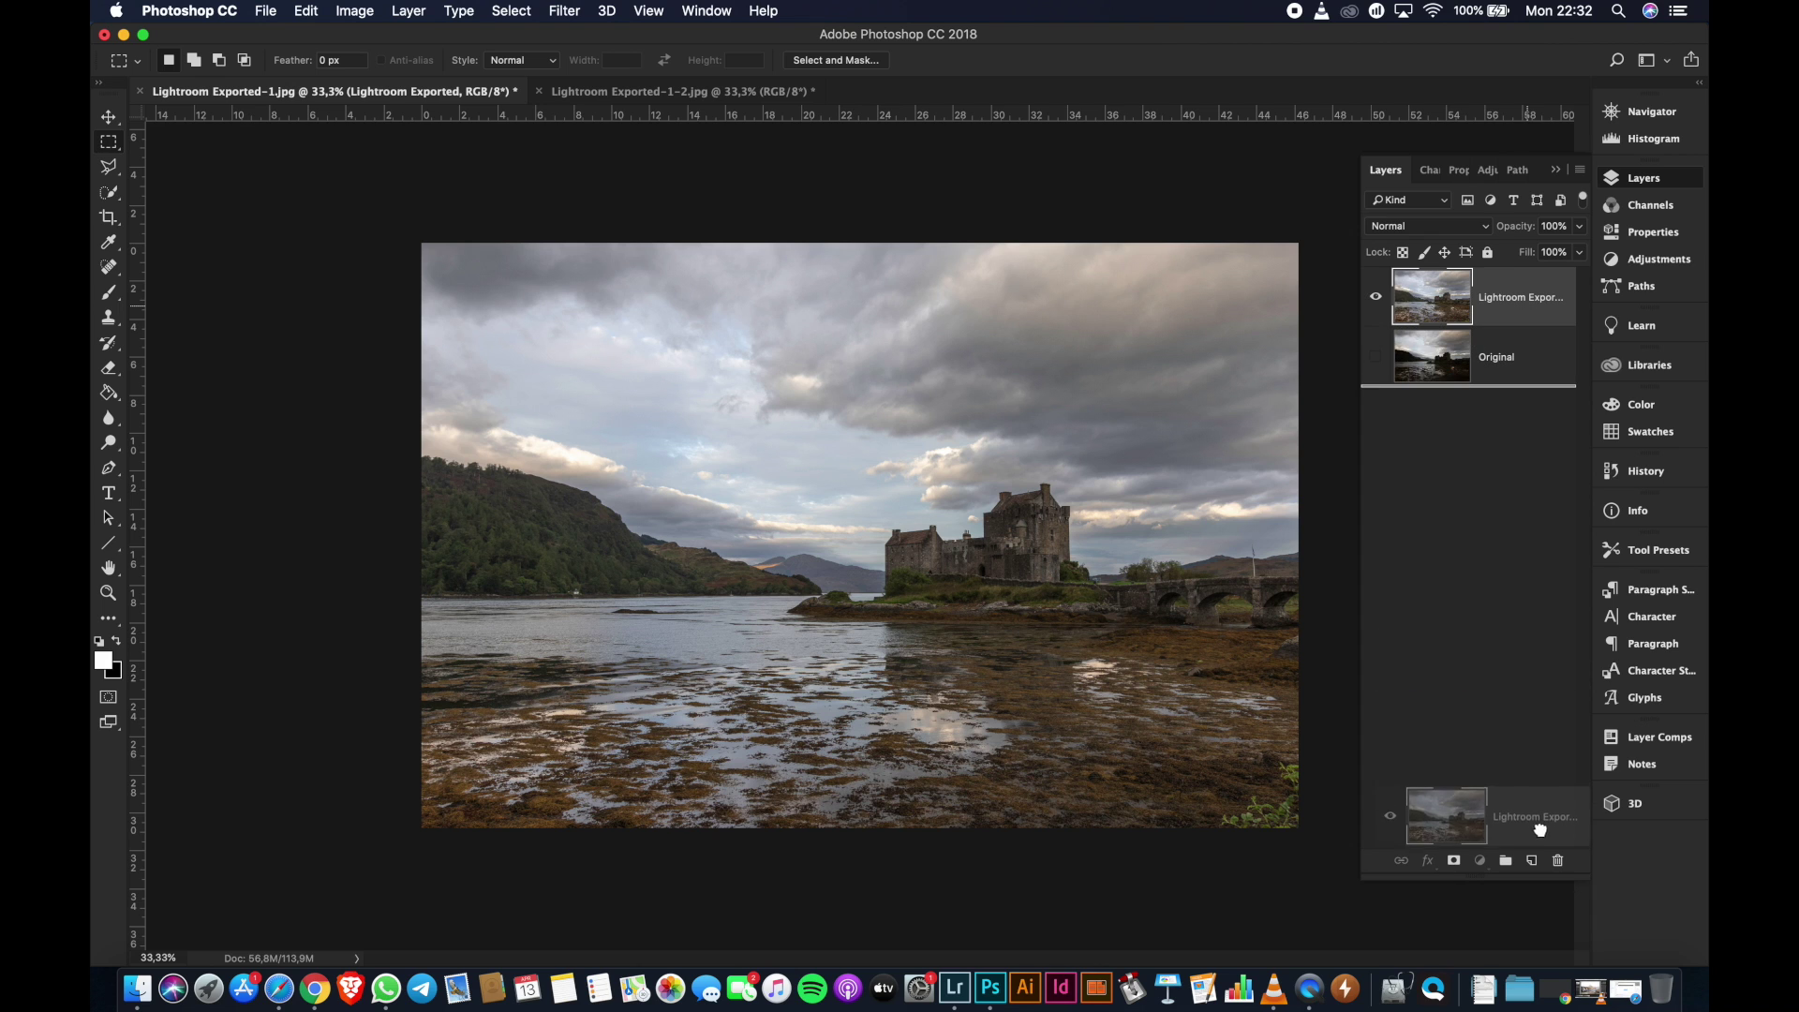
pyautogui.moveTo(1540, 631); pyautogui.dragTo(1532, 860)
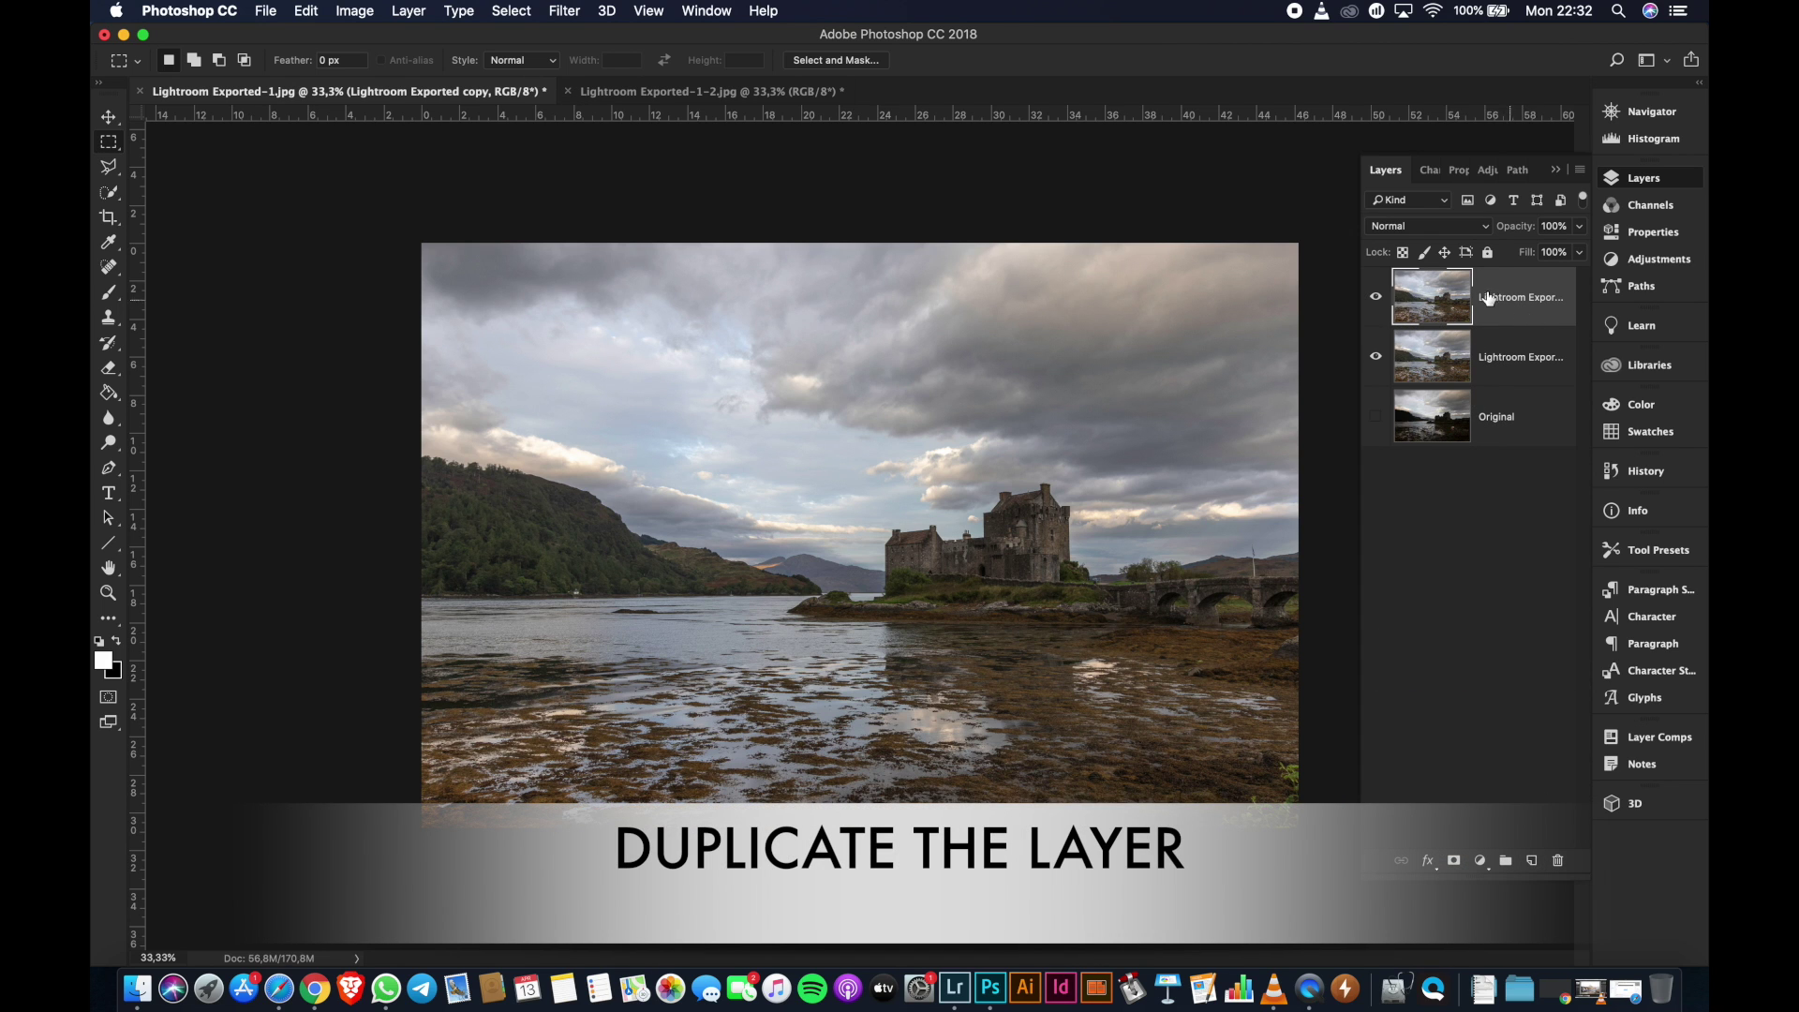
pyautogui.click(564, 10)
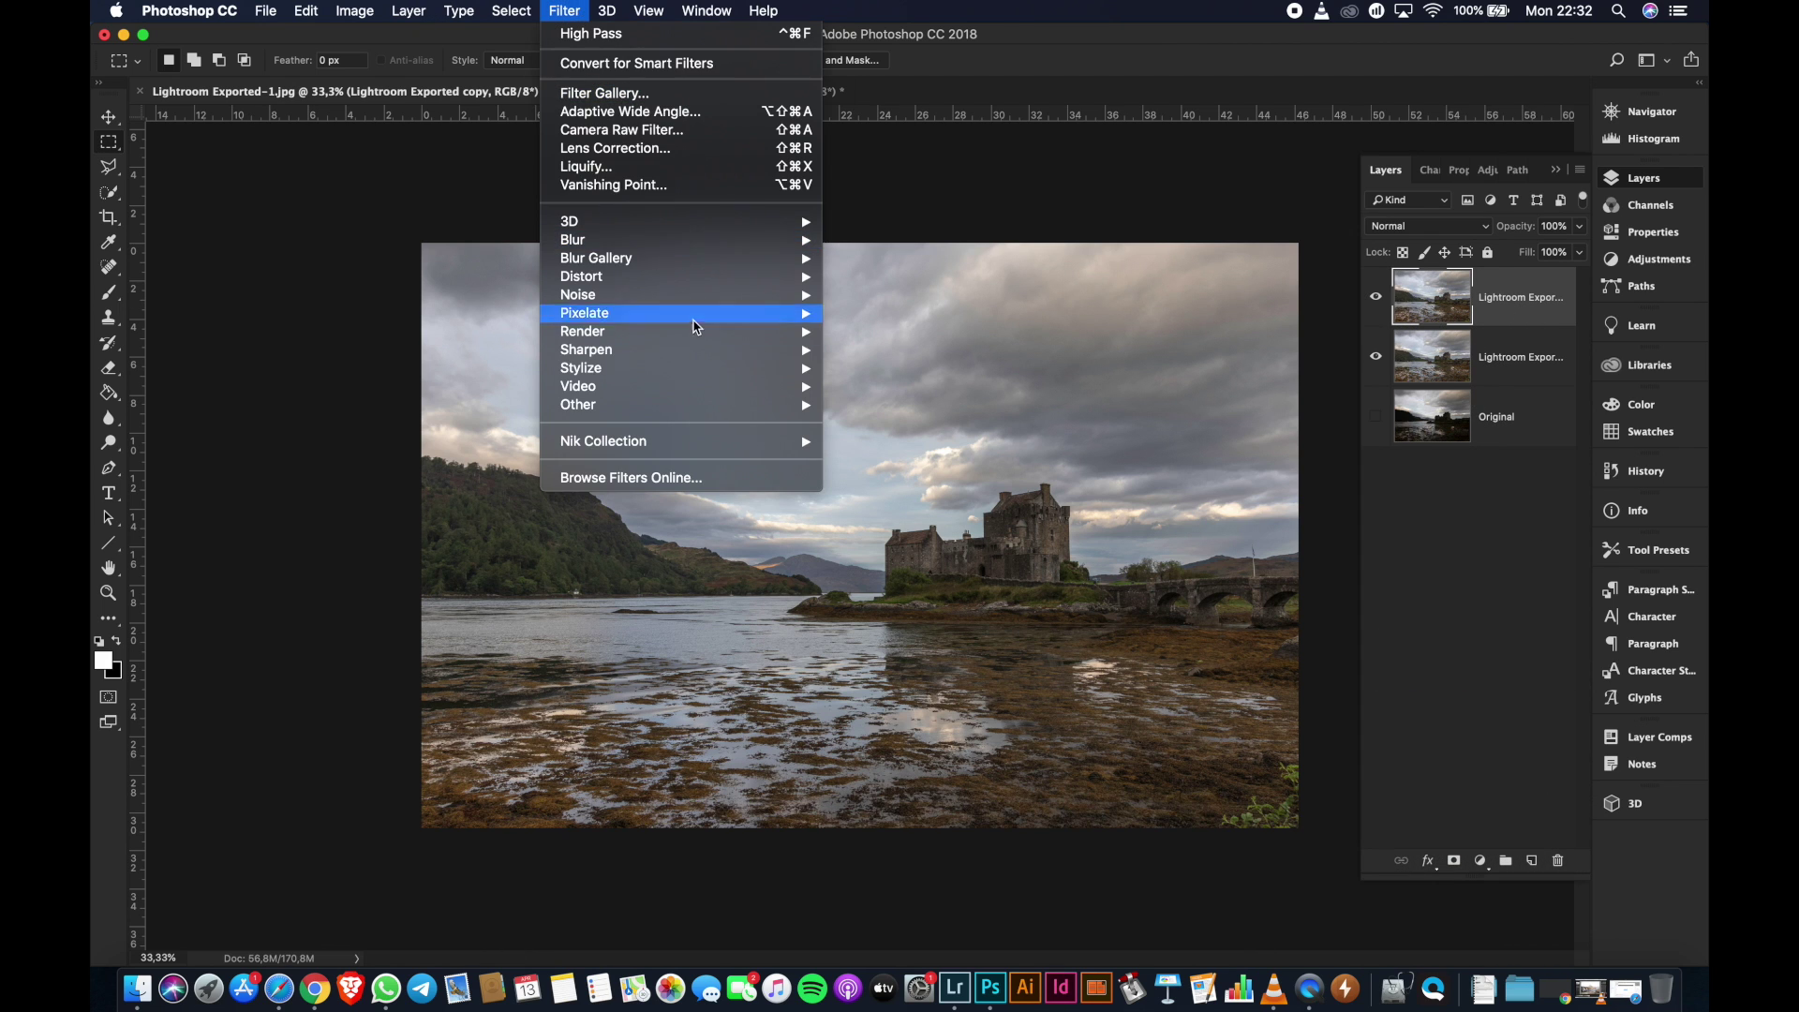
# Launch Color Efex Pro 4 on the copy, choose Pro Contrast, and raise Dynamic Contrast
pyautogui.moveTo(603, 441)
pyautogui.click(930, 463)
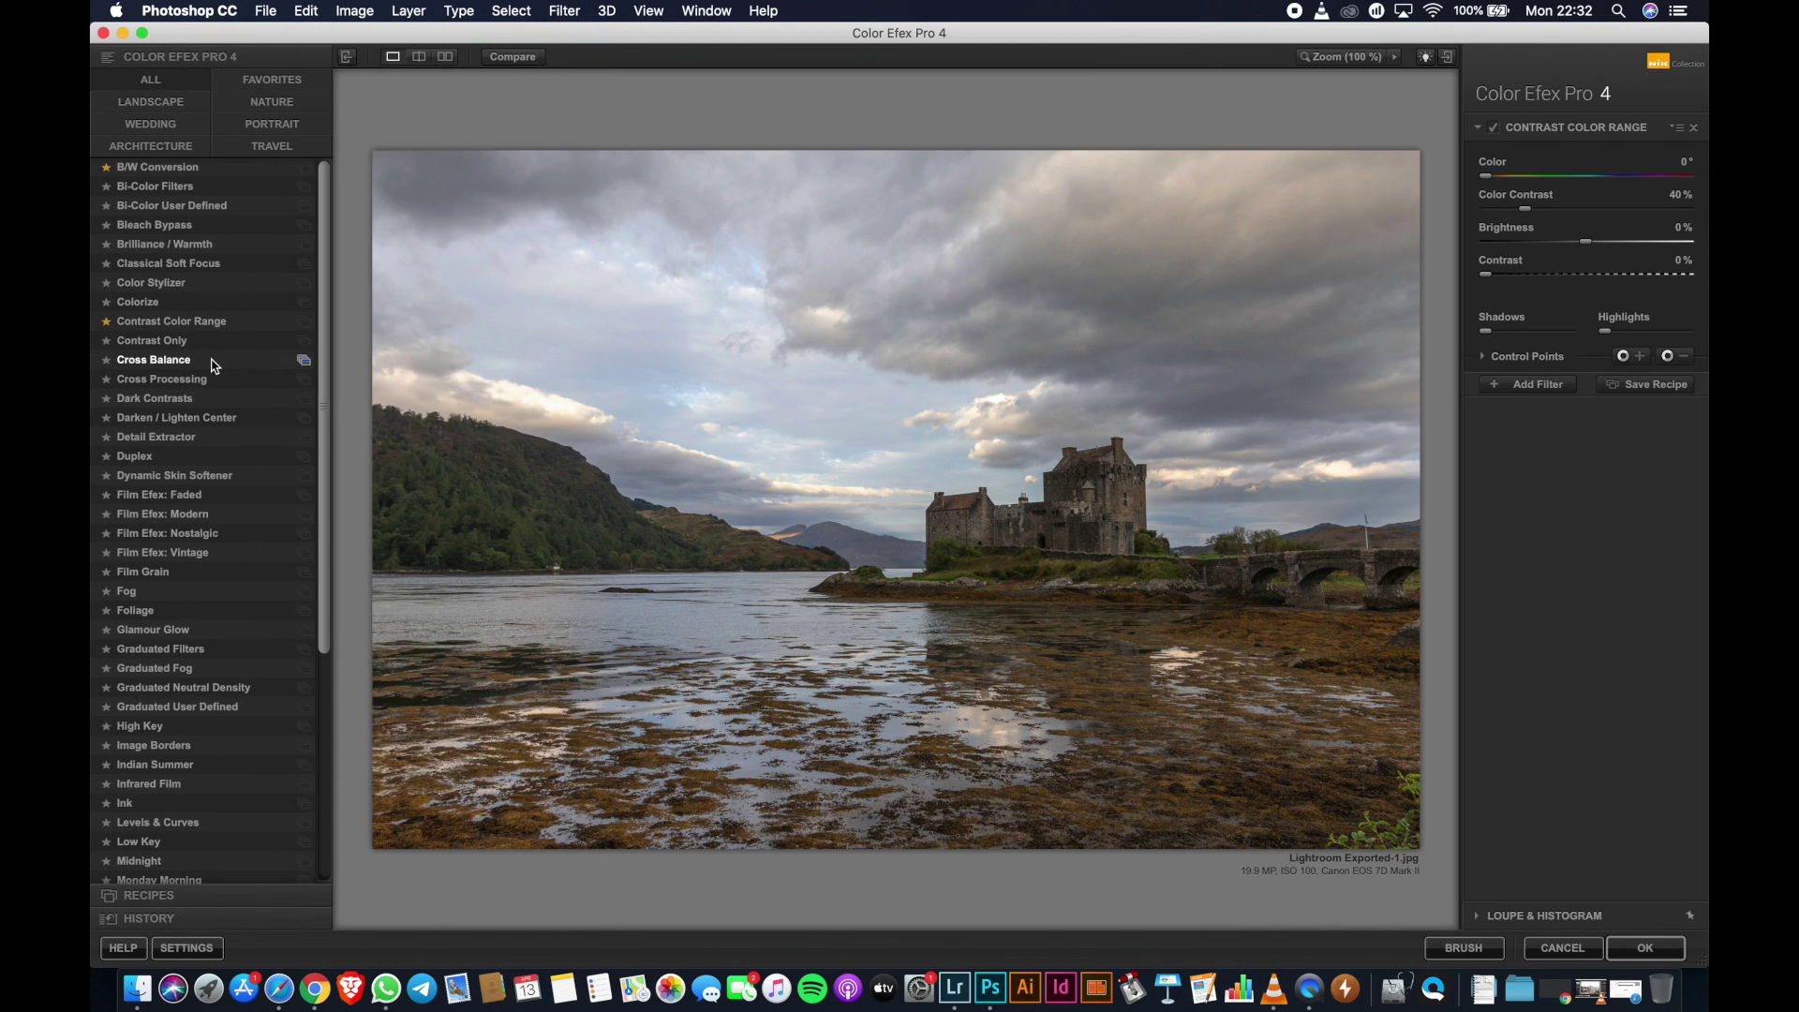
pyautogui.scroll(-2, 218, 433)
pyautogui.scroll(-5, 216, 429)
pyautogui.scroll(-5, 213, 429)
pyautogui.scroll(-3, 214, 431)
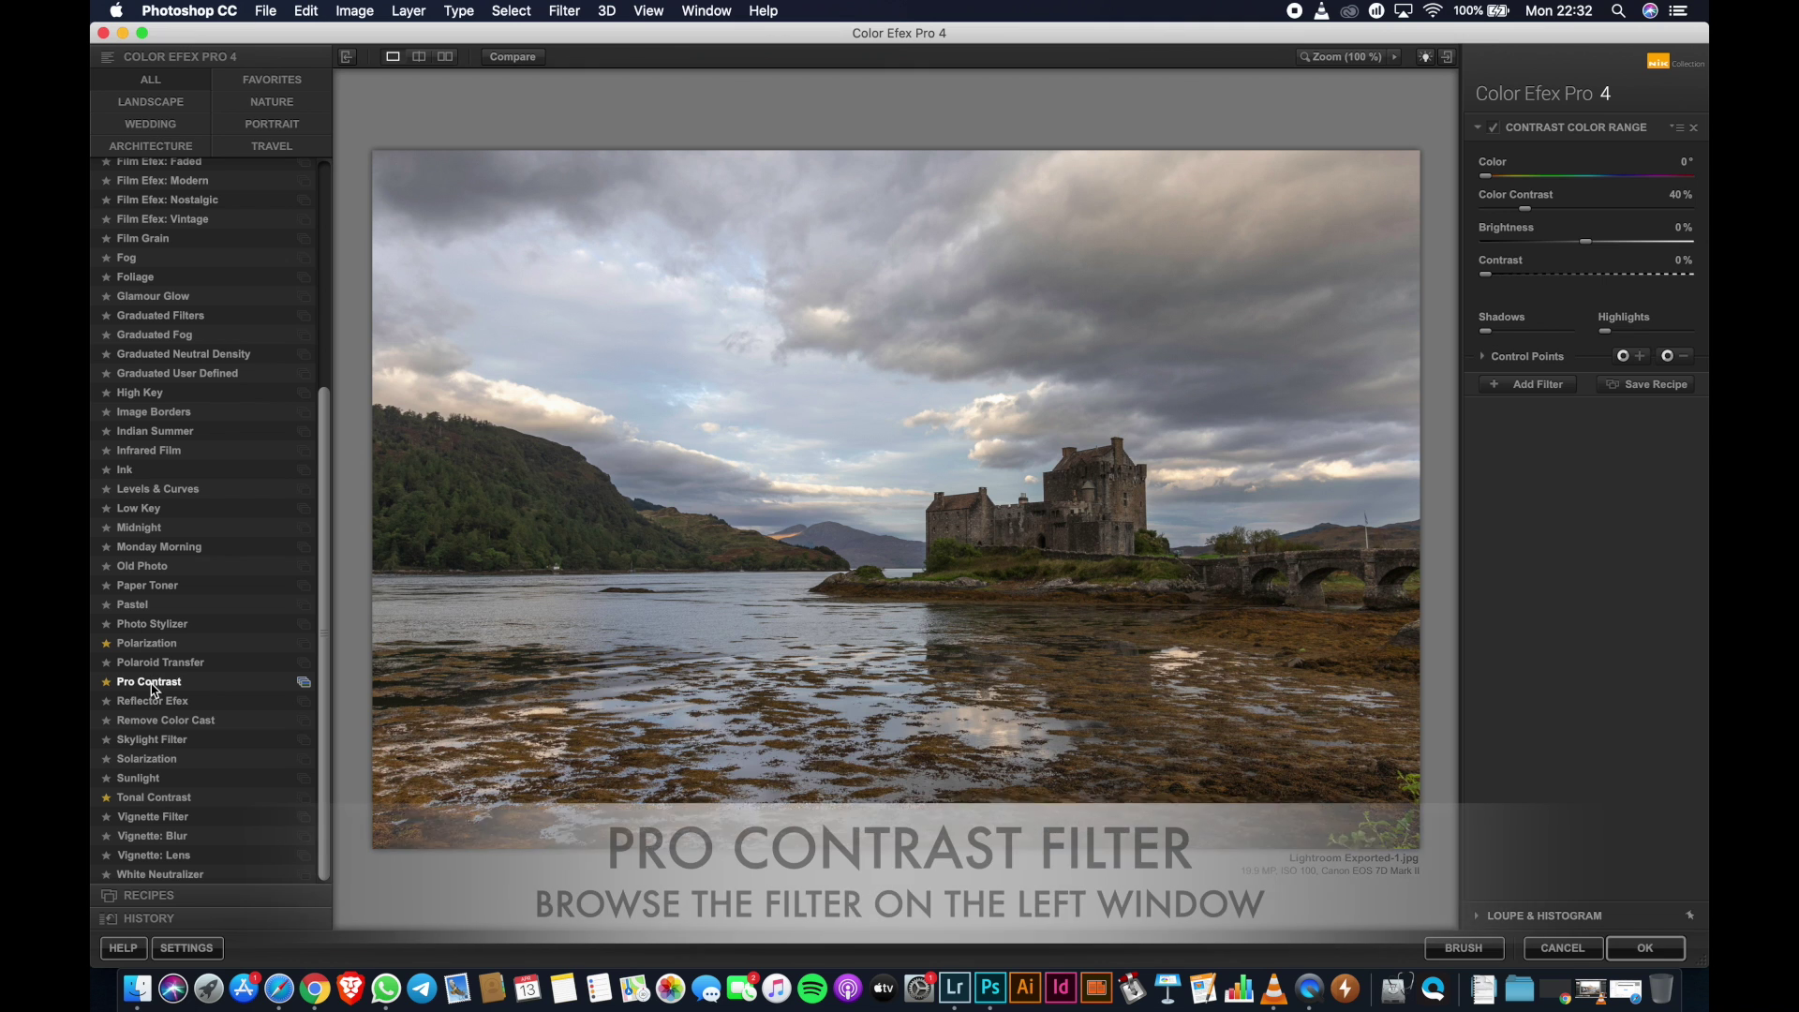
pyautogui.click(178, 682)
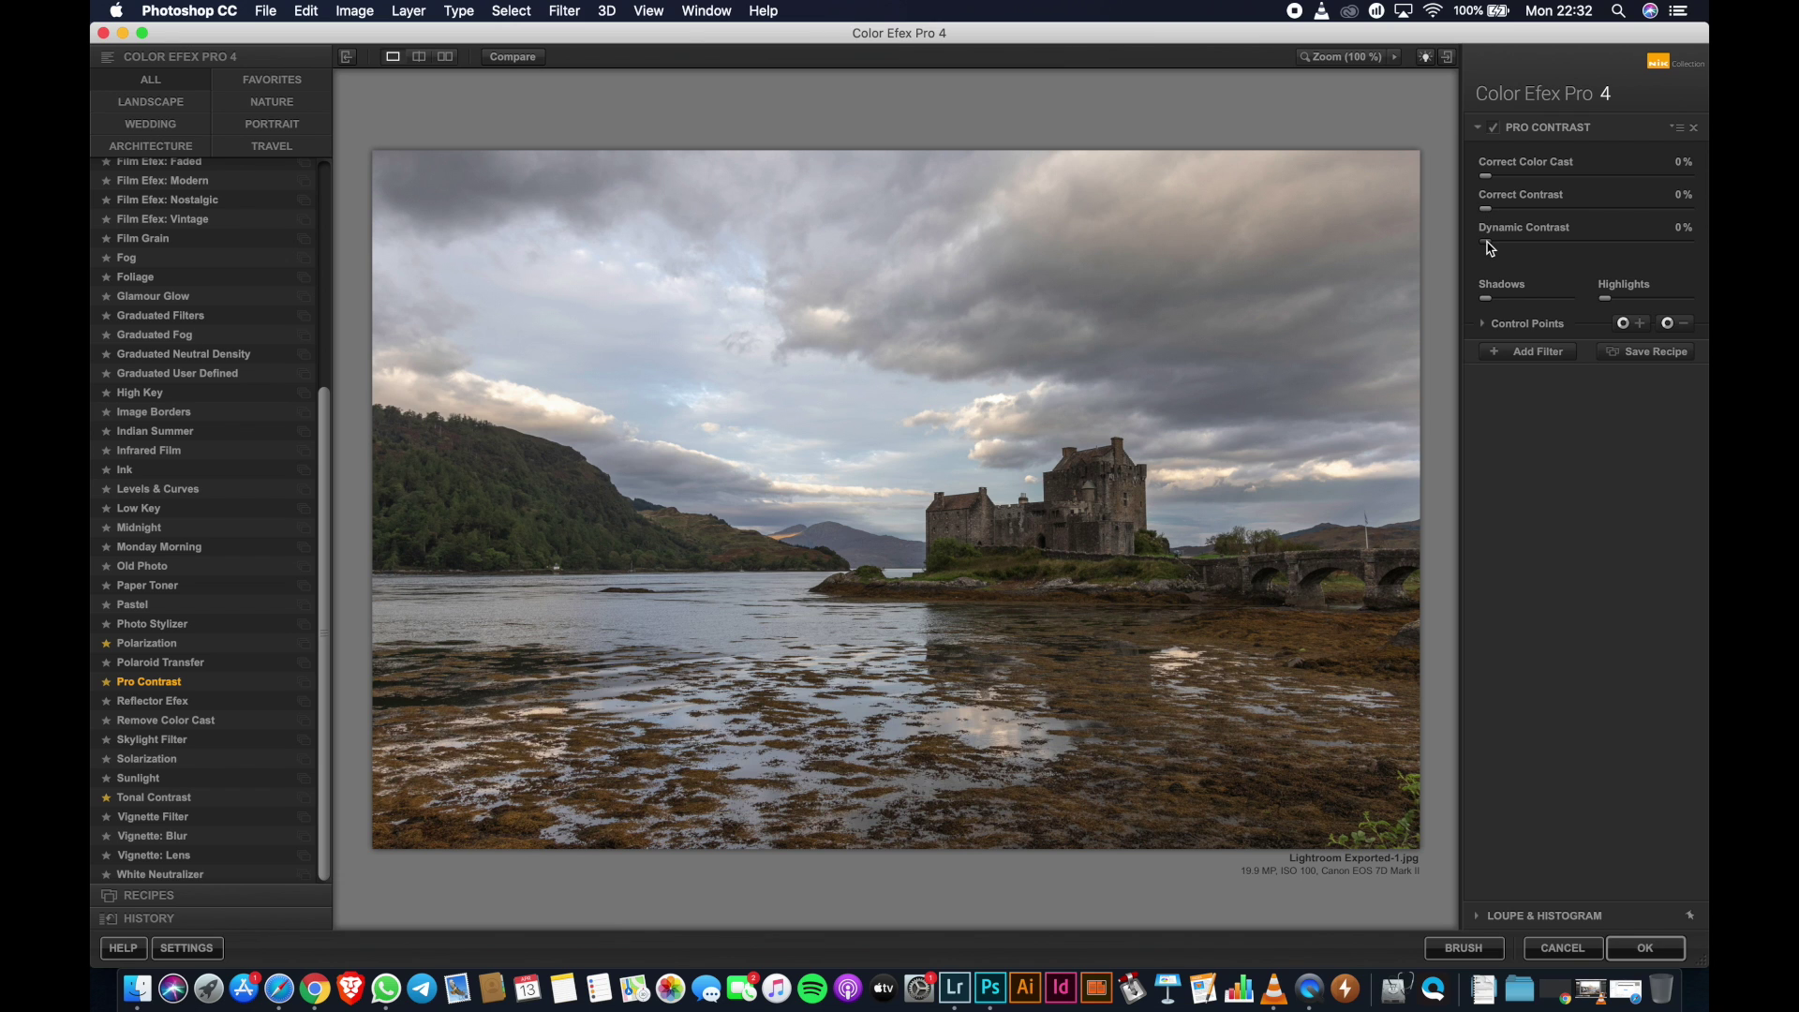
pyautogui.moveTo(1493, 247); pyautogui.dragTo(1658, 247)
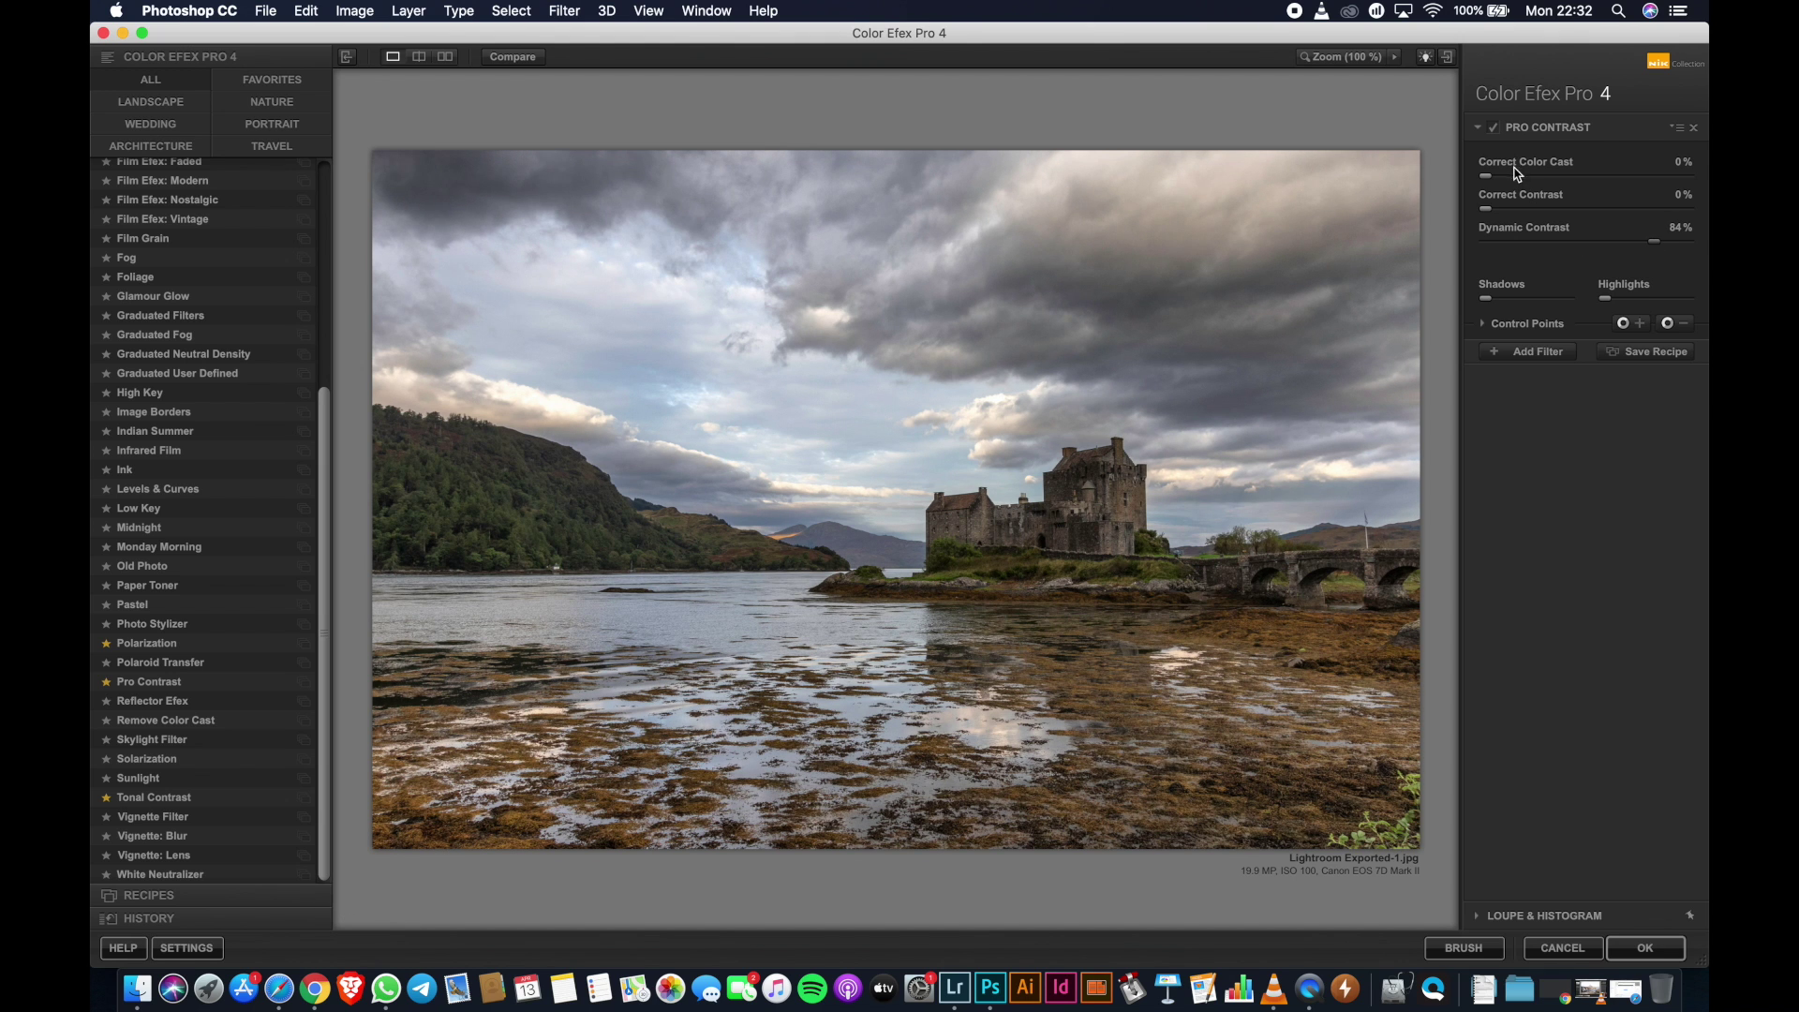
# Compare Pro Contrast on and off, then set Dynamic Contrast to 50%
pyautogui.click(1496, 129)
pyautogui.click(1496, 129)
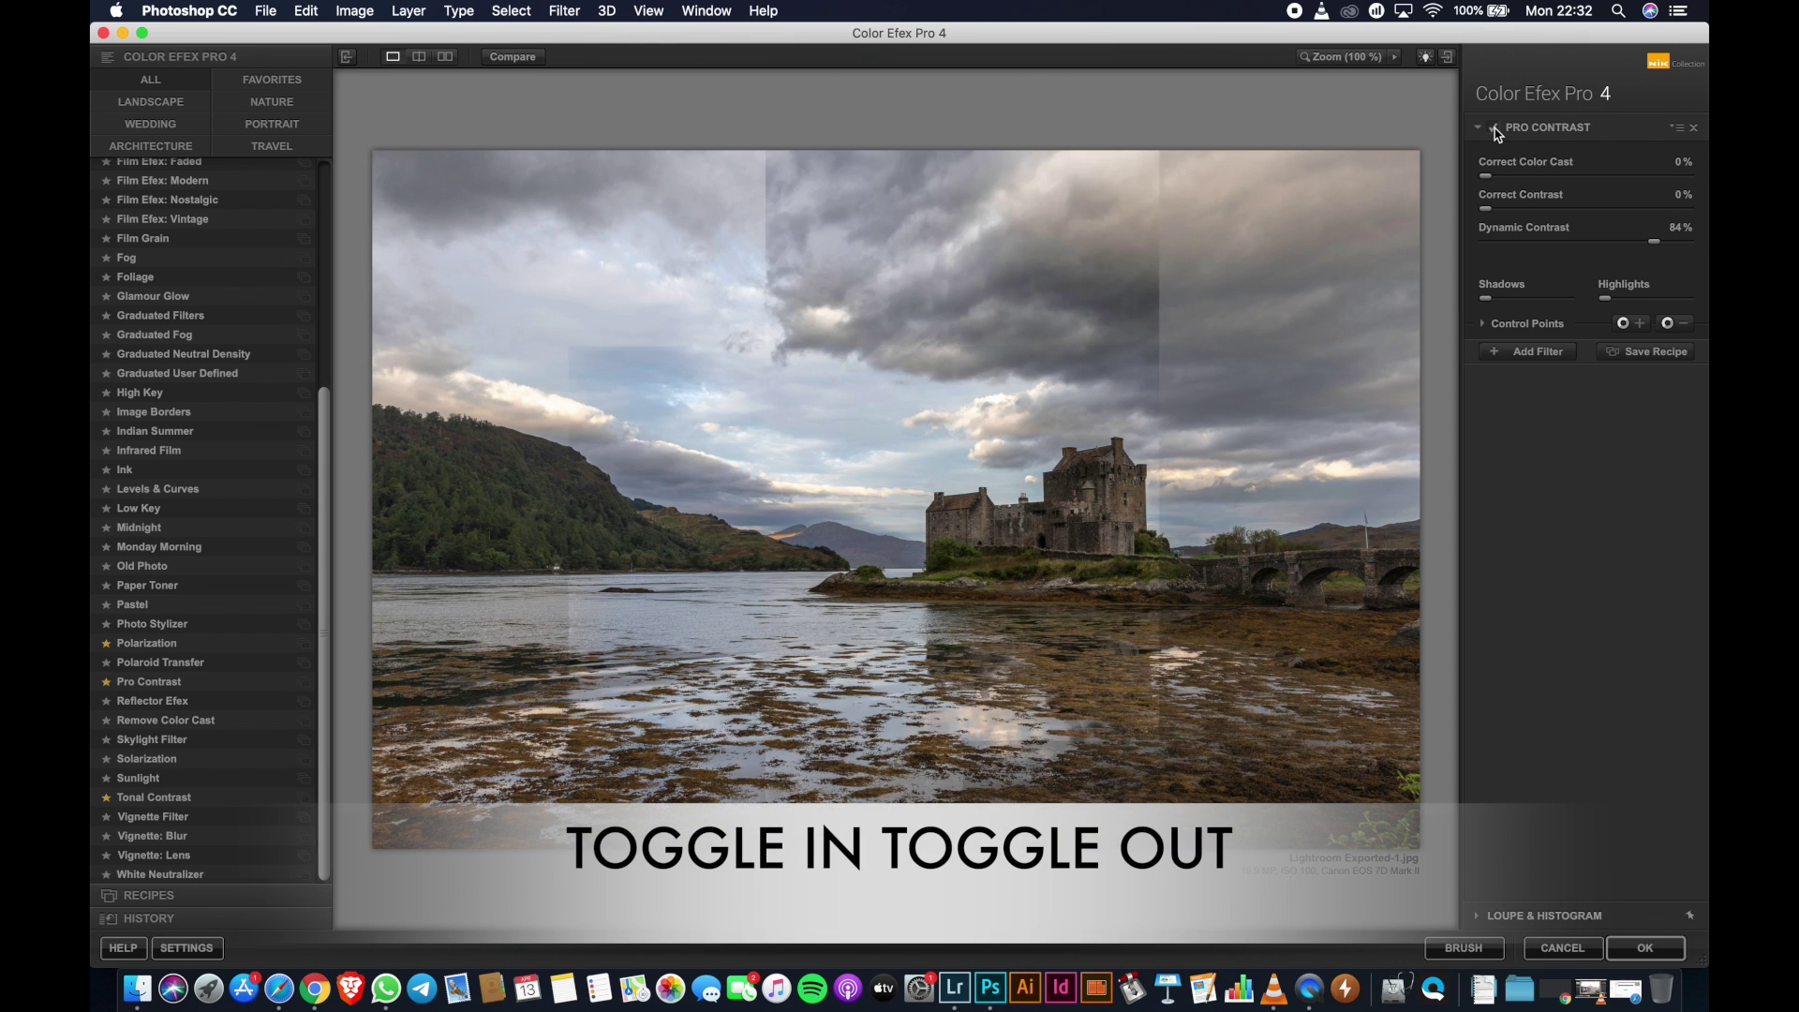
pyautogui.click(1496, 129)
pyautogui.click(1496, 129)
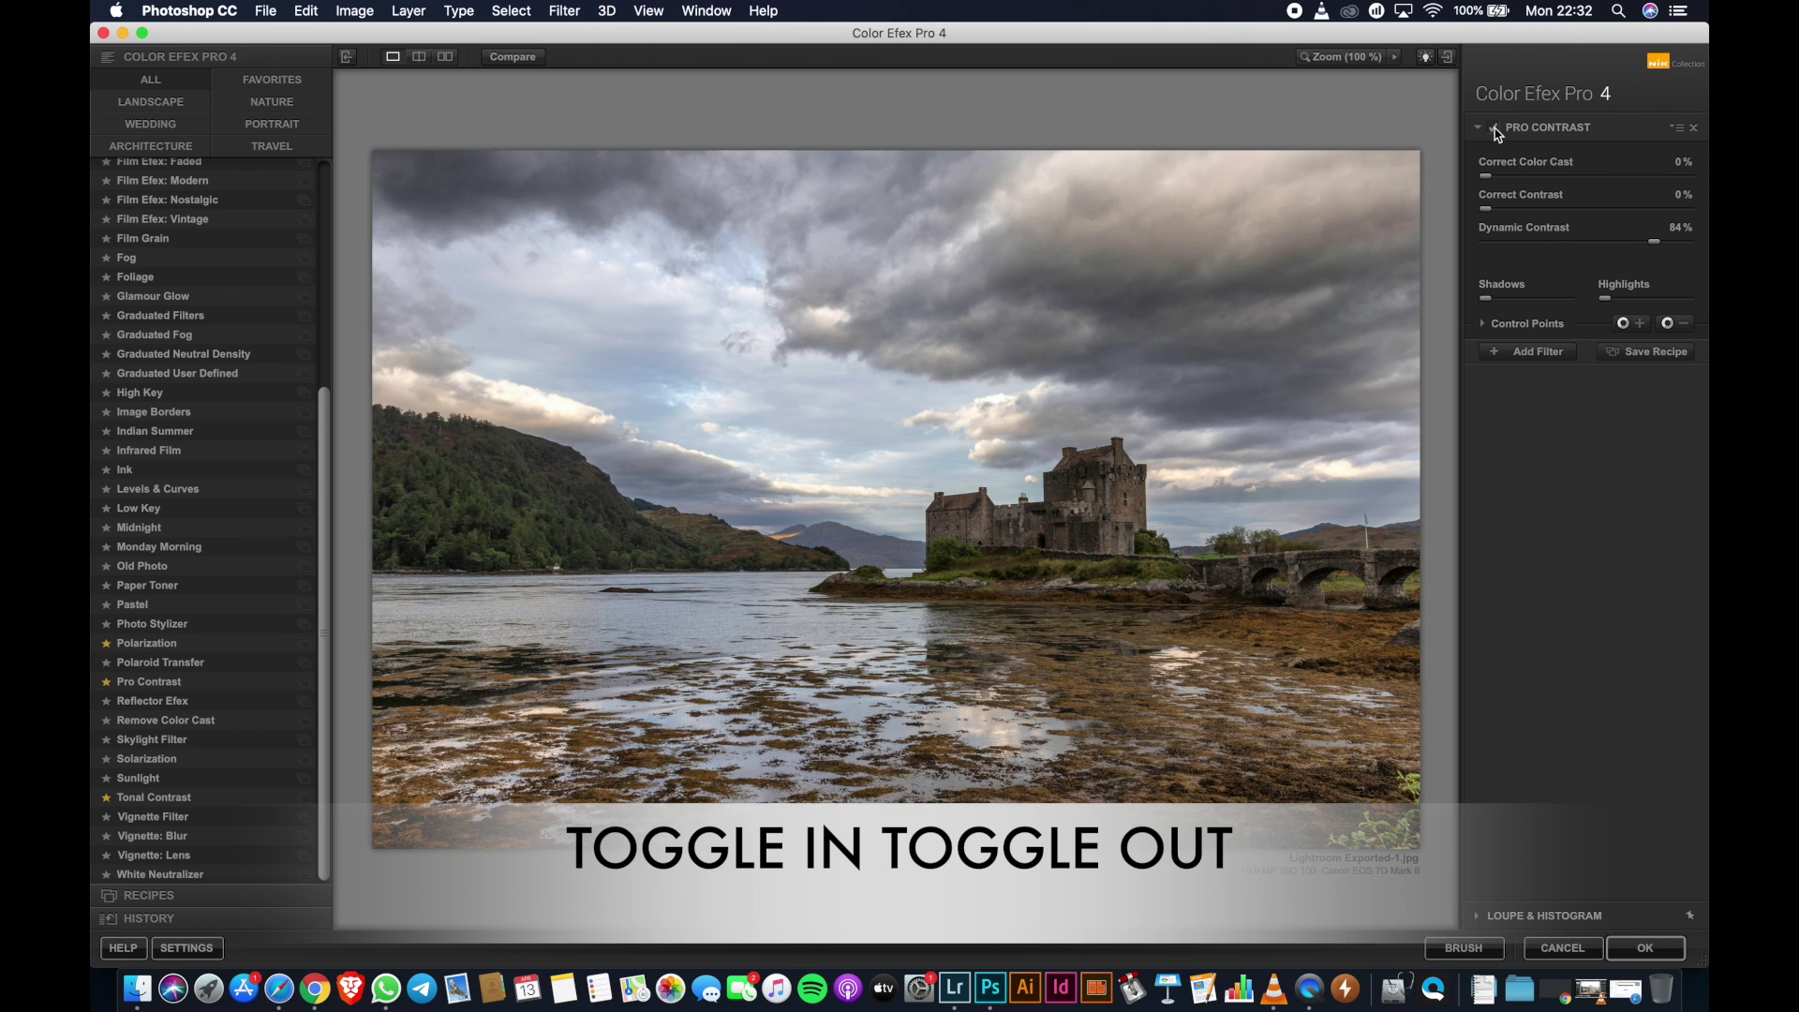
pyautogui.click(1496, 129)
pyautogui.click(1496, 130)
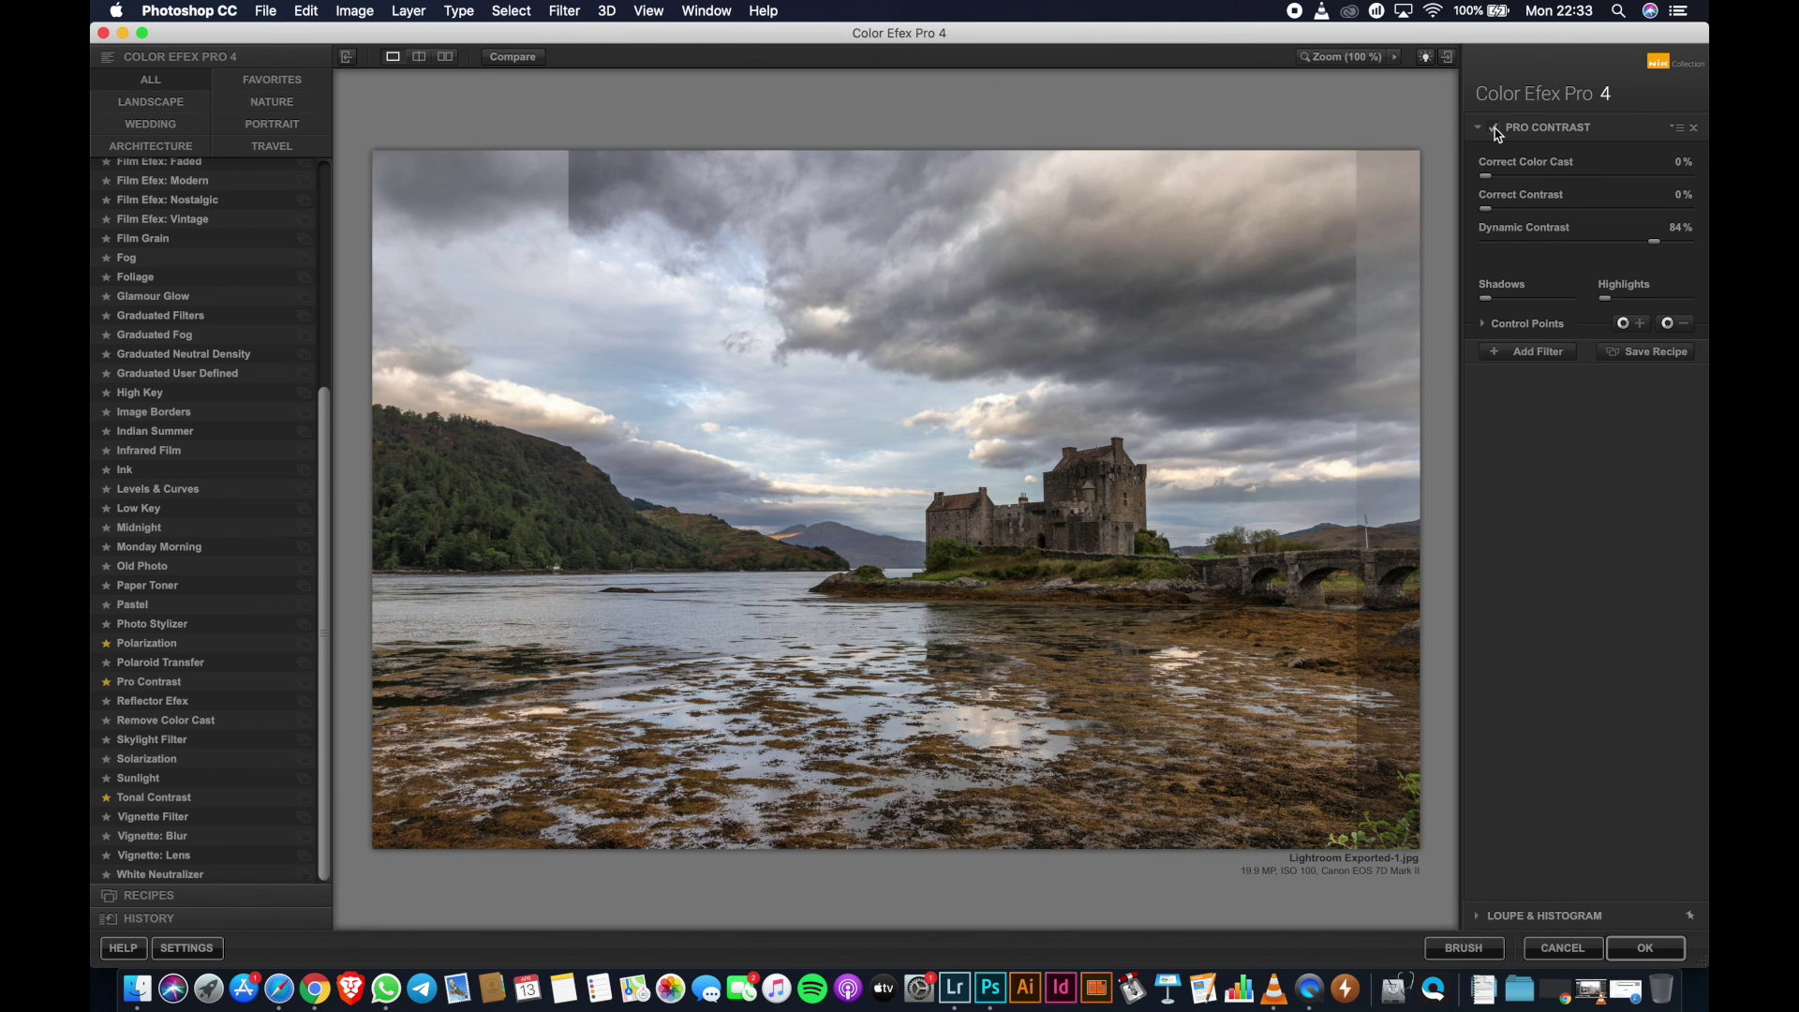
pyautogui.moveTo(1659, 247); pyautogui.dragTo(1580, 244)
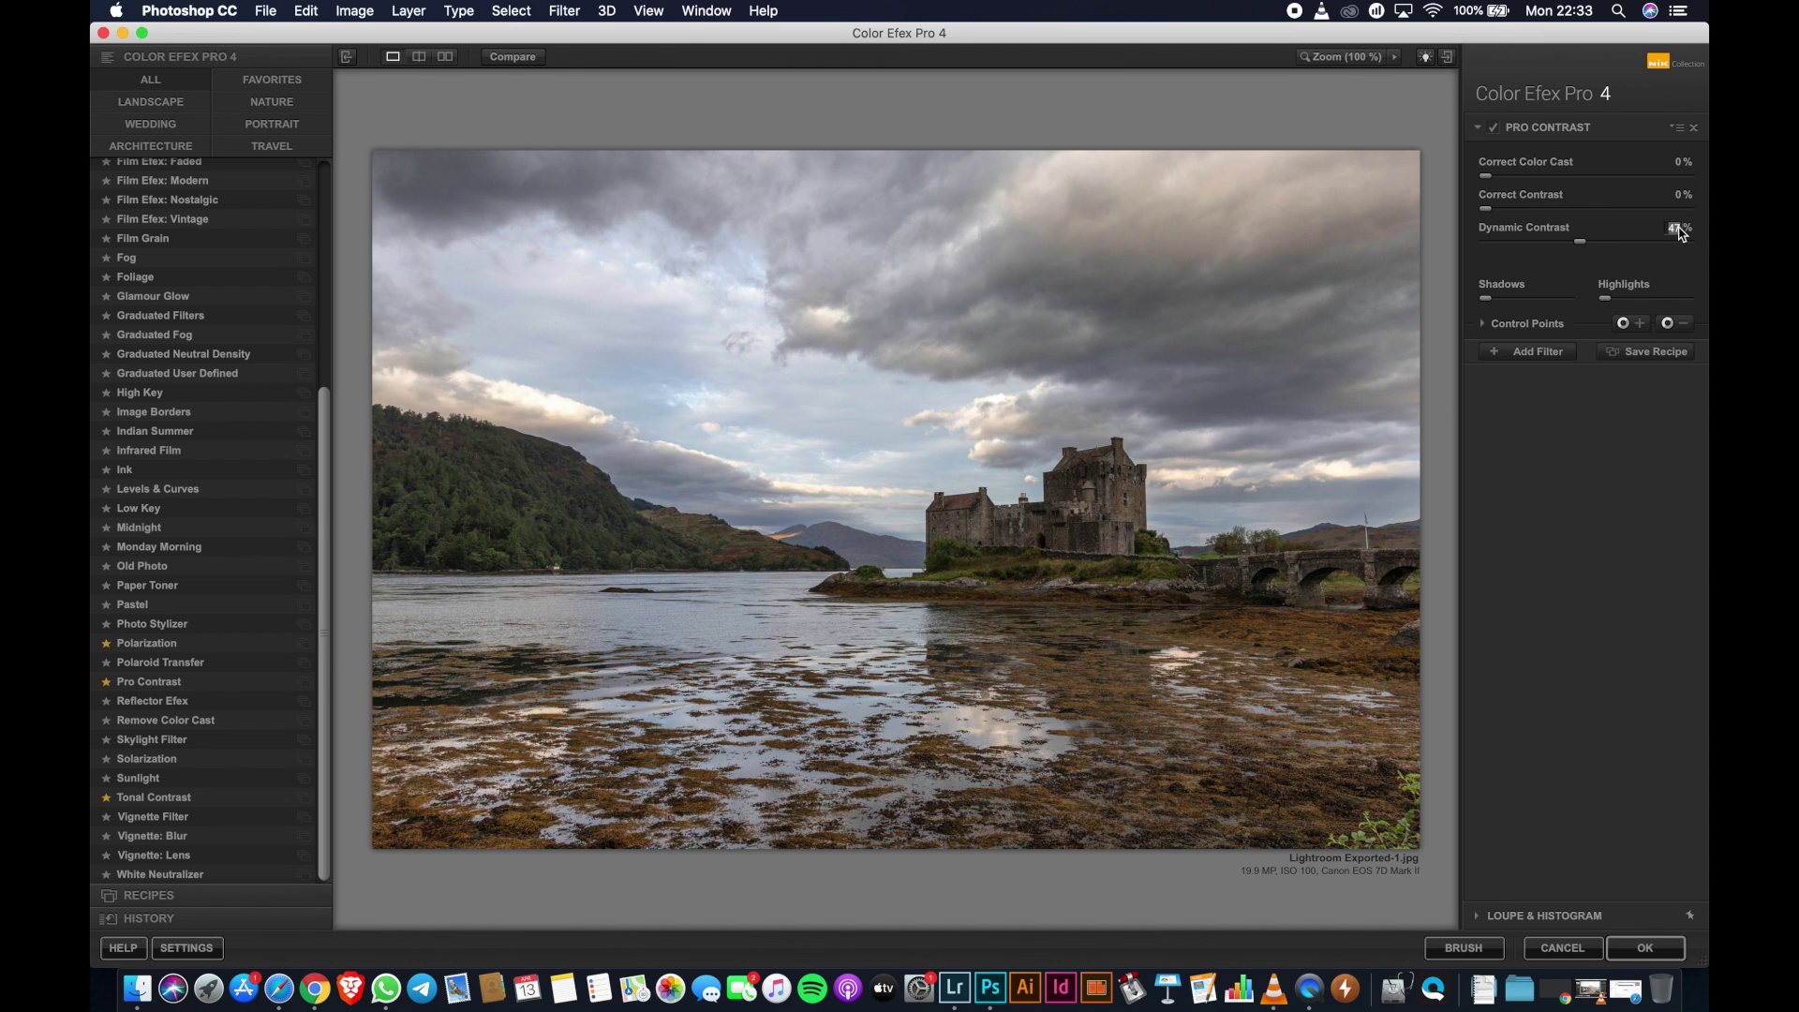
pyautogui.write('50')
pyautogui.press('Return')
# Set Correct Contrast 10% and Correct Color Cast 25%, adjust Shadows and Highlights, and apply
pyautogui.moveTo(1489, 209); pyautogui.dragTo(1574, 210)
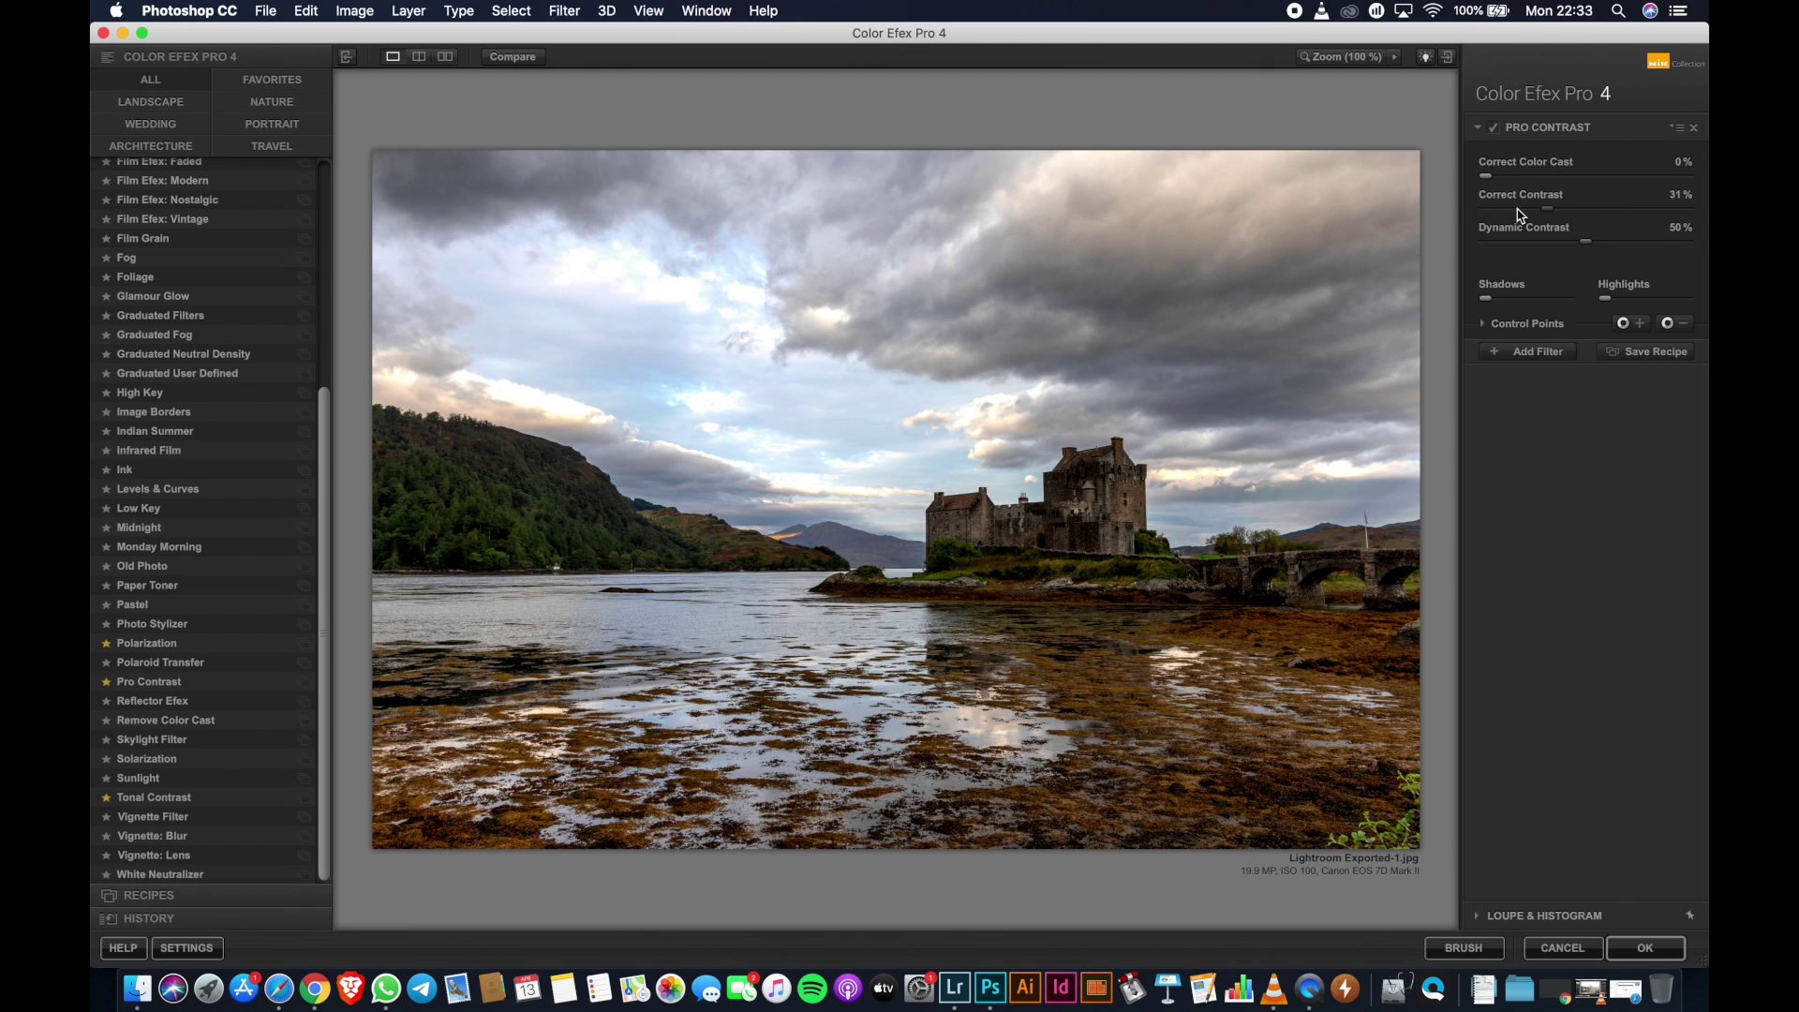
pyautogui.moveTo(1594, 218); pyautogui.dragTo(1682, 208)
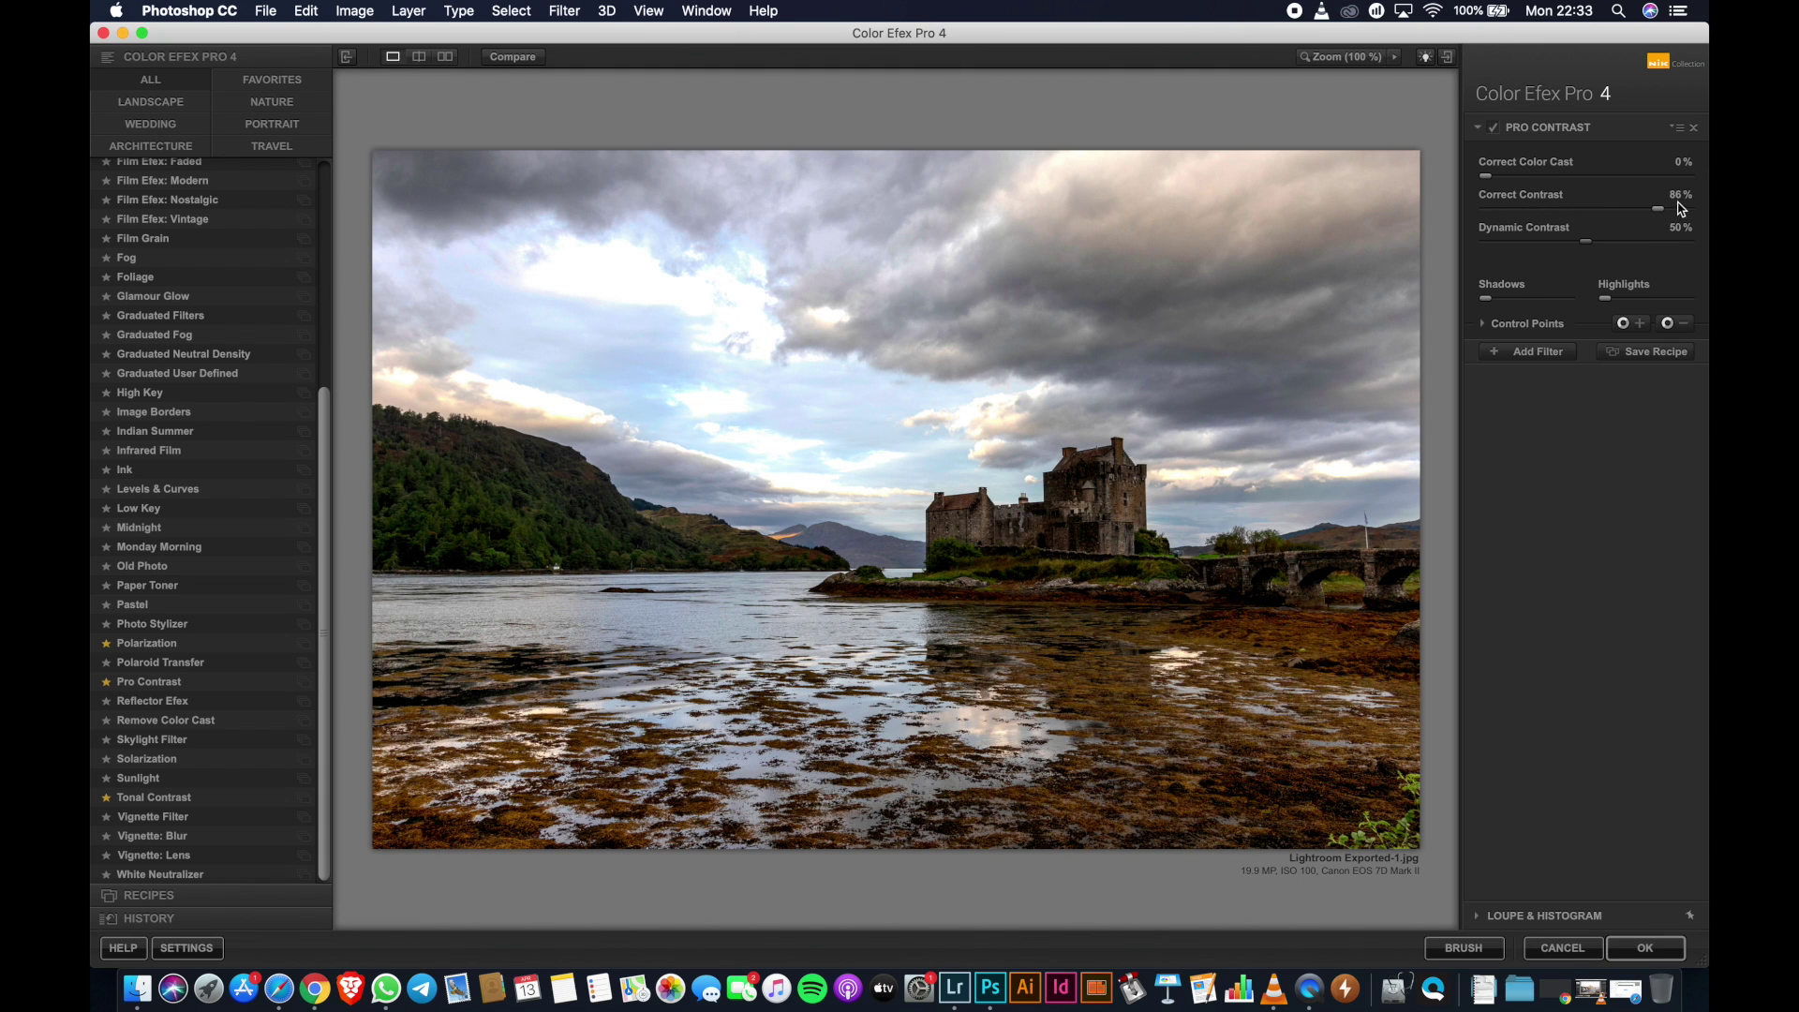
pyautogui.write('10')
pyautogui.press('Return')
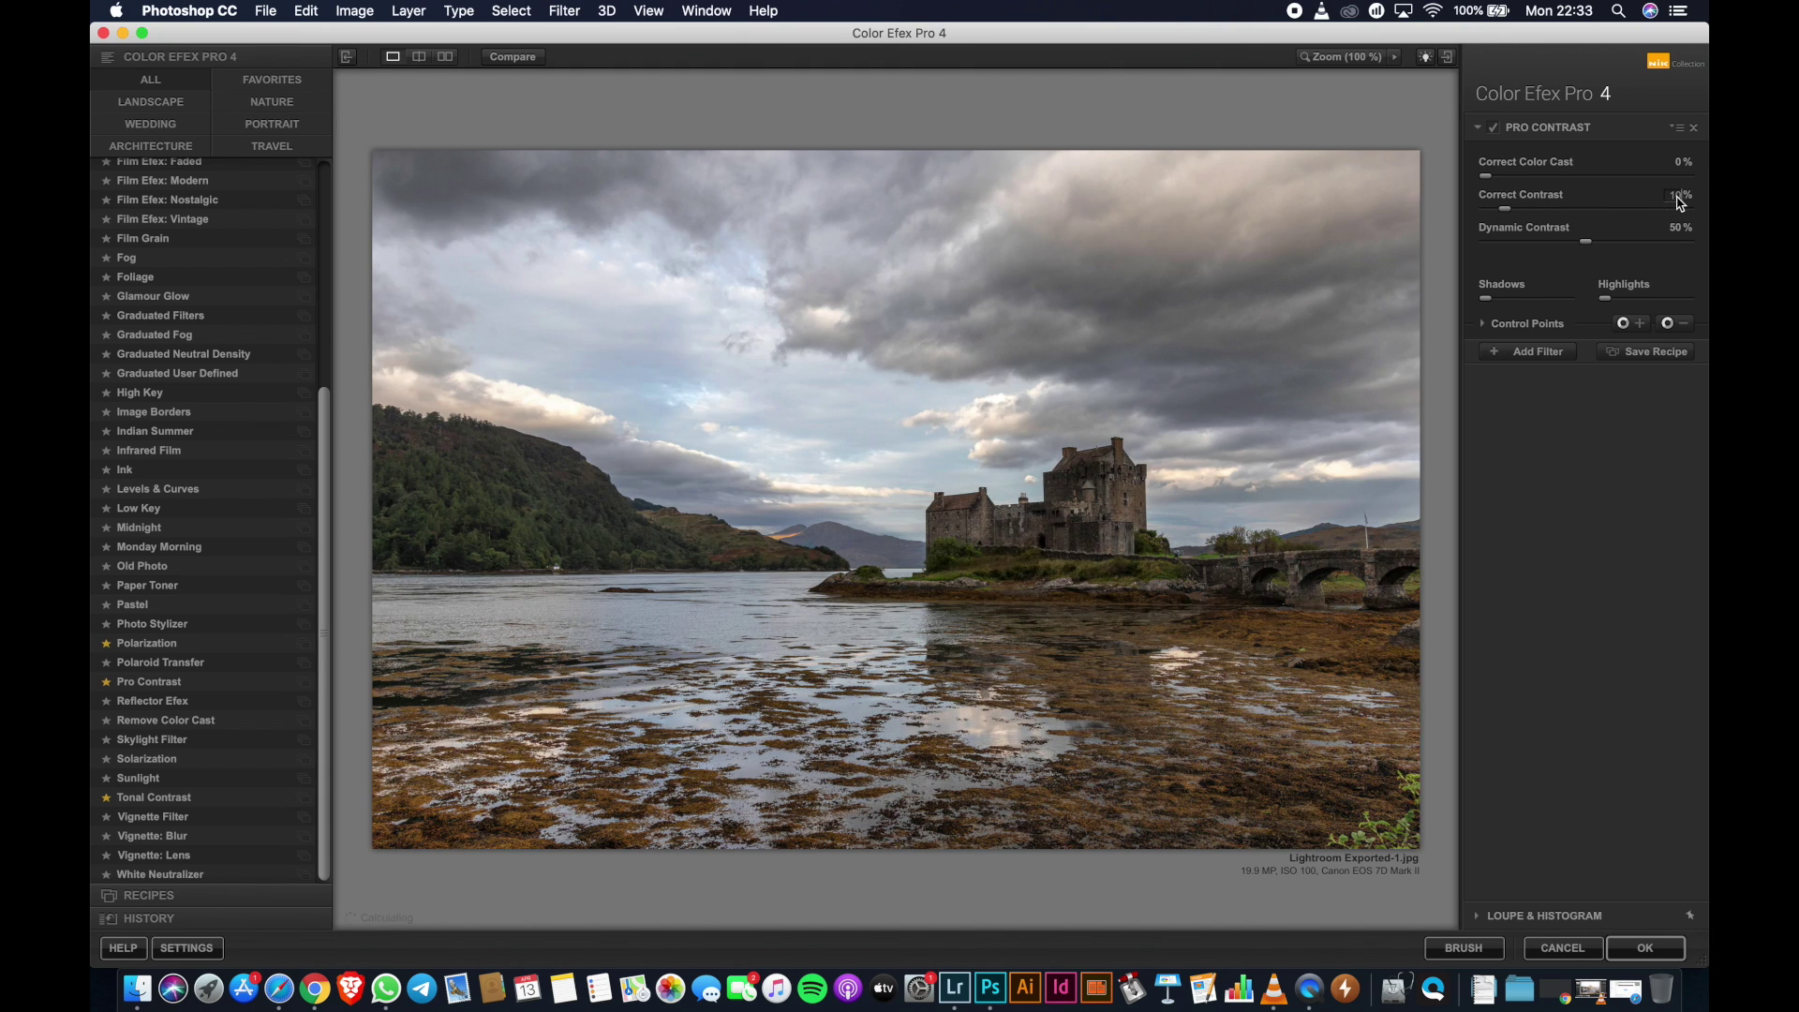
pyautogui.moveTo(1486, 175); pyautogui.dragTo(1494, 175)
pyautogui.moveTo(1686, 175)
pyautogui.mouseDown()
pyautogui.moveTo(1464, 174)
pyautogui.moveTo(1537, 181)
pyautogui.mouseUp()
pyautogui.write('4')
pyautogui.moveTo(1489, 304)
pyautogui.mouseDown()
pyautogui.moveTo(1563, 306)
pyautogui.moveTo(1485, 306)
pyautogui.mouseUp()
pyautogui.moveTo(1604, 299)
pyautogui.mouseDown()
pyautogui.moveTo(1676, 300)
pyautogui.moveTo(1598, 302)
pyautogui.mouseUp()
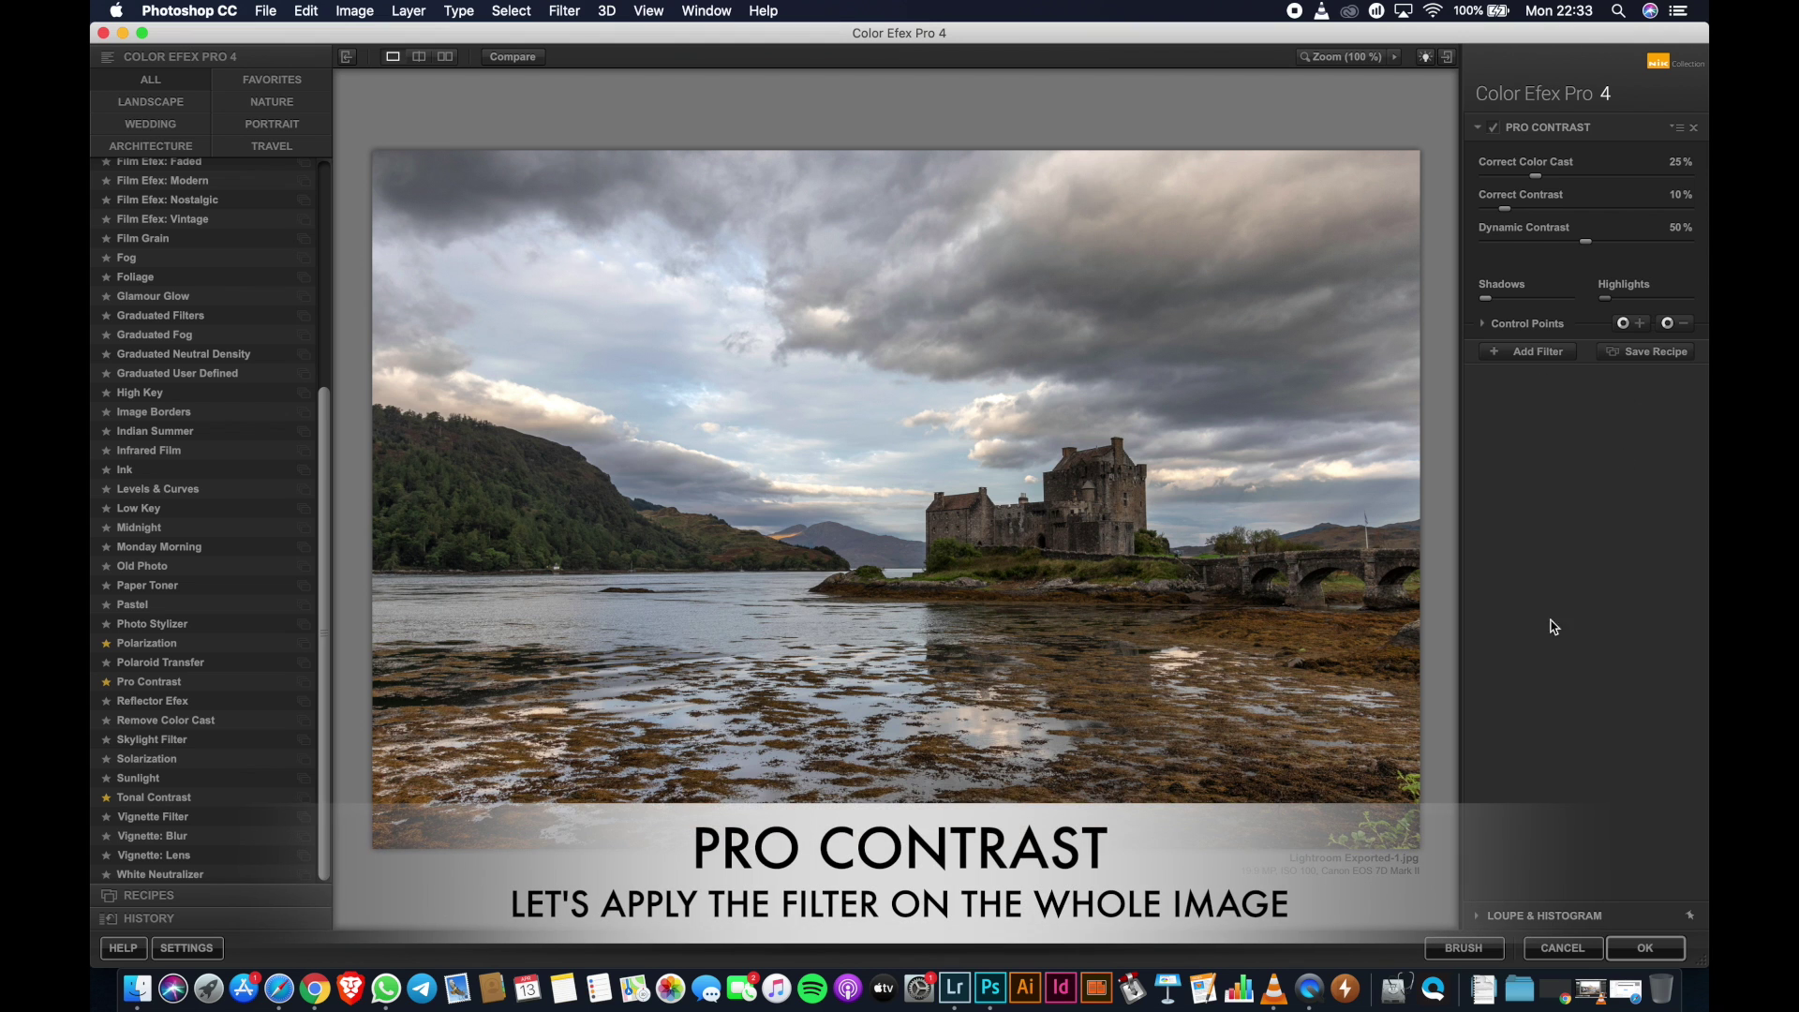
pyautogui.click(1638, 954)
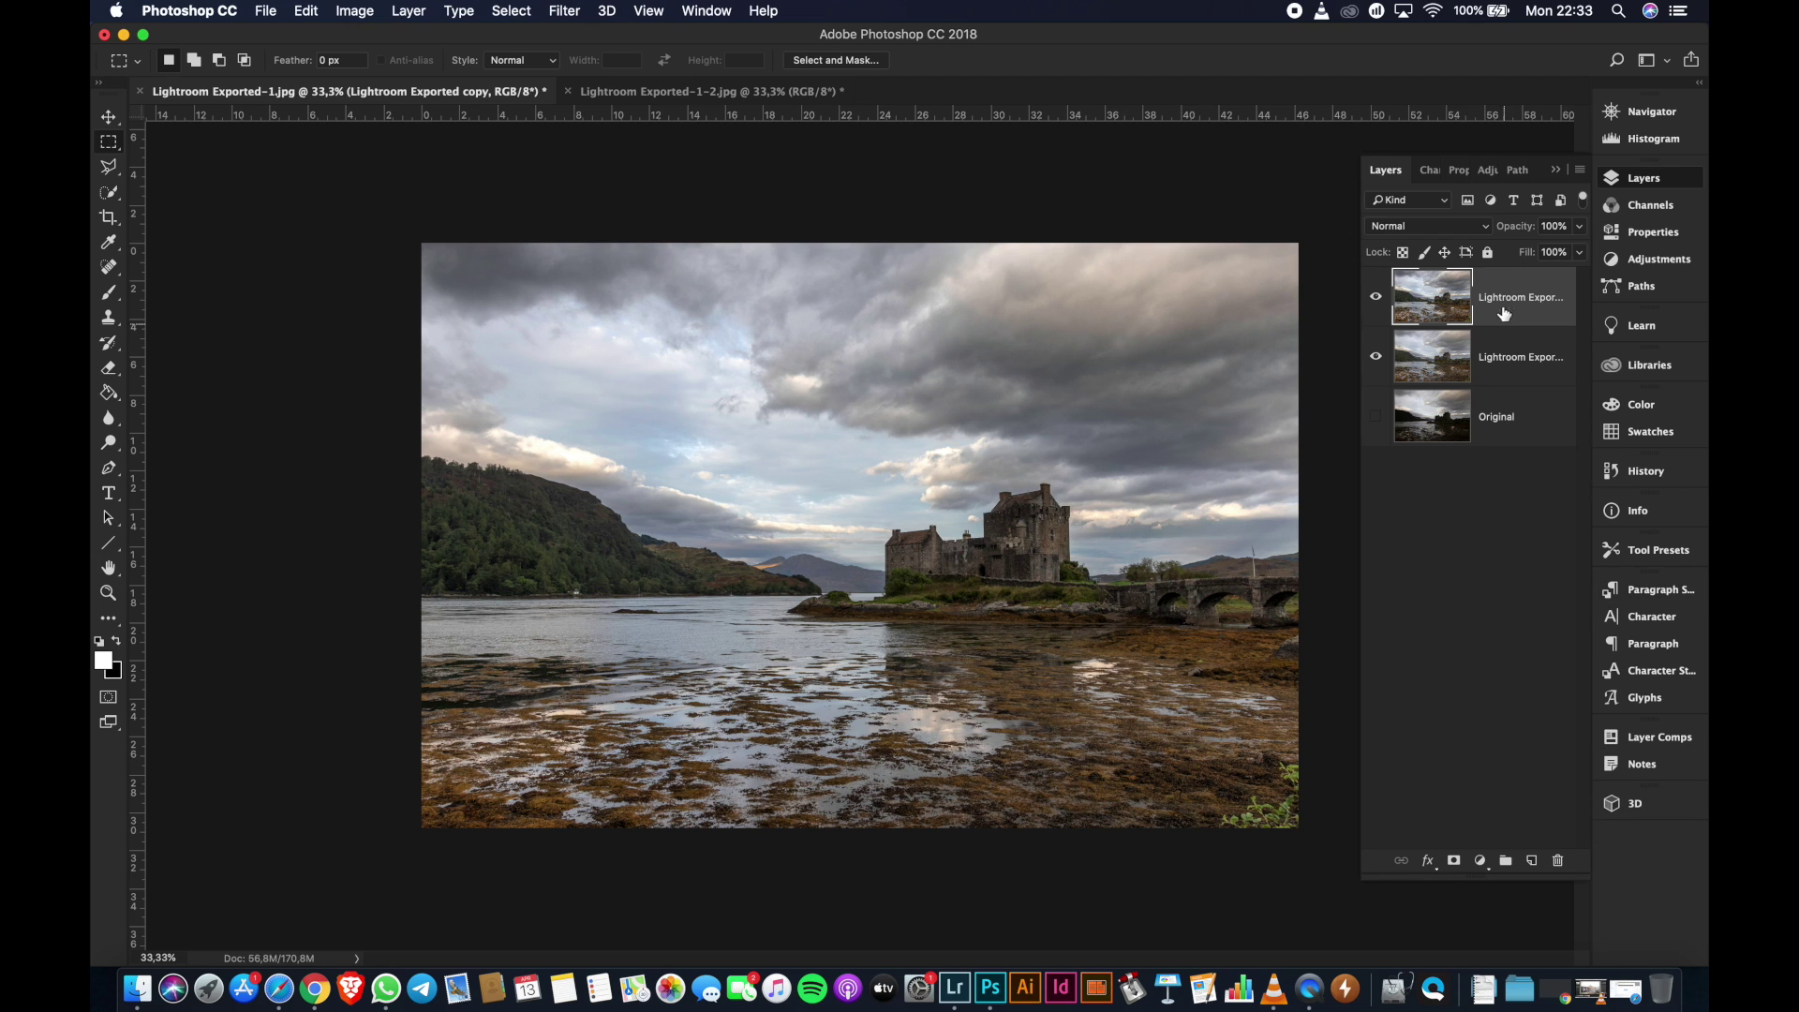
# Rename the filtered layer 'Pro Contrast', duplicate it, and hide the Pro Contrast copy
pyautogui.doubleClick(1509, 298)
pyautogui.write('Pro Contr')
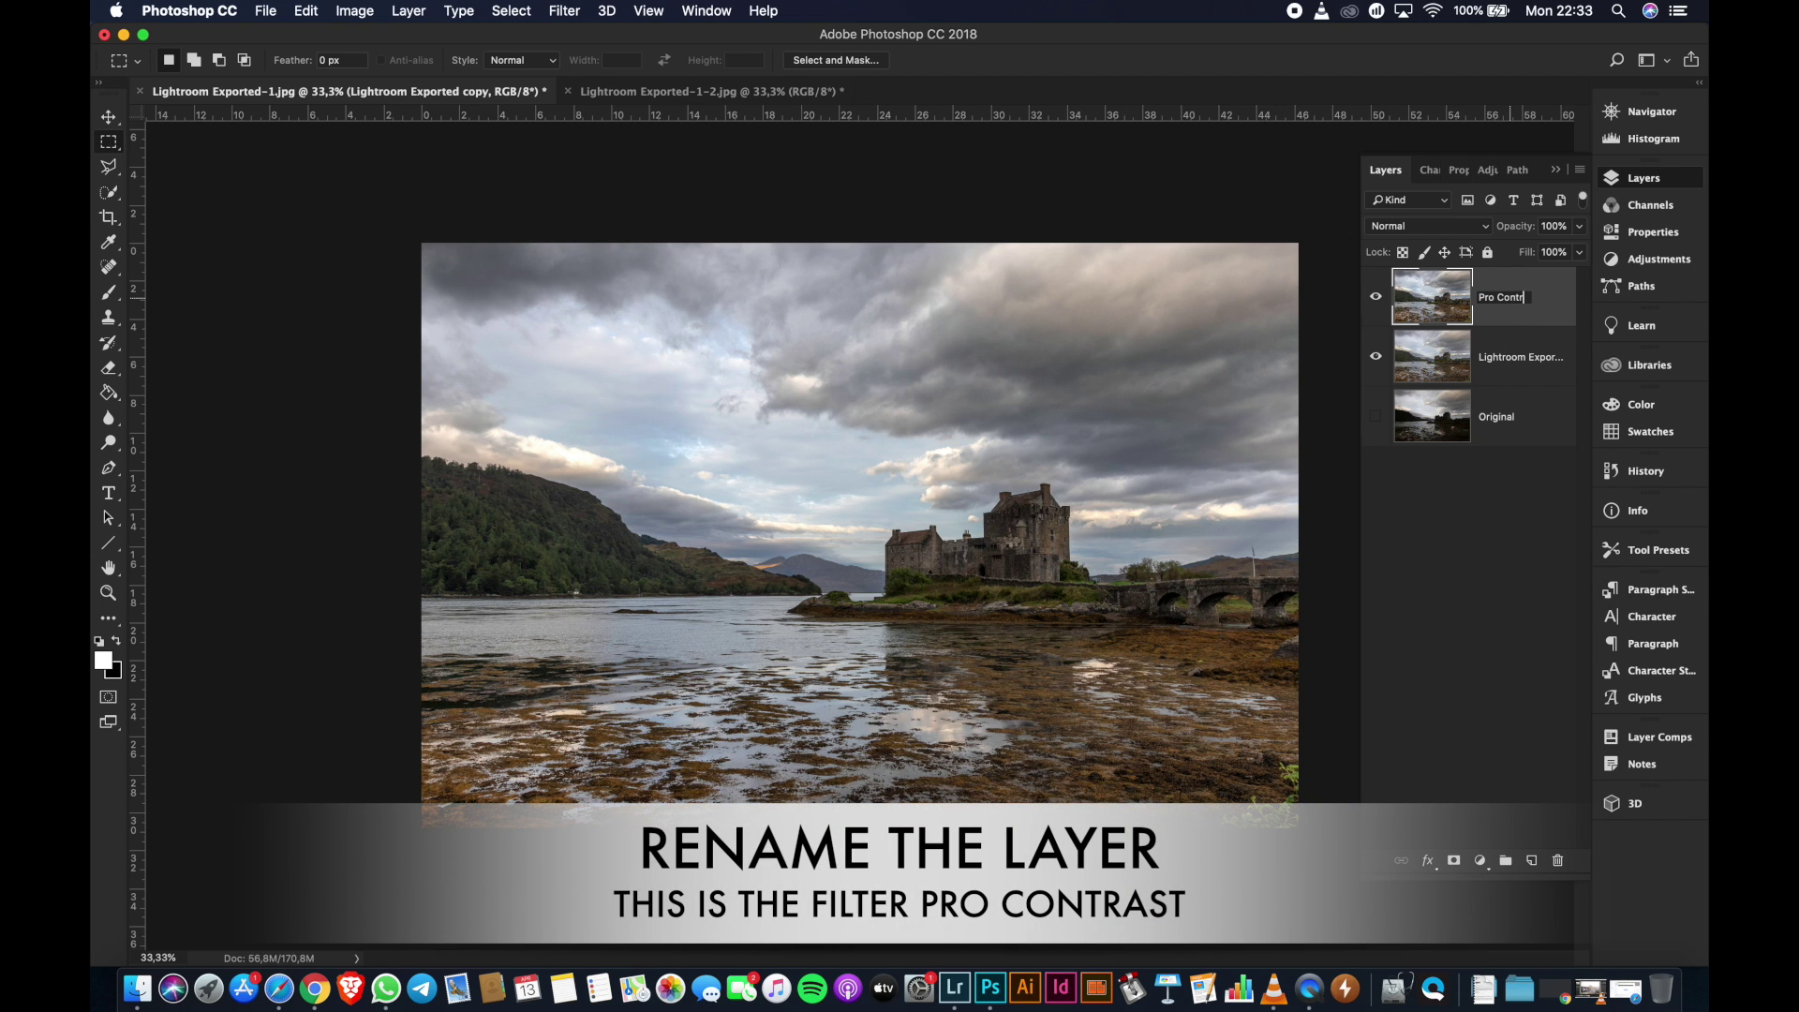
pyautogui.write('ast')
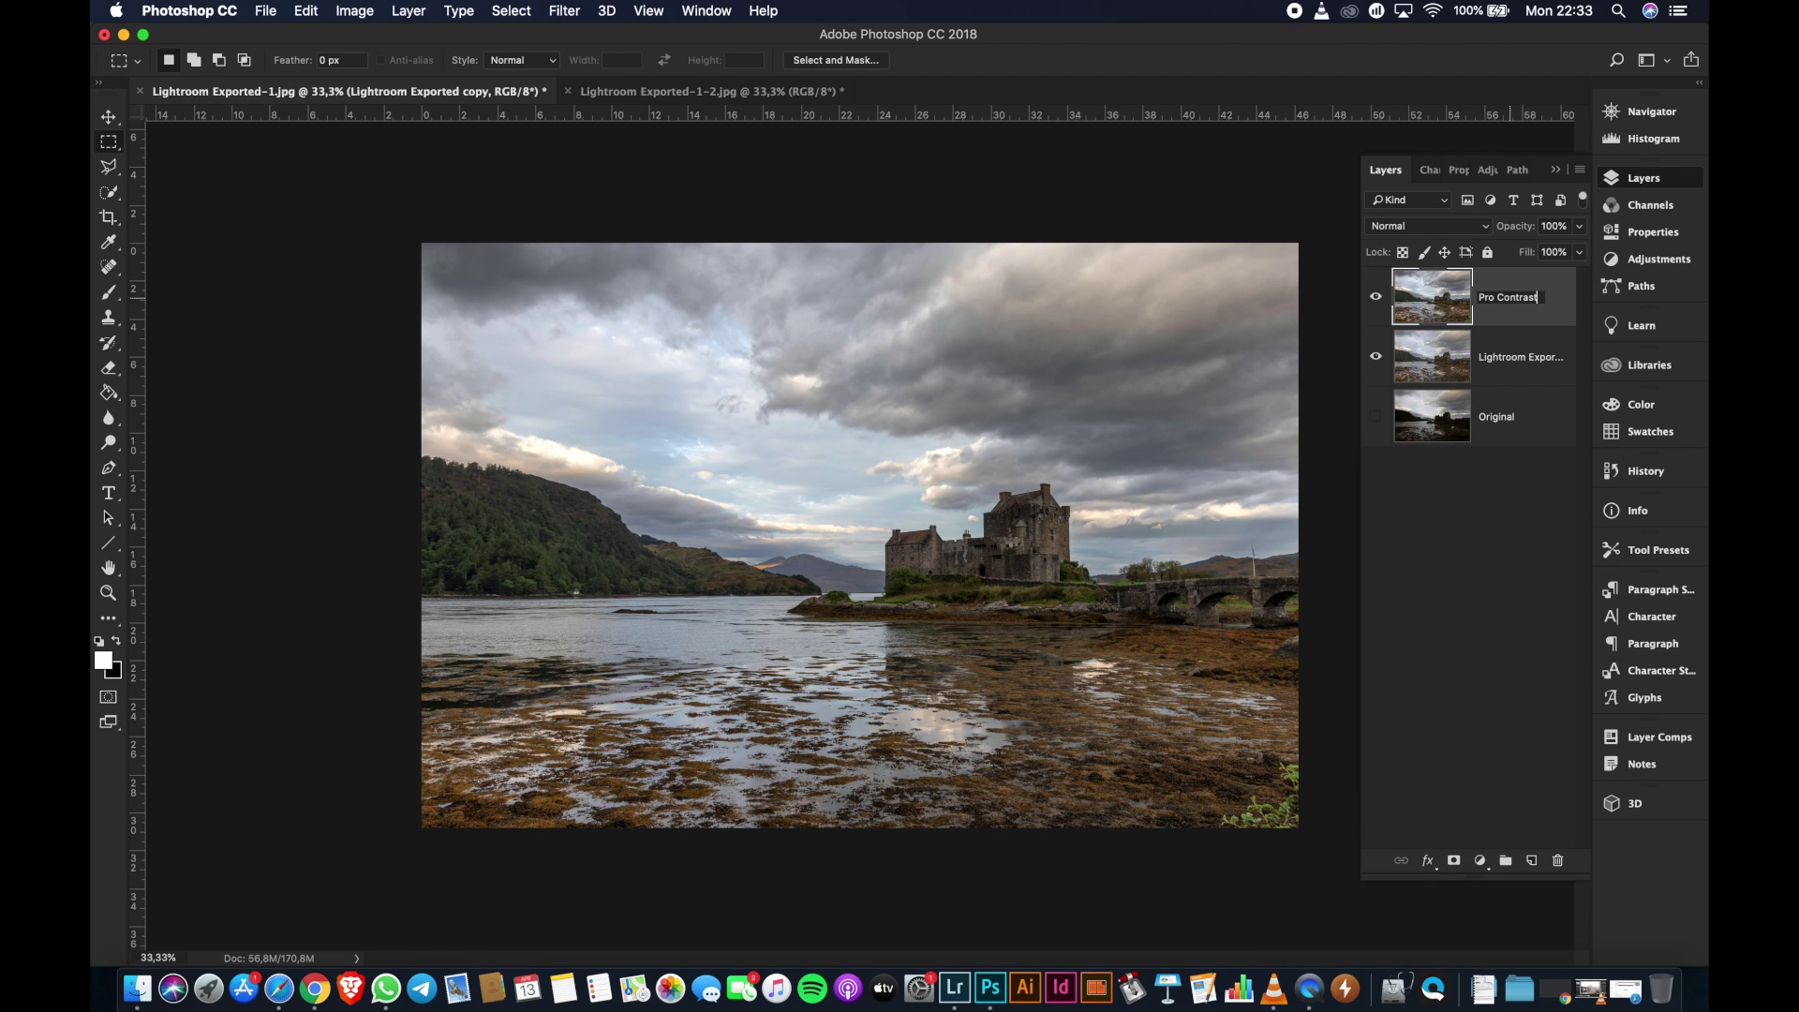
pyautogui.press('Return')
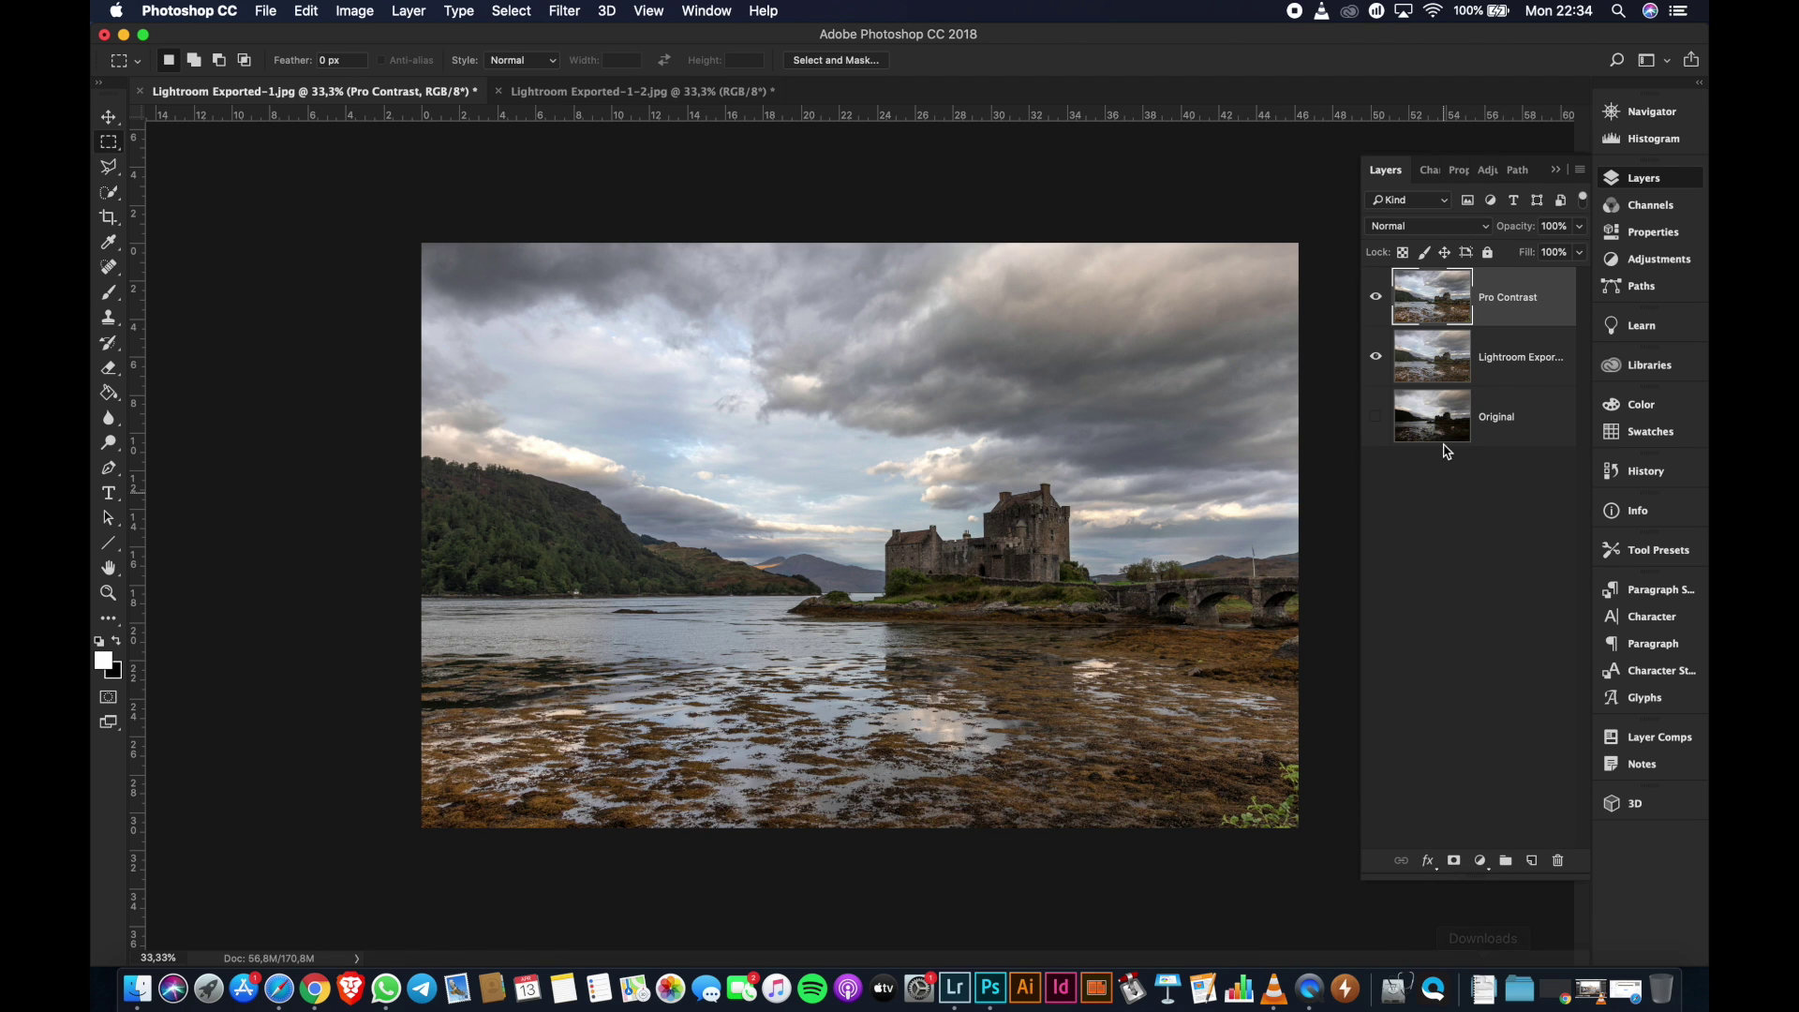
pyautogui.moveTo(1499, 309); pyautogui.dragTo(1532, 860)
pyautogui.click(1382, 321)
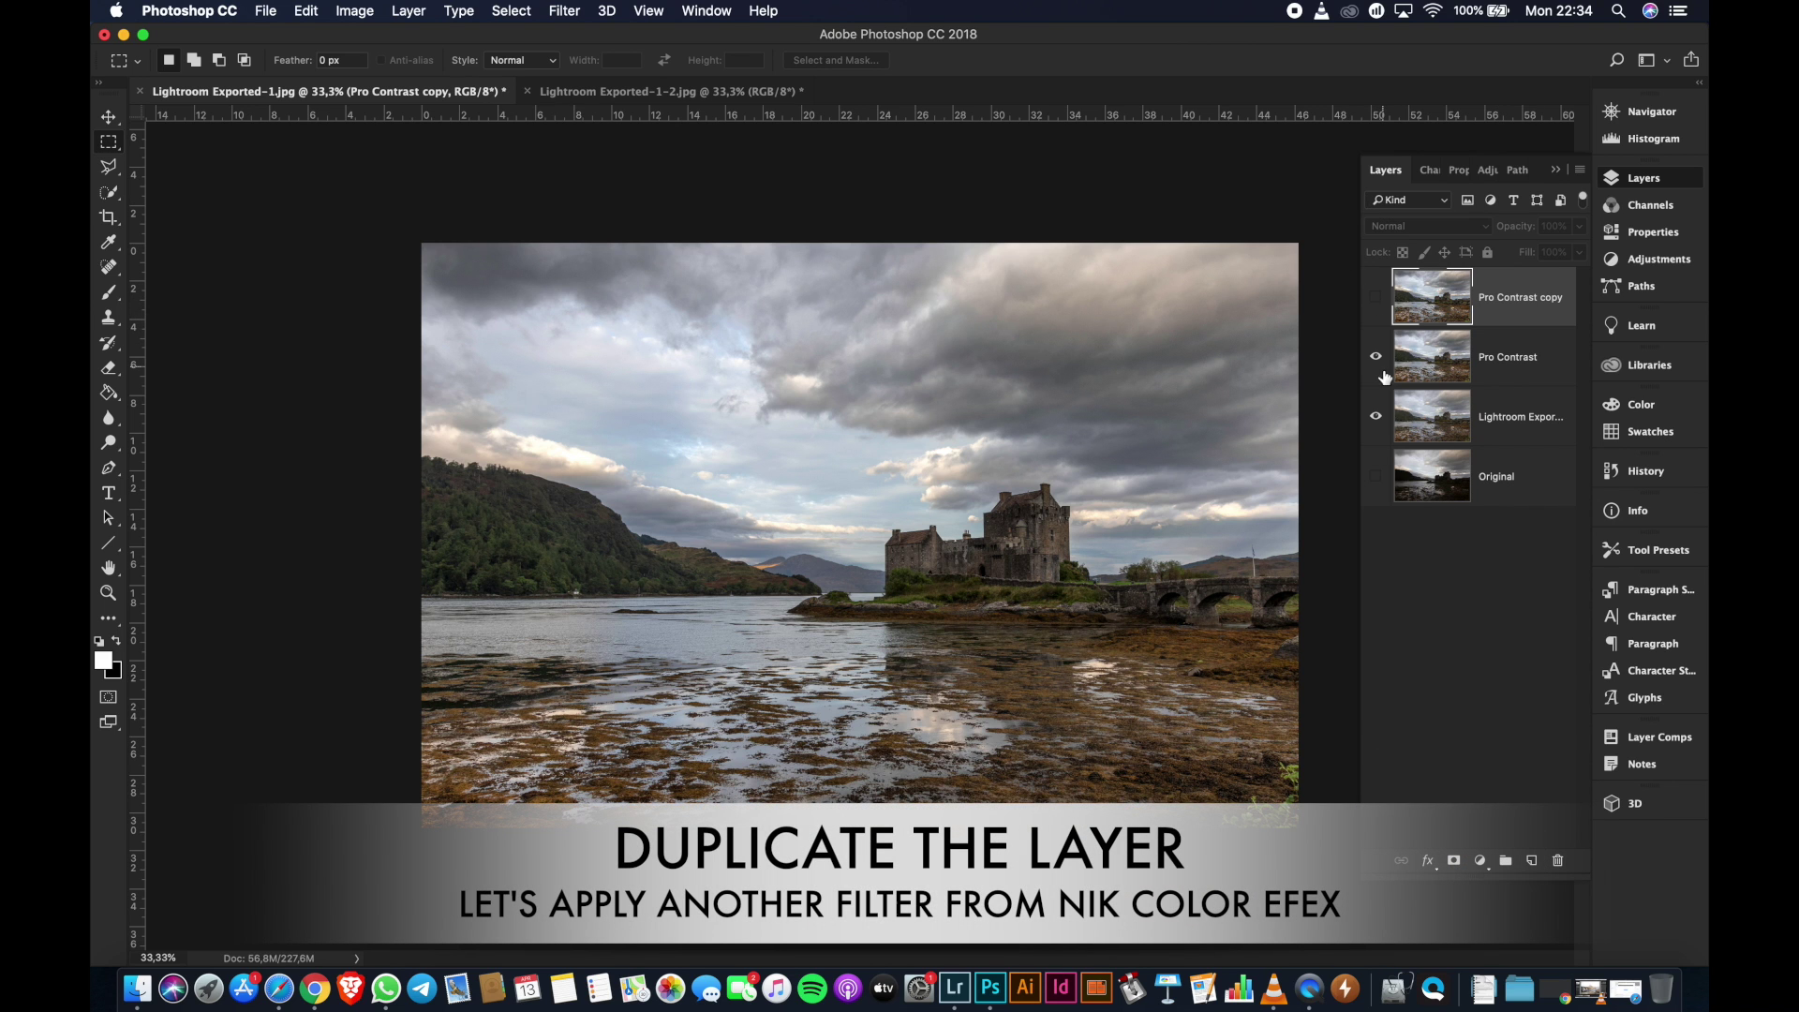
# Compare the photo with and without the Pro Contrast layer, zoomed in
pyautogui.click(1375, 364)
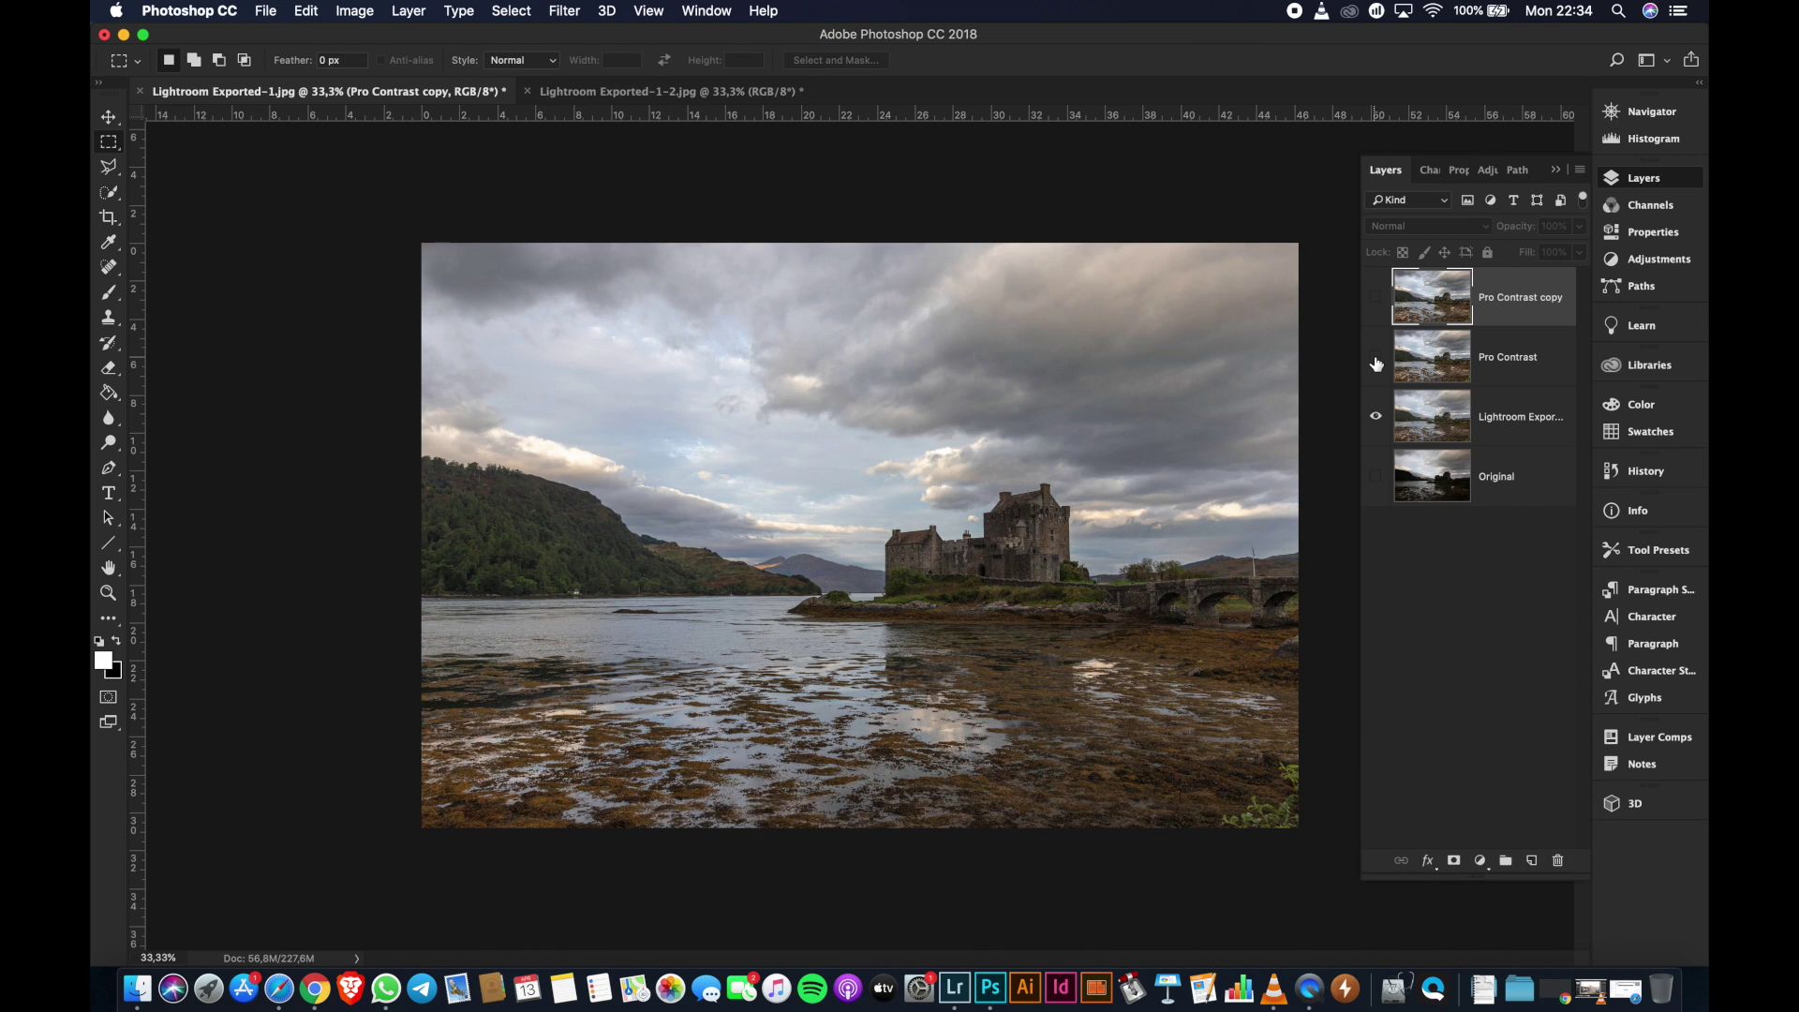
pyautogui.click(1376, 364)
pyautogui.click(1376, 364)
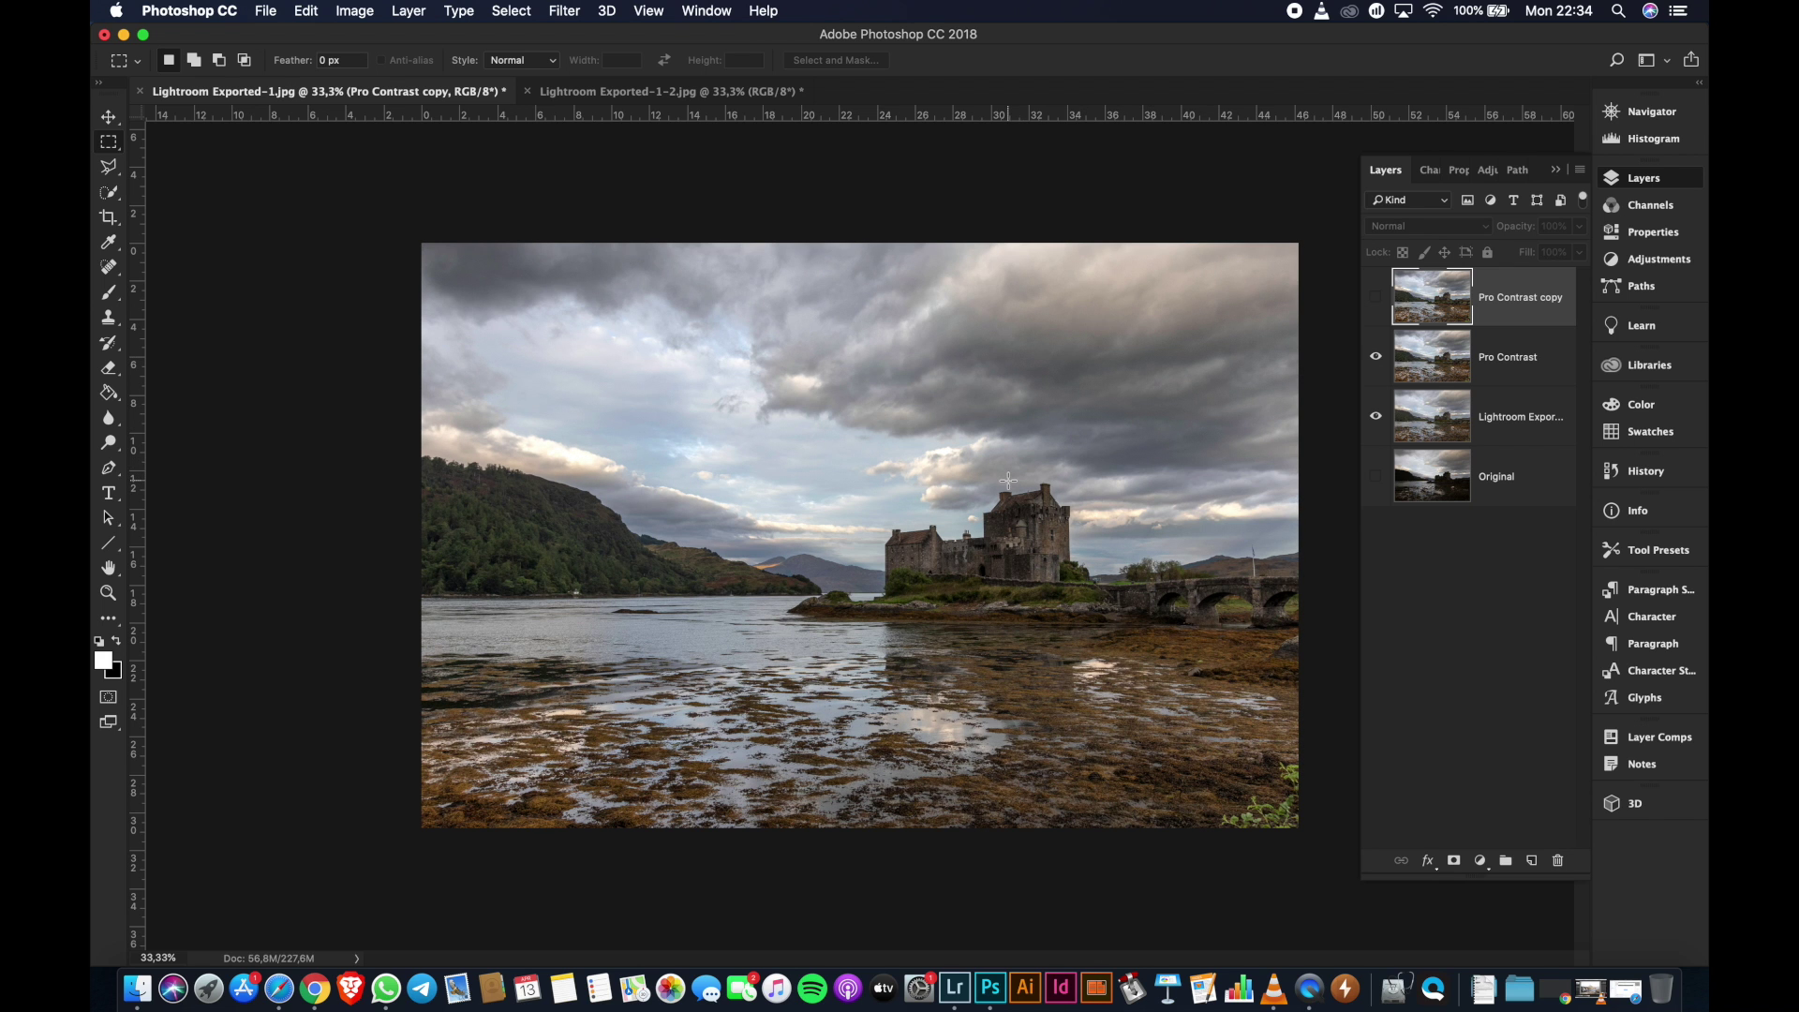
pyautogui.scroll(2, 1008, 479)
pyautogui.scroll(2, 1008, 479)
pyautogui.scroll(2, 1008, 480)
pyautogui.scroll(2, 1008, 479)
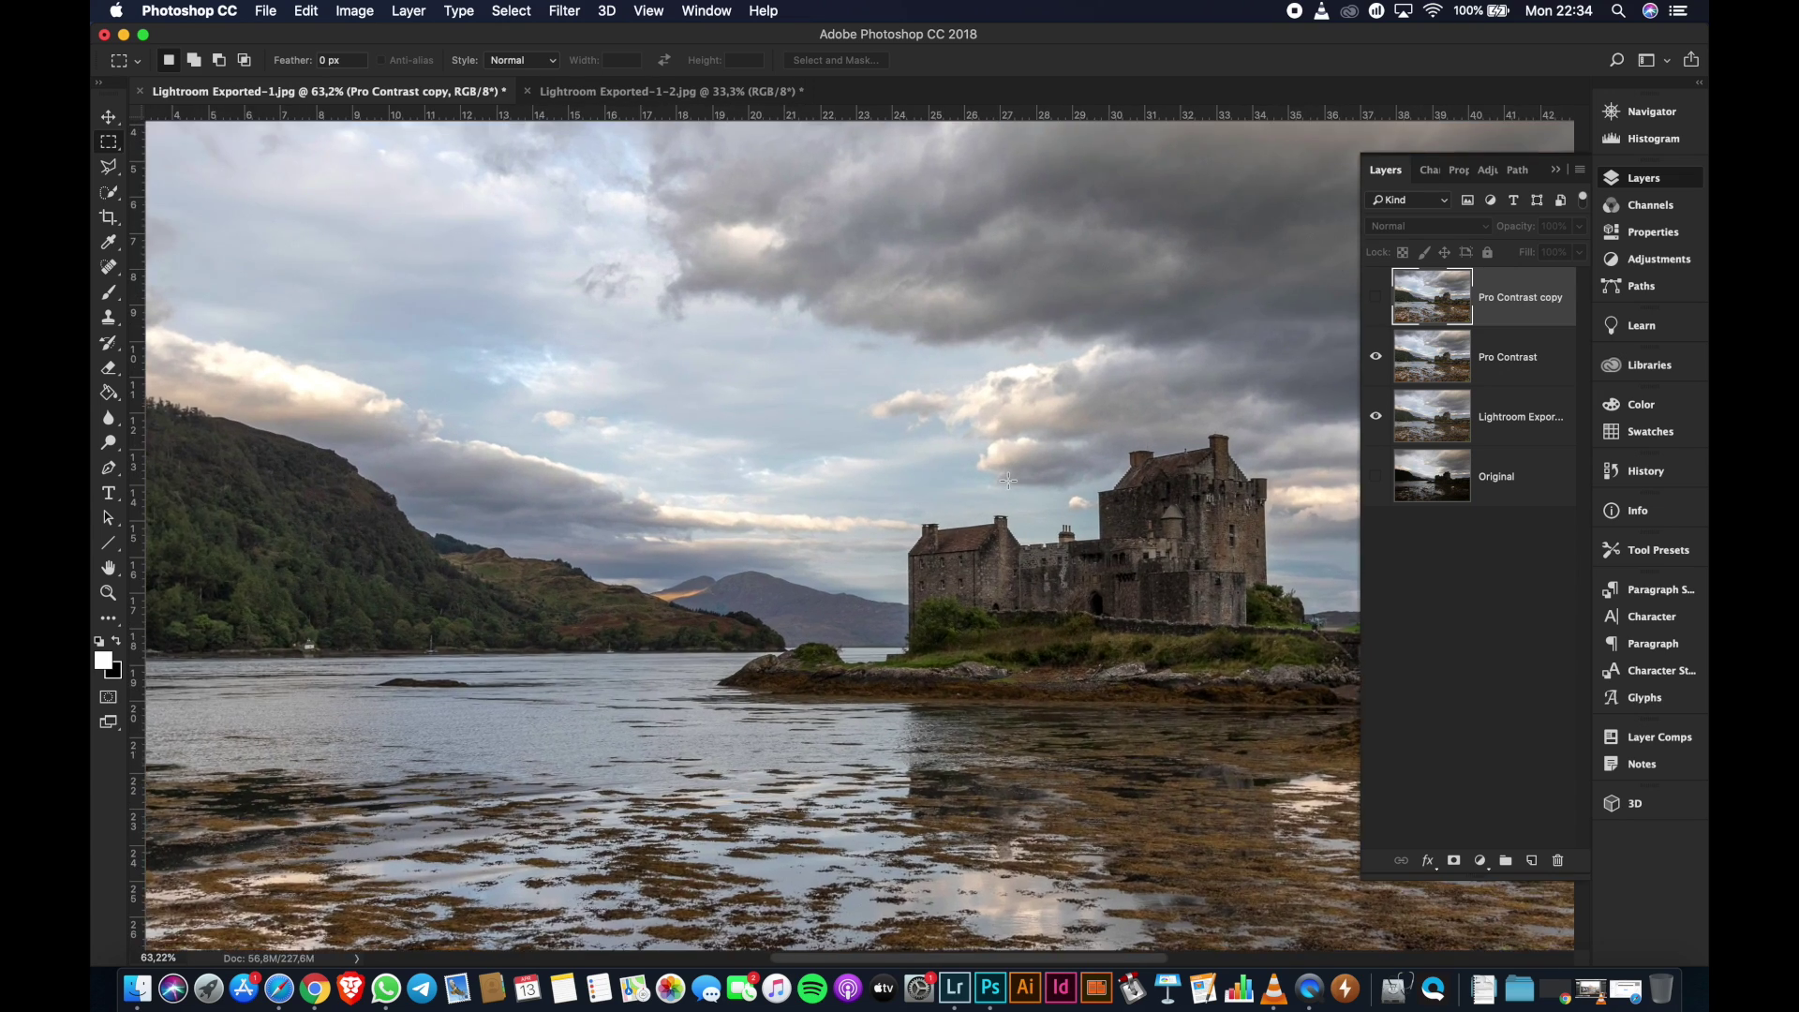
pyautogui.scroll(1, 1008, 480)
pyautogui.scroll(1, 1009, 480)
pyautogui.scroll(1, 1008, 480)
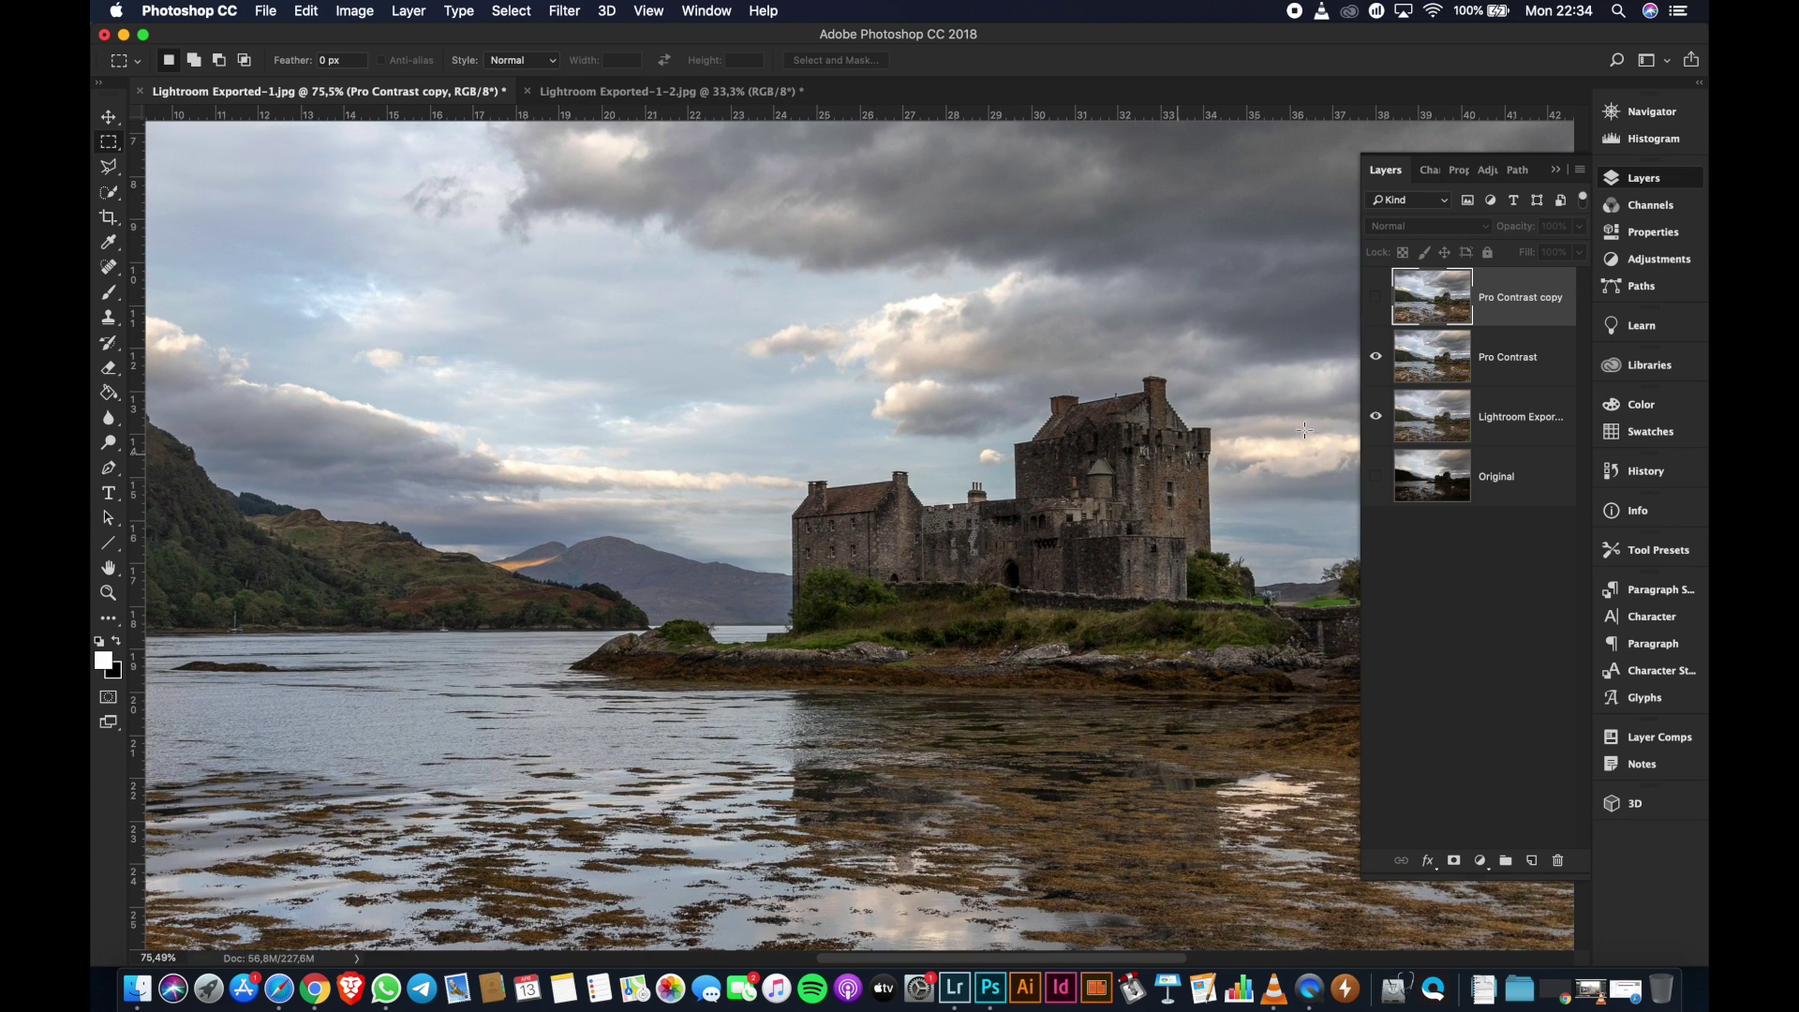
pyautogui.click(1375, 357)
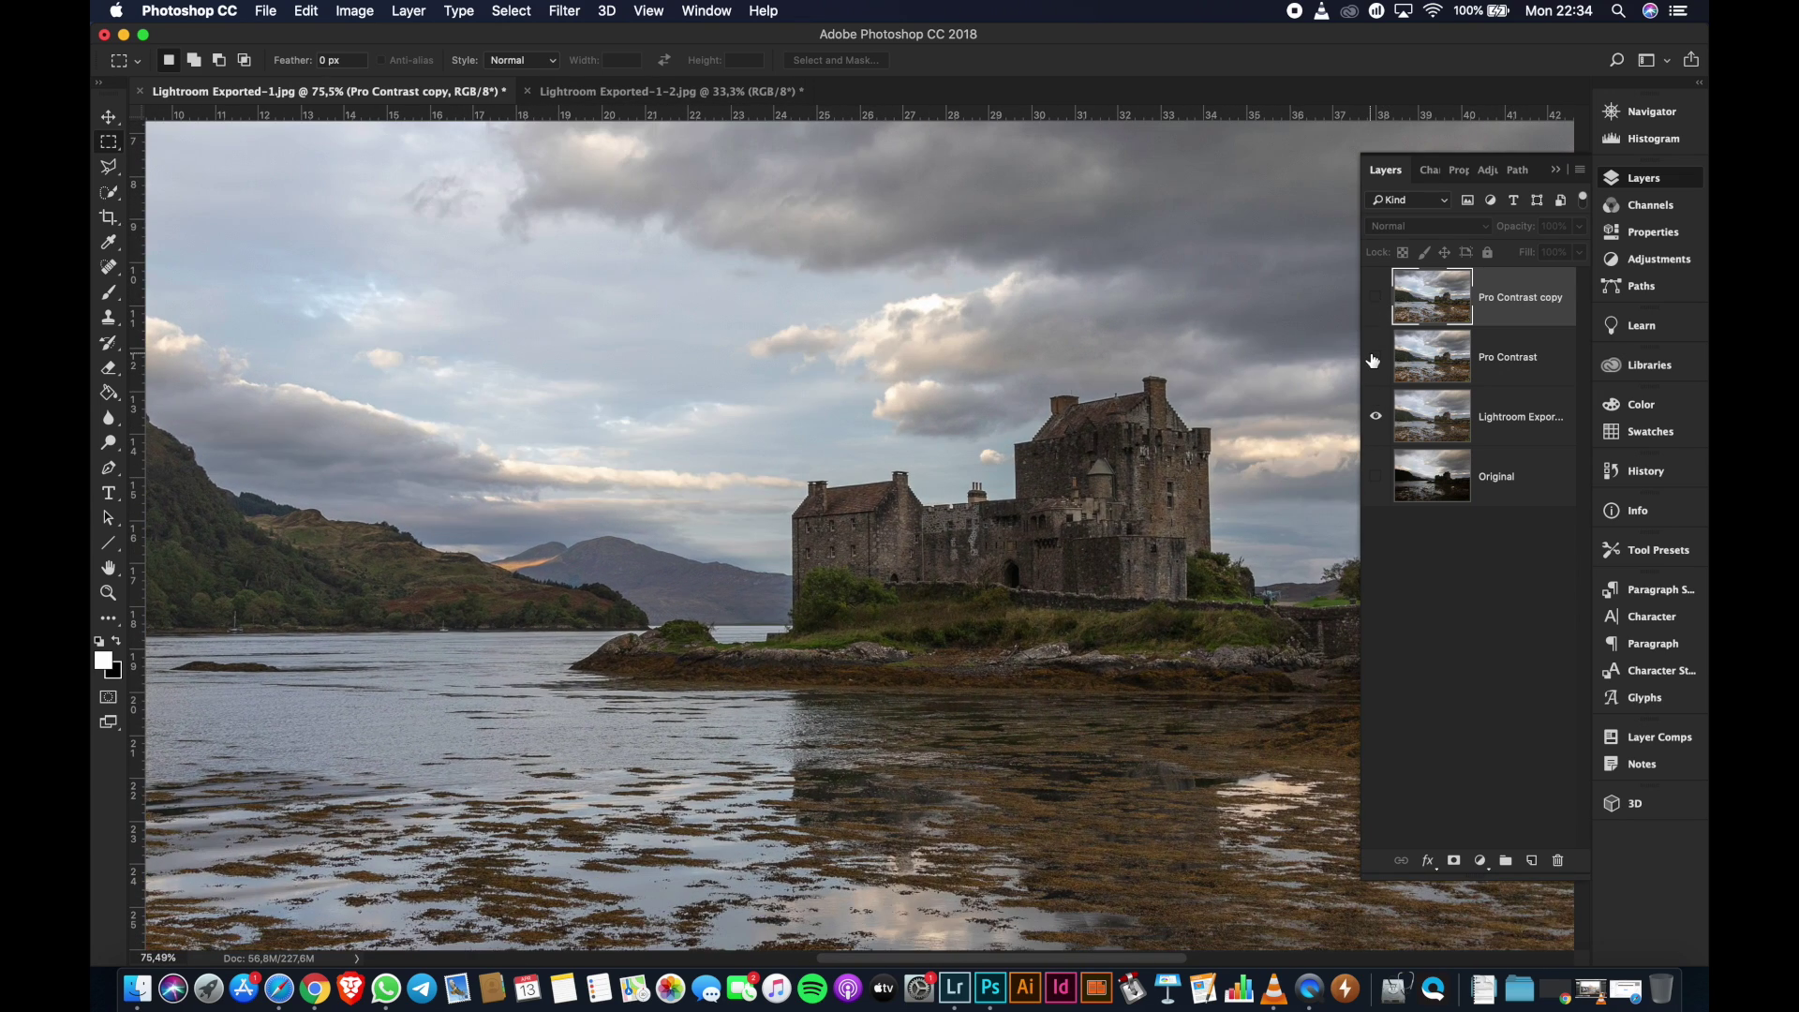
pyautogui.click(1375, 357)
# Zoom out, switch to full-screen mode, and make the Pro Contrast copy layer visible
pyautogui.scroll(-4, 1042, 445)
pyautogui.scroll(-1, 1042, 445)
pyautogui.press('f')
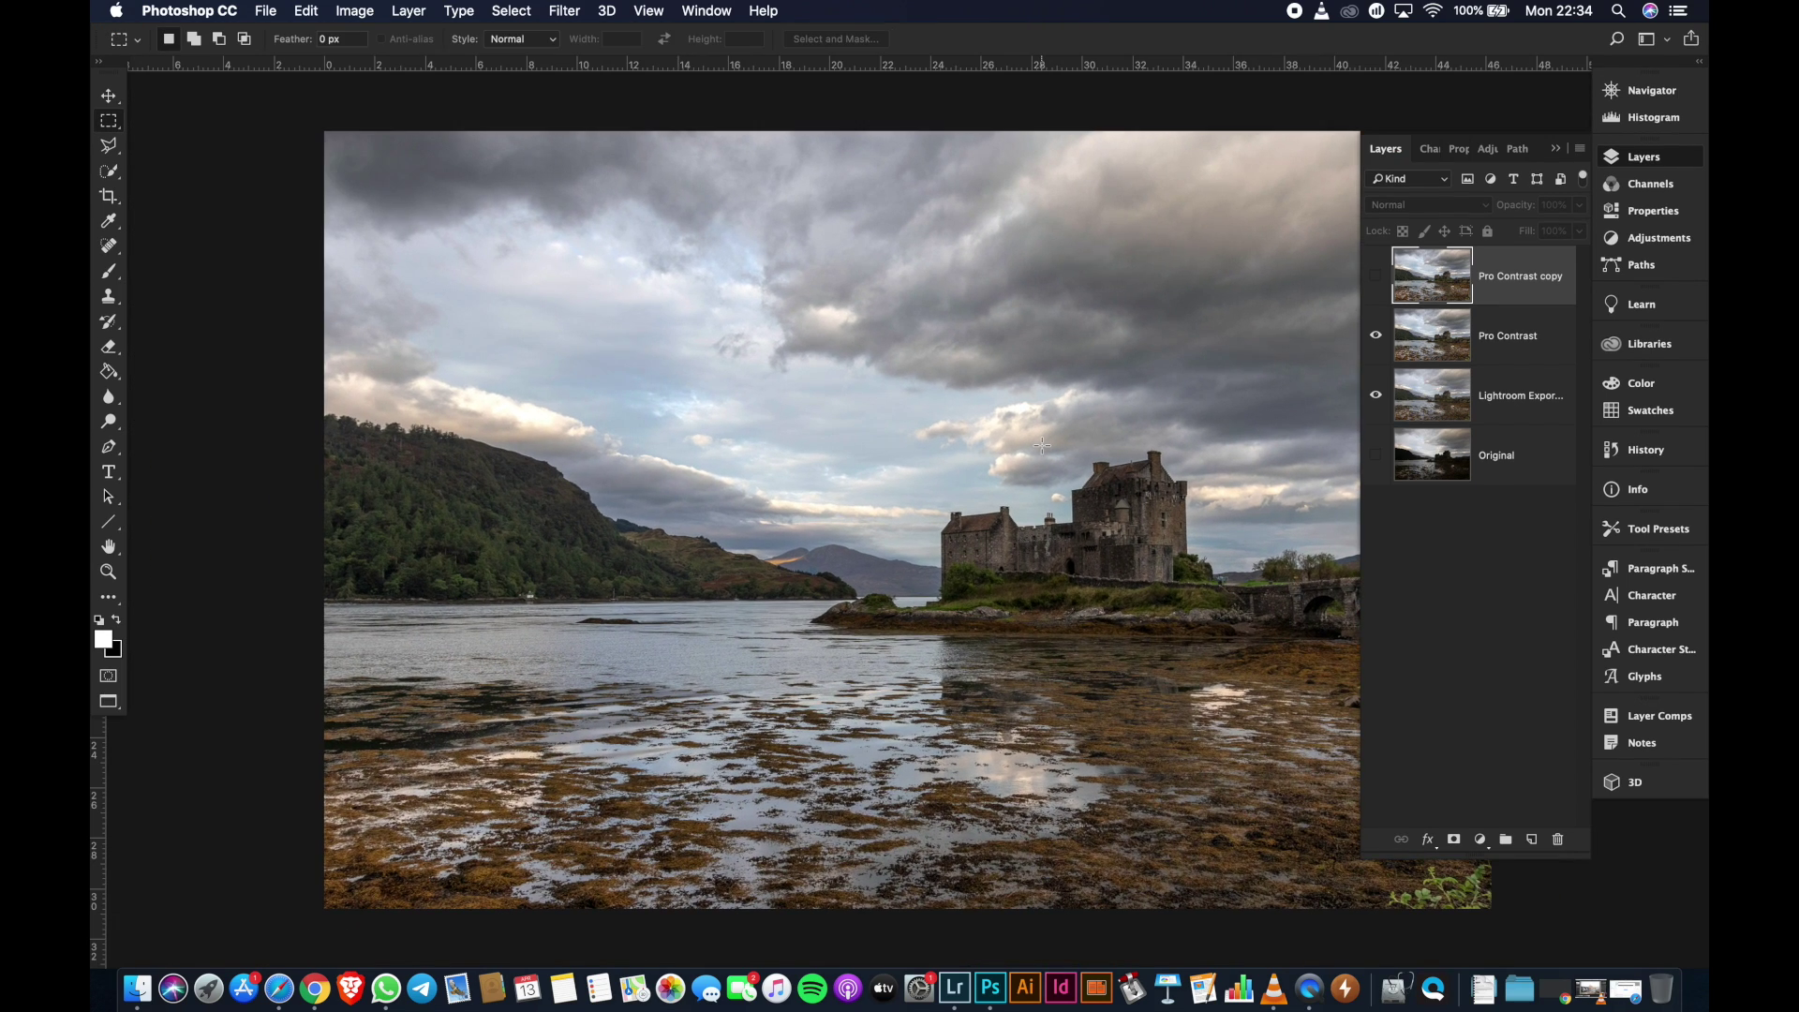
pyautogui.hscroll(3, 1042, 445)
pyautogui.hscroll(2, 1042, 445)
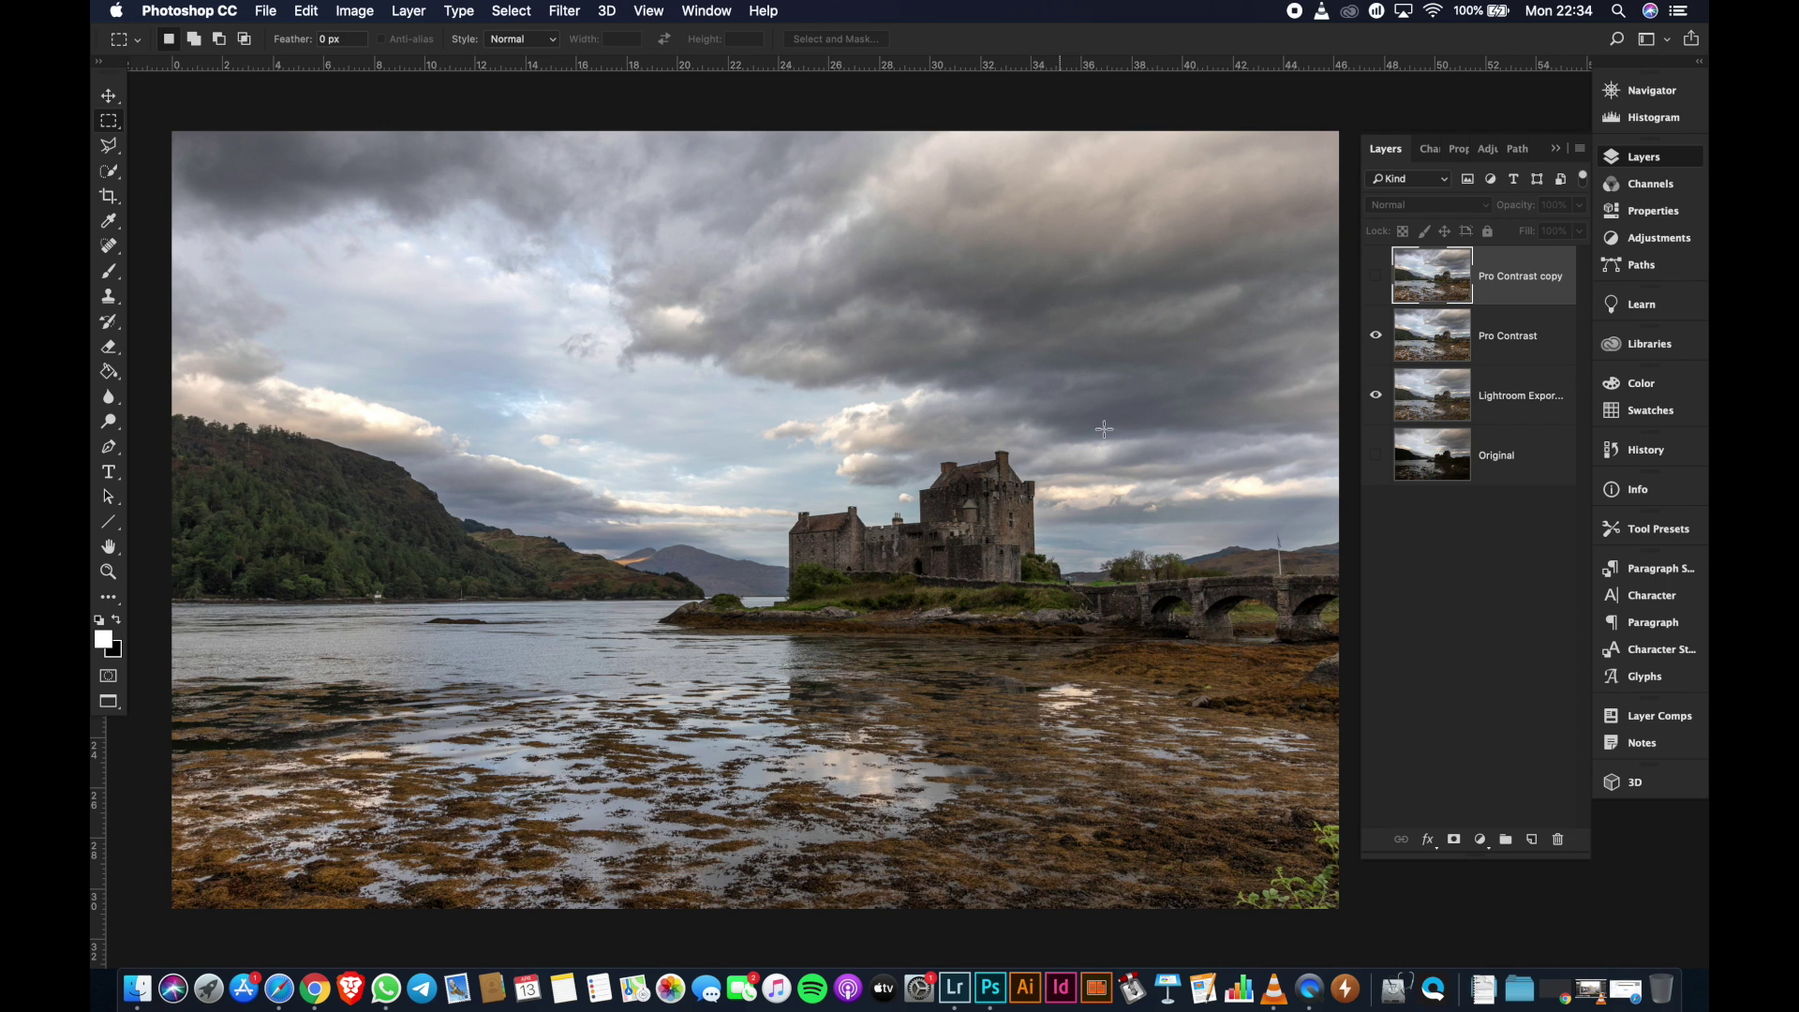
pyautogui.click(1376, 276)
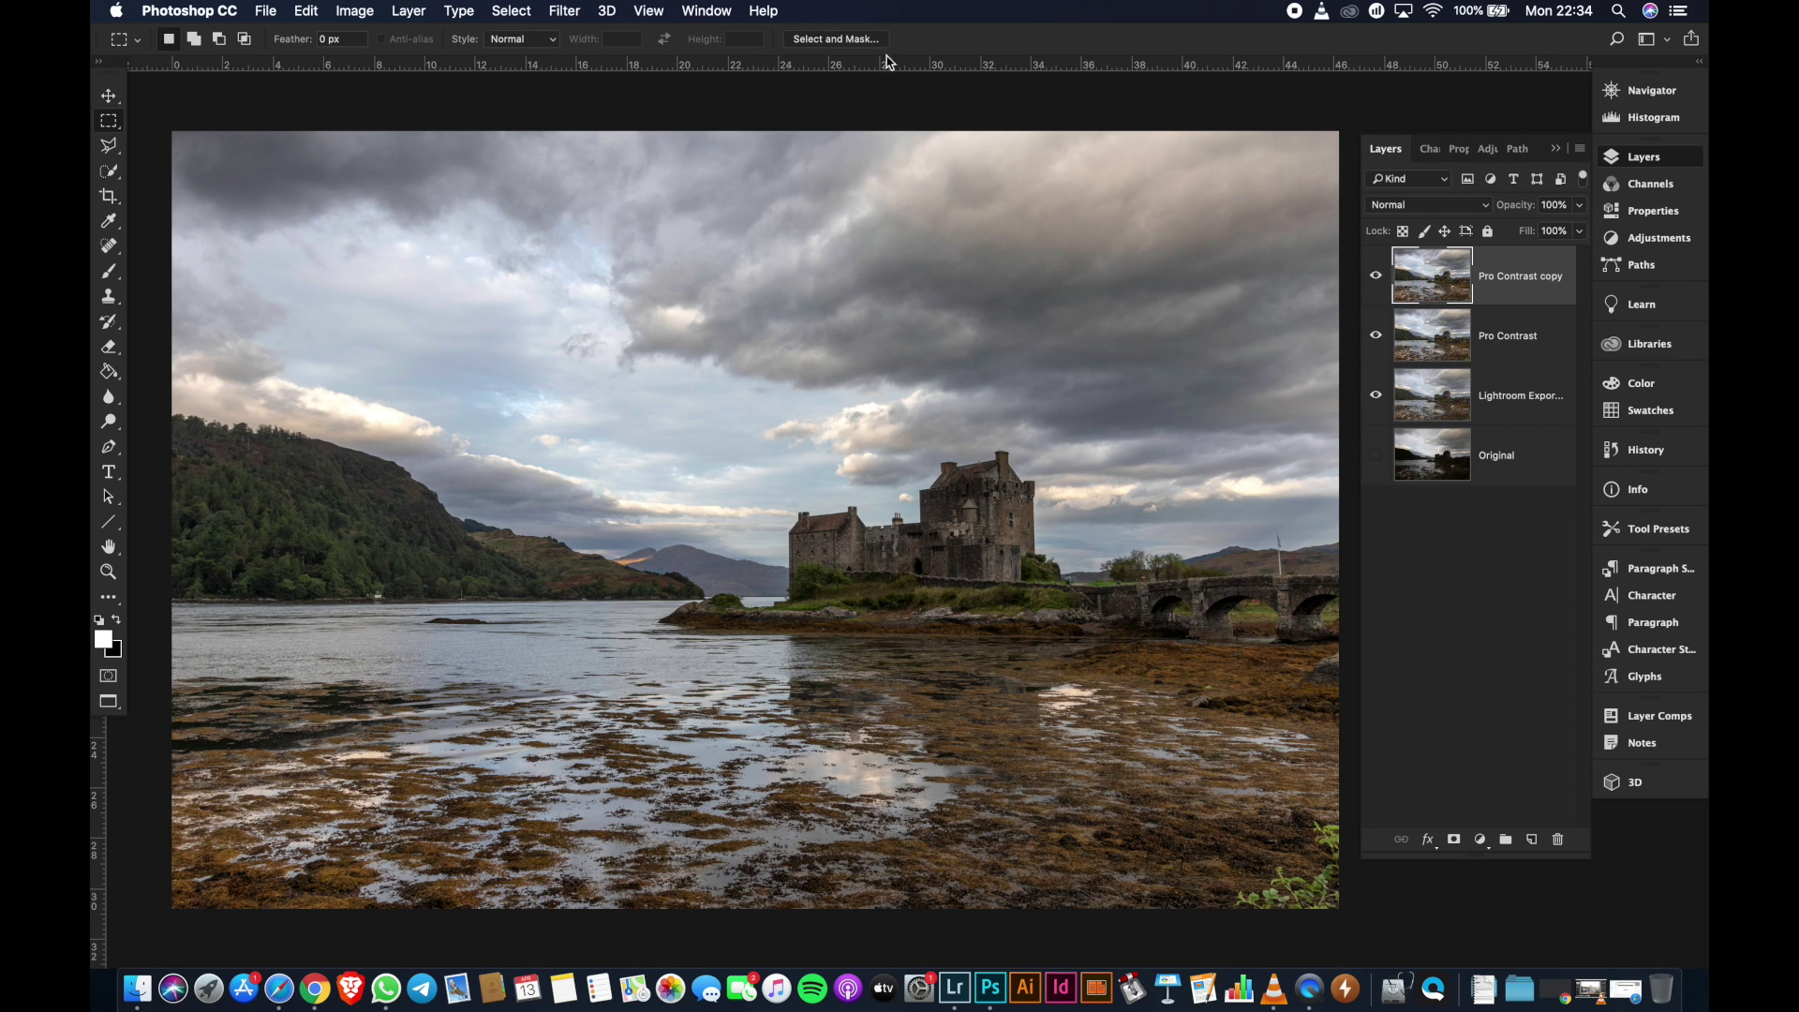
# Launch Color Efex Pro 4 from Nik Collection and pick the Contrast Color Range favourite
pyautogui.click(656, 17)
pyautogui.moveTo(564, 11)
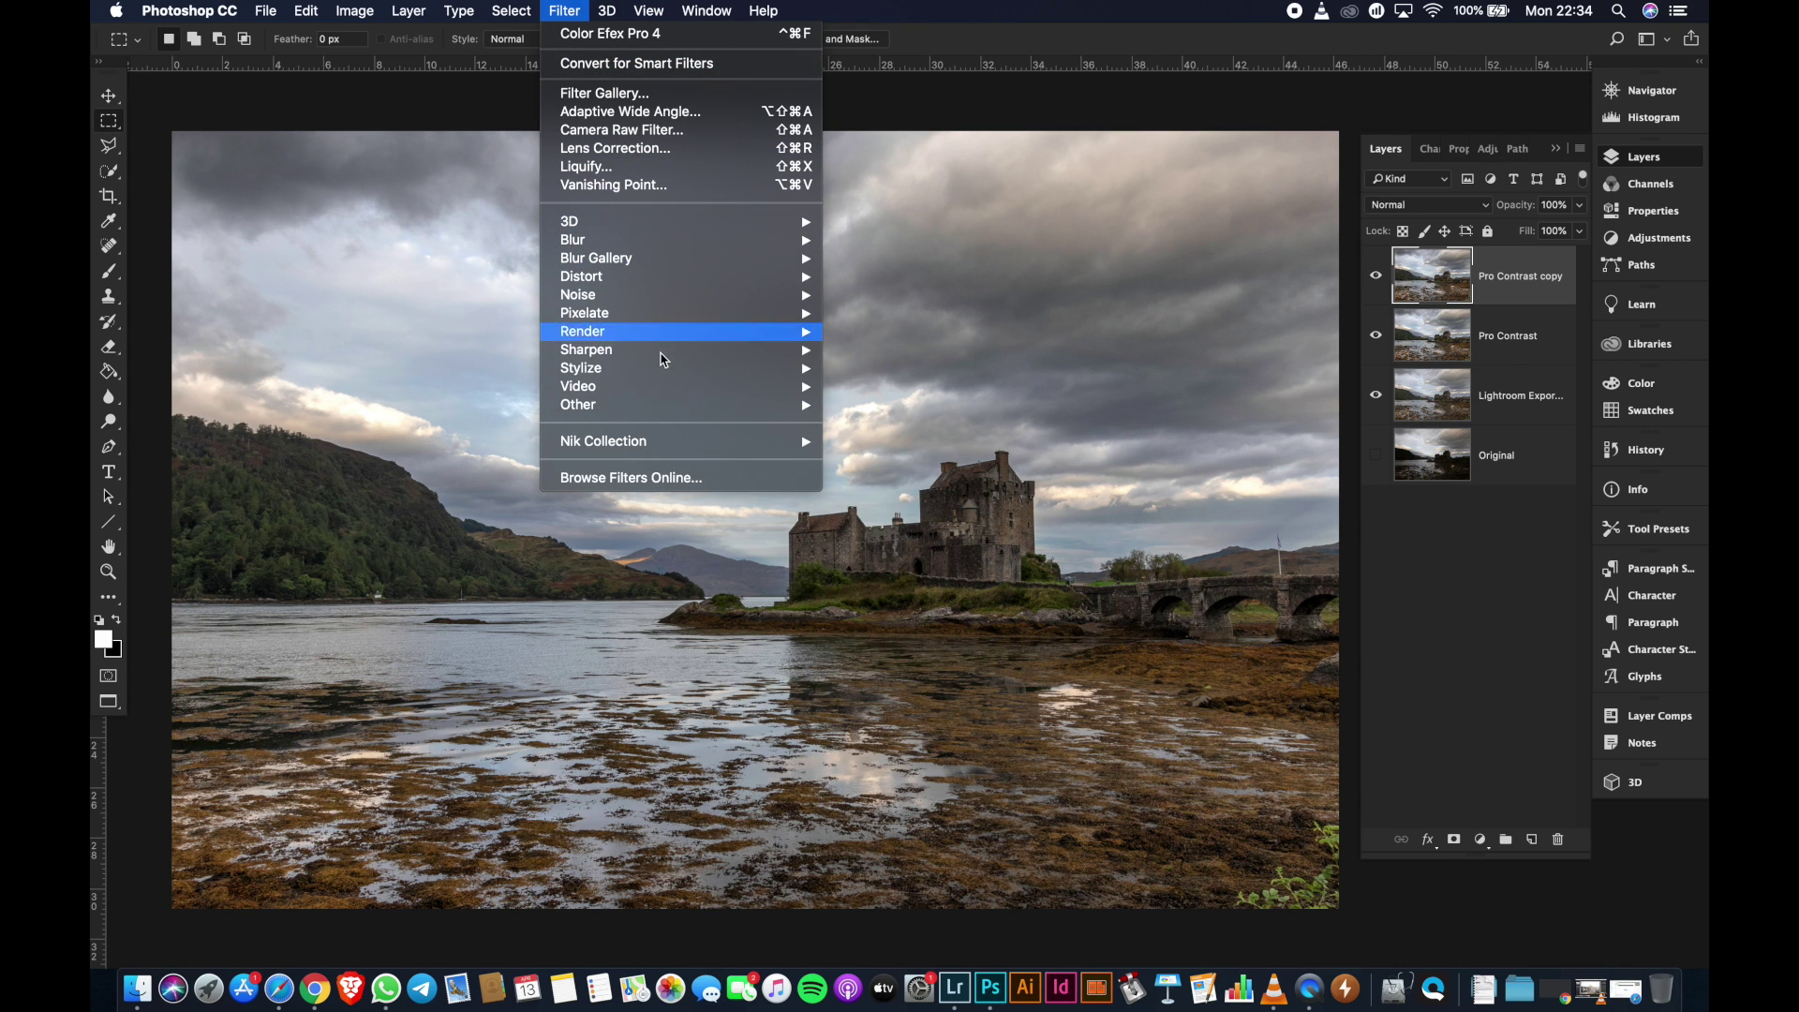
pyautogui.click(895, 459)
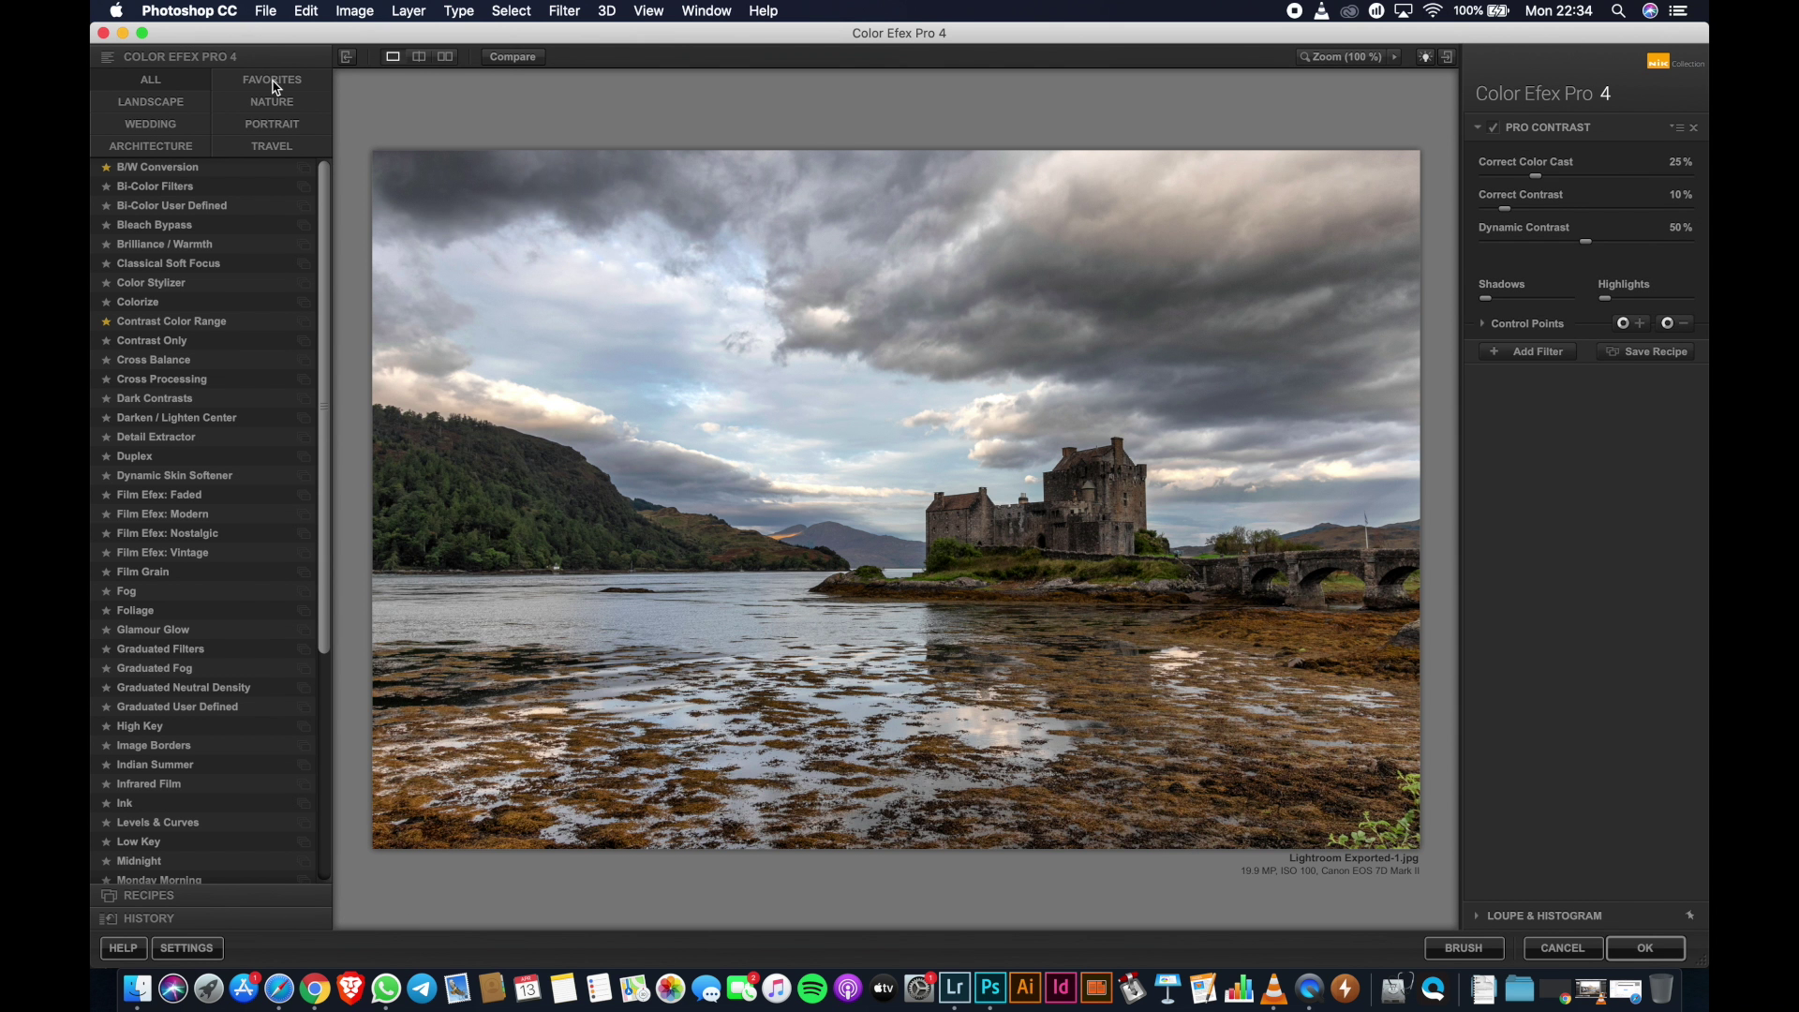
pyautogui.click(272, 80)
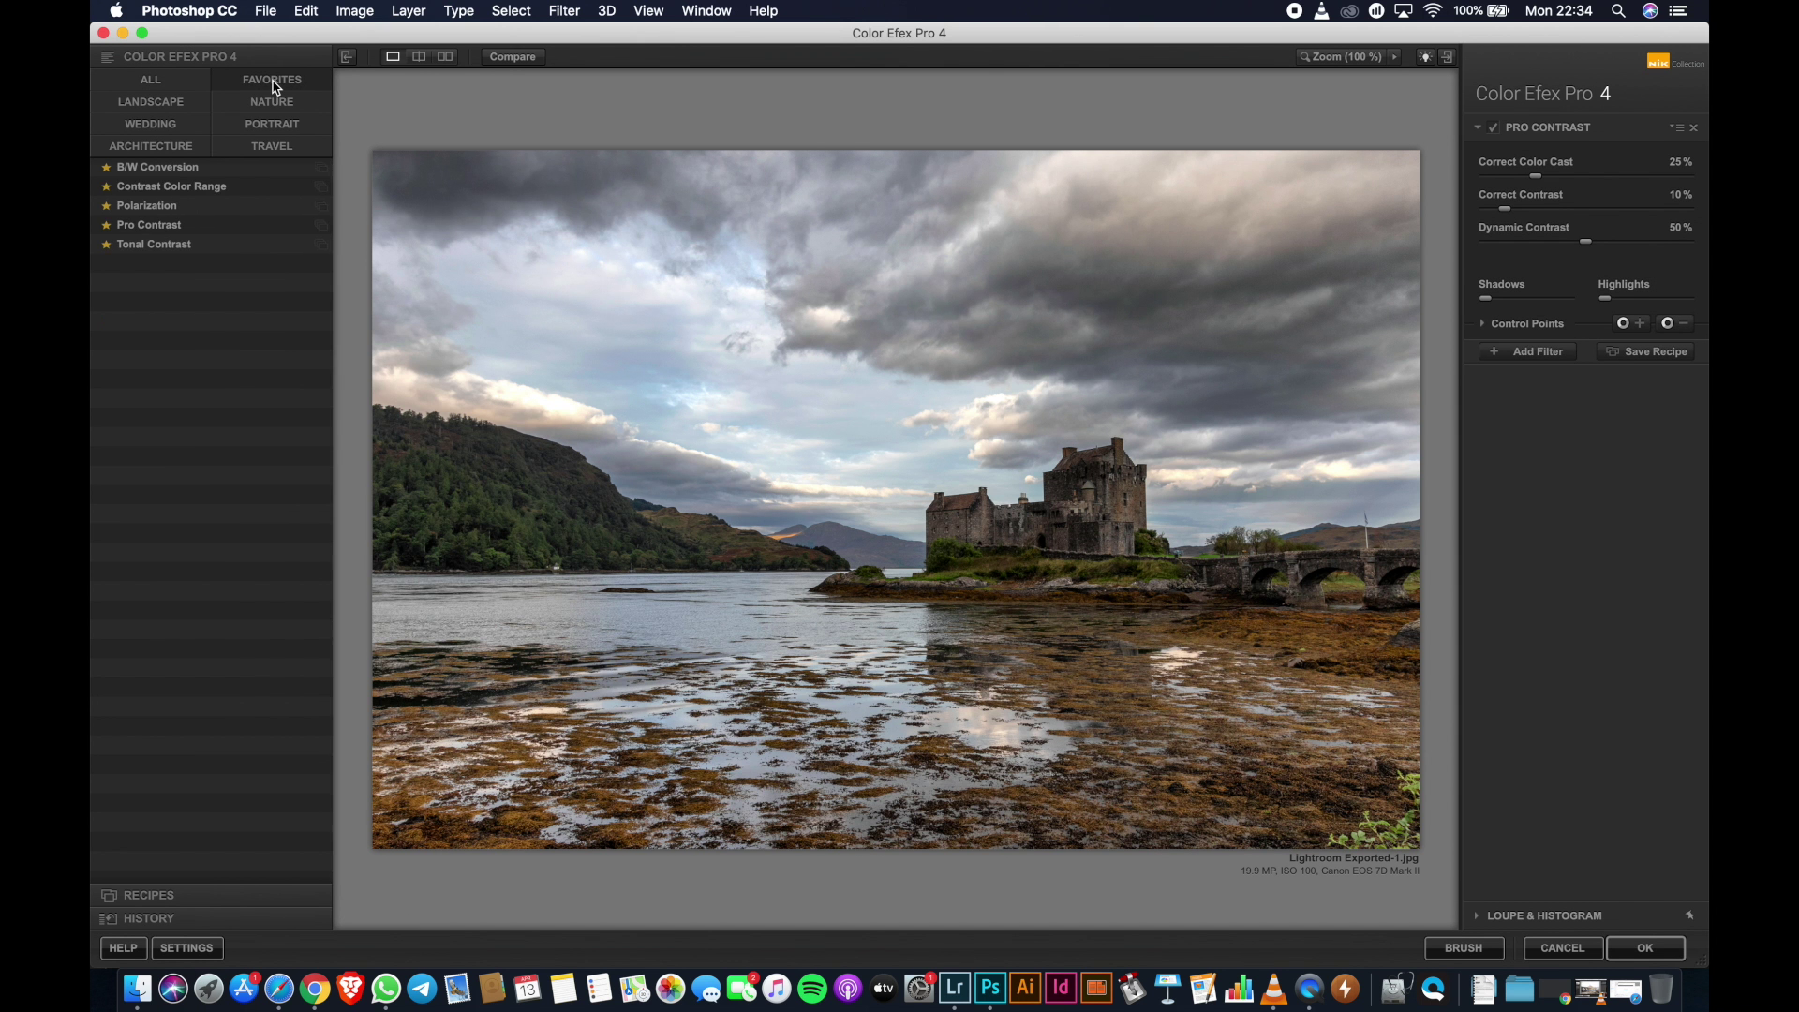
pyautogui.click(170, 190)
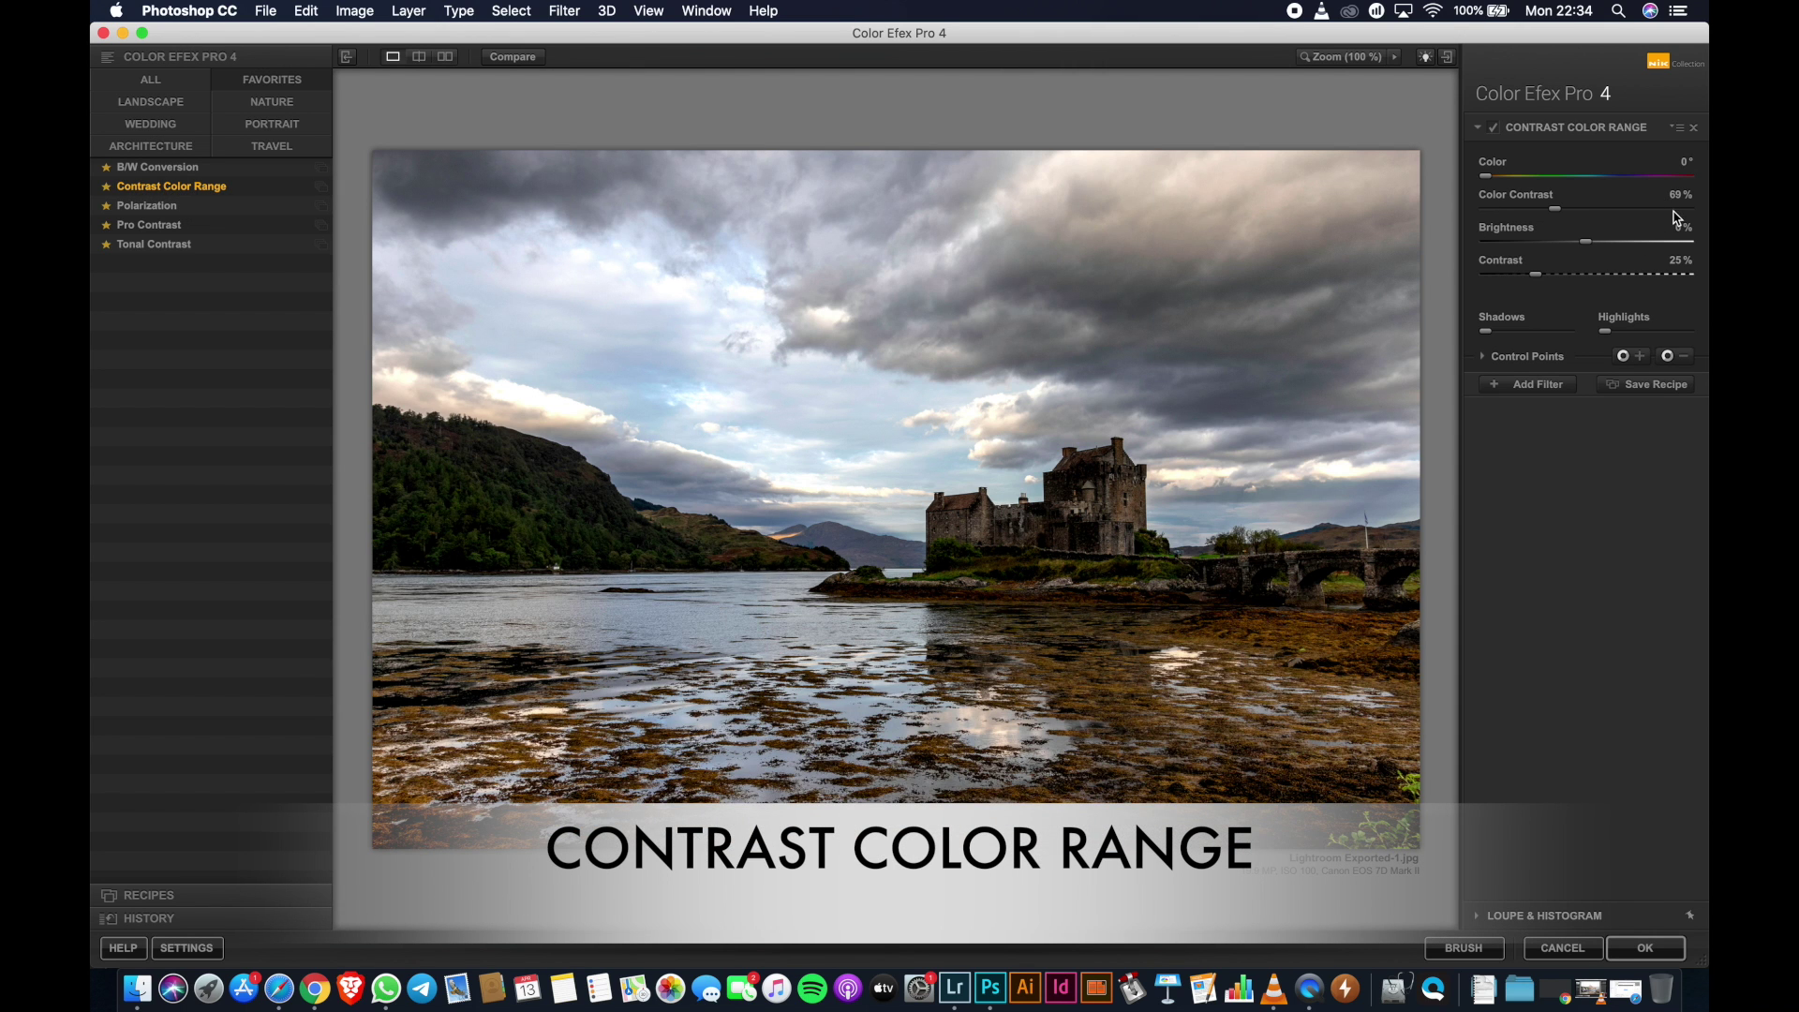
# Set Contrast to 0% and Color Contrast to 60%
pyautogui.click(1682, 196)
pyautogui.write('0')
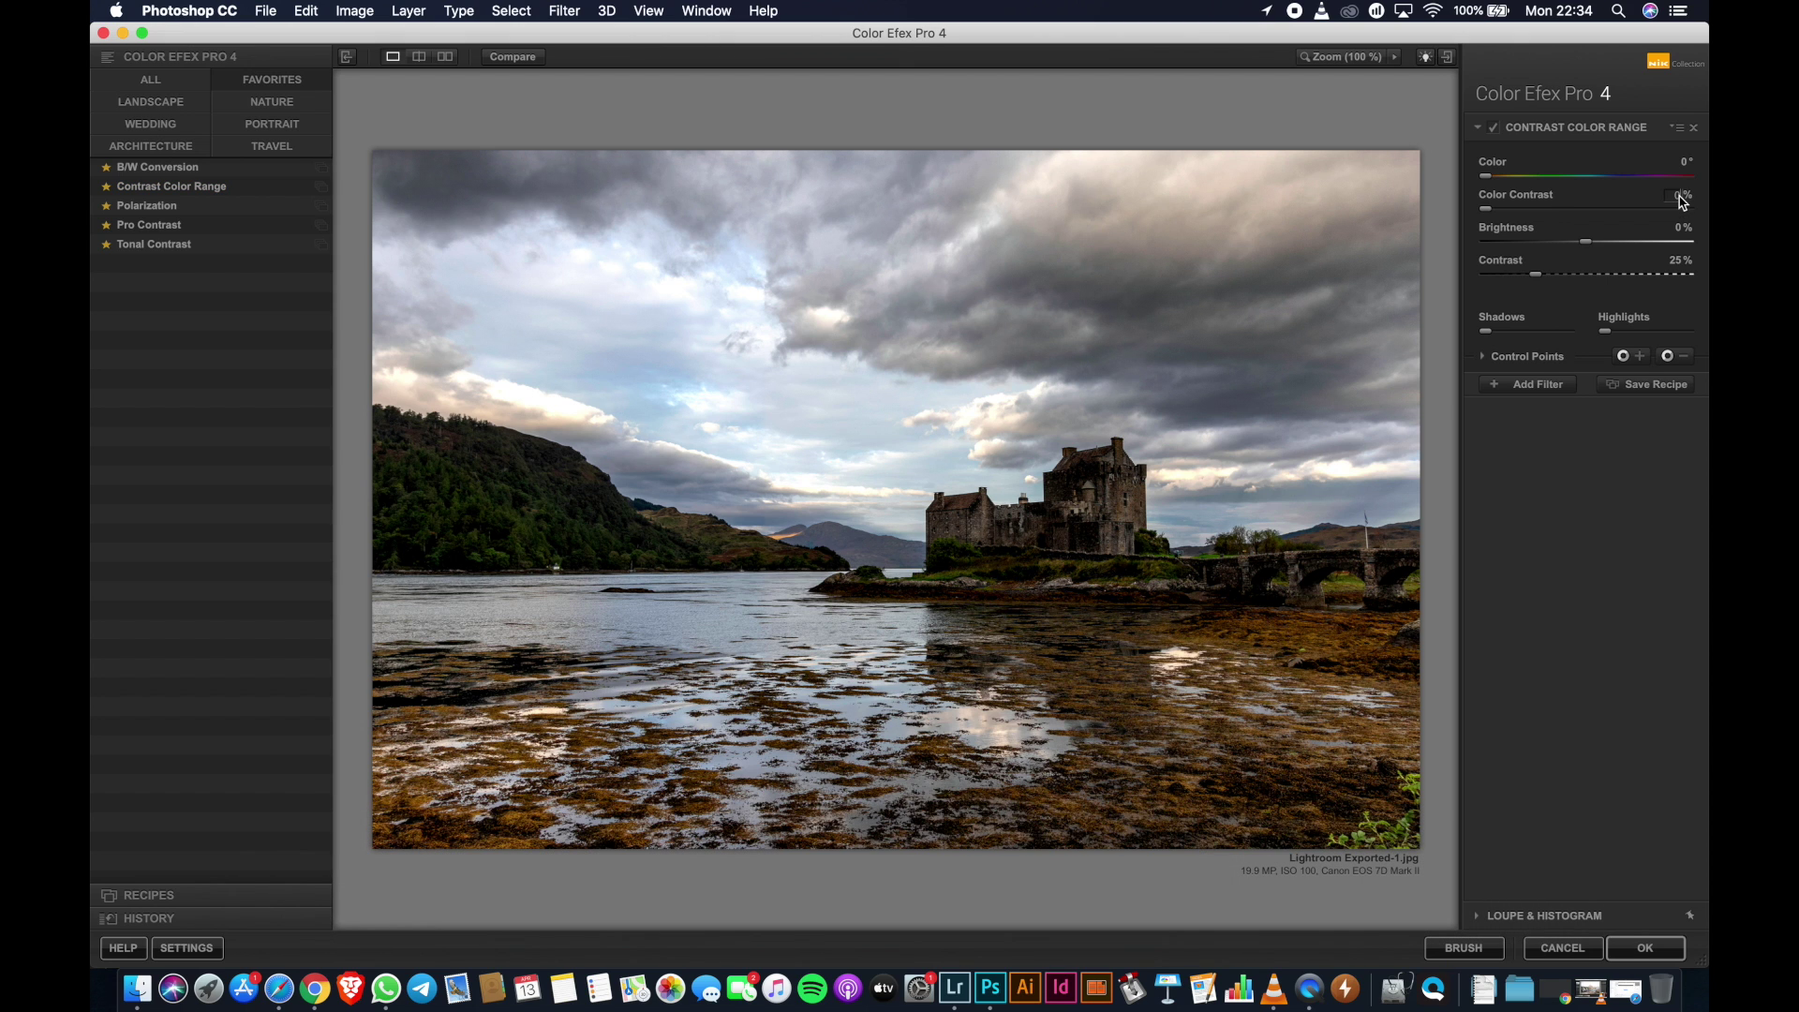
pyautogui.click(1677, 261)
pyautogui.write('0')
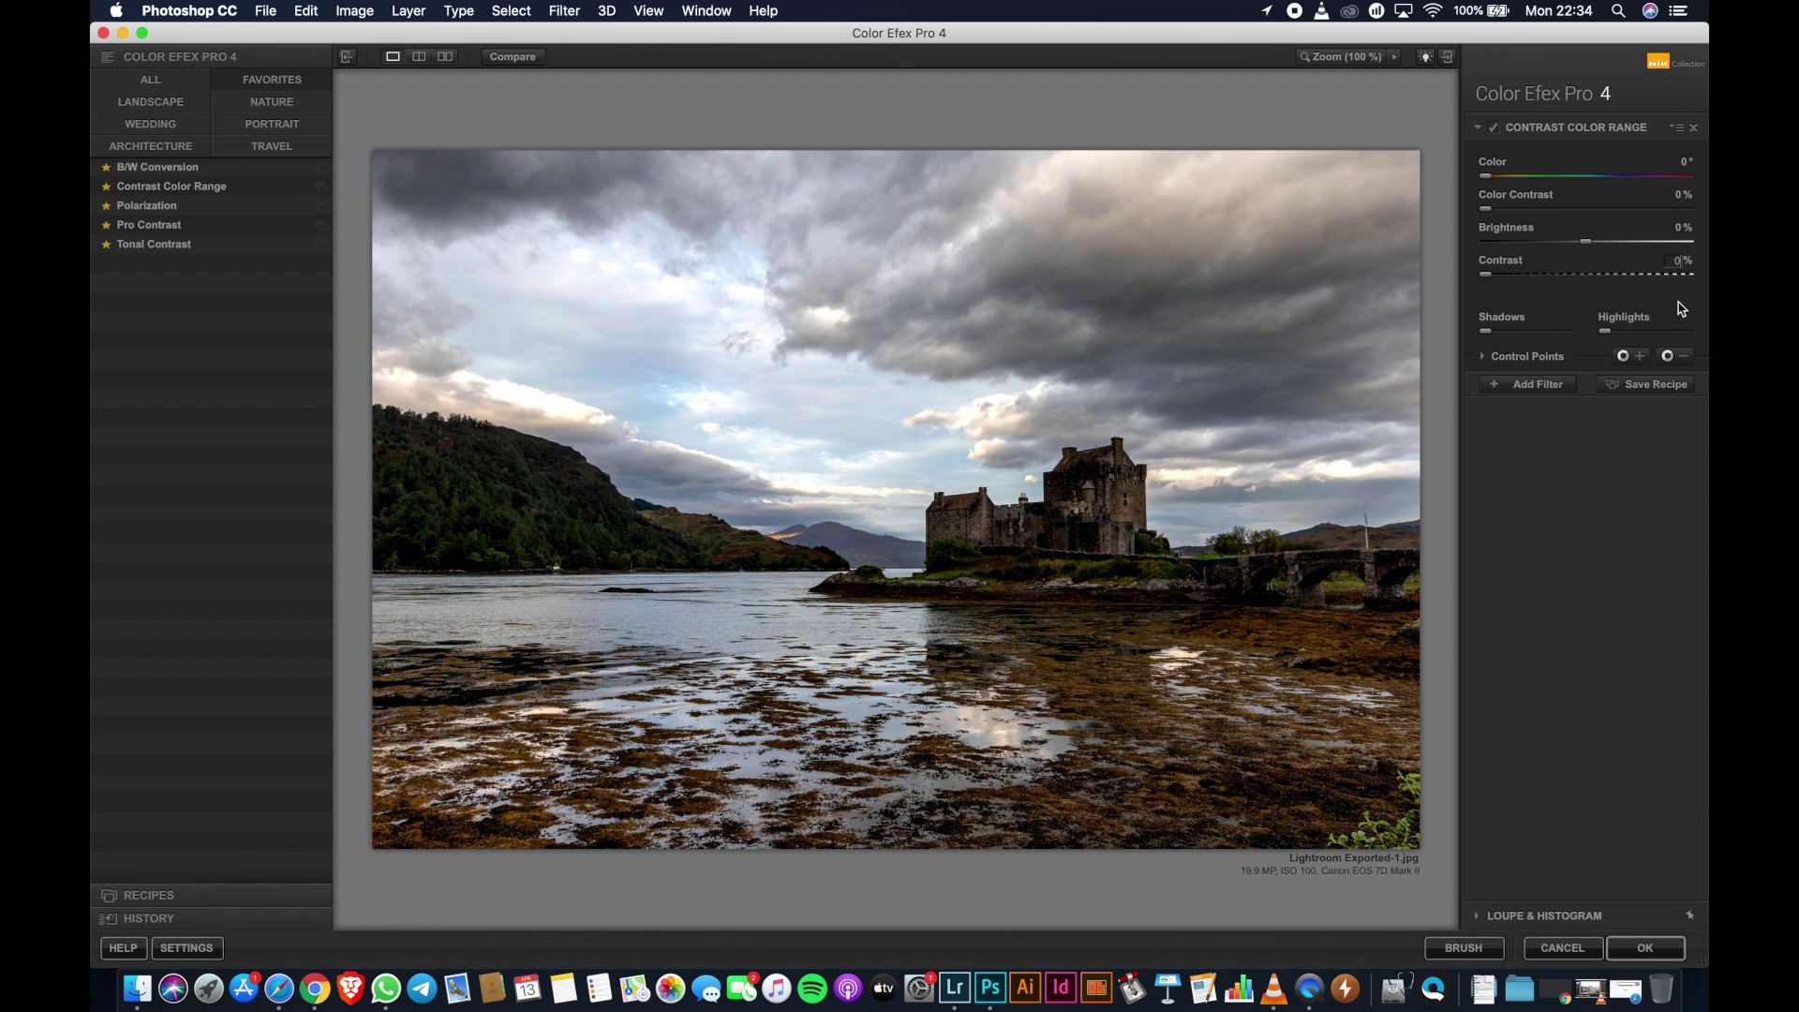
pyautogui.click(1635, 469)
pyautogui.click(1584, 242)
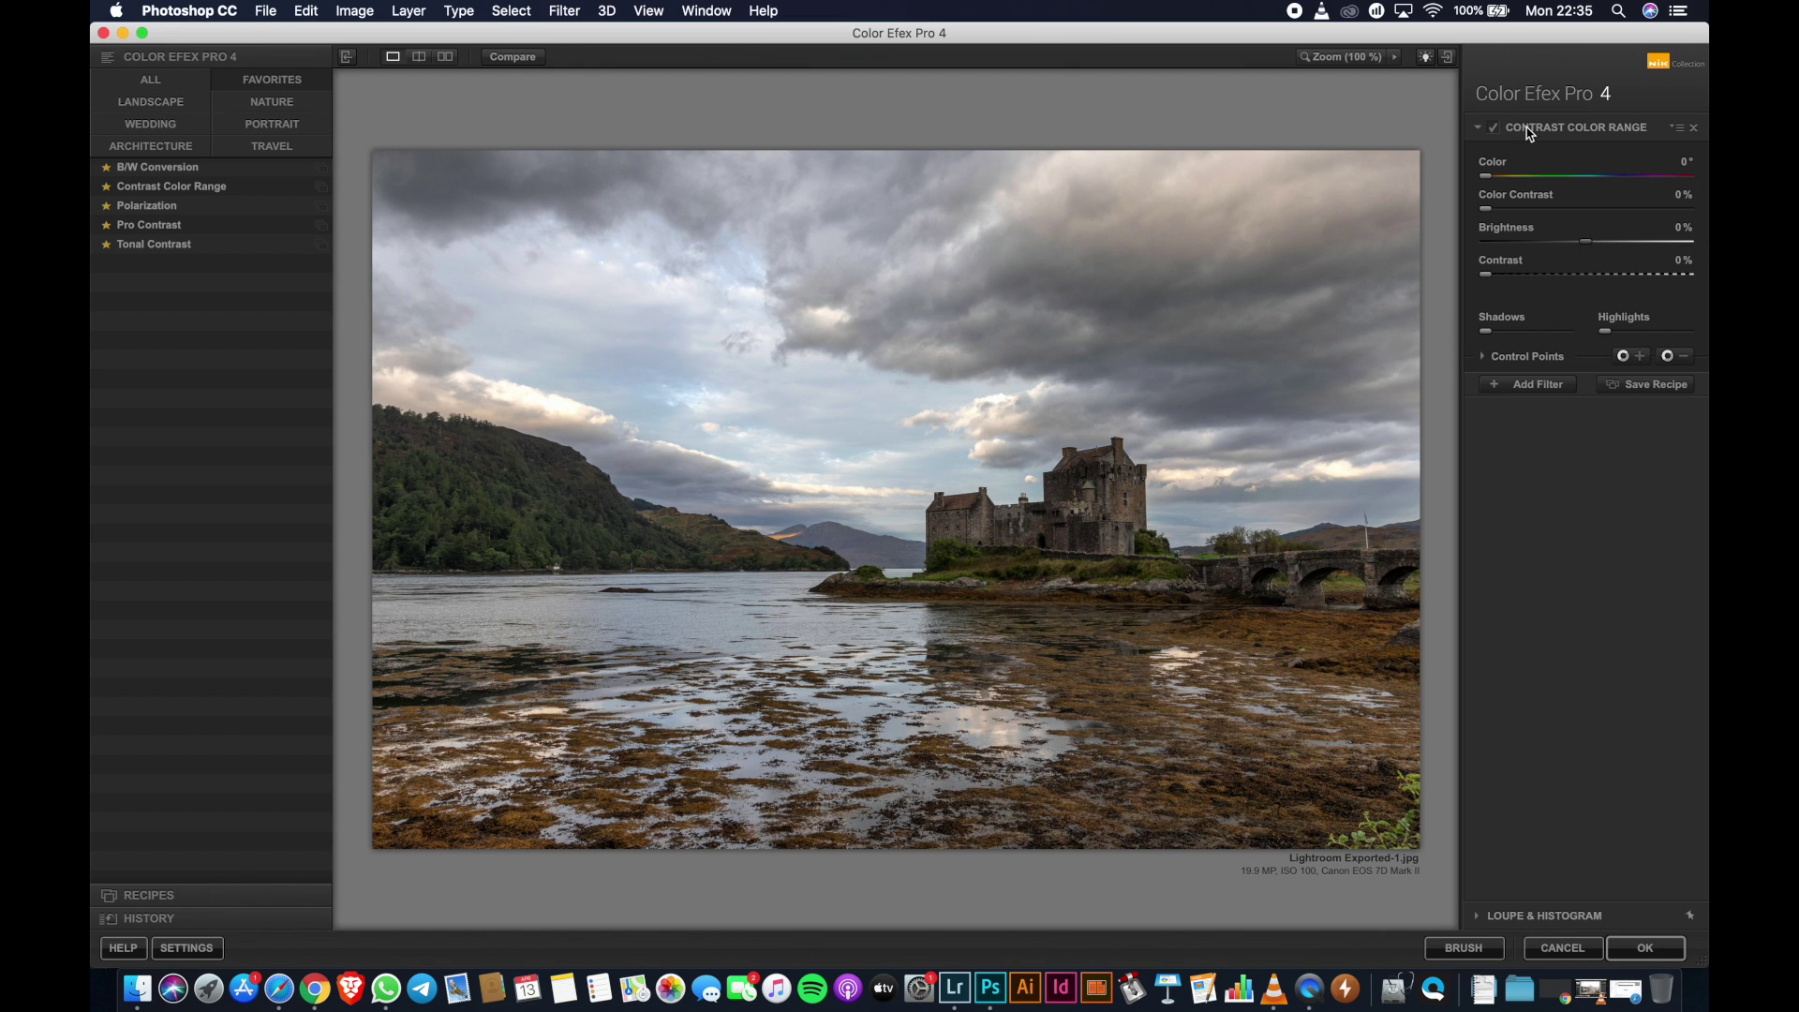
pyautogui.moveTo(1487, 208)
pyautogui.mouseDown()
pyautogui.moveTo(1593, 213)
pyautogui.moveTo(1498, 212)
pyautogui.mouseUp()
pyautogui.moveTo(1562, 214); pyautogui.dragTo(1622, 215)
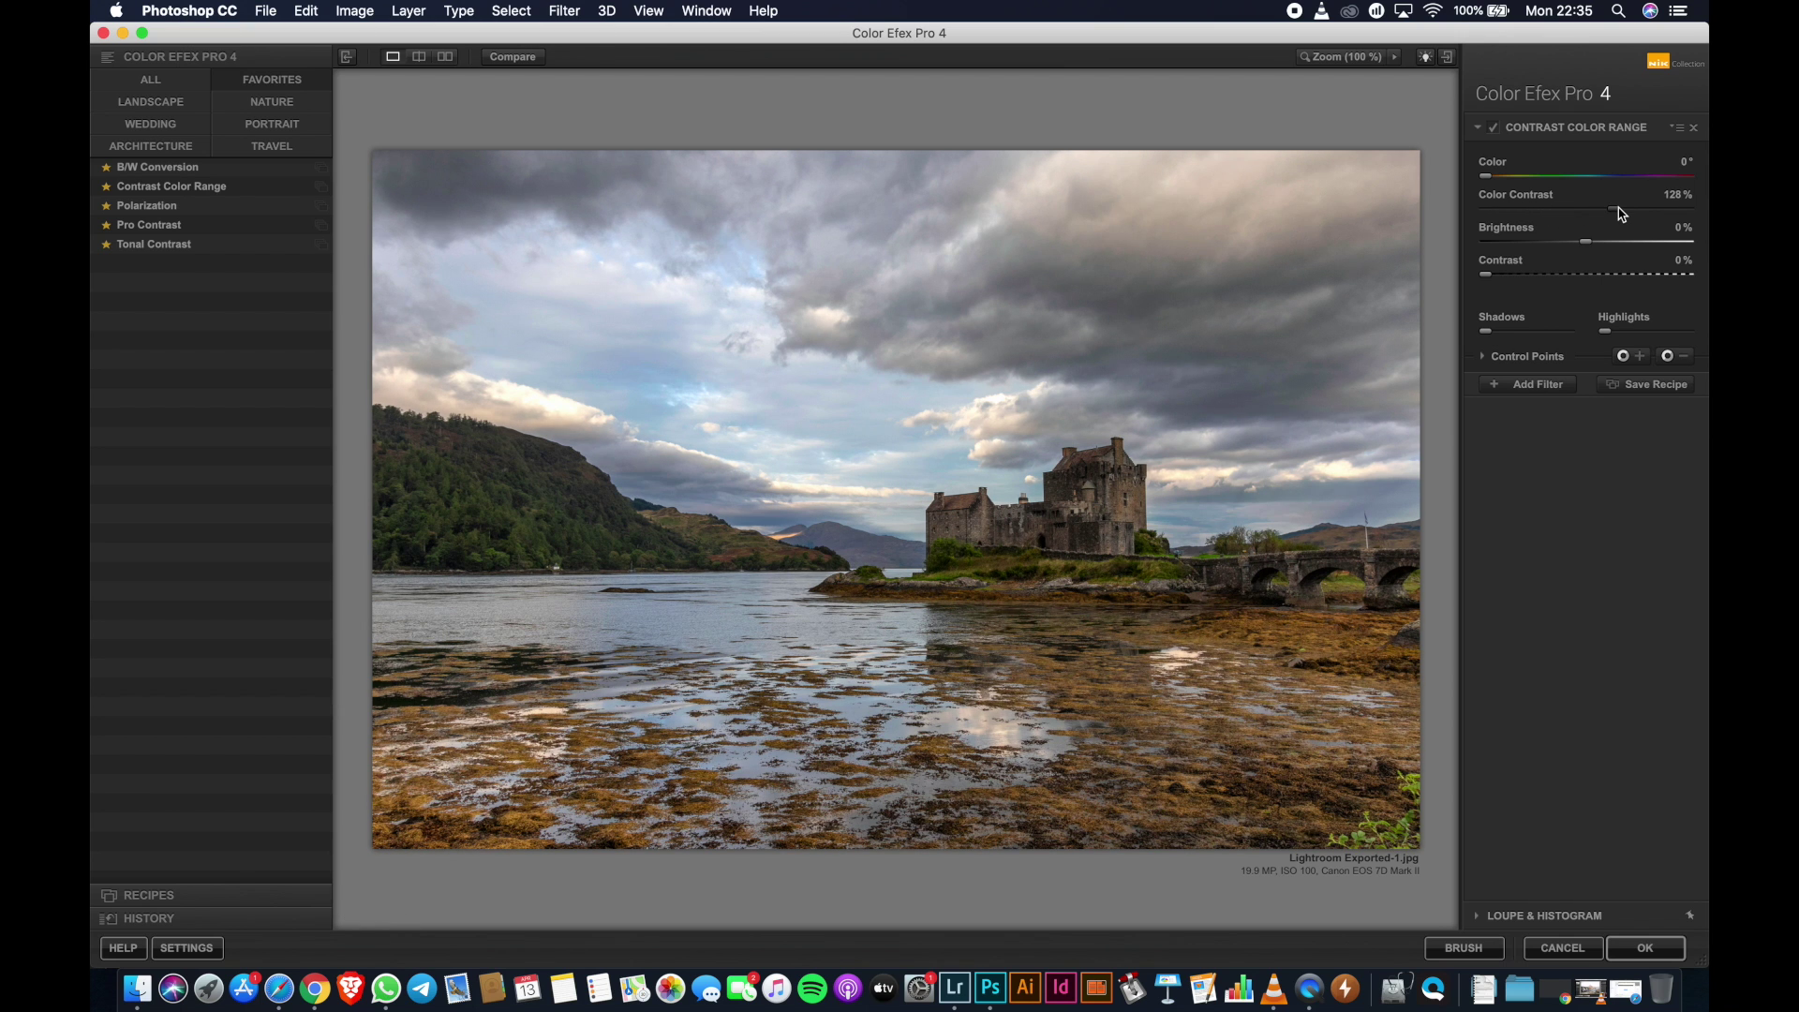
pyautogui.moveTo(1622, 215); pyautogui.dragTo(1575, 217)
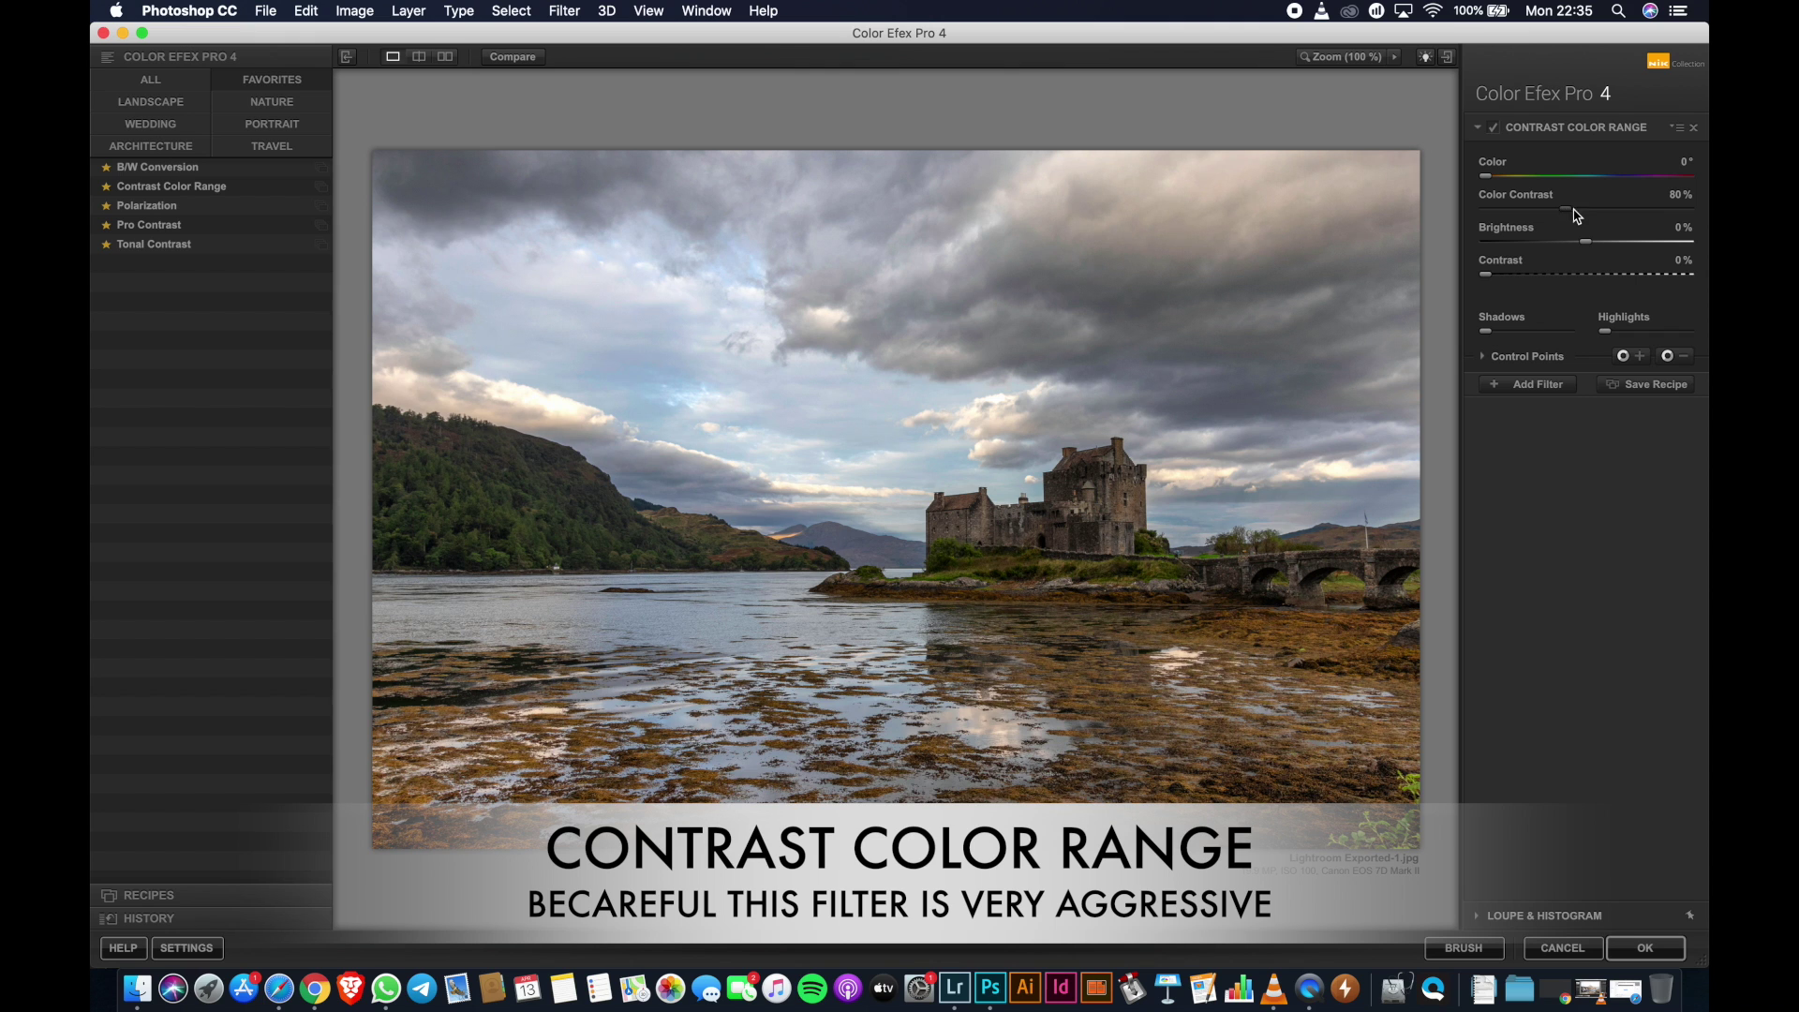
pyautogui.click(1677, 197)
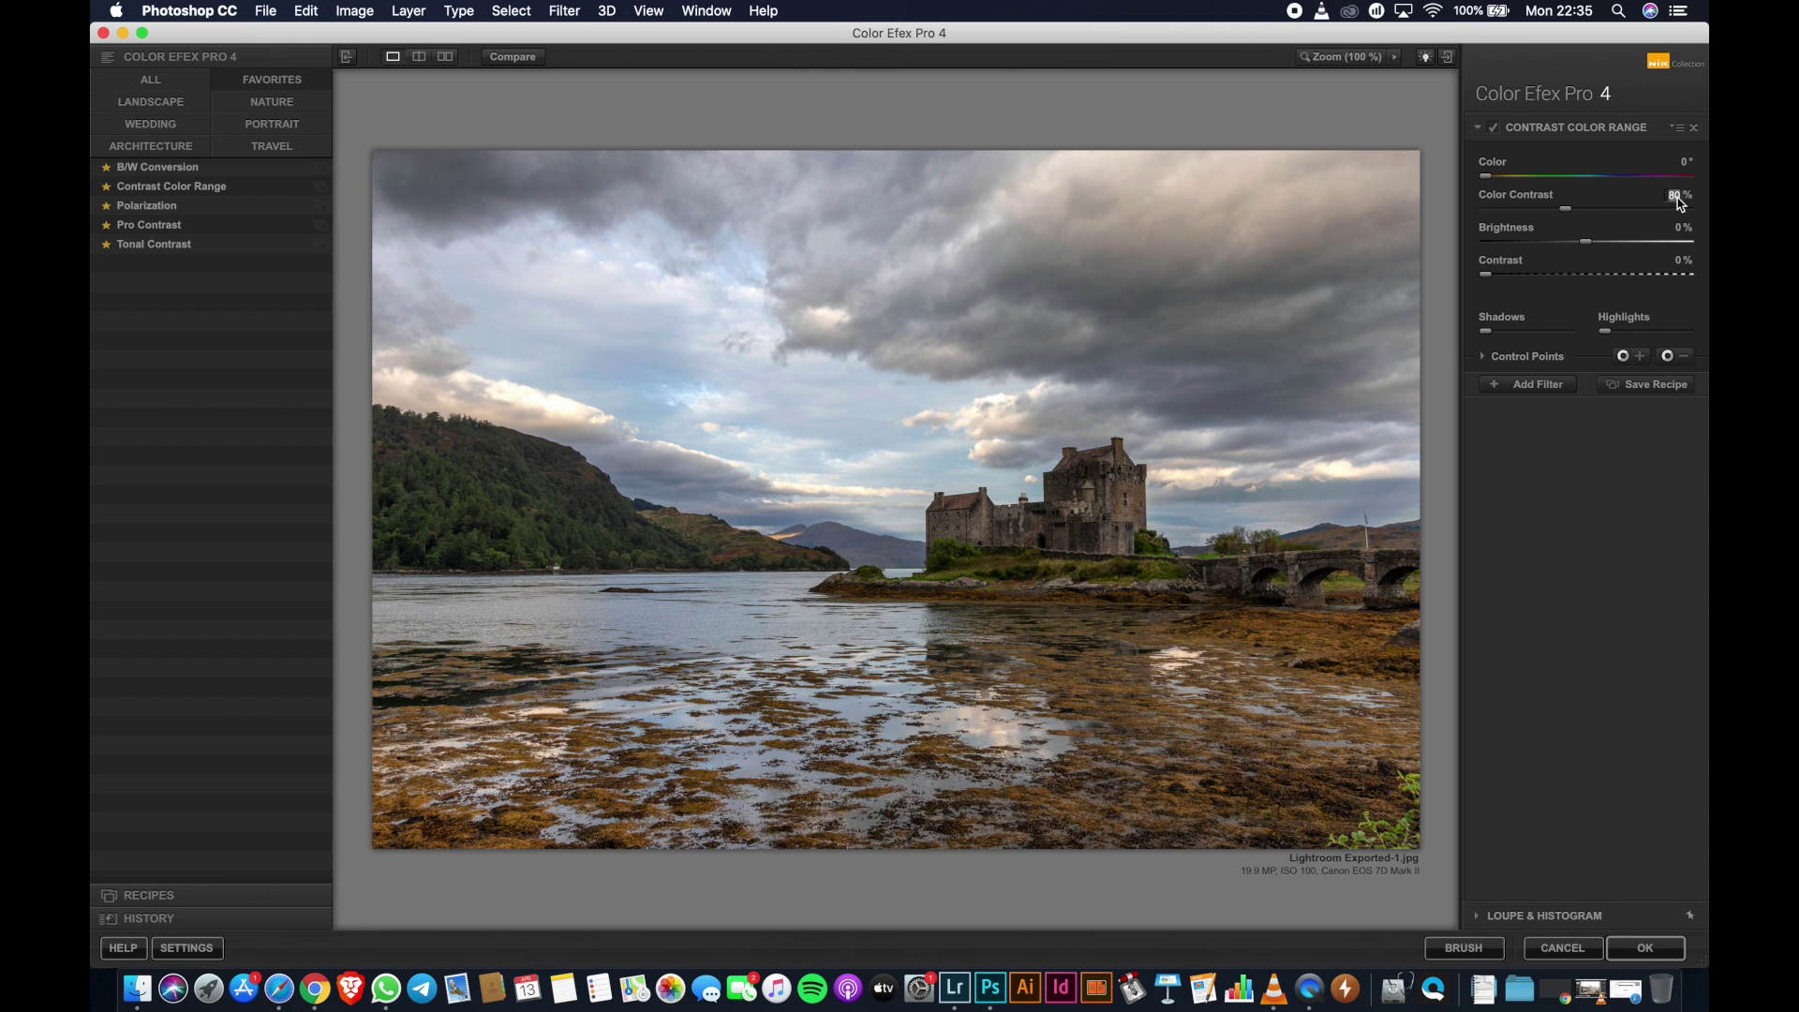
pyautogui.write('60')
pyautogui.press('Return')
# After trying Brightness, hue and Highlights, settle on Color Contrast 60%, Highlights 0%, and apply
pyautogui.moveTo(1576, 240)
pyautogui.mouseDown()
pyautogui.moveTo(1603, 243)
pyautogui.moveTo(1588, 247)
pyautogui.mouseUp()
pyautogui.moveTo(1485, 176); pyautogui.dragTo(1682, 178)
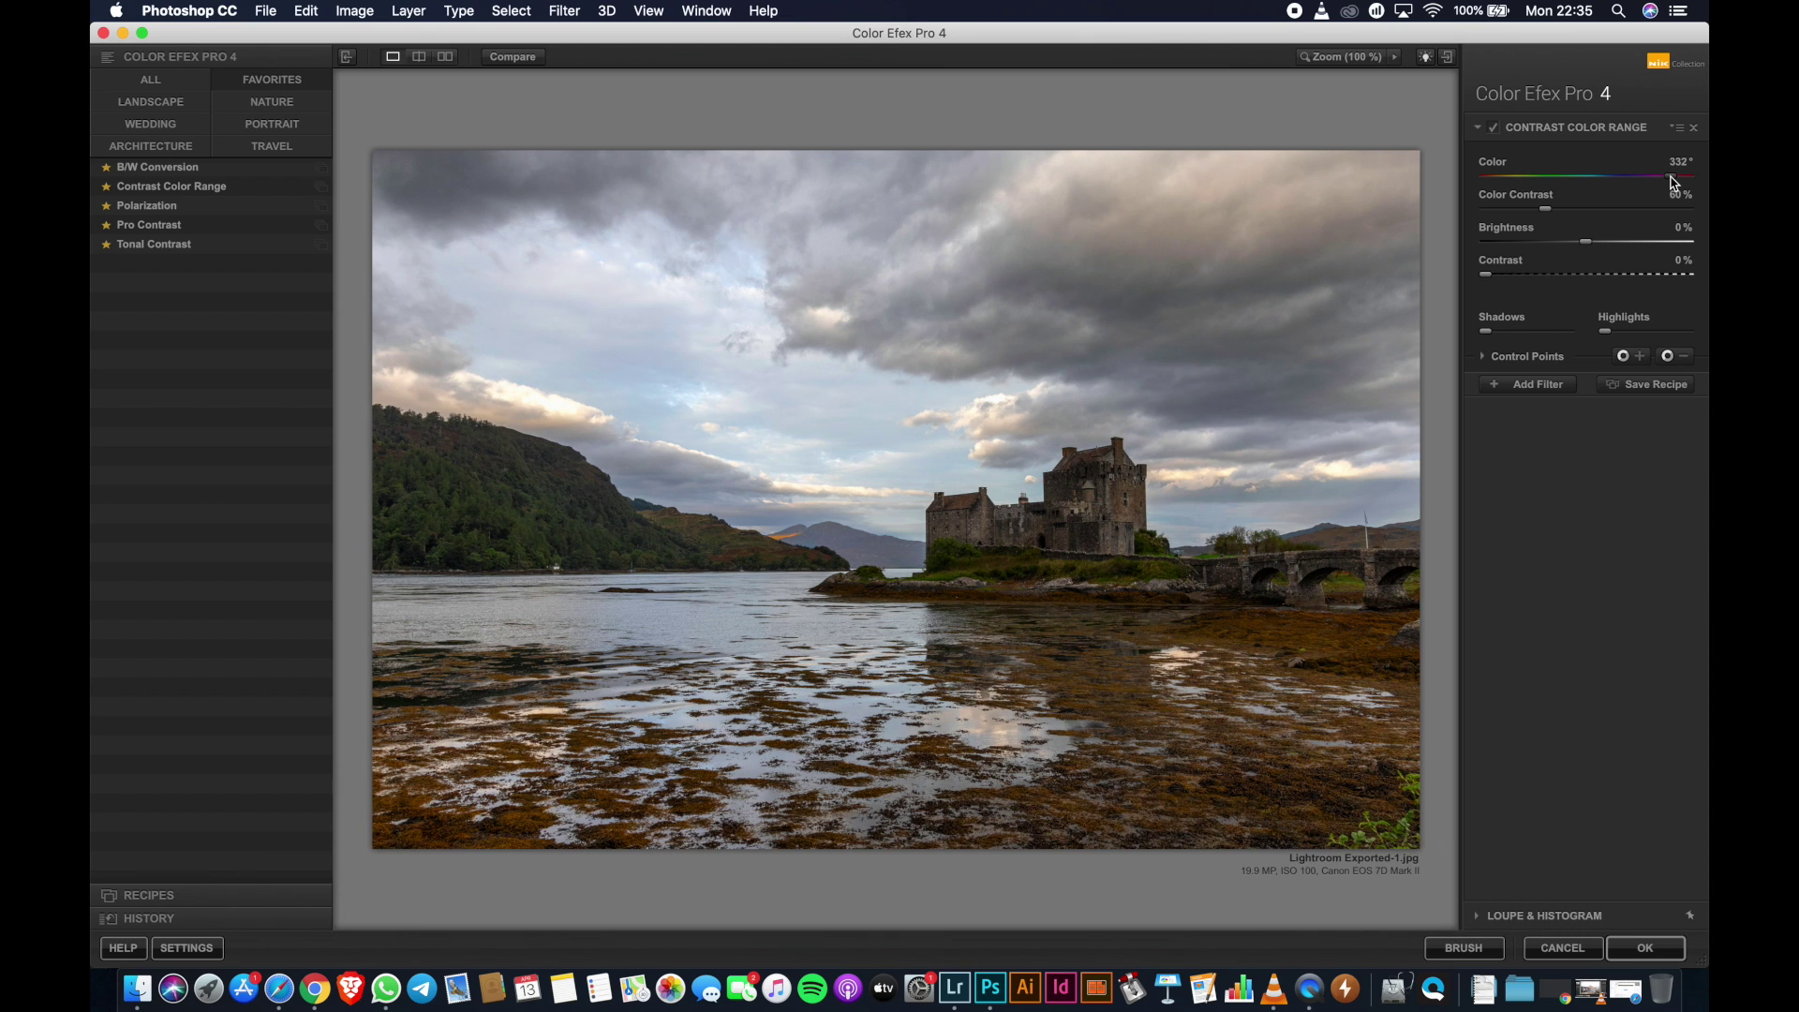
pyautogui.moveTo(1684, 182); pyautogui.dragTo(1471, 186)
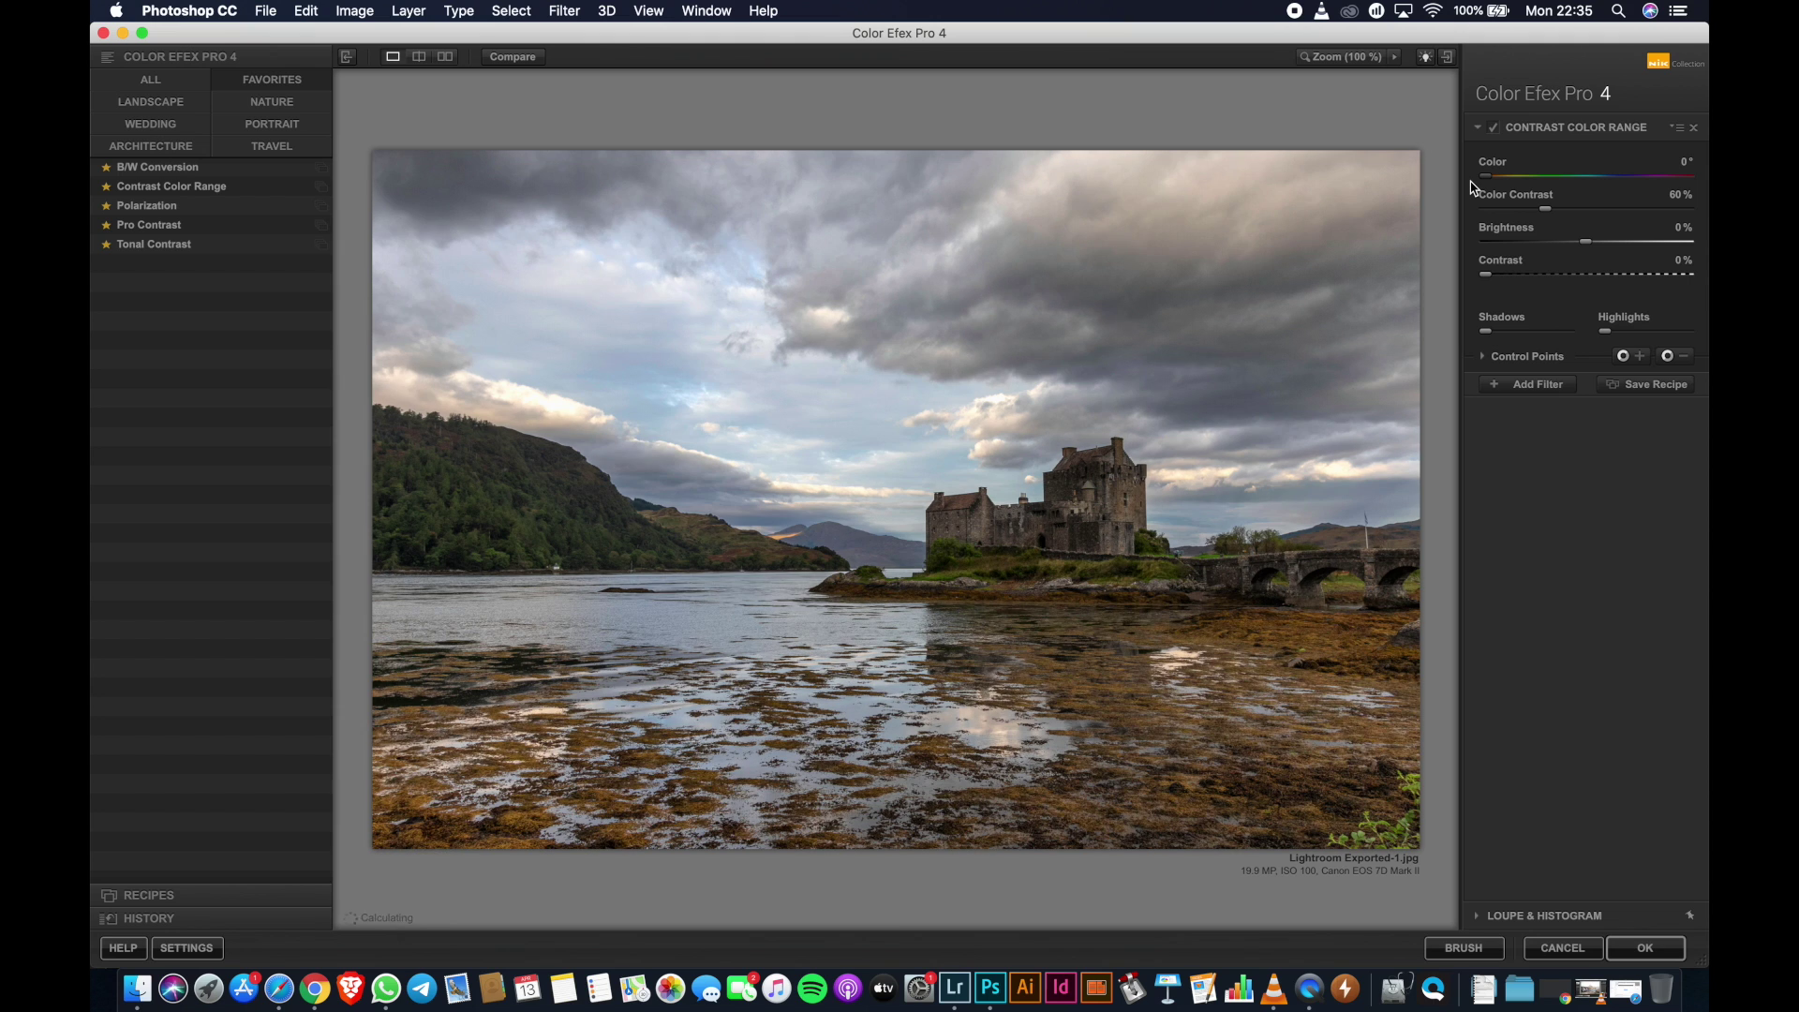
pyautogui.moveTo(1631, 328)
pyautogui.moveTo(1610, 335); pyautogui.dragTo(1687, 332)
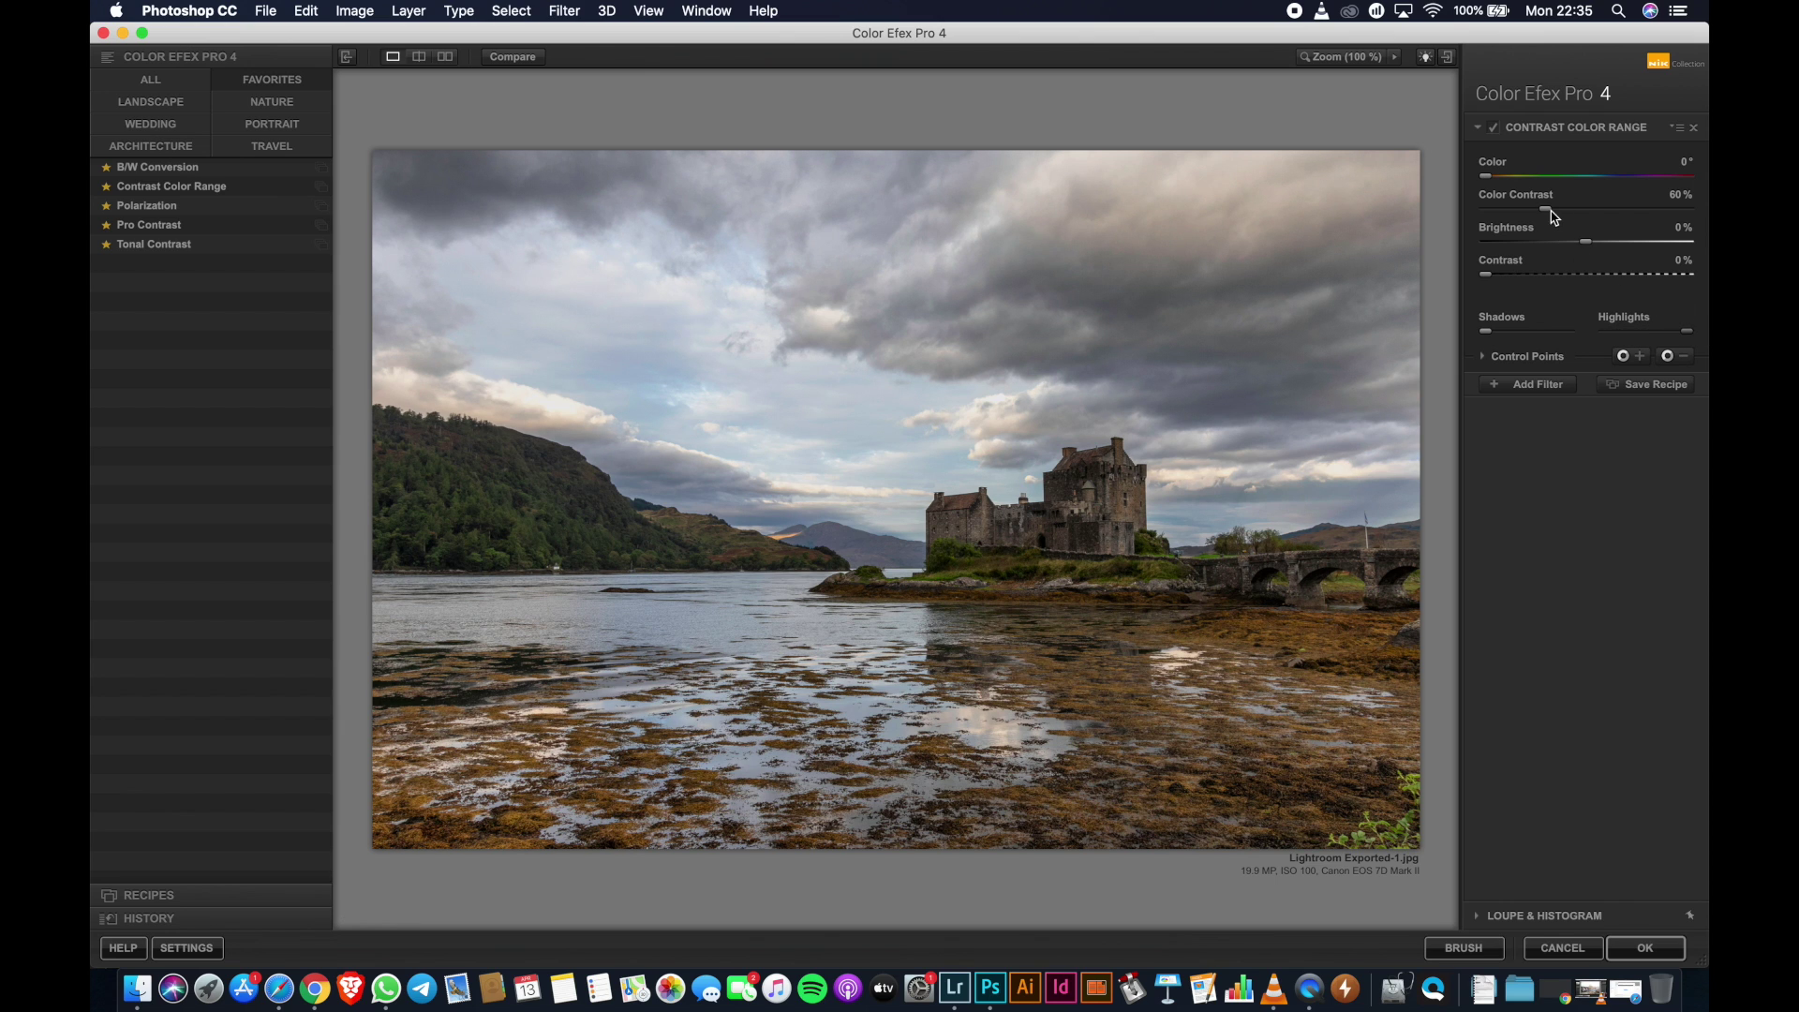
pyautogui.moveTo(1549, 215); pyautogui.dragTo(1585, 215)
pyautogui.moveTo(1590, 214); pyautogui.dragTo(1648, 214)
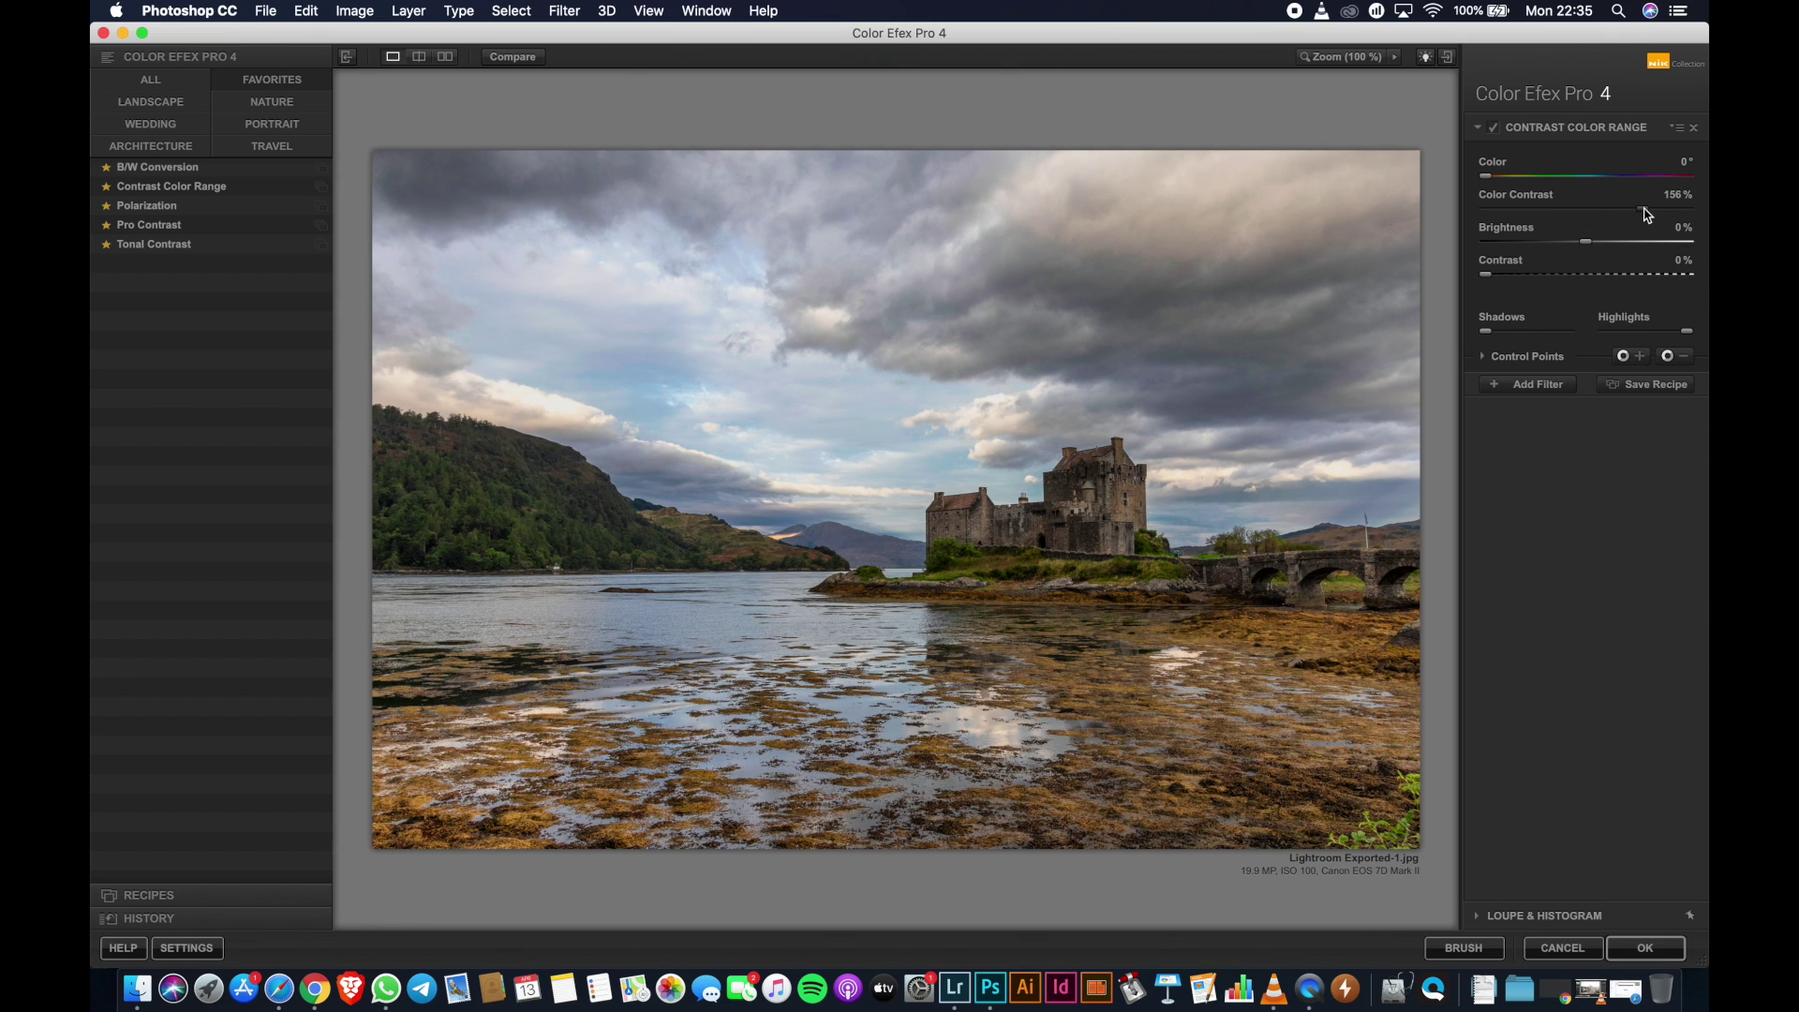
pyautogui.click(1675, 197)
pyautogui.write('60')
pyautogui.press('Return')
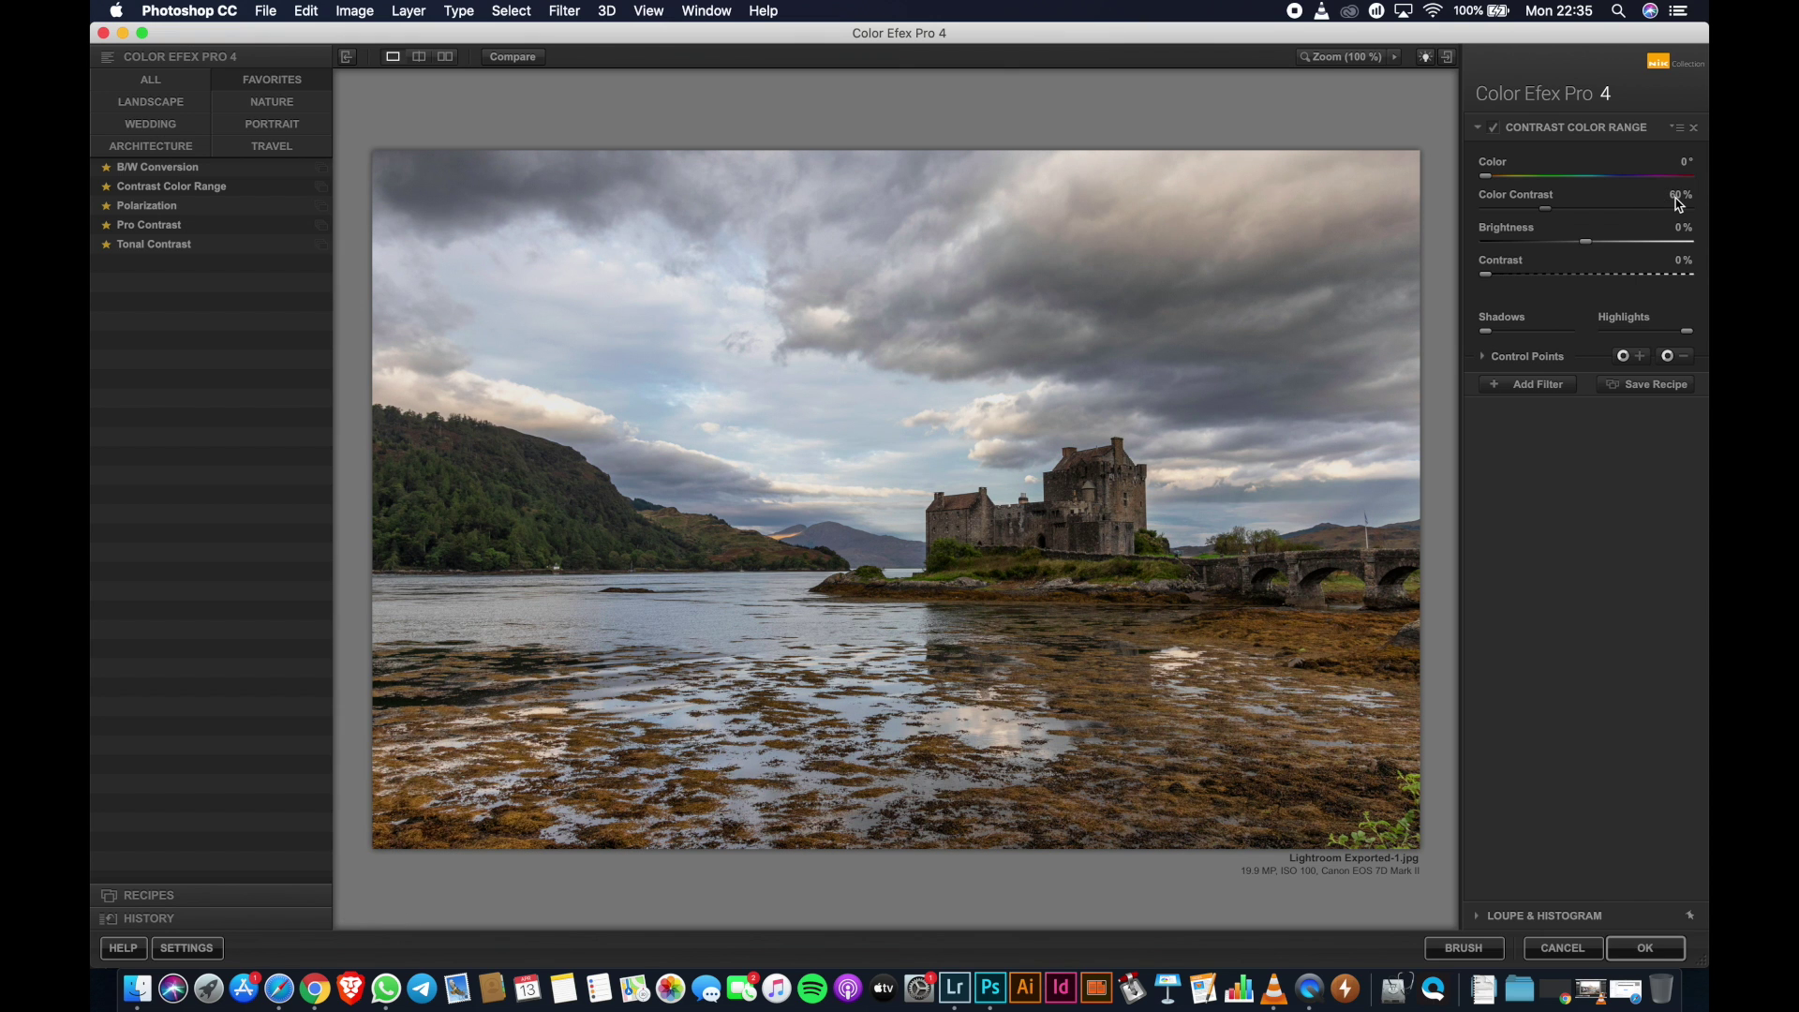
pyautogui.moveTo(1687, 331); pyautogui.dragTo(1601, 335)
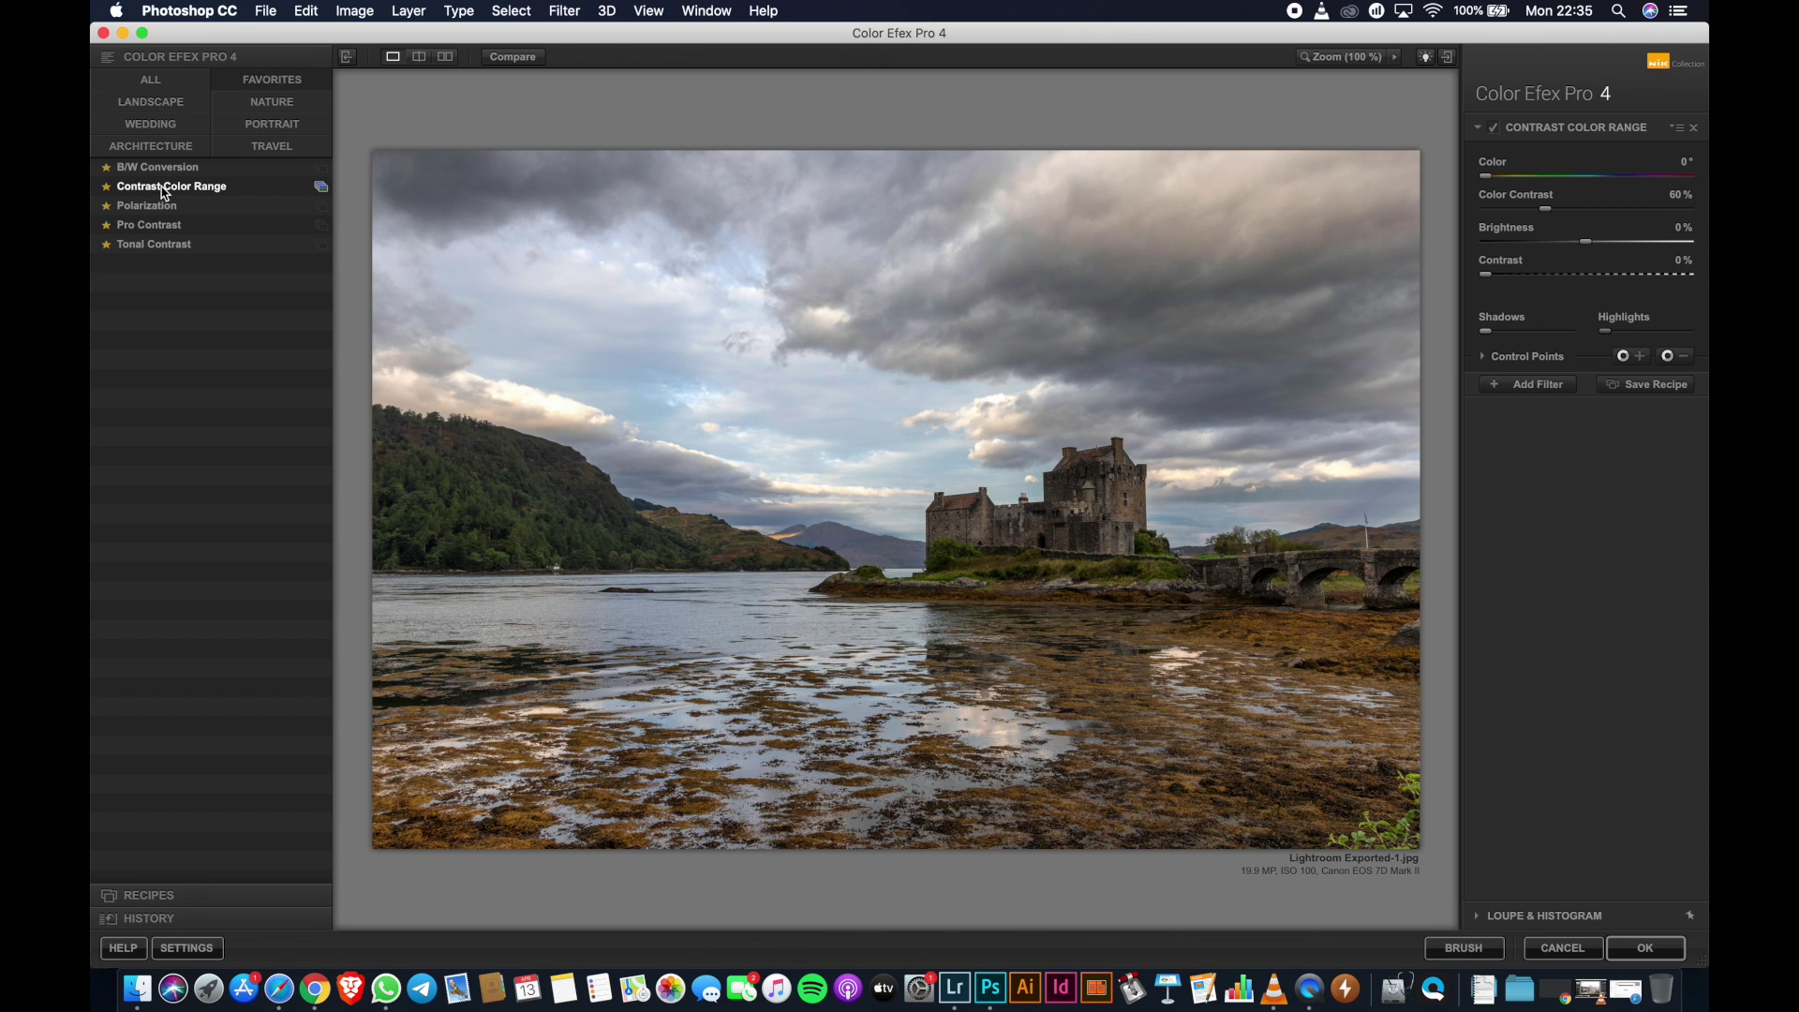
pyautogui.click(1664, 959)
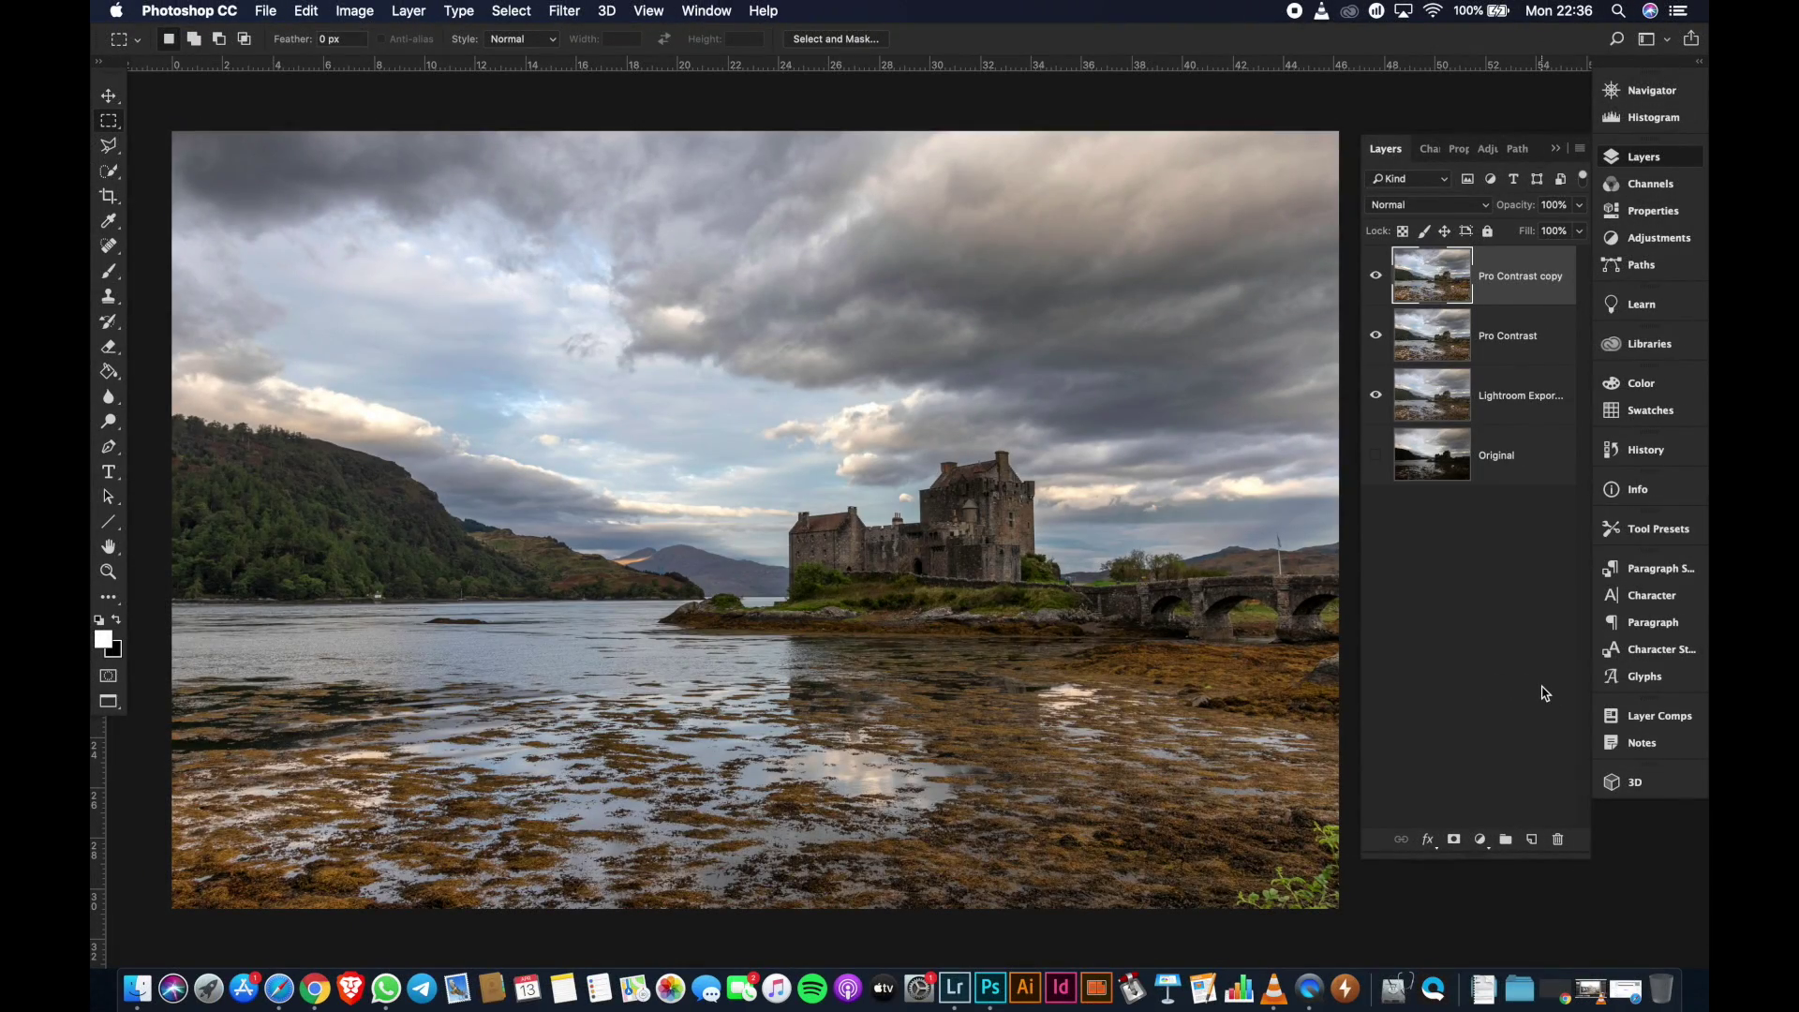
# Rename the filtered layer to 'Contrast Color Range' and duplicate it
pyautogui.doubleClick(1524, 276)
pyautogui.write('Co')
pyautogui.write('ntrast Co')
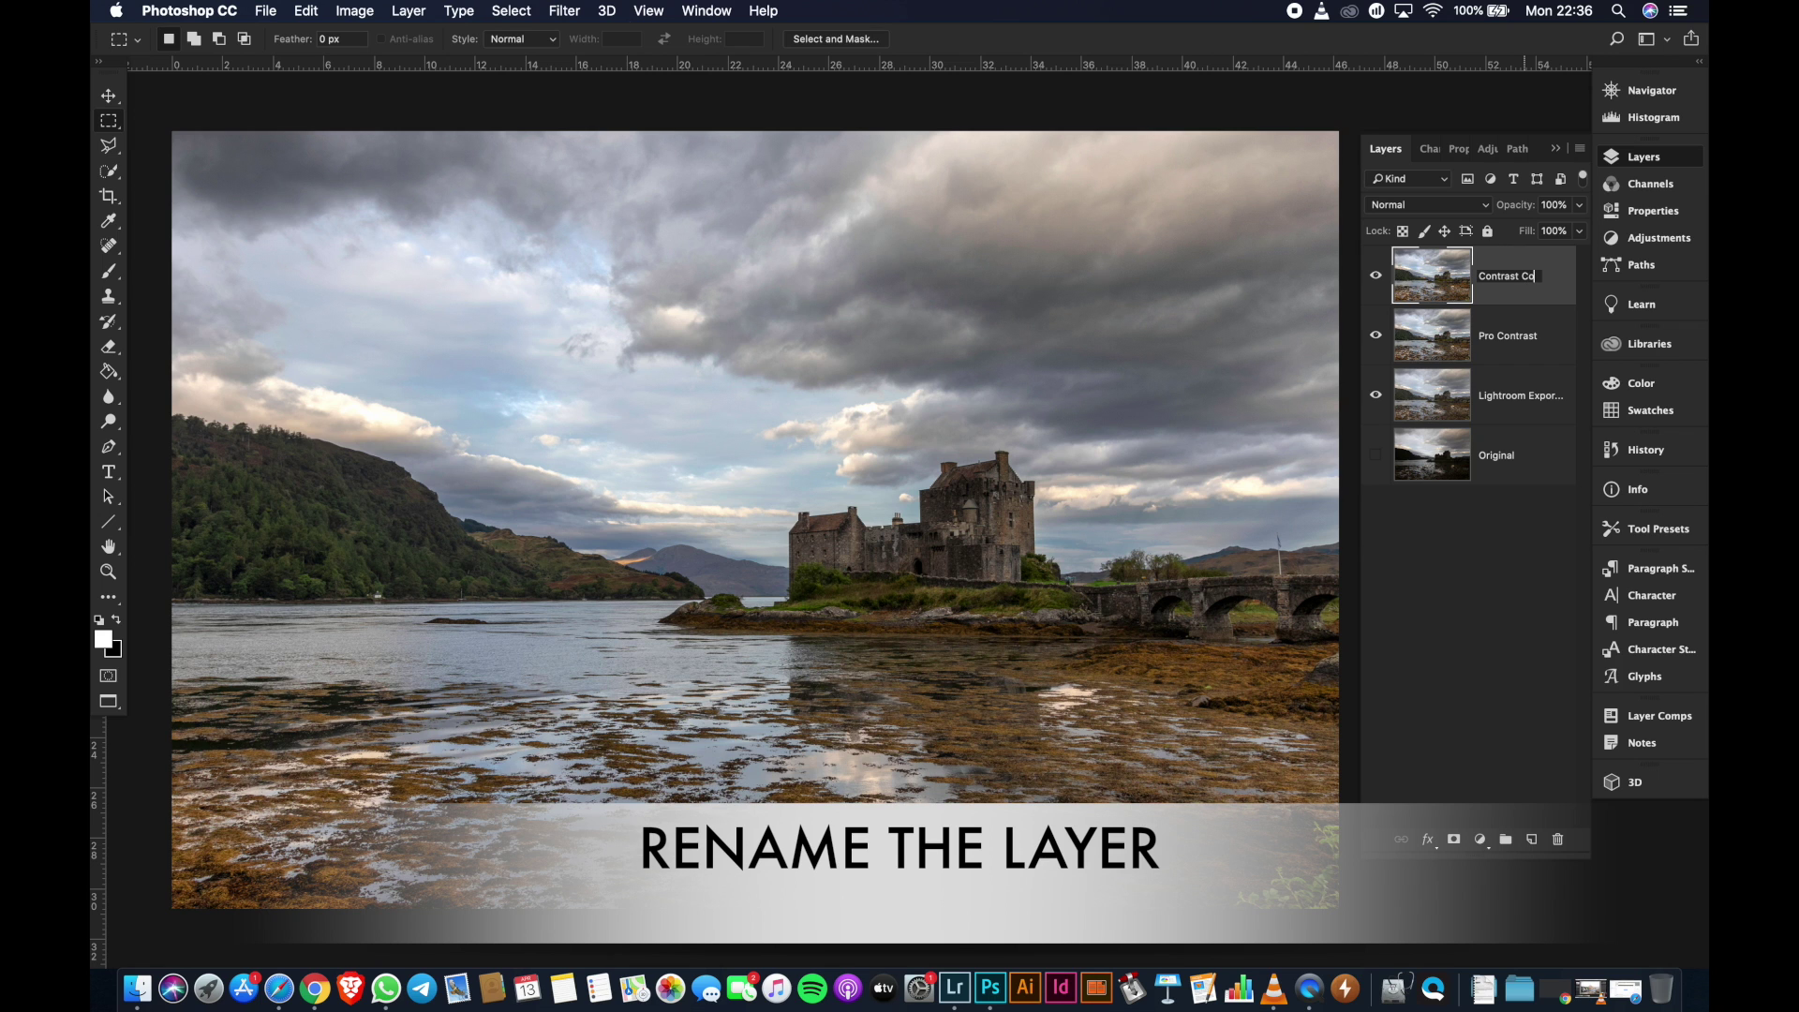
pyautogui.write(' Range')
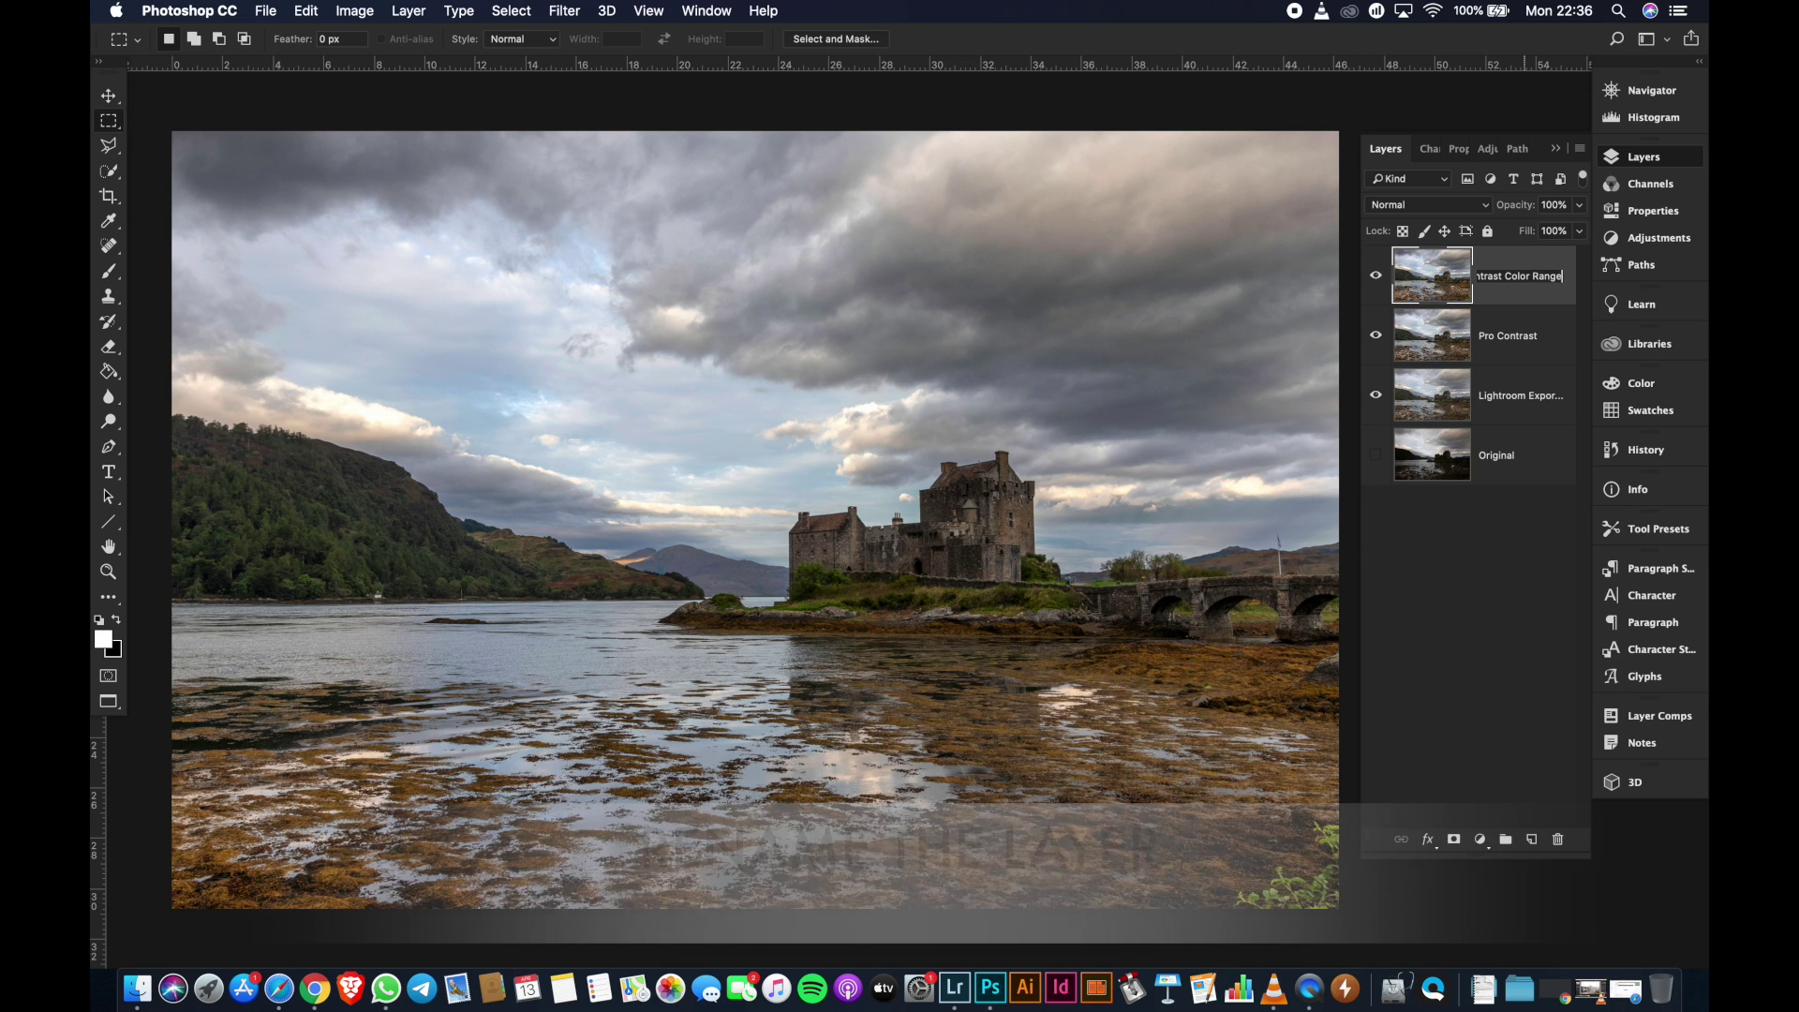
pyautogui.press('Return')
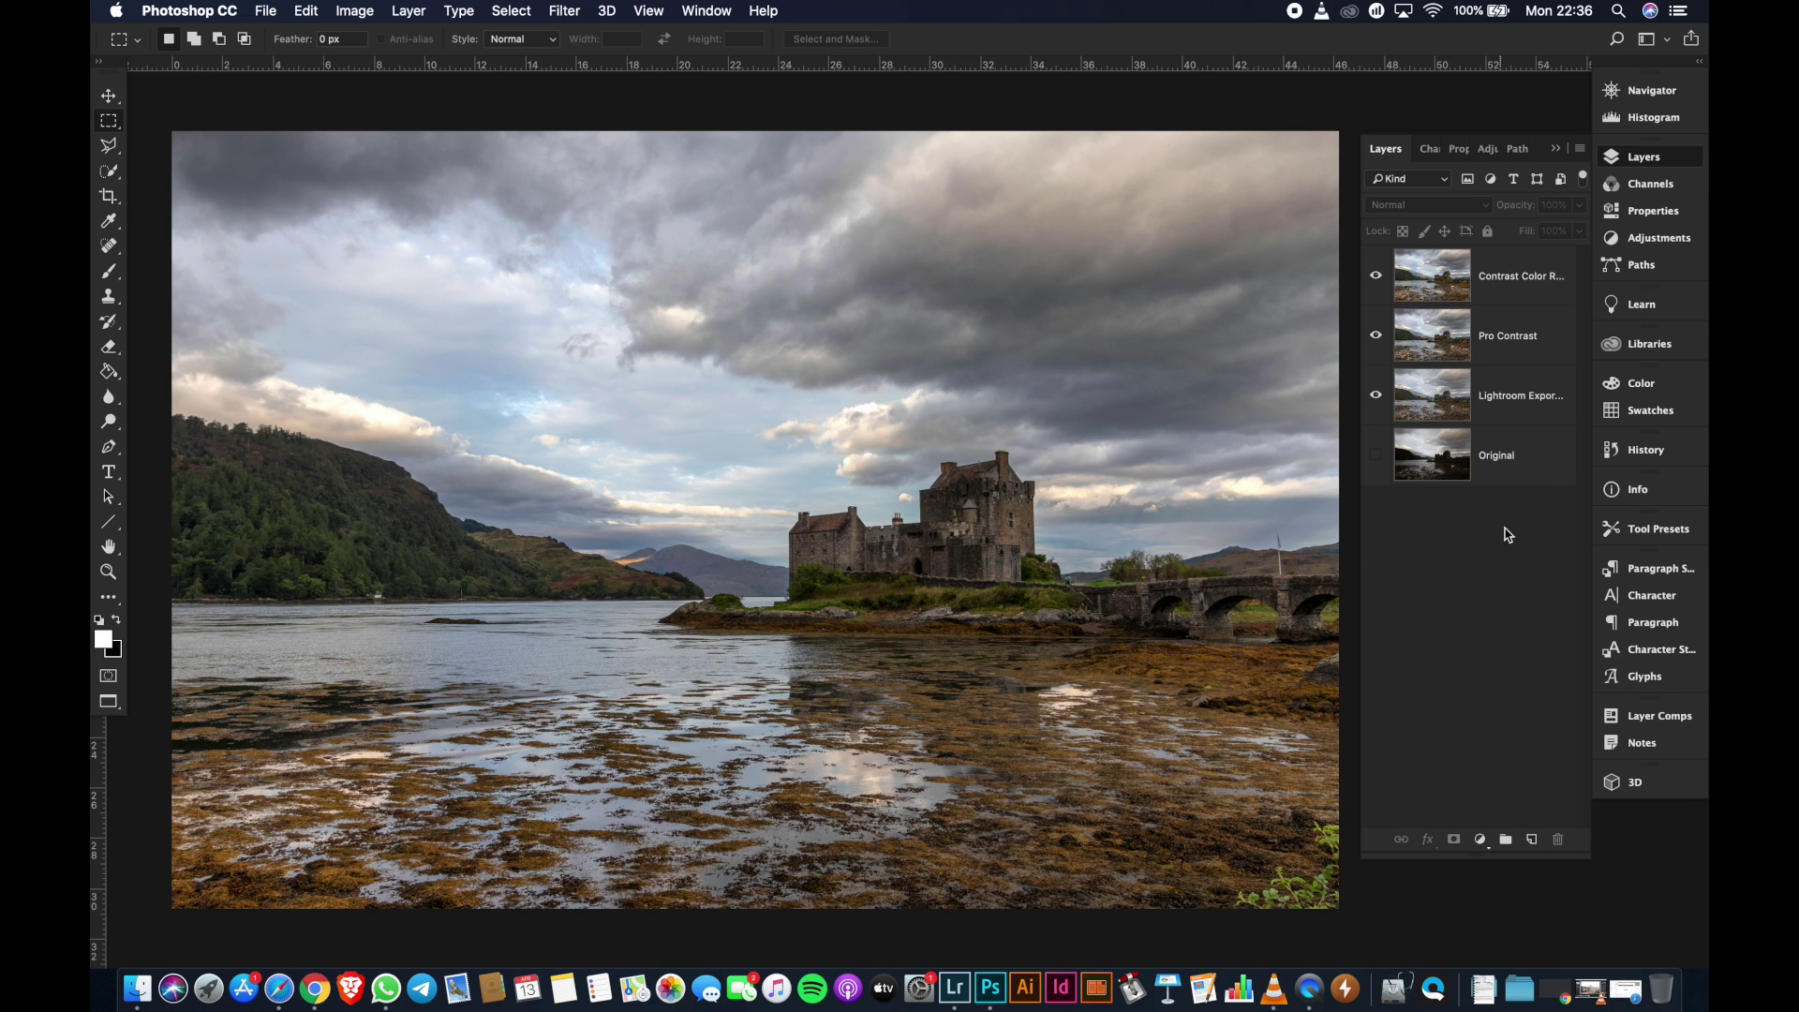
pyautogui.click(1377, 279)
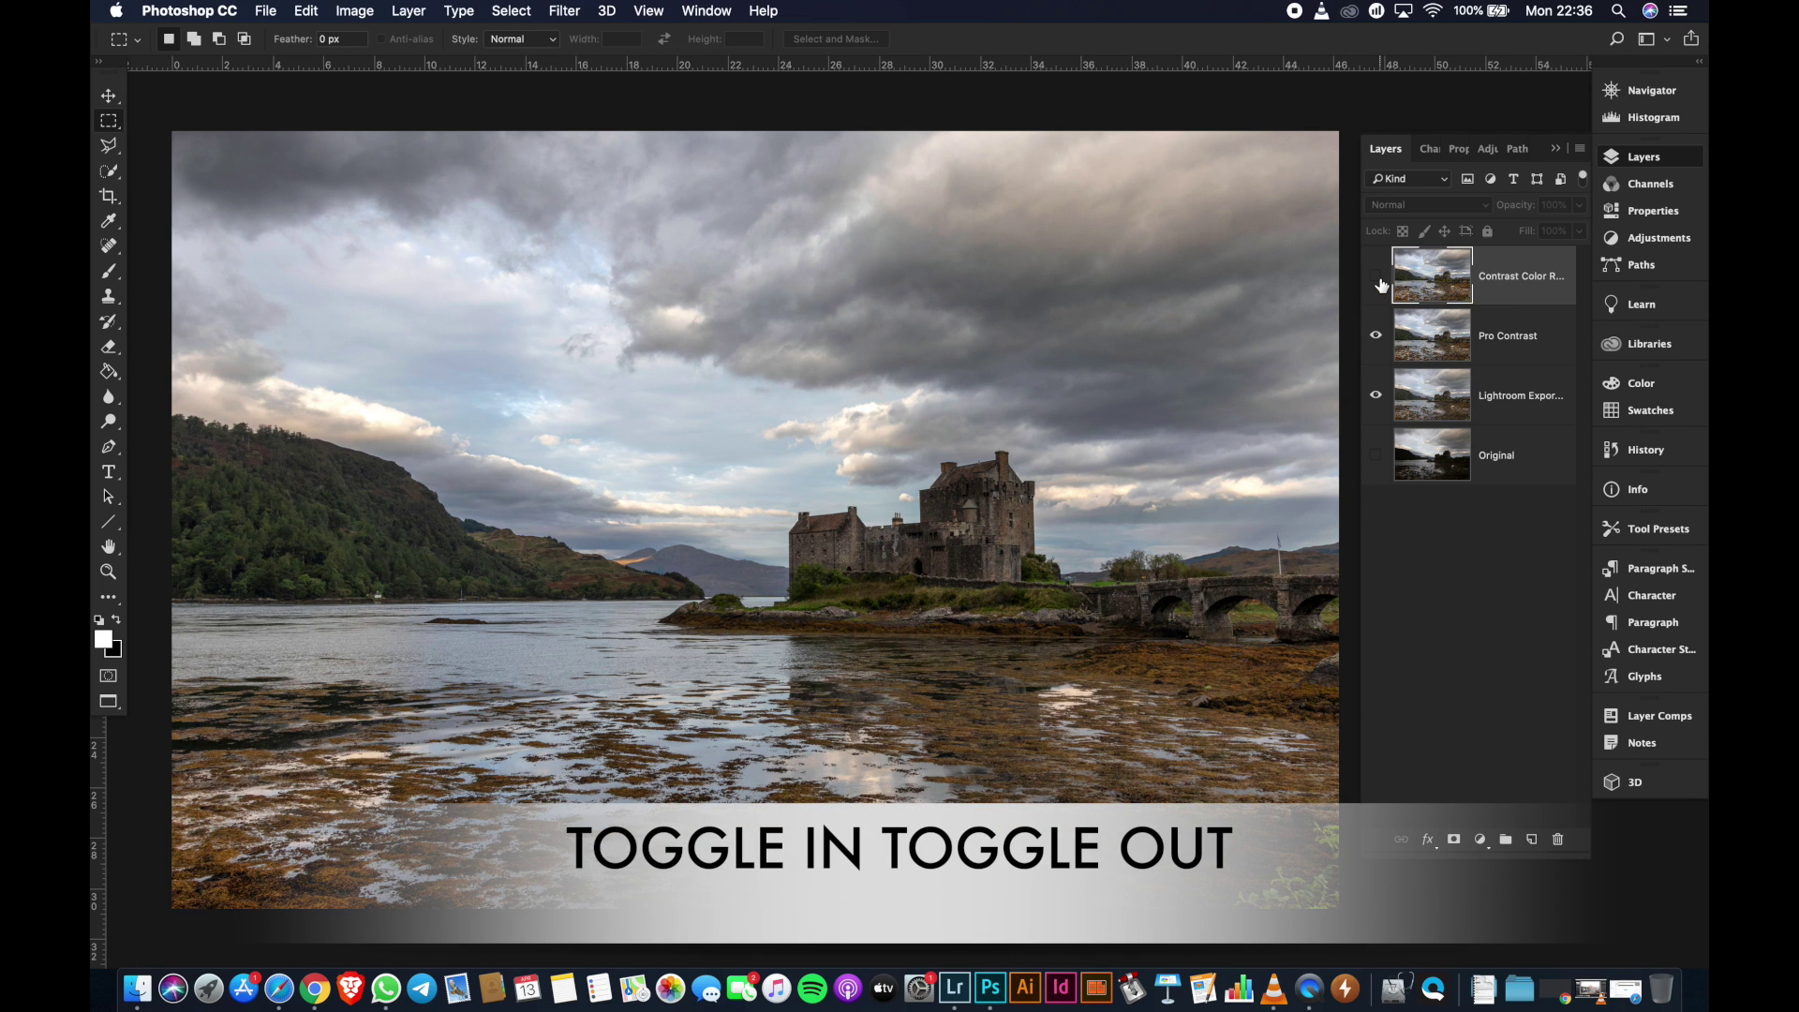
pyautogui.click(1378, 277)
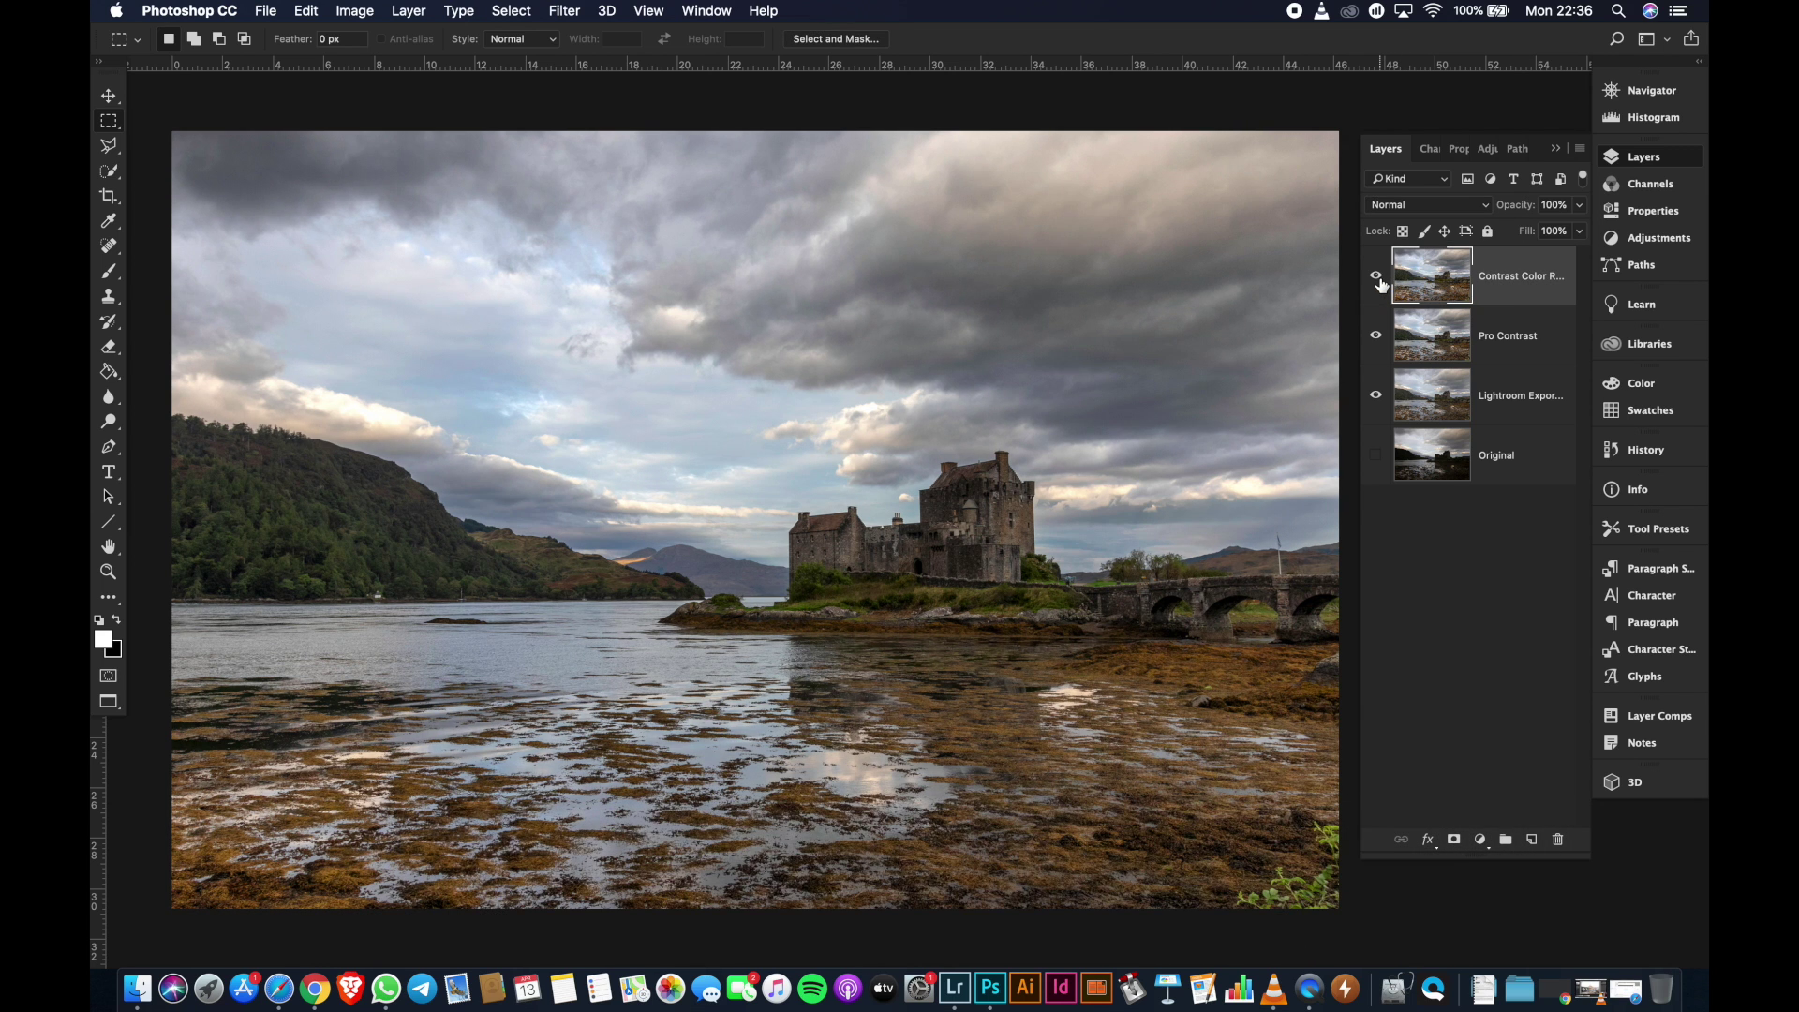
pyautogui.moveTo(1529, 286); pyautogui.dragTo(1532, 832)
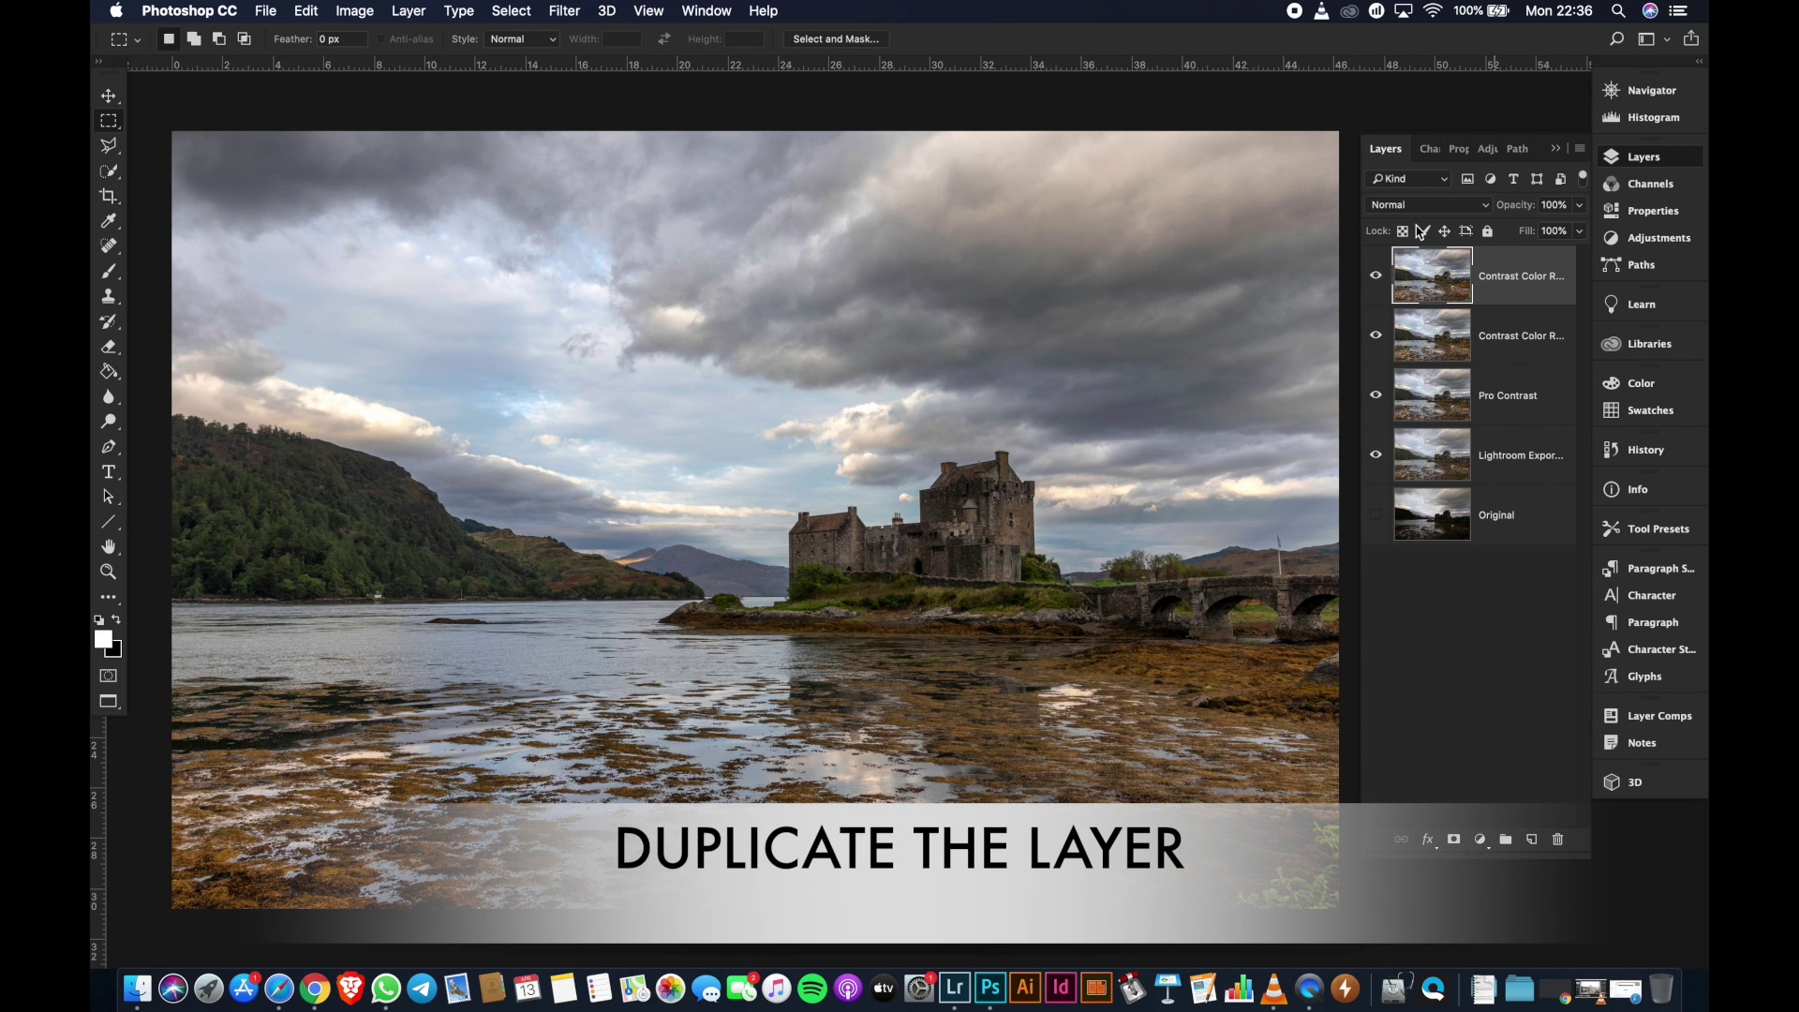
pyautogui.click(565, 10)
pyautogui.moveTo(604, 405)
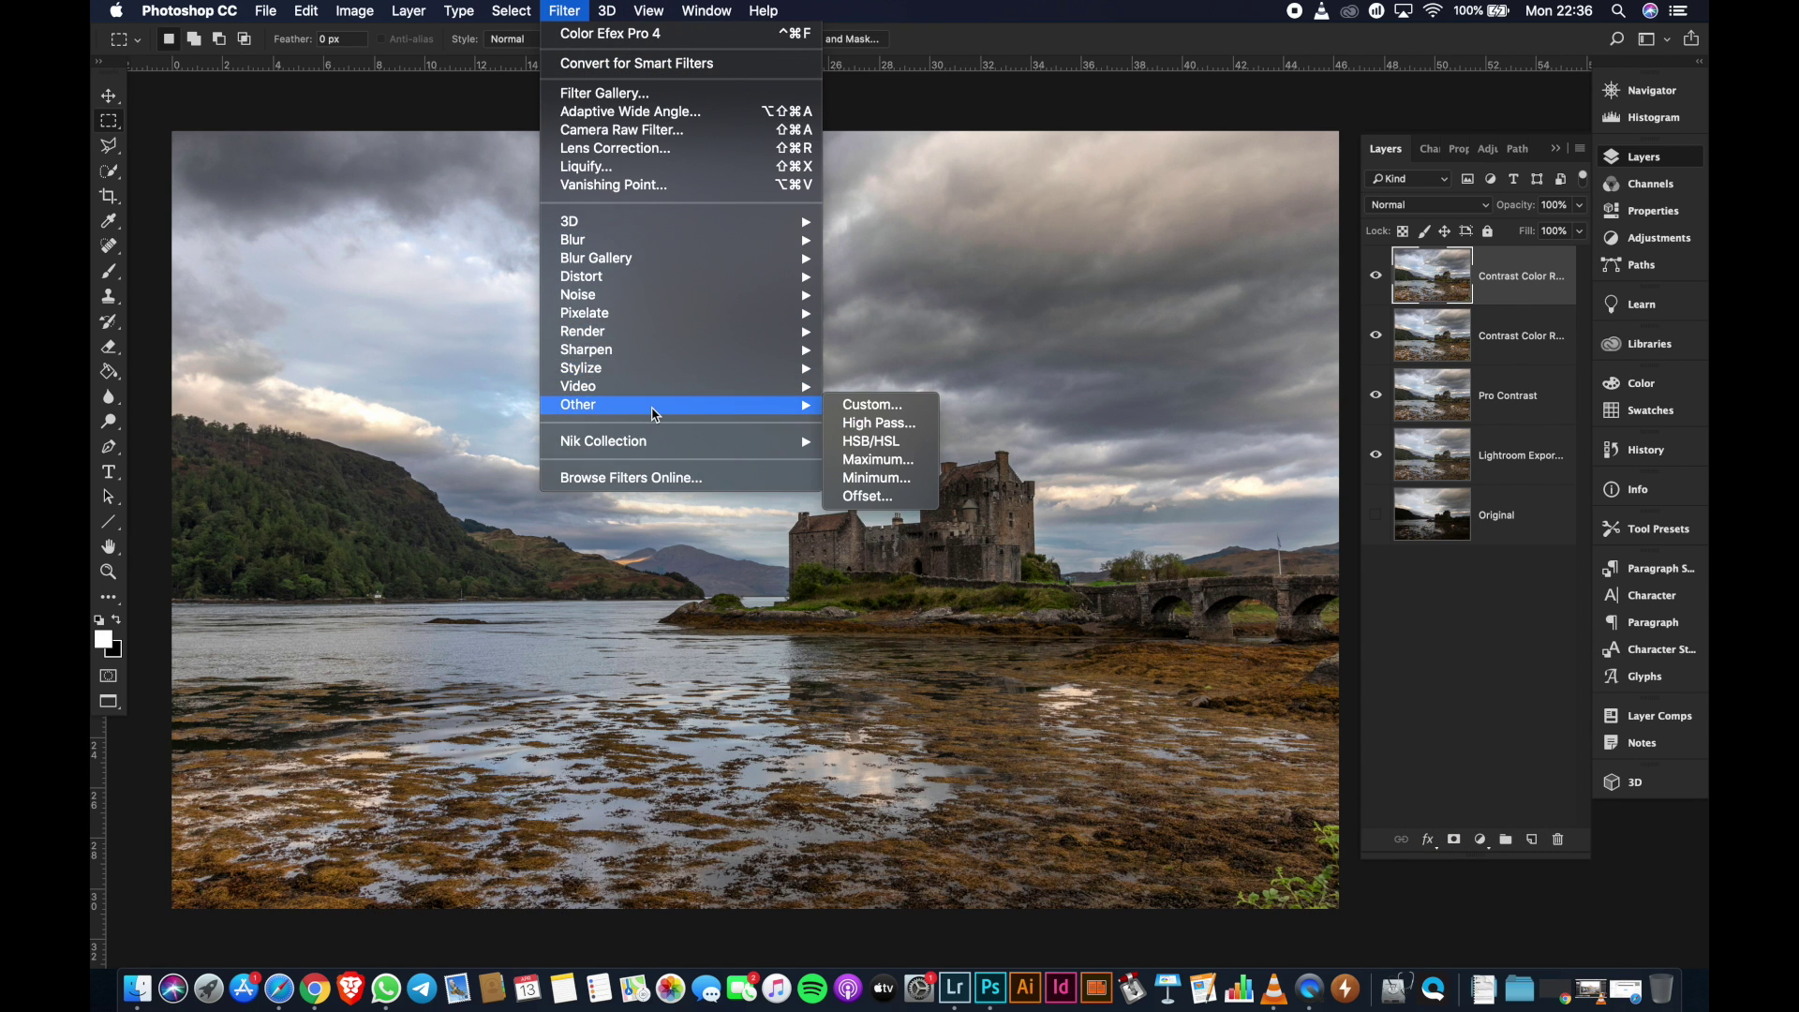
# Apply High Pass with a 3-pixel radius to the top layer and set it to Overlay blending
pyautogui.click(879, 423)
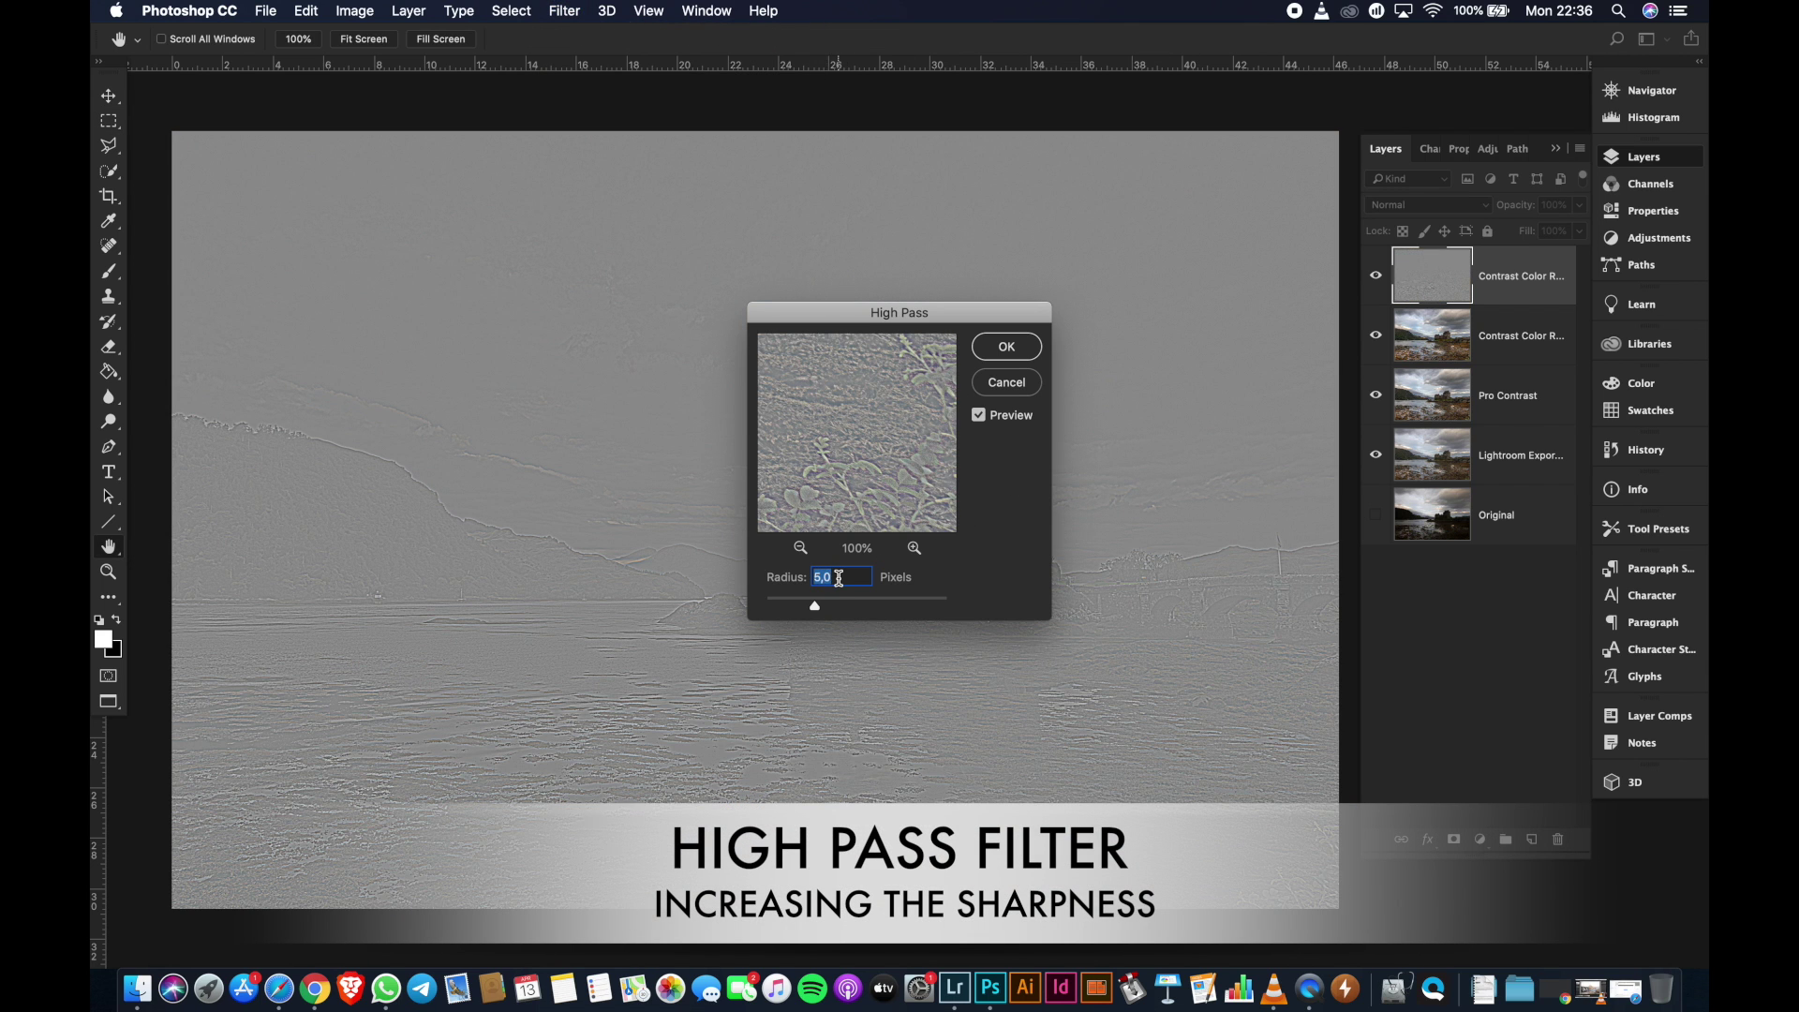
pyautogui.moveTo(815, 606); pyautogui.dragTo(805, 606)
pyautogui.click(839, 580)
pyautogui.doubleClick(838, 580)
pyautogui.write('3')
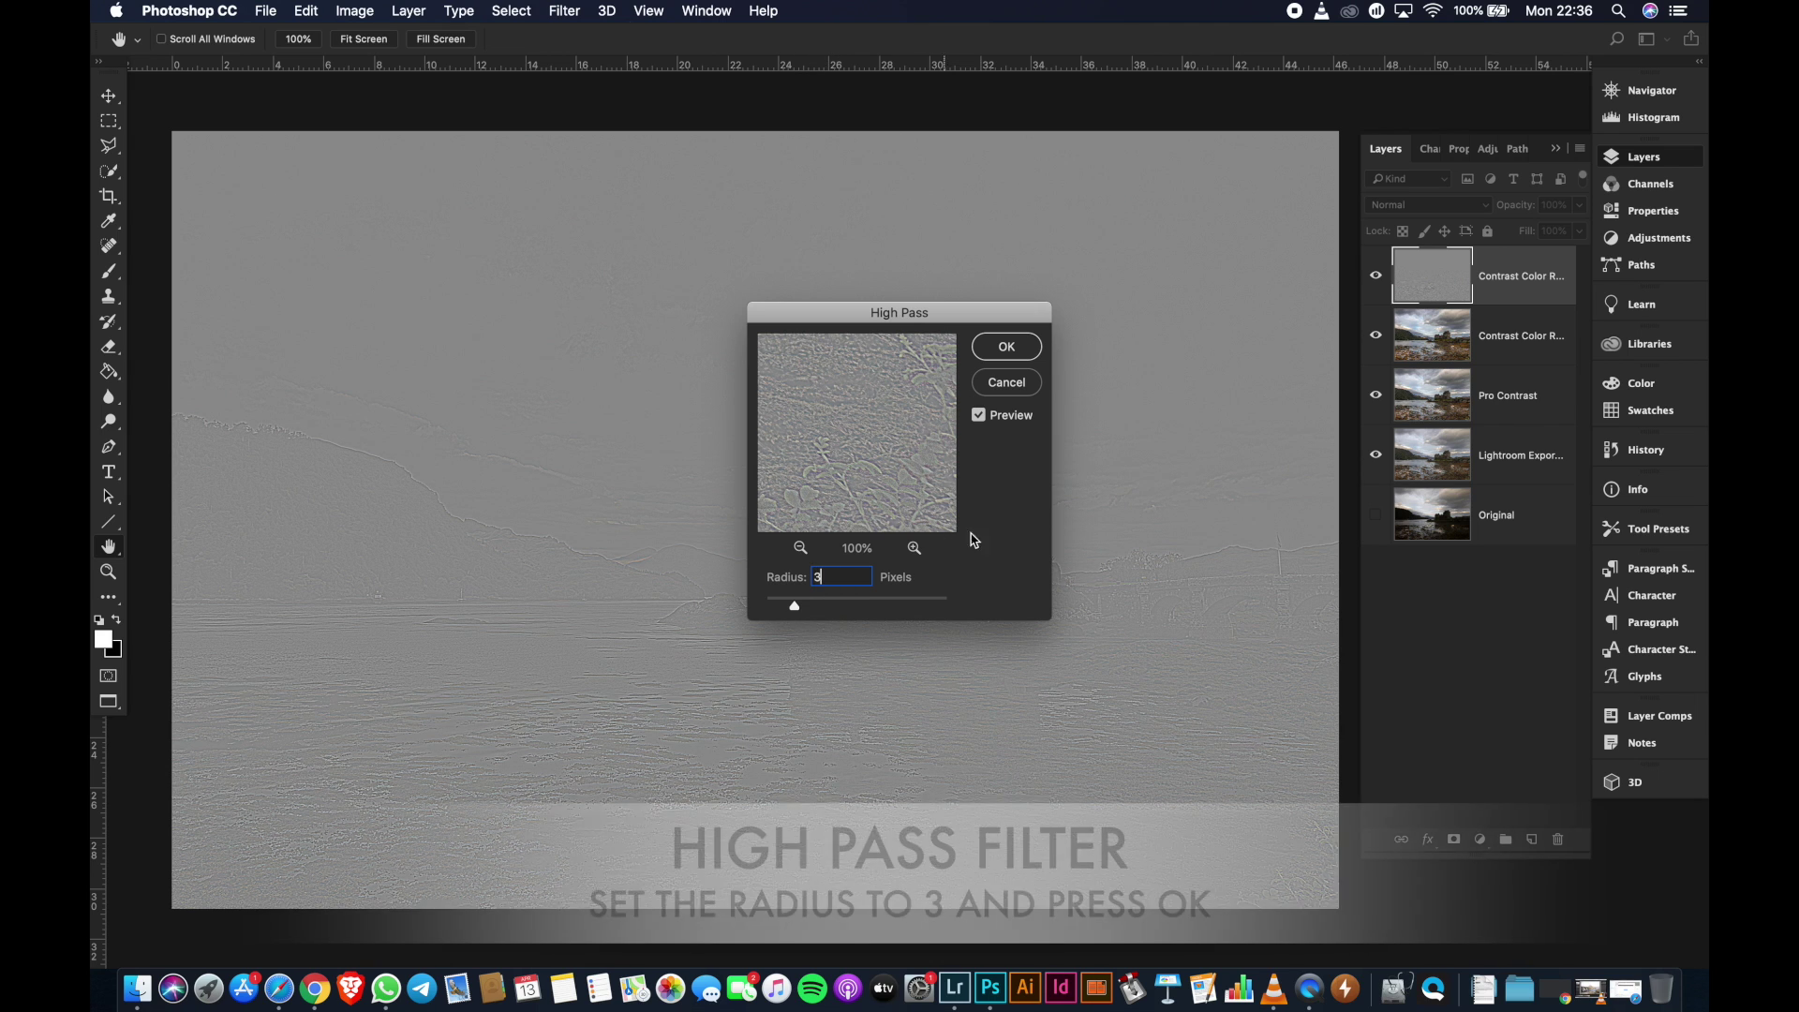
pyautogui.click(1005, 349)
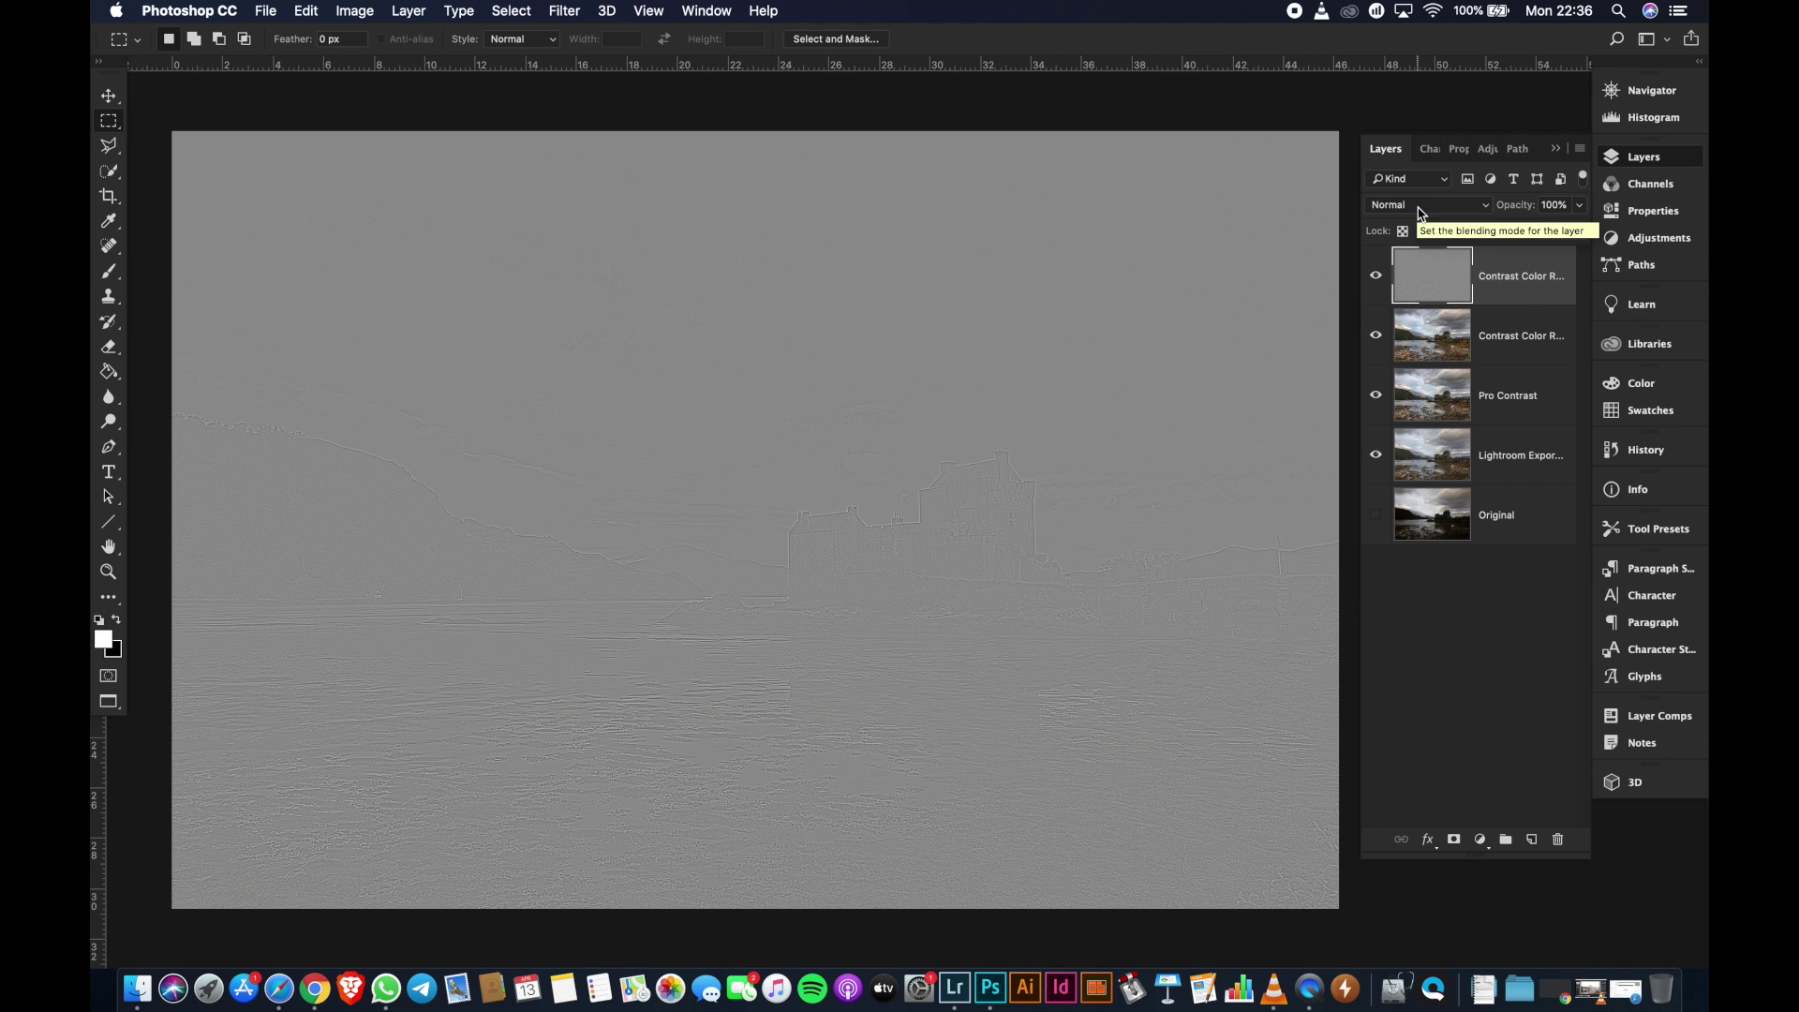
pyautogui.click(1413, 206)
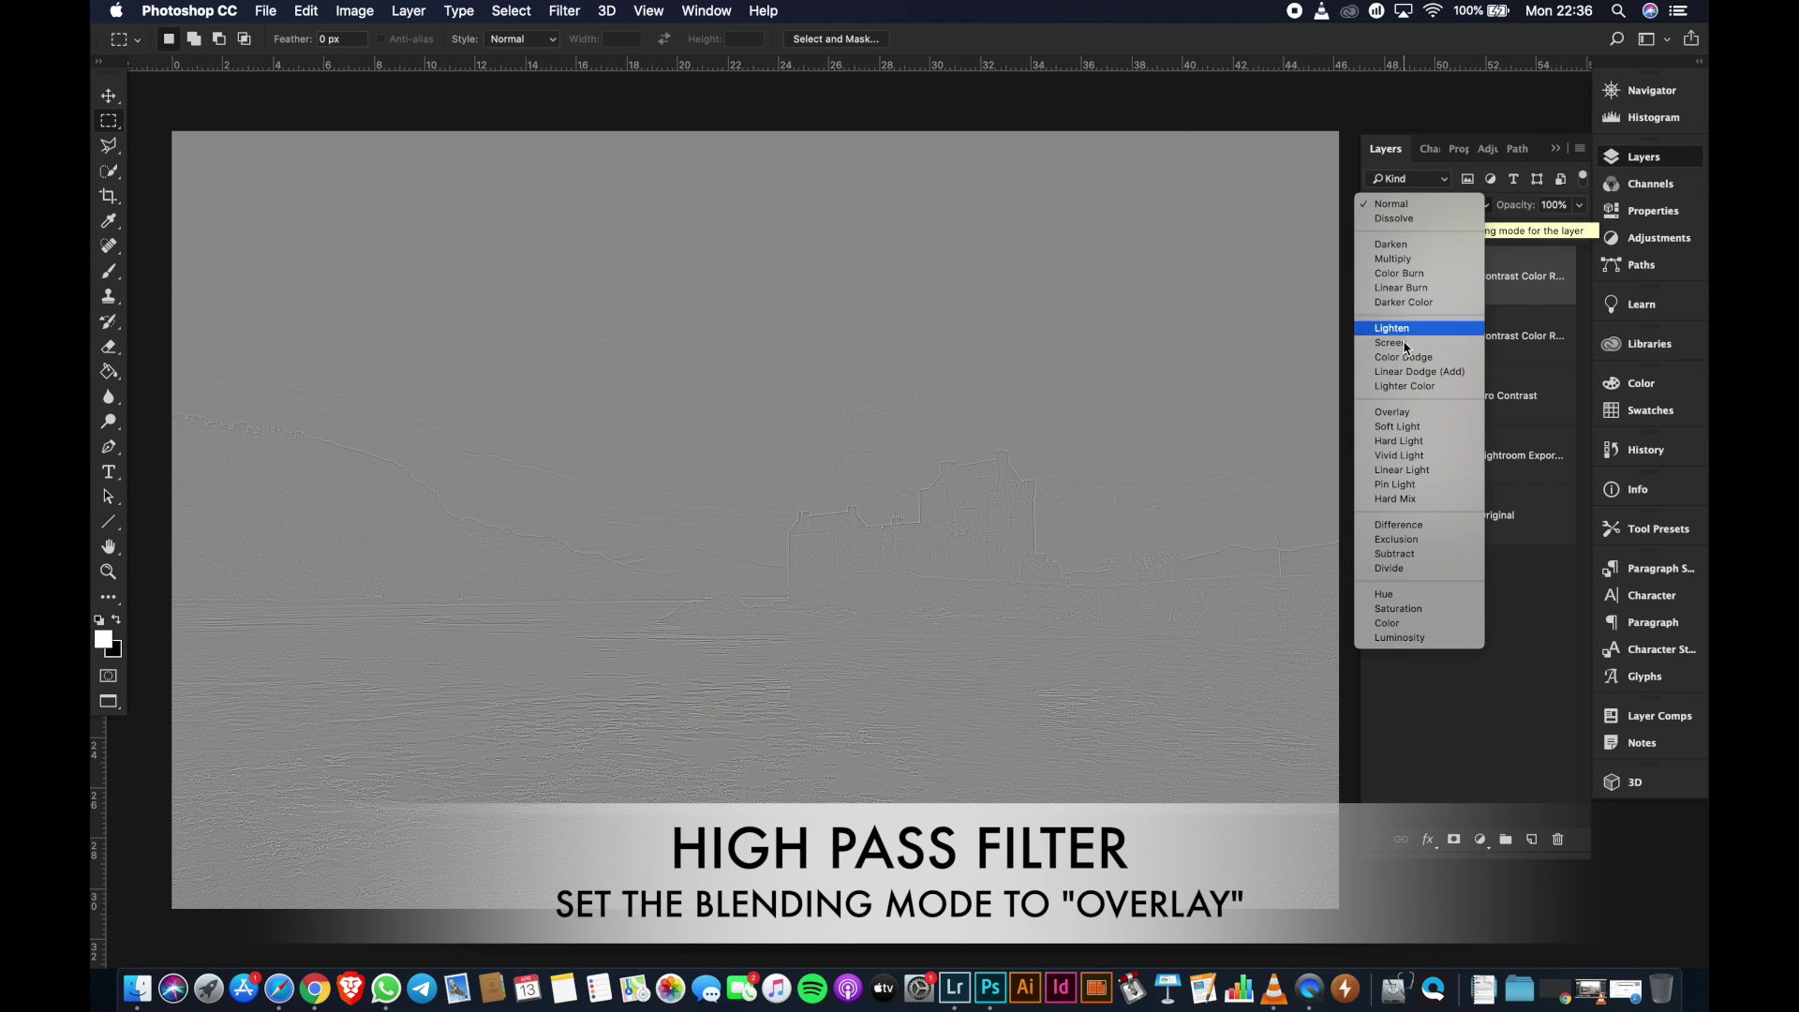
pyautogui.click(1415, 420)
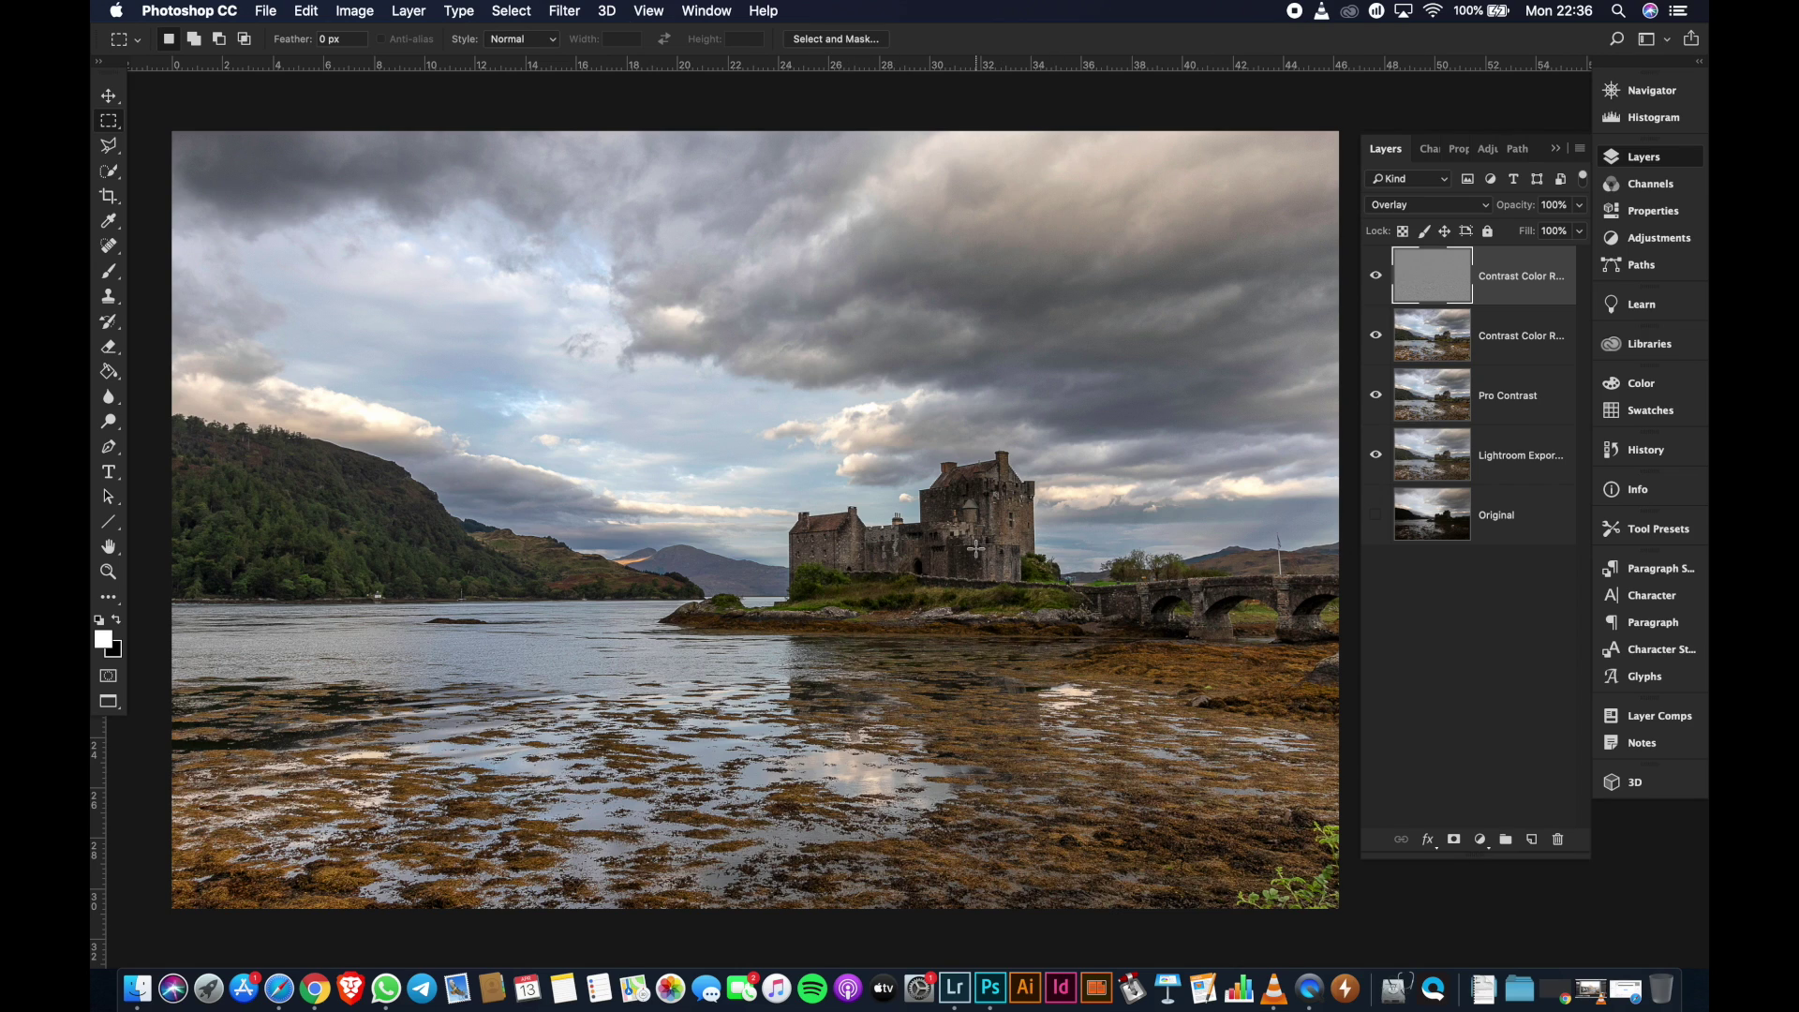
# Zoom in and toggle the sharpening layer on and off to compare
pyautogui.scroll(2, 975, 550)
pyautogui.scroll(2, 975, 550)
pyautogui.scroll(1, 975, 550)
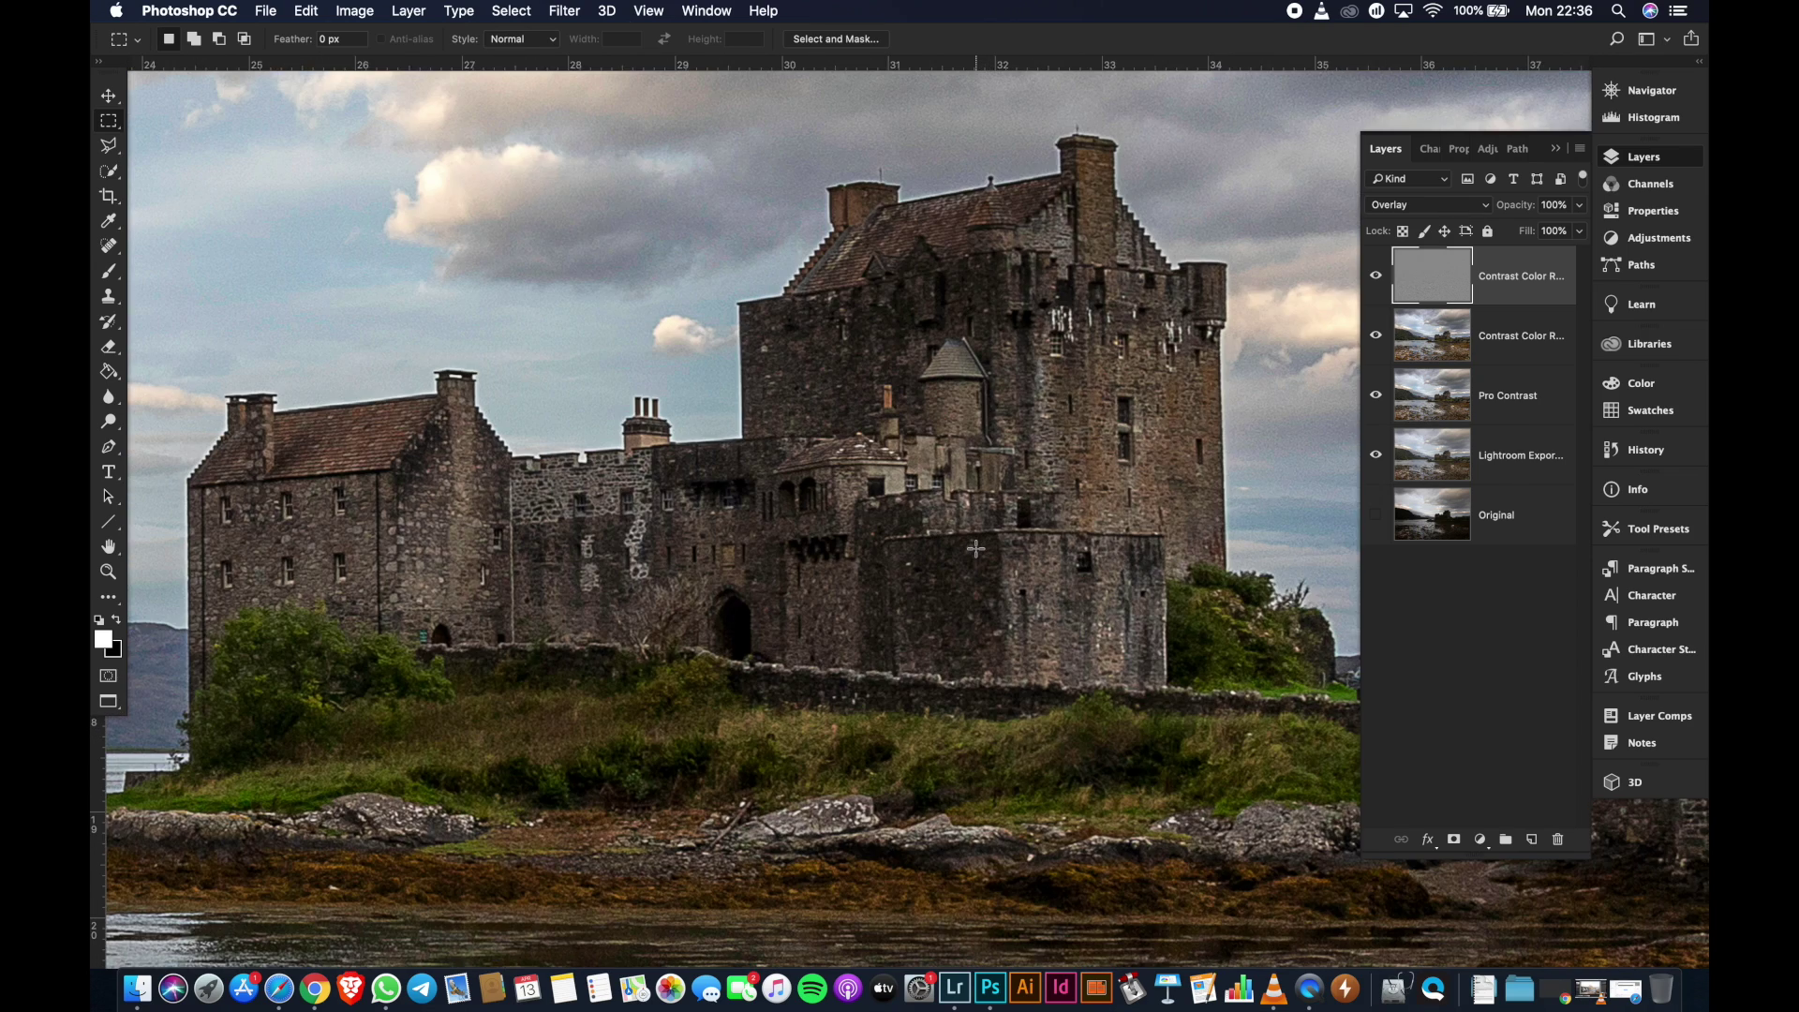
pyautogui.click(1377, 277)
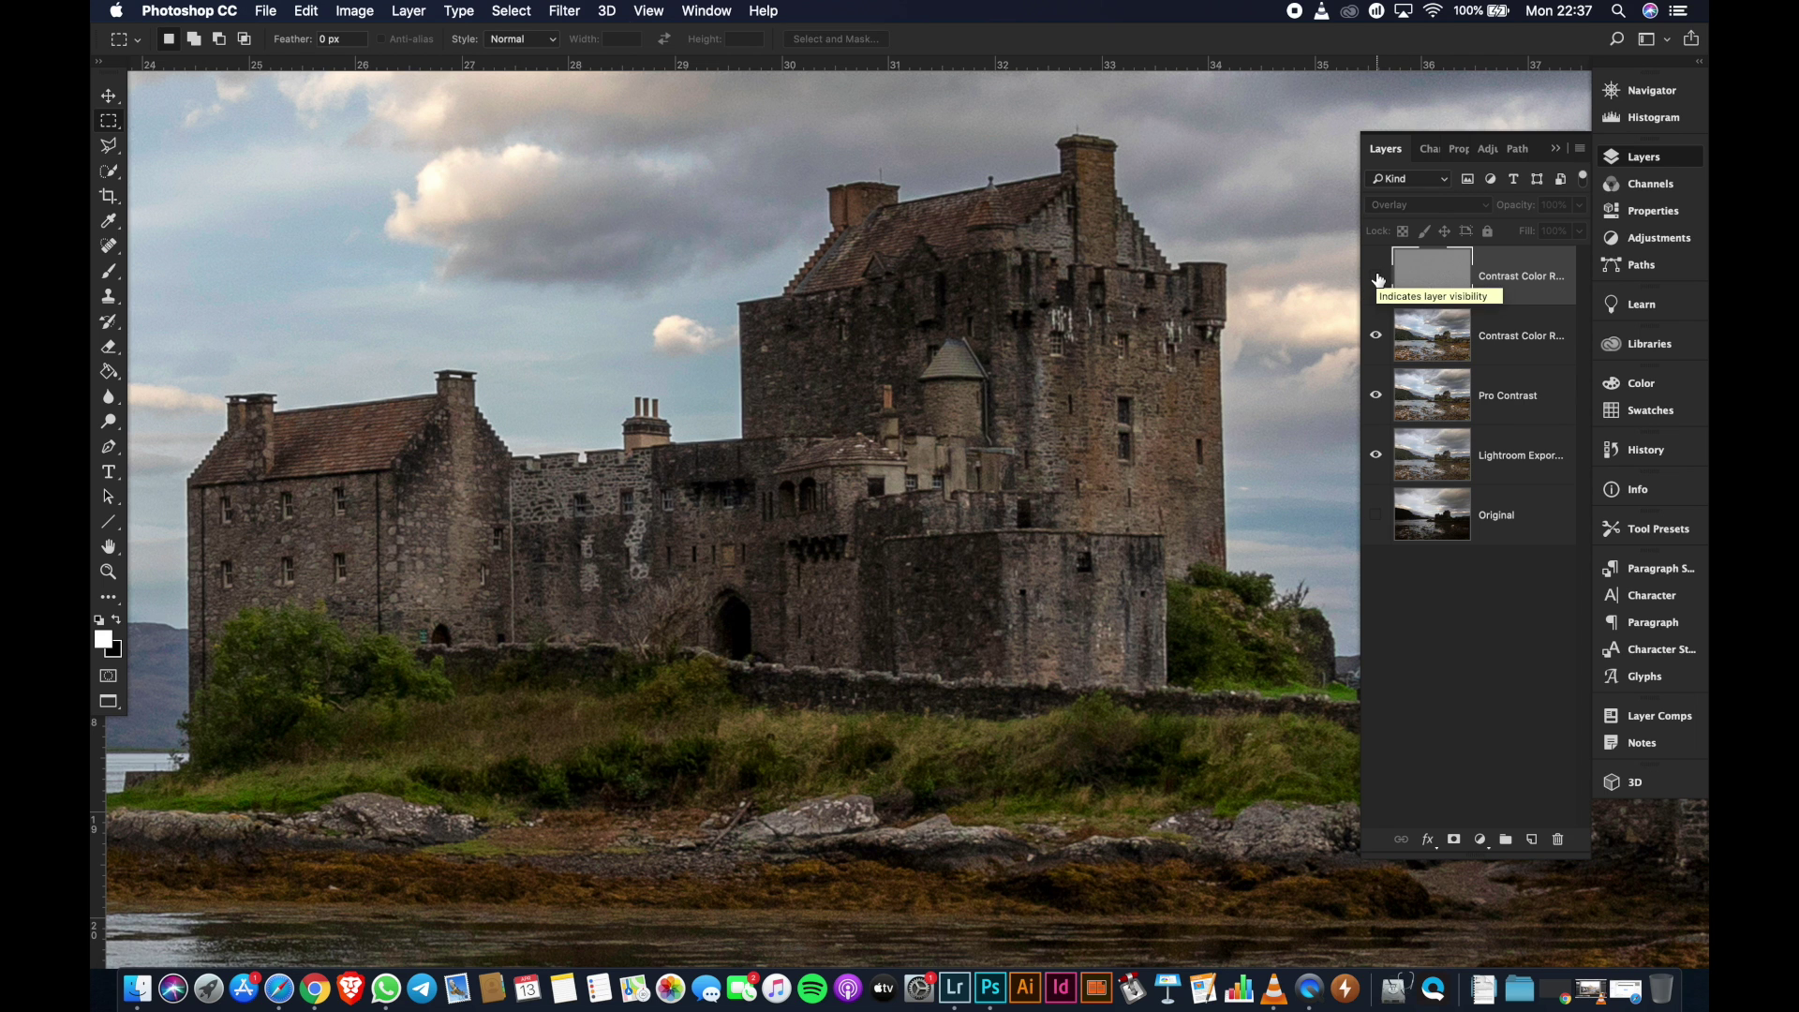
pyautogui.click(1376, 277)
pyautogui.click(1376, 277)
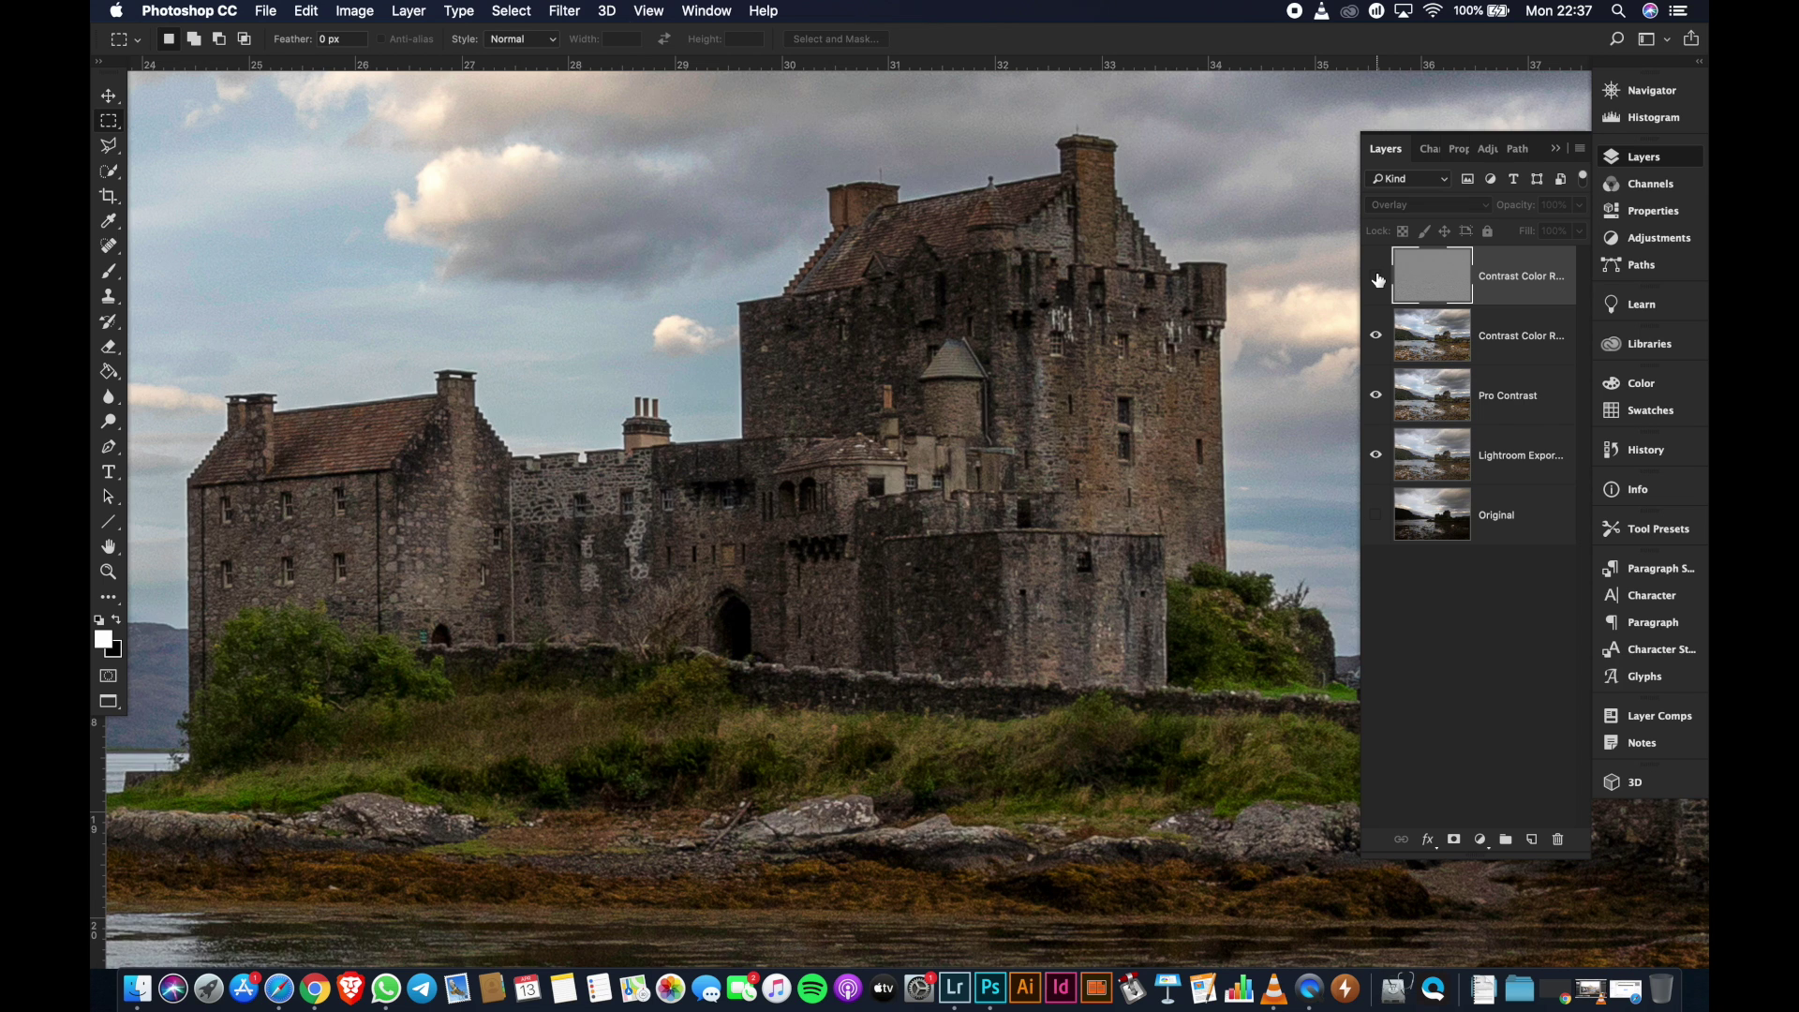
pyautogui.click(1377, 277)
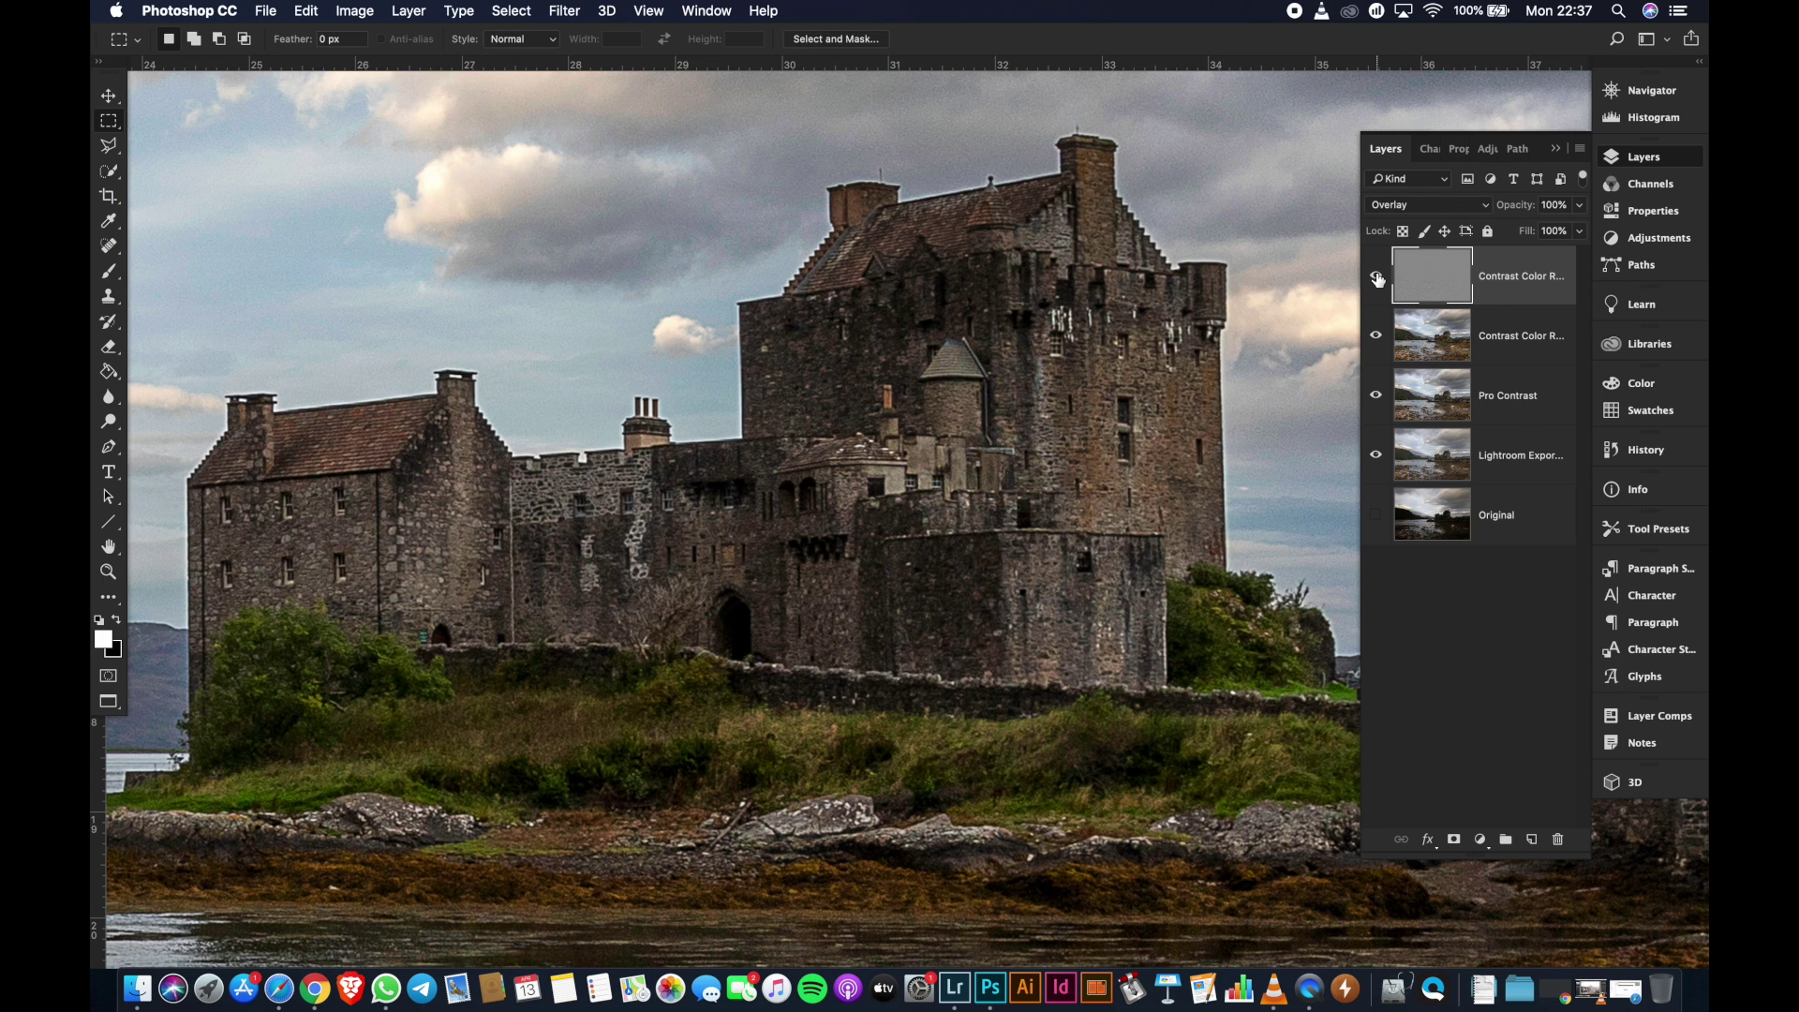
# Set the sharpening layer's Fill to 50% and zoom back out to the whole photo
pyautogui.click(1579, 230)
pyautogui.moveTo(1574, 255); pyautogui.dragTo(1548, 258)
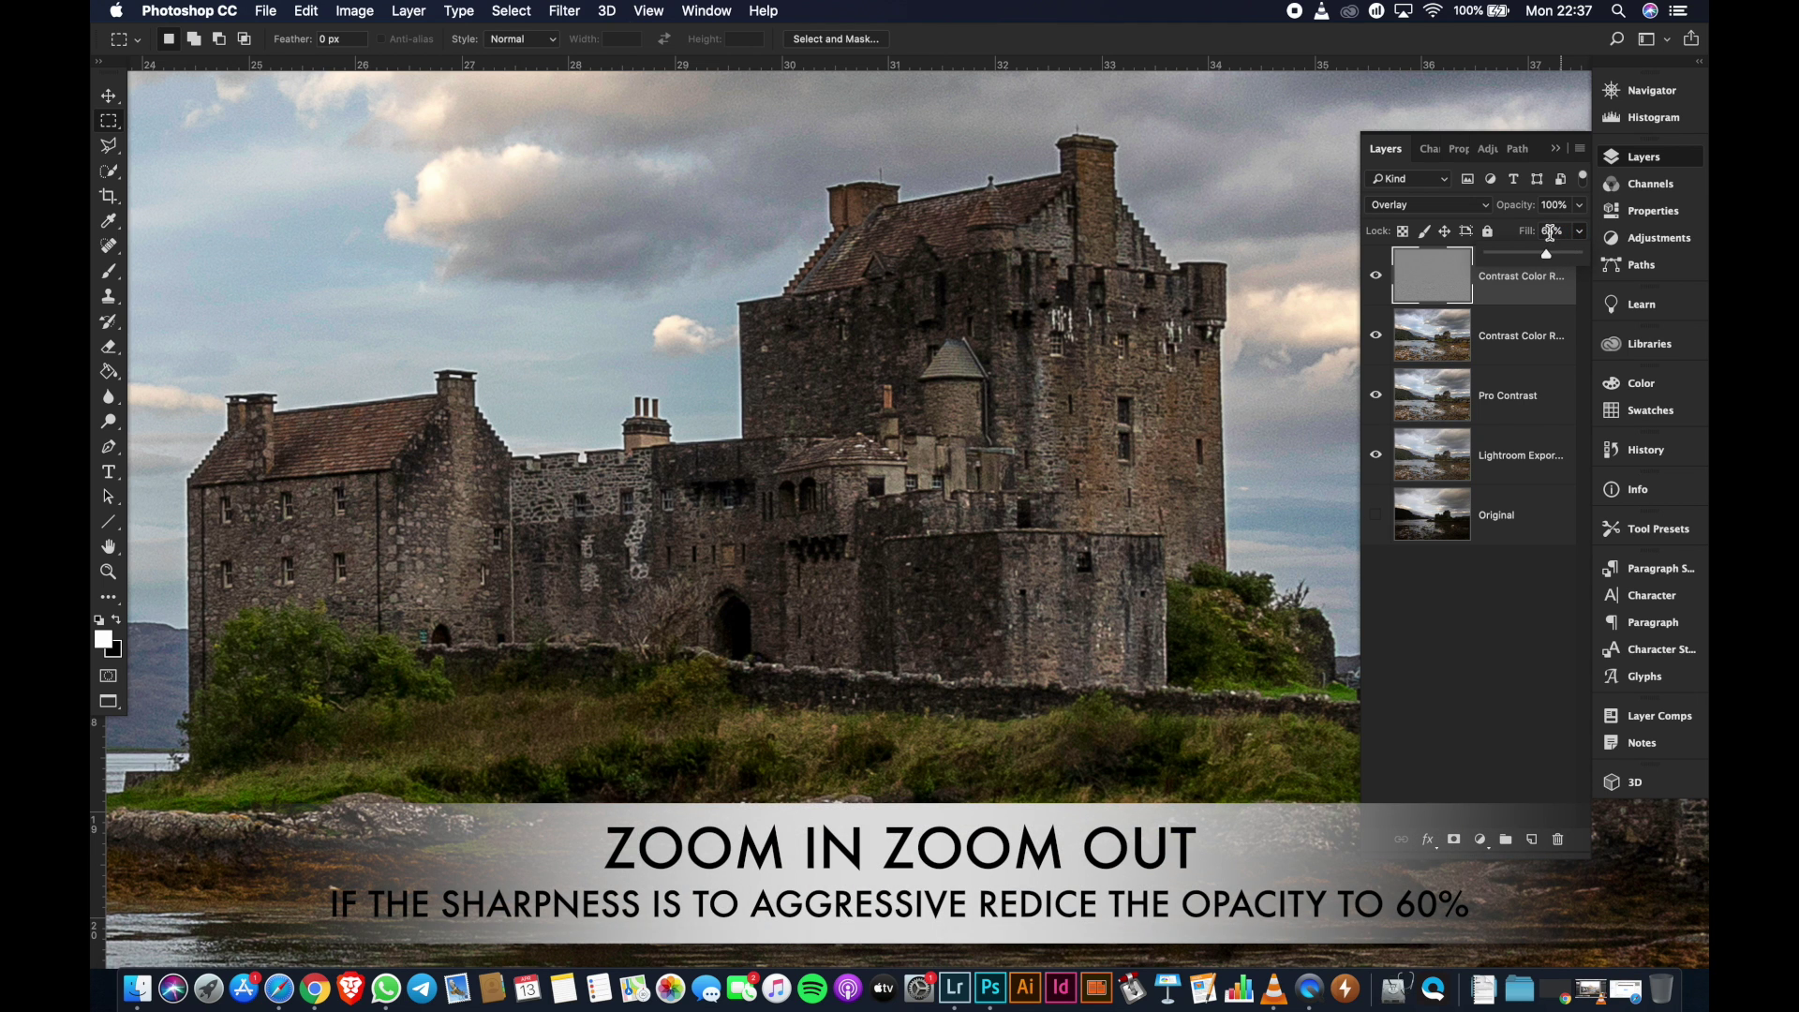
pyautogui.click(1548, 232)
pyautogui.write('50')
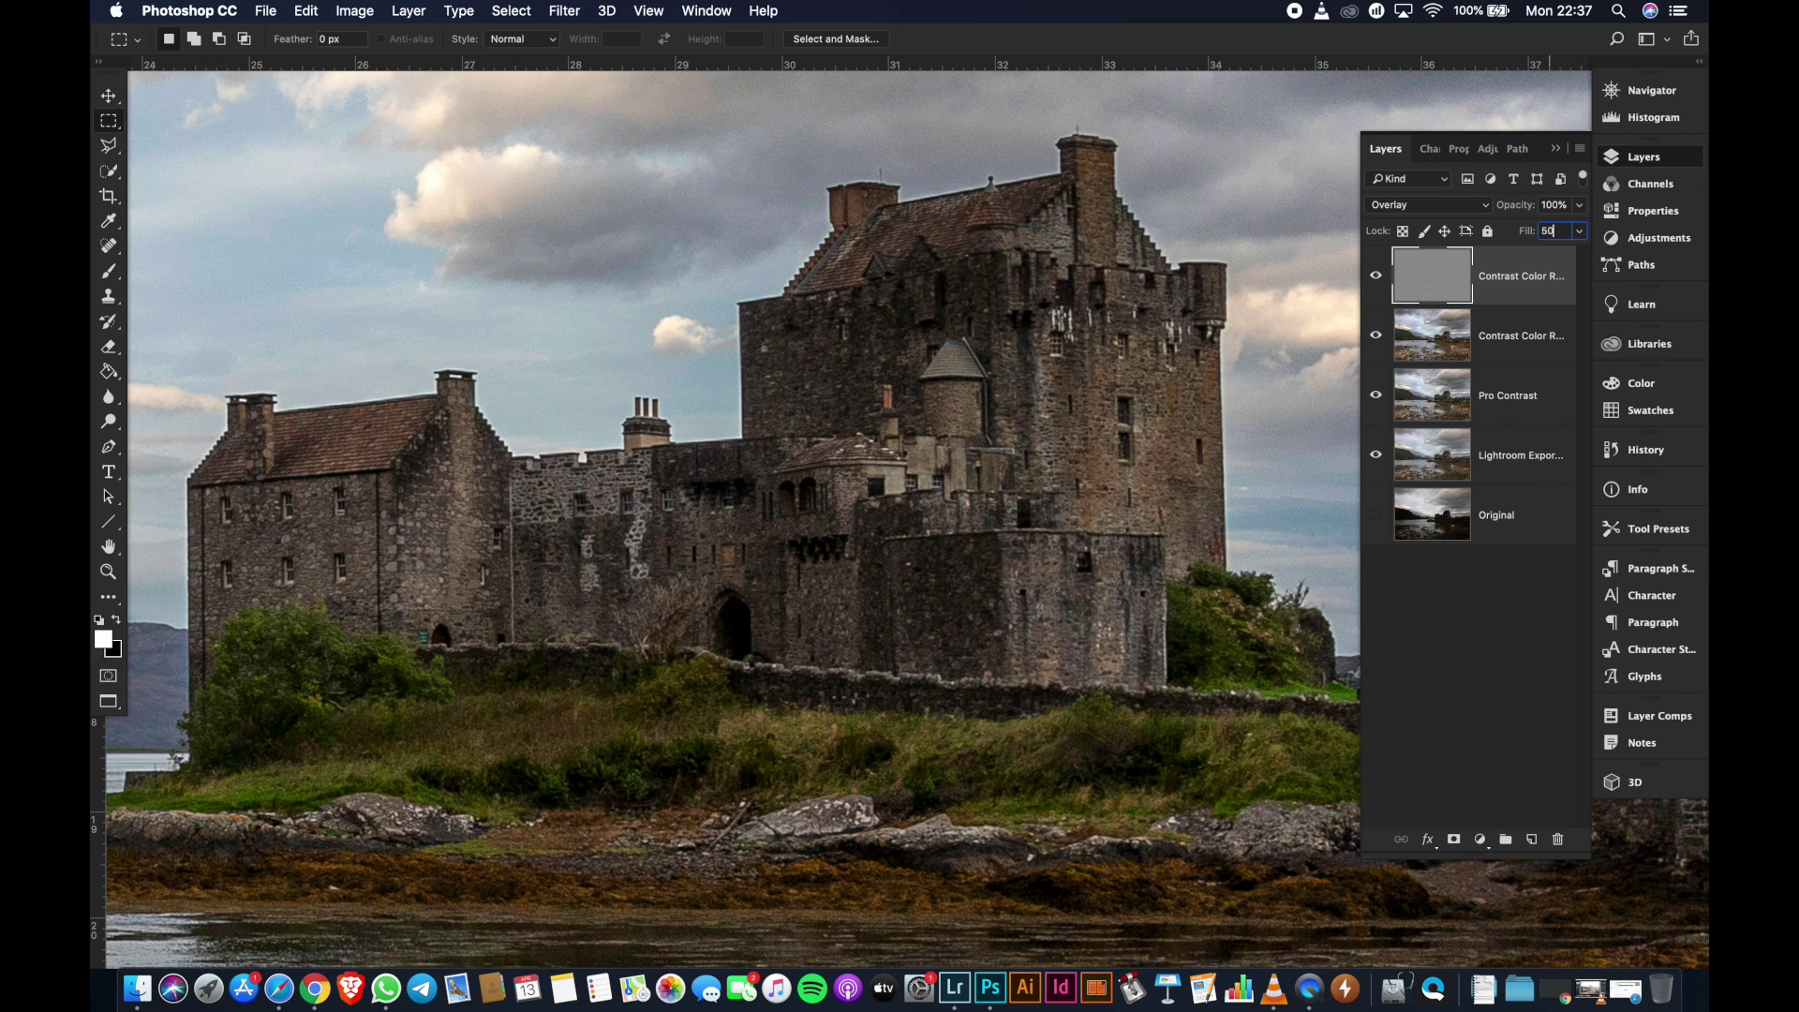
pyautogui.click(1533, 599)
pyautogui.click(1377, 281)
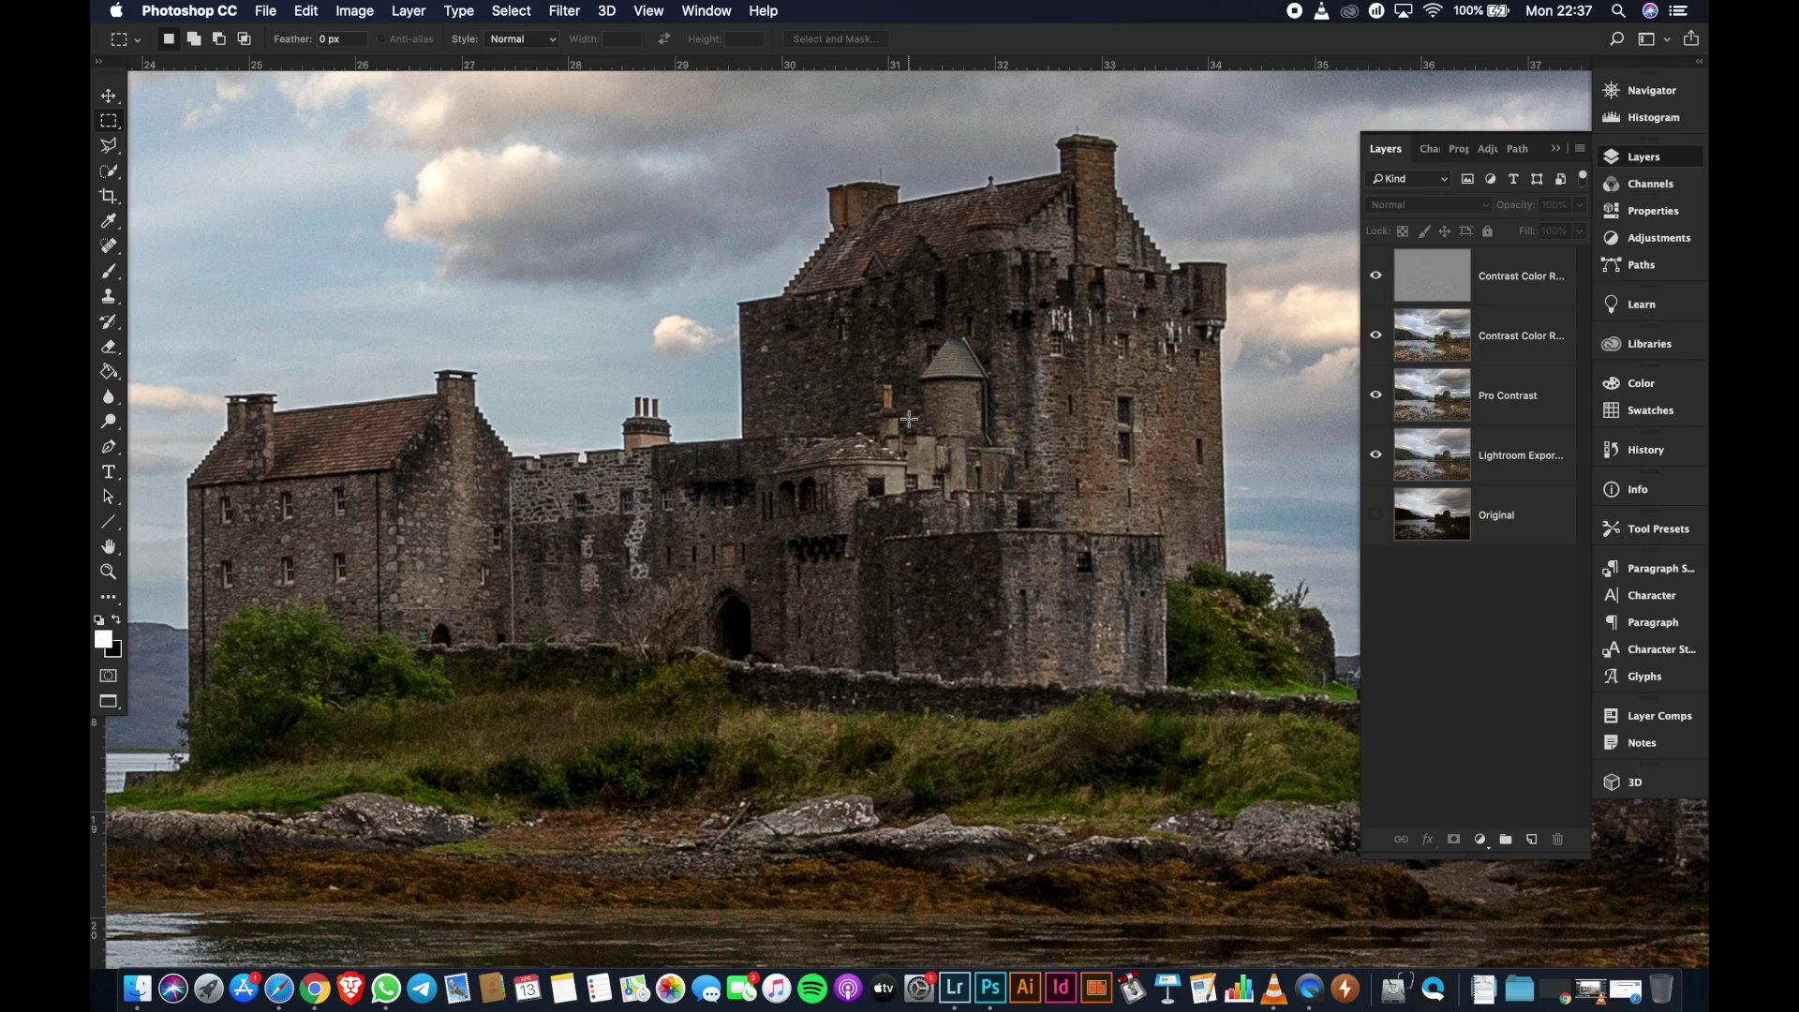
pyautogui.scroll(-2, 909, 419)
pyautogui.scroll(-2, 909, 419)
pyautogui.scroll(-2, 909, 419)
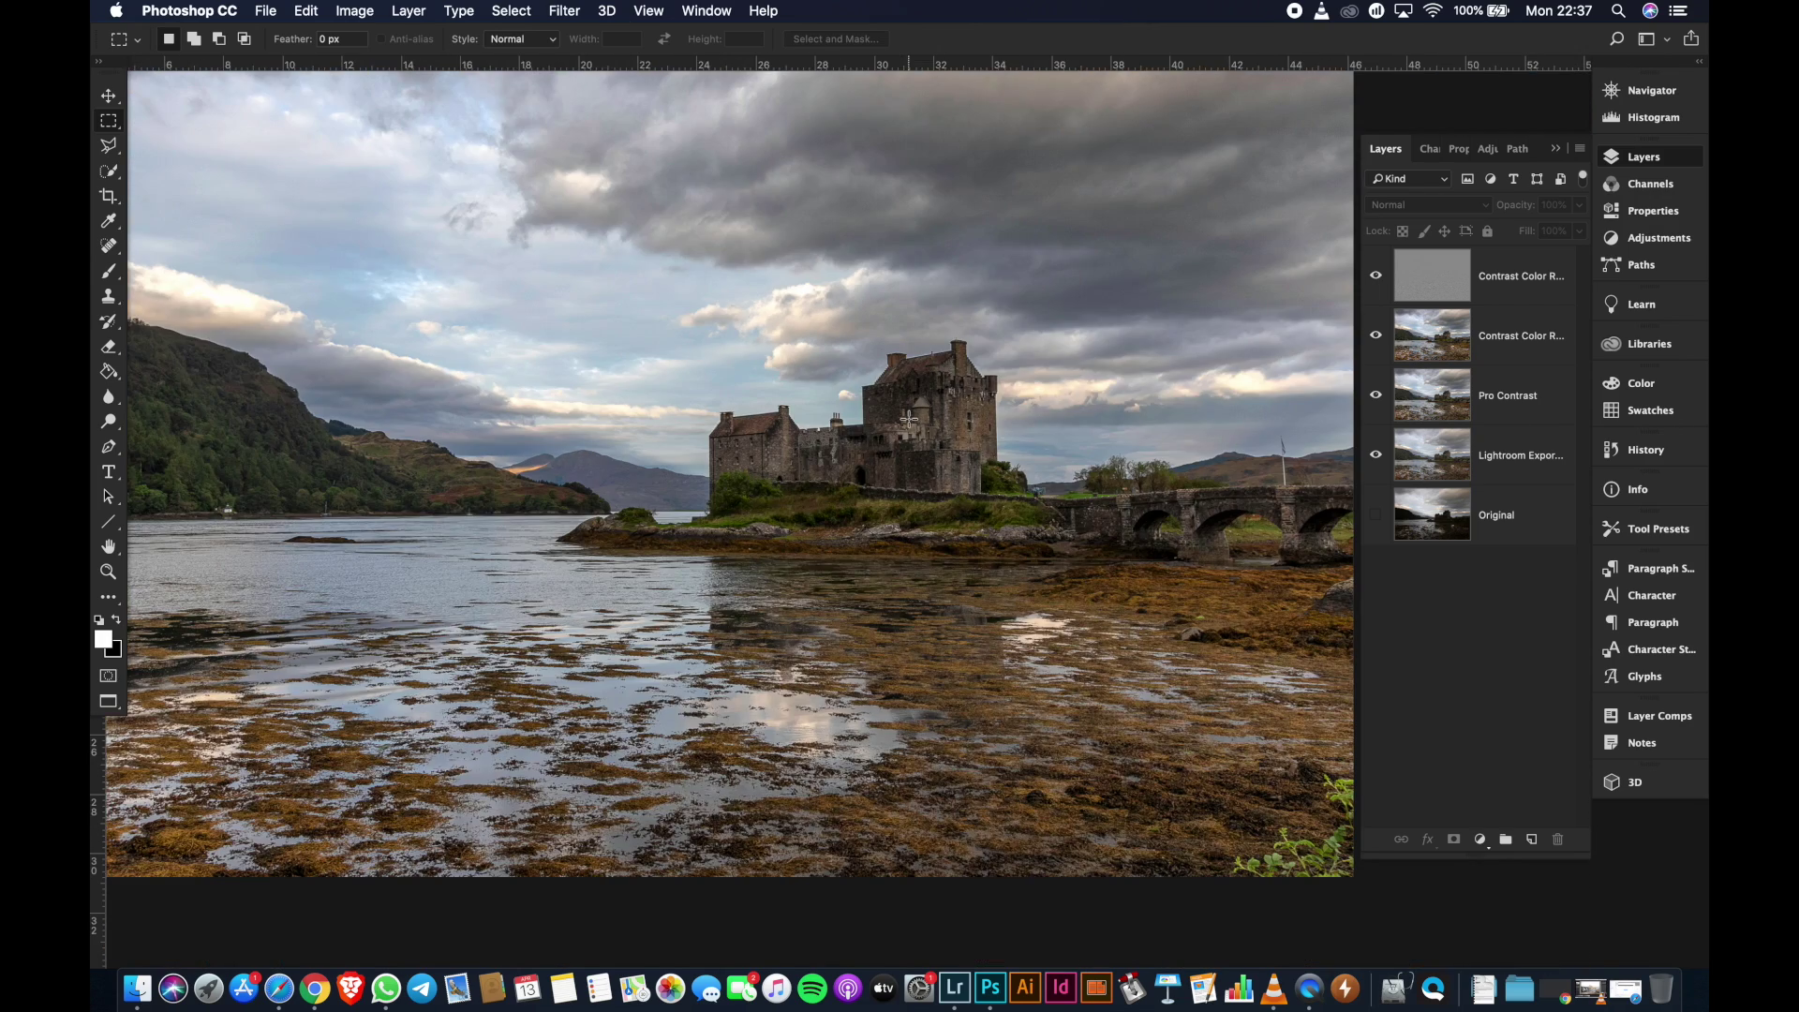
pyautogui.scroll(-1, 909, 418)
pyautogui.scroll(3, 986, 269)
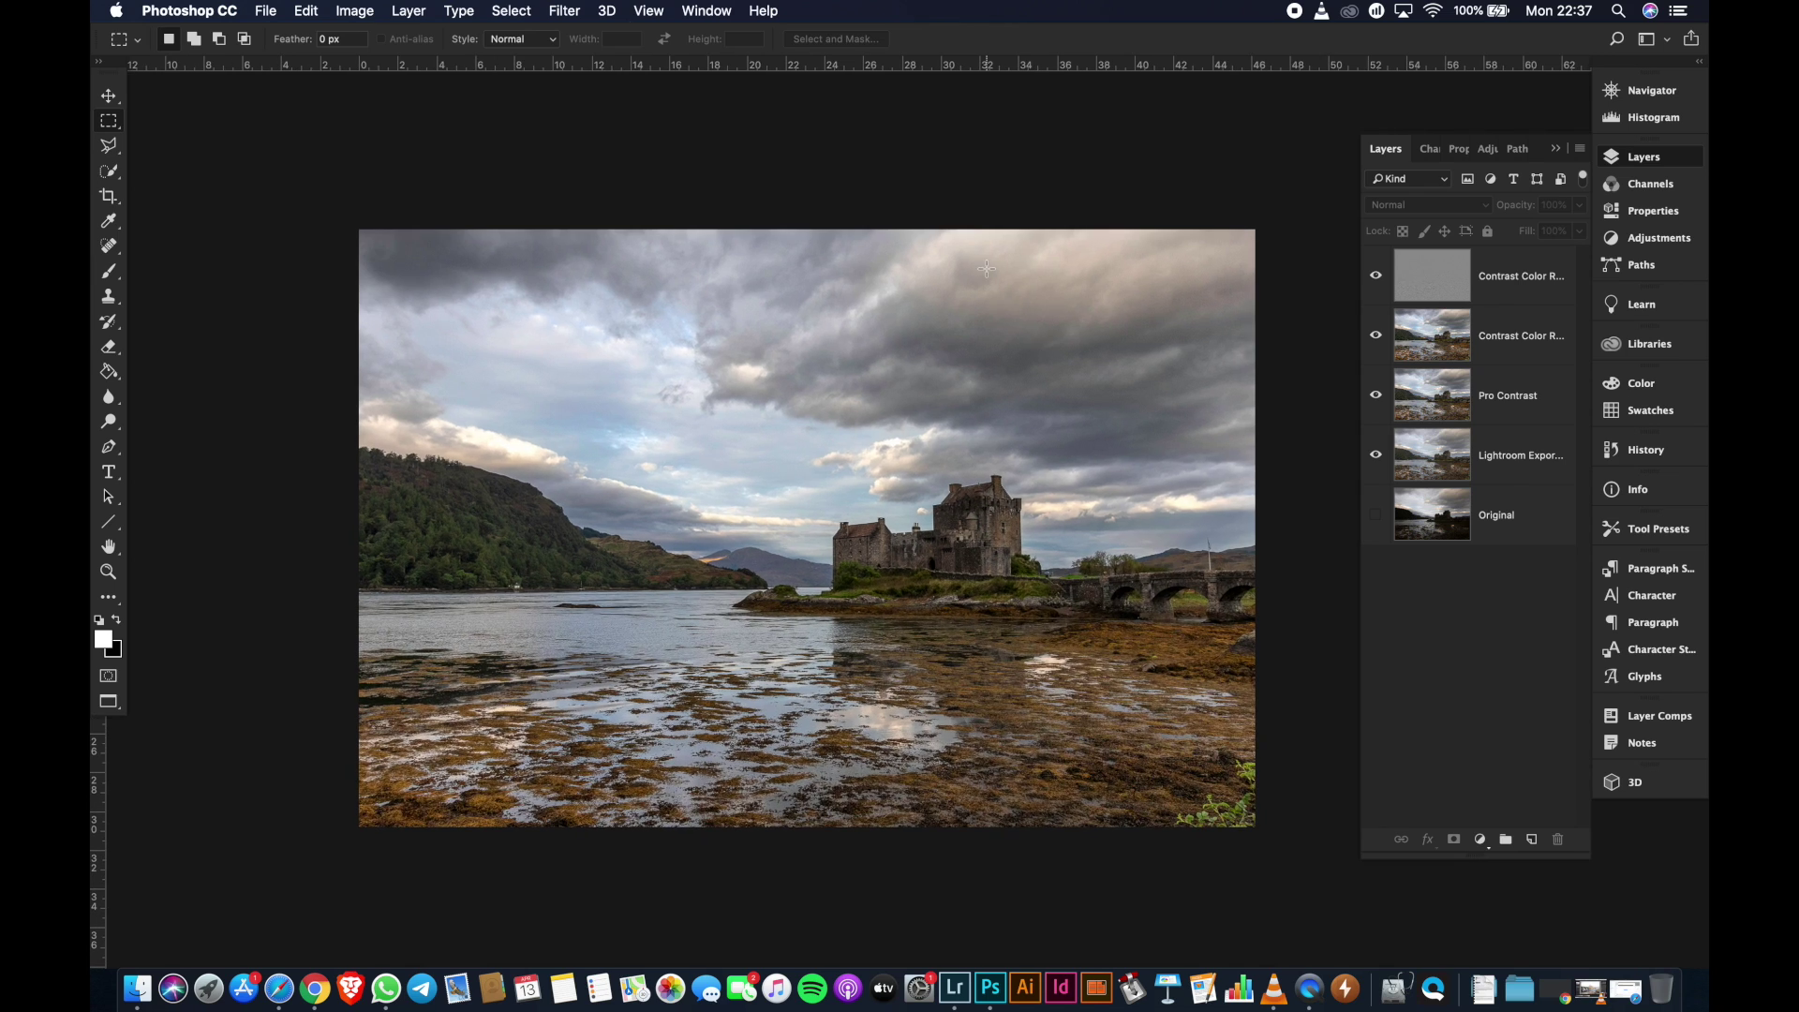
pyautogui.press('super+equal')
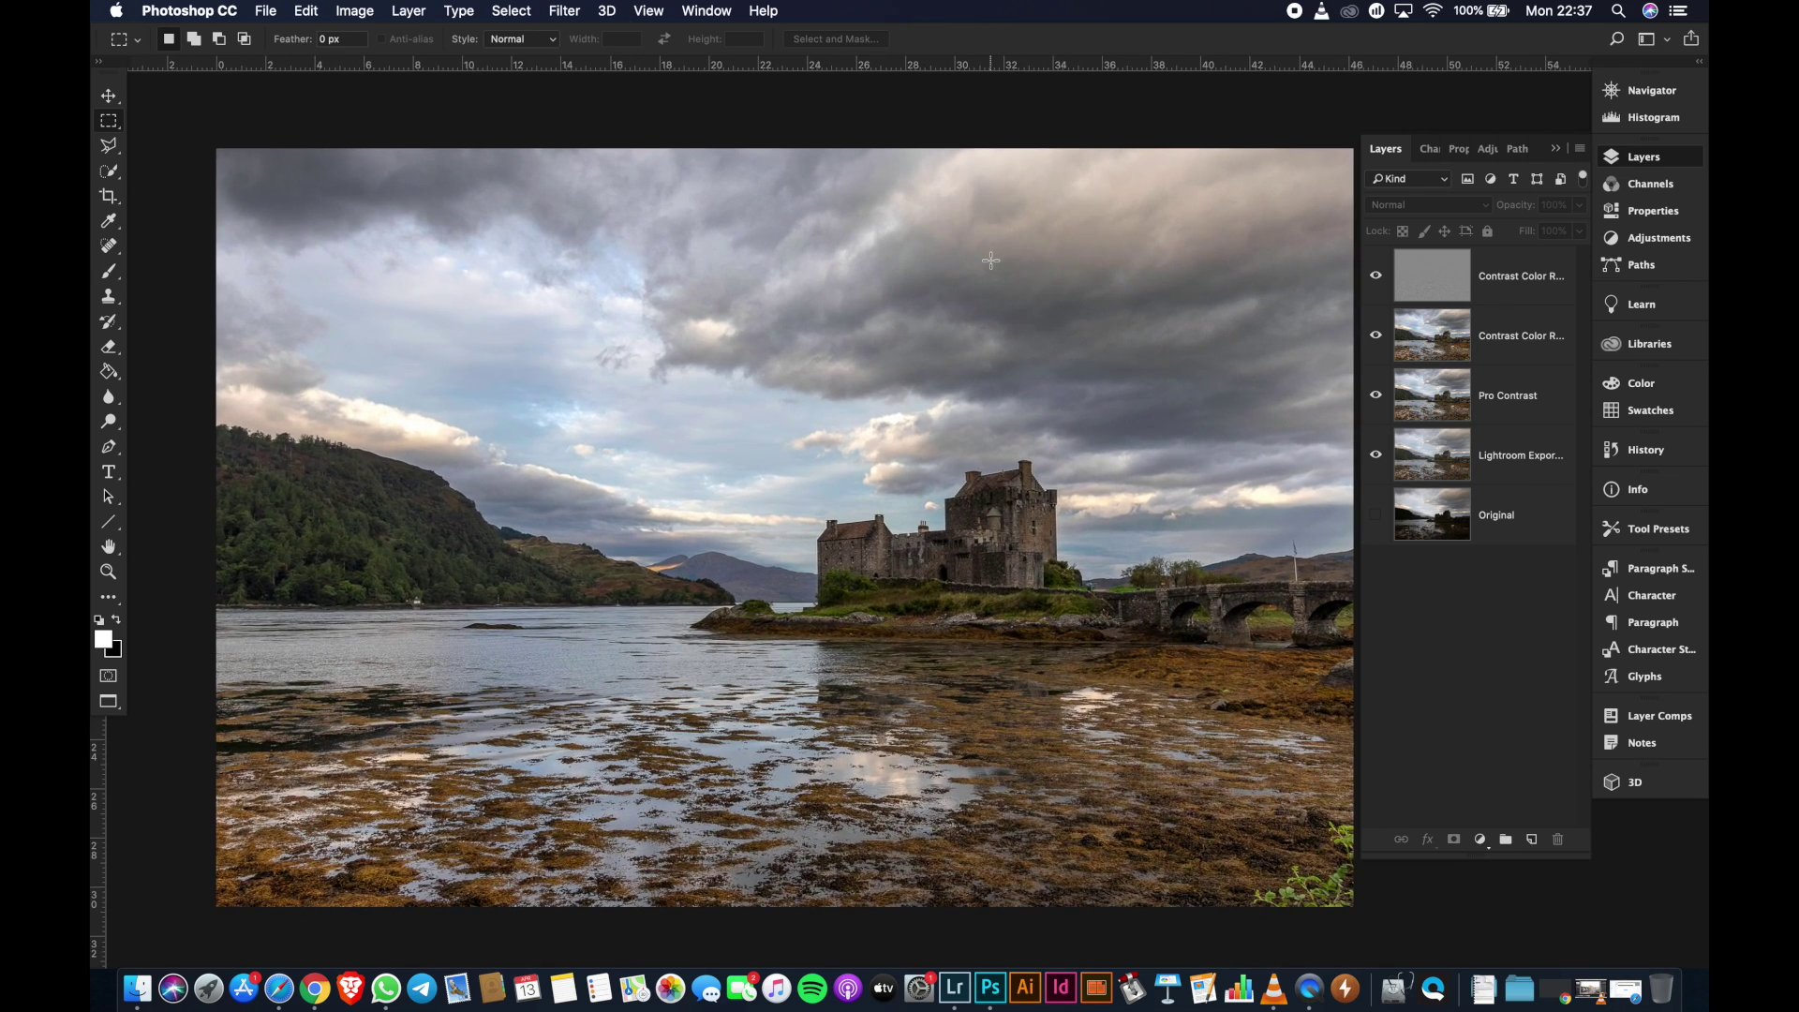
pyautogui.hscroll(2, 990, 261)
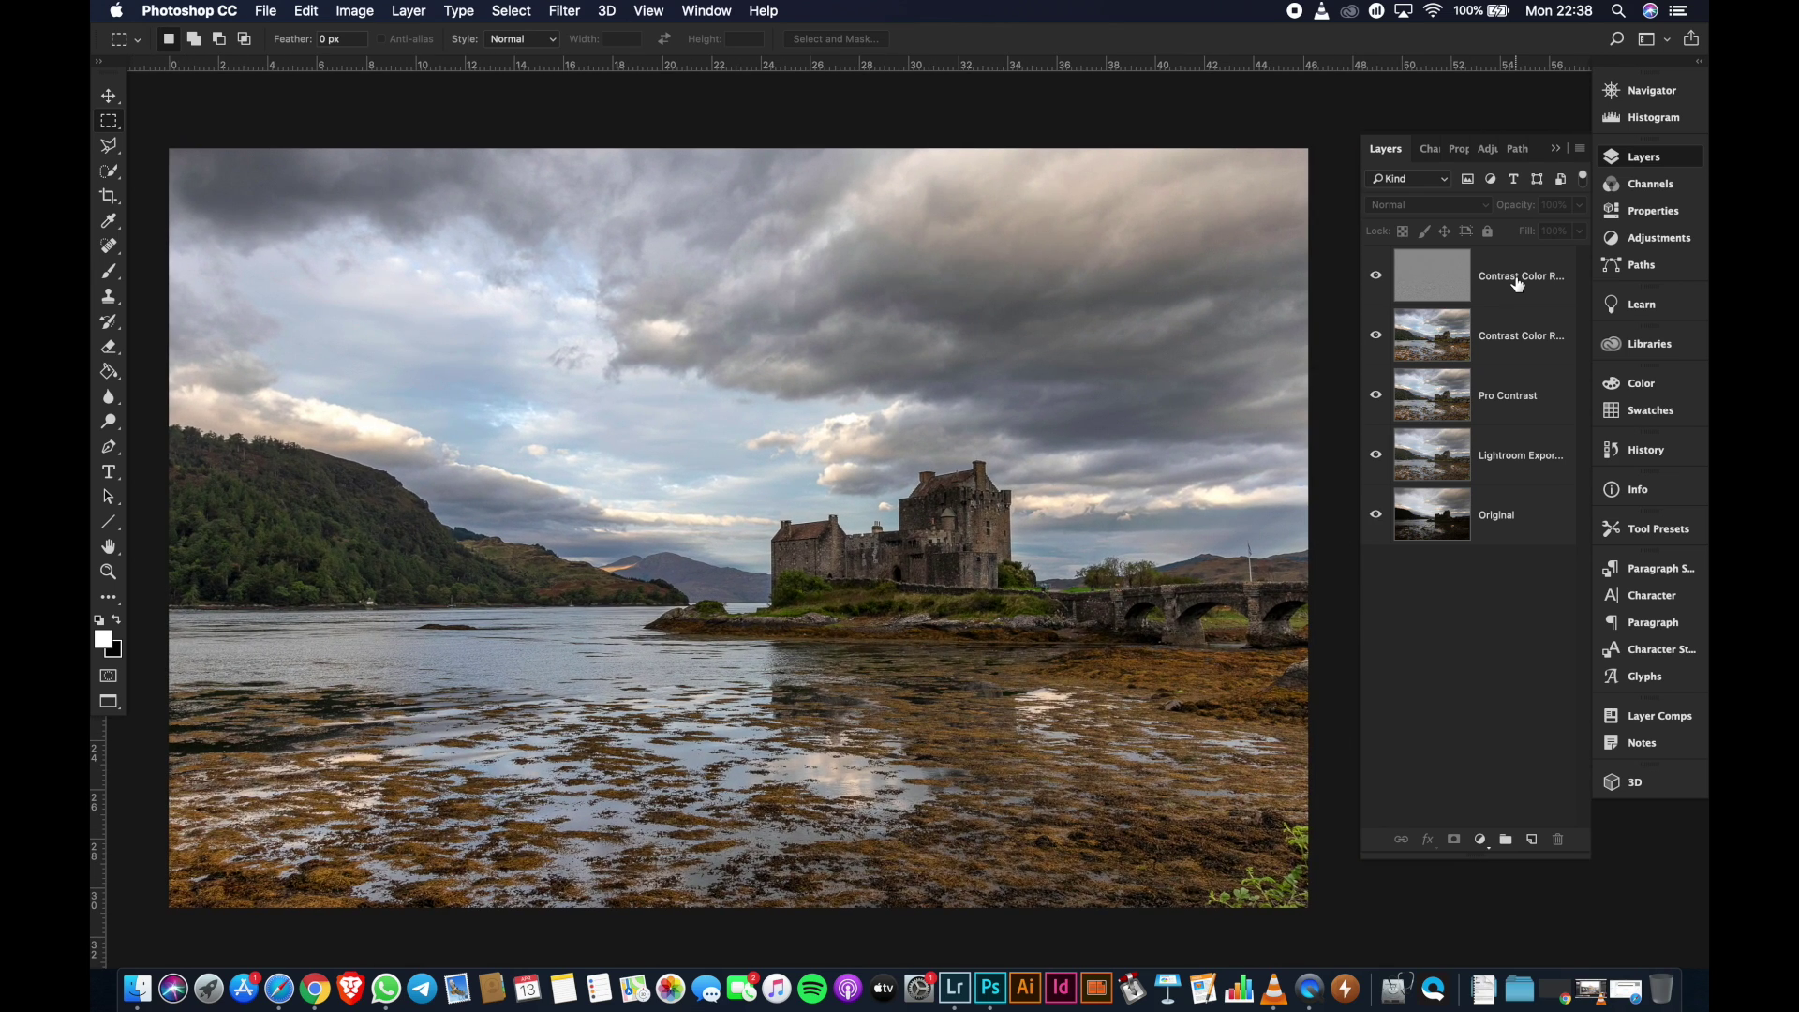
# Rename the top layer to 'High Pass'
pyautogui.doubleClick(1517, 279)
pyautogui.write('High Pass')
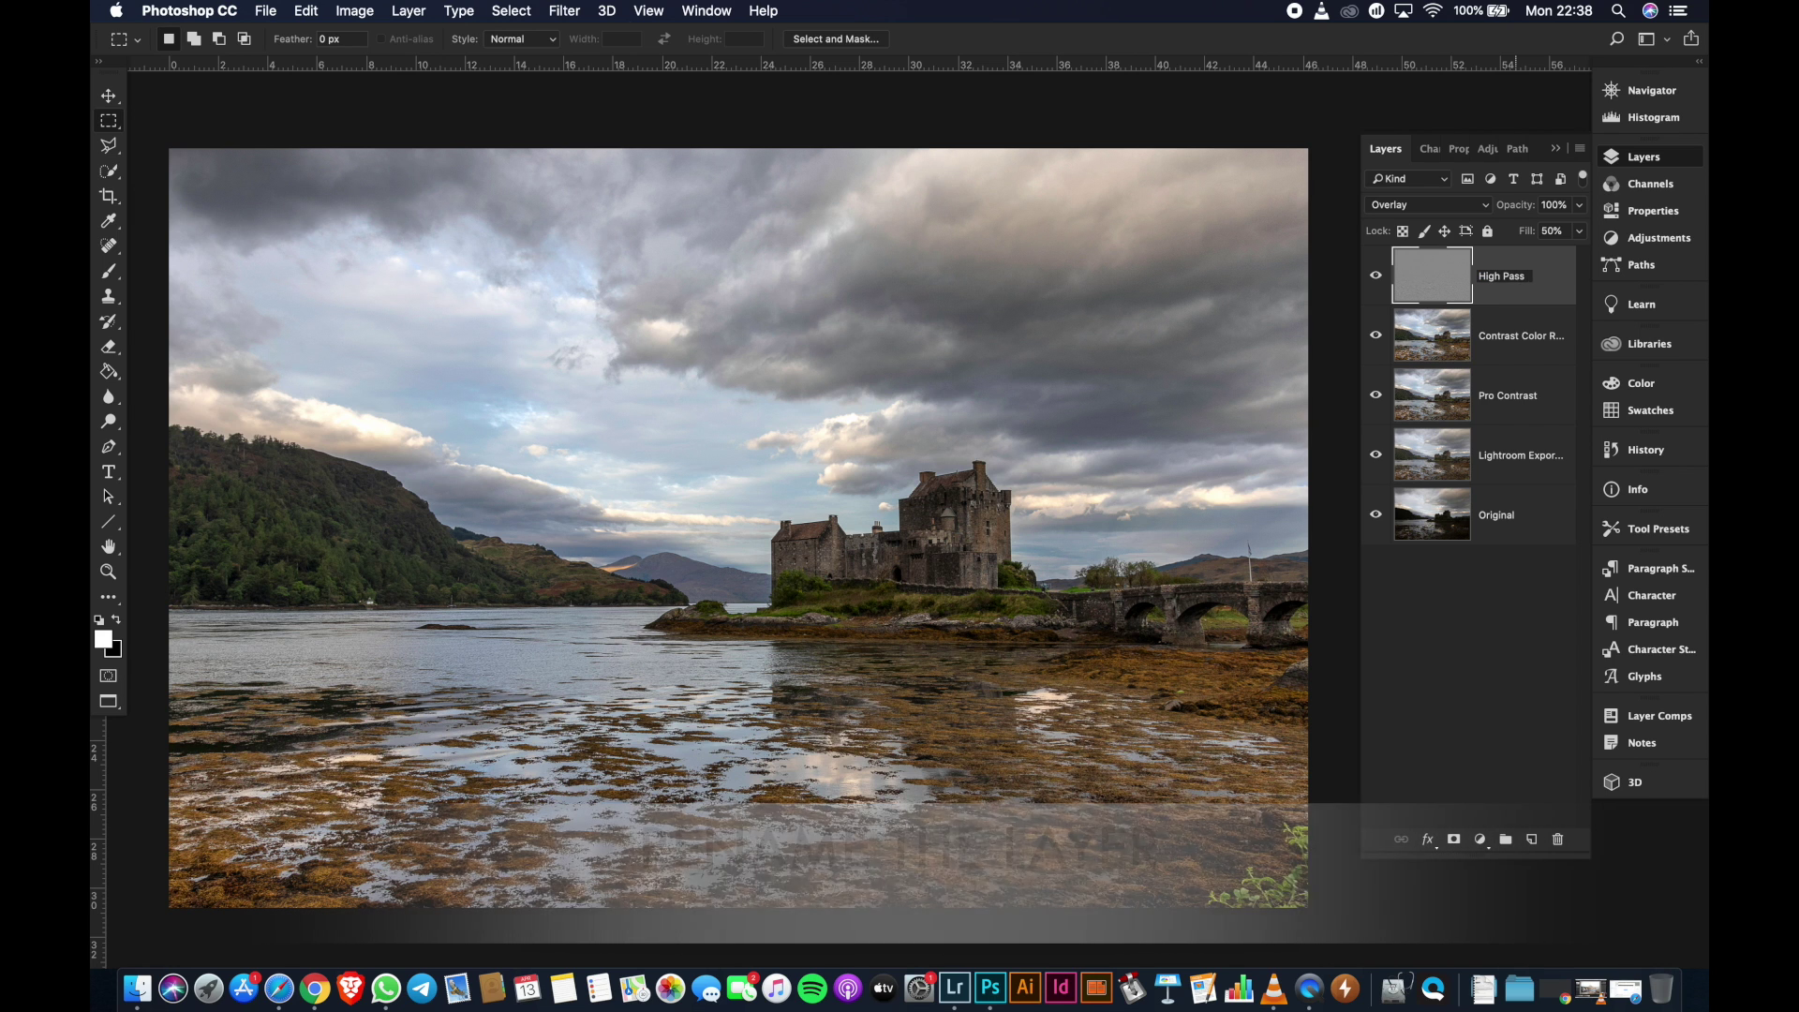
pyautogui.press('Return')
# Save the image as 'PSD File.psd' in a new PSD folder inside Lesson 01
pyautogui.click(266, 10)
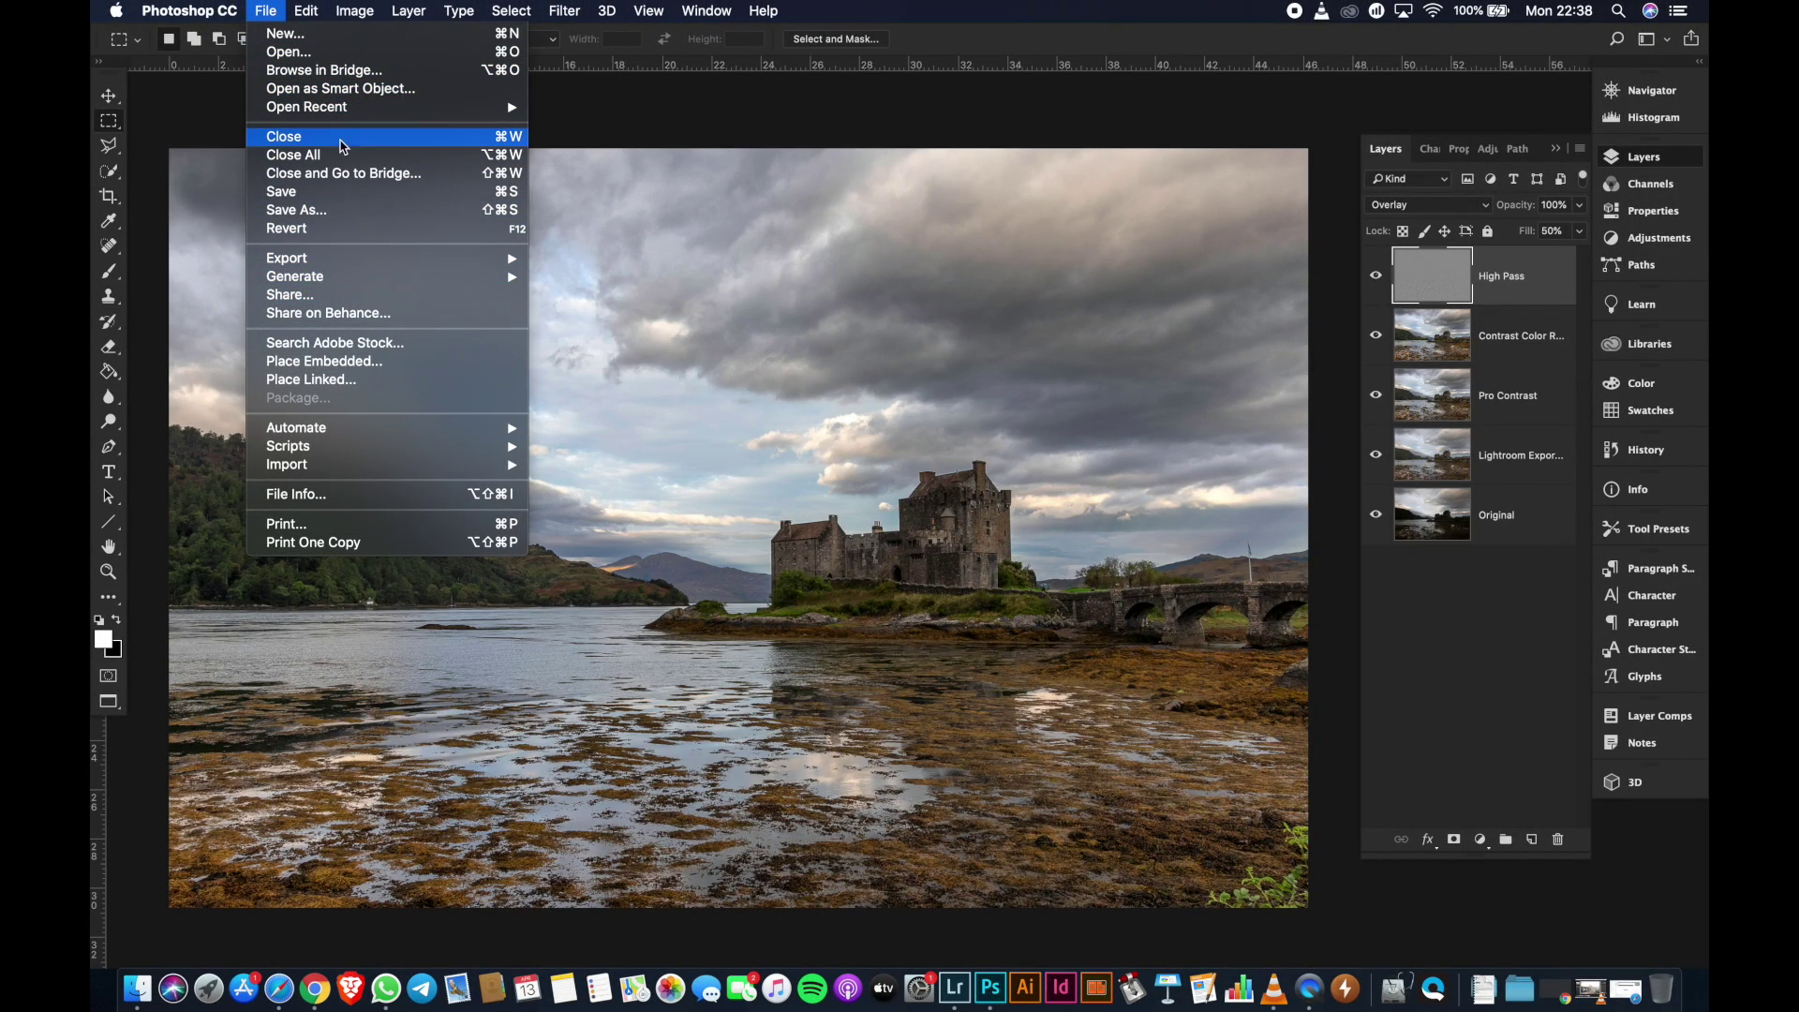
pyautogui.click(338, 211)
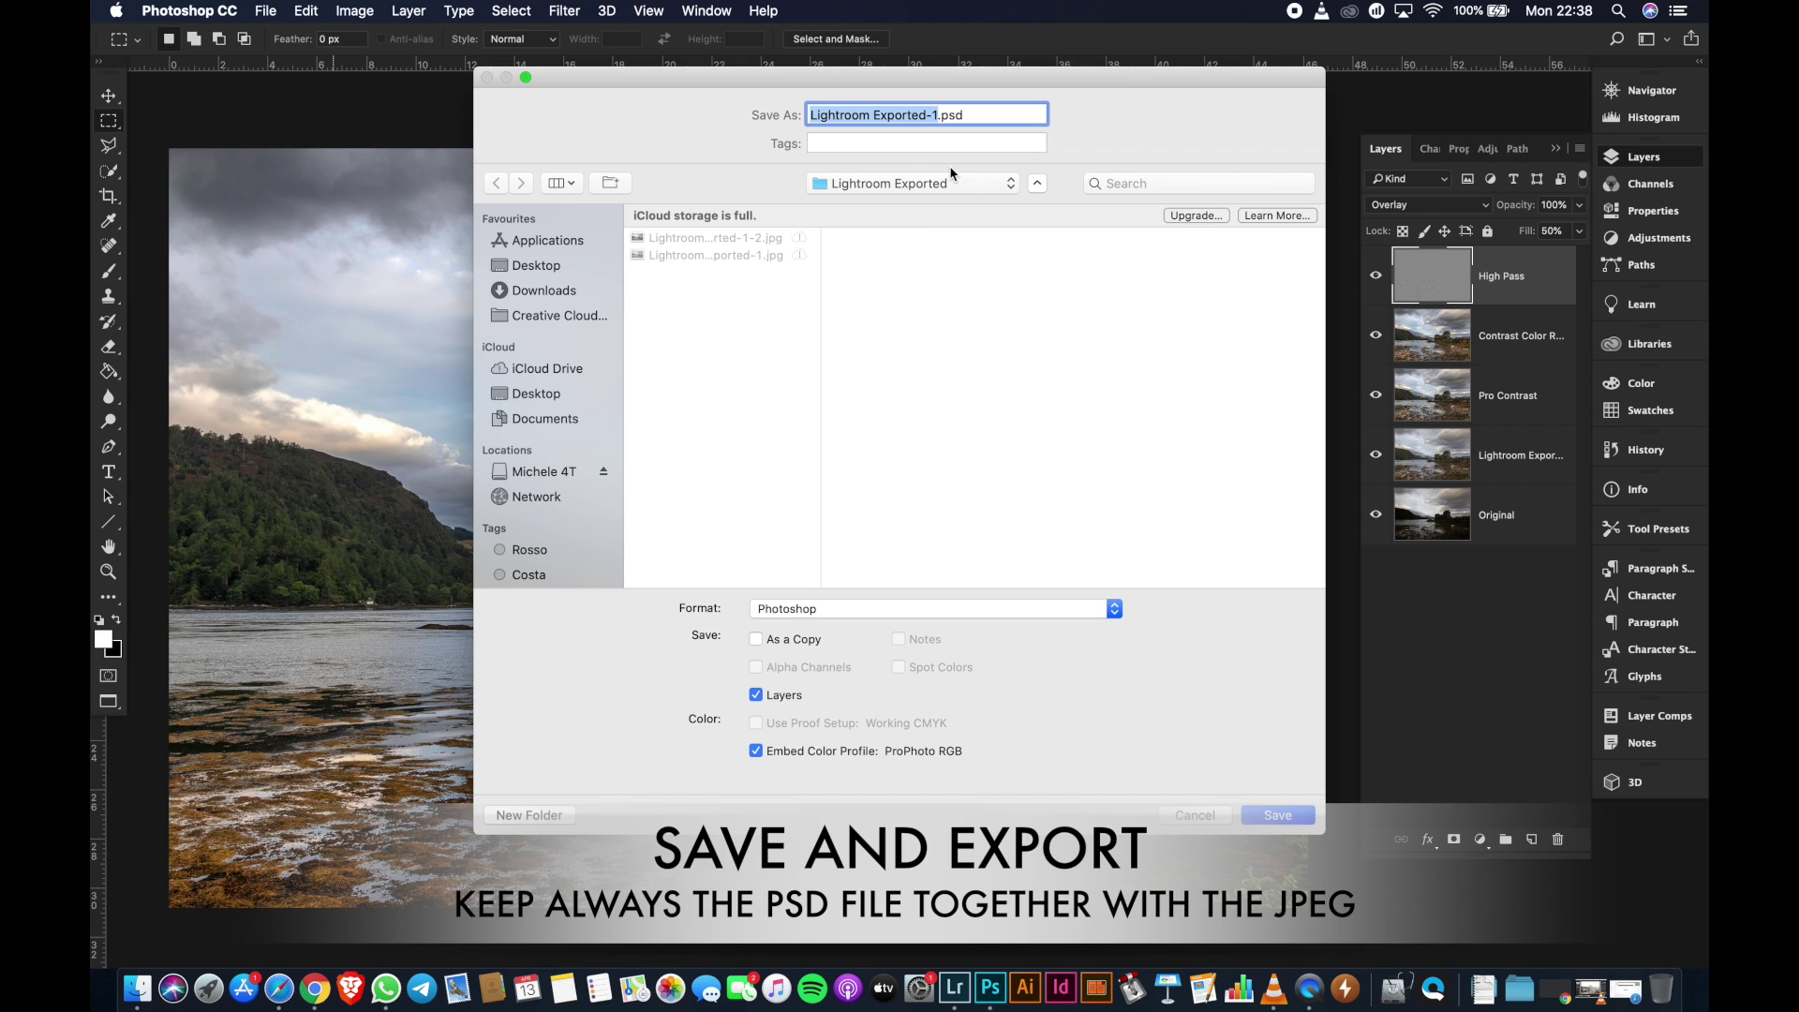
pyautogui.write('RSD')
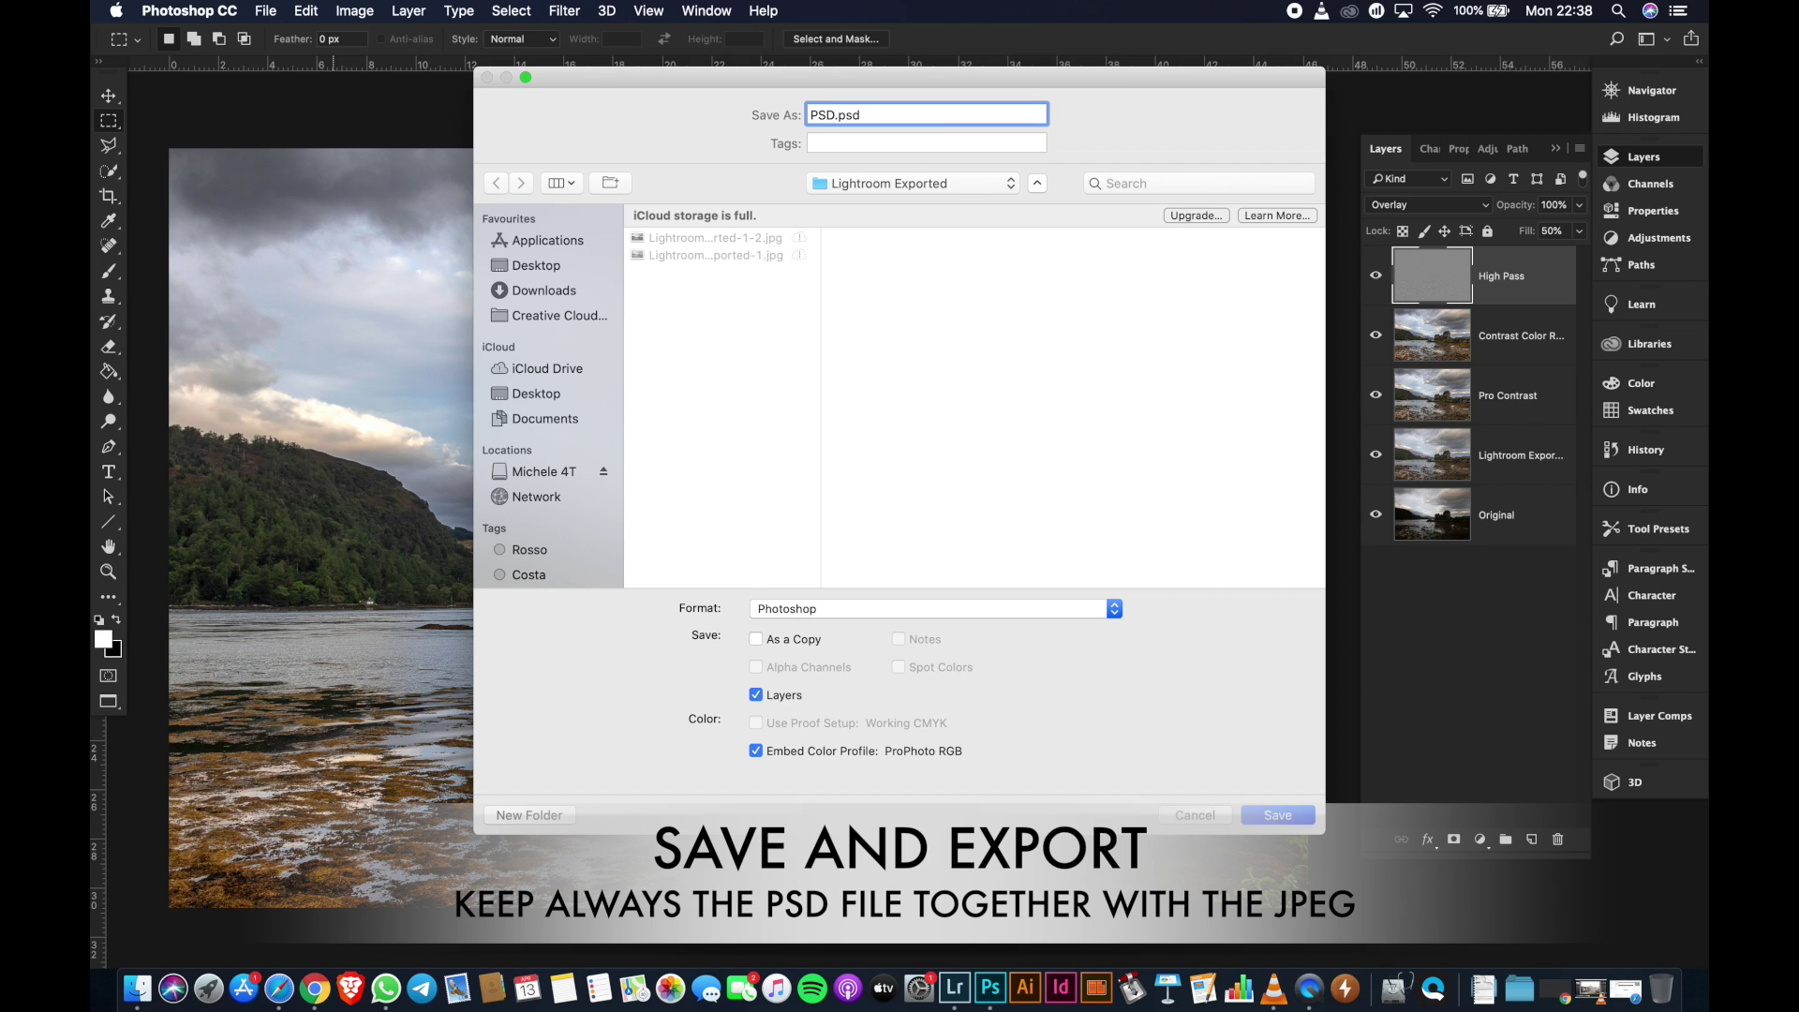
pyautogui.write(' File')
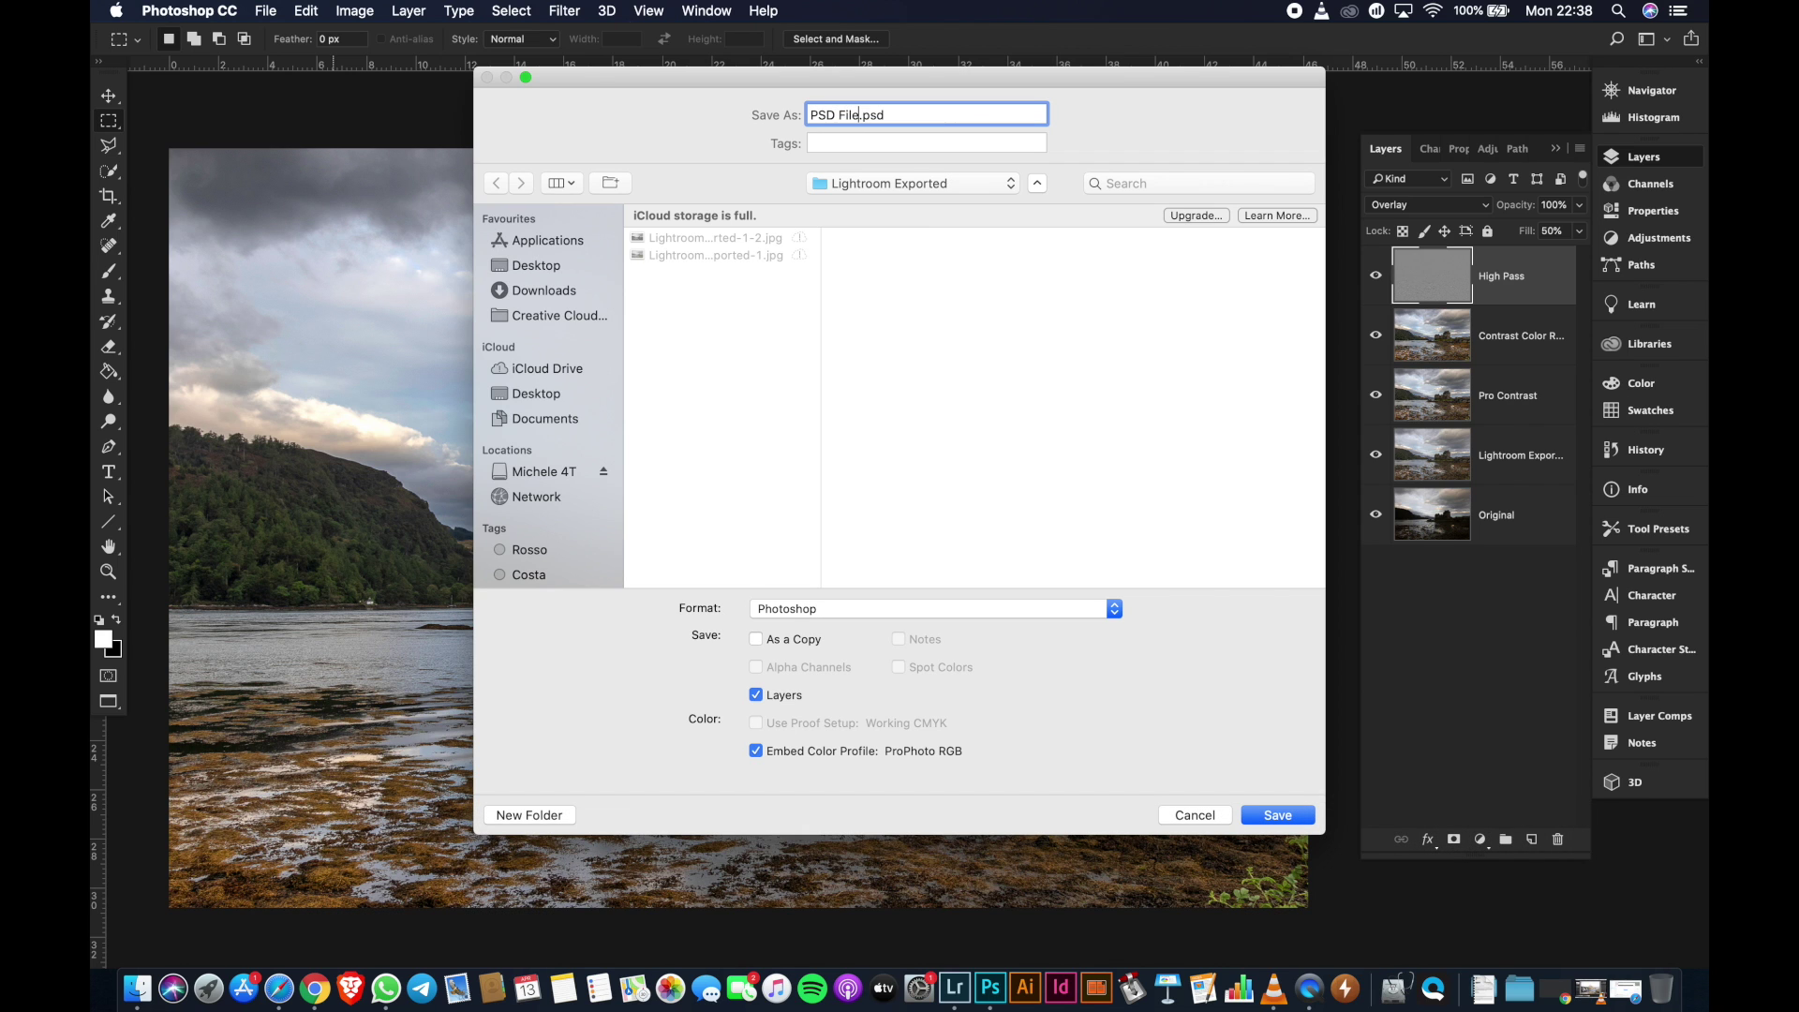
pyautogui.click(548, 269)
pyautogui.click(681, 255)
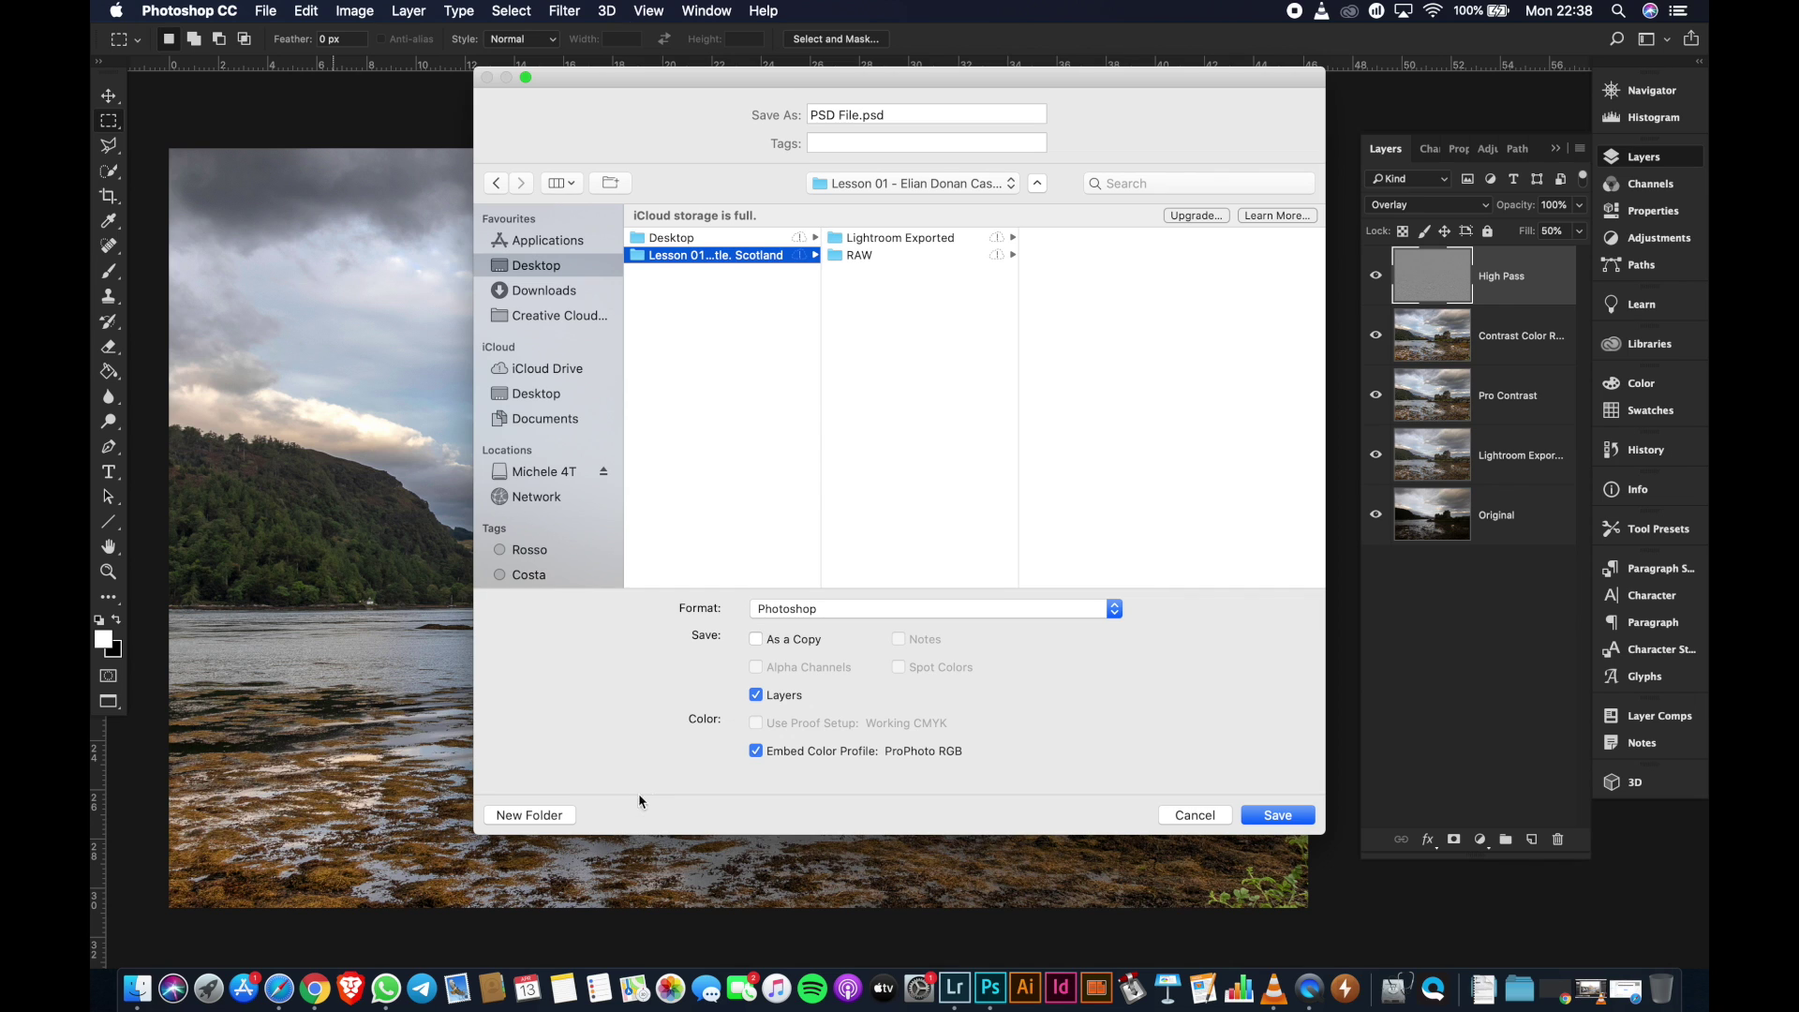
pyautogui.click(529, 815)
pyautogui.write('PSD')
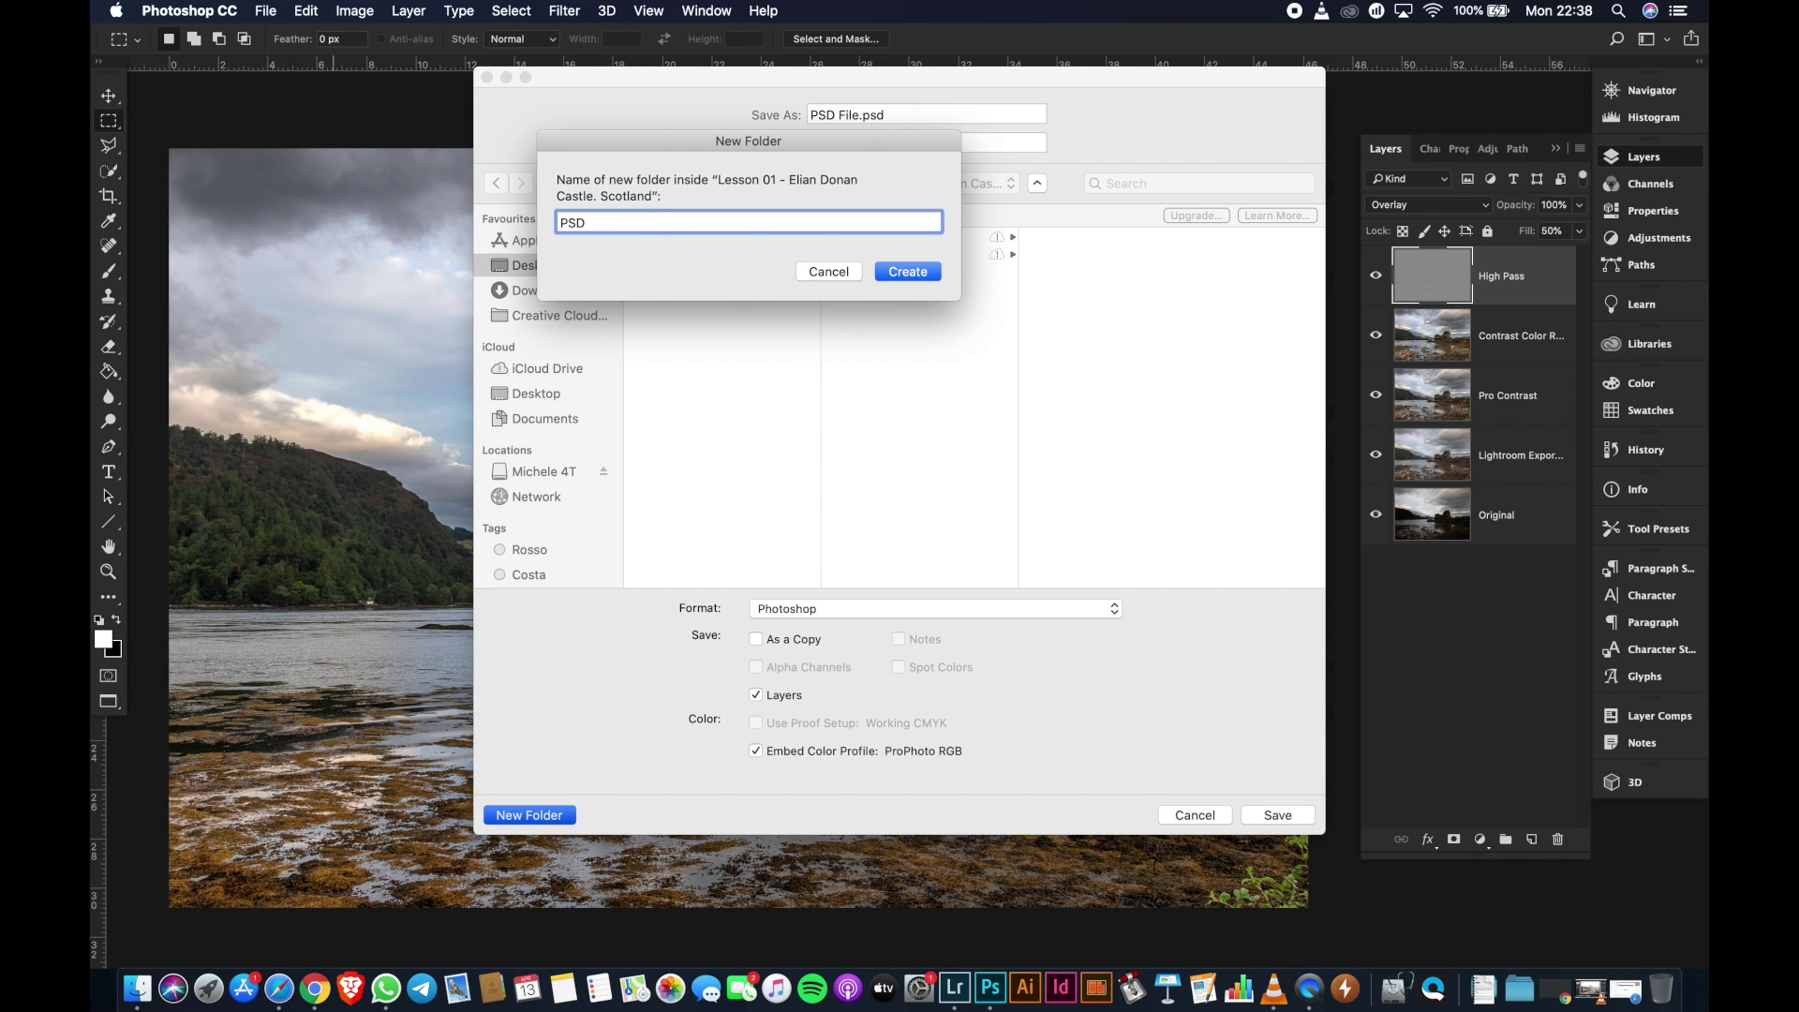
pyautogui.click(906, 272)
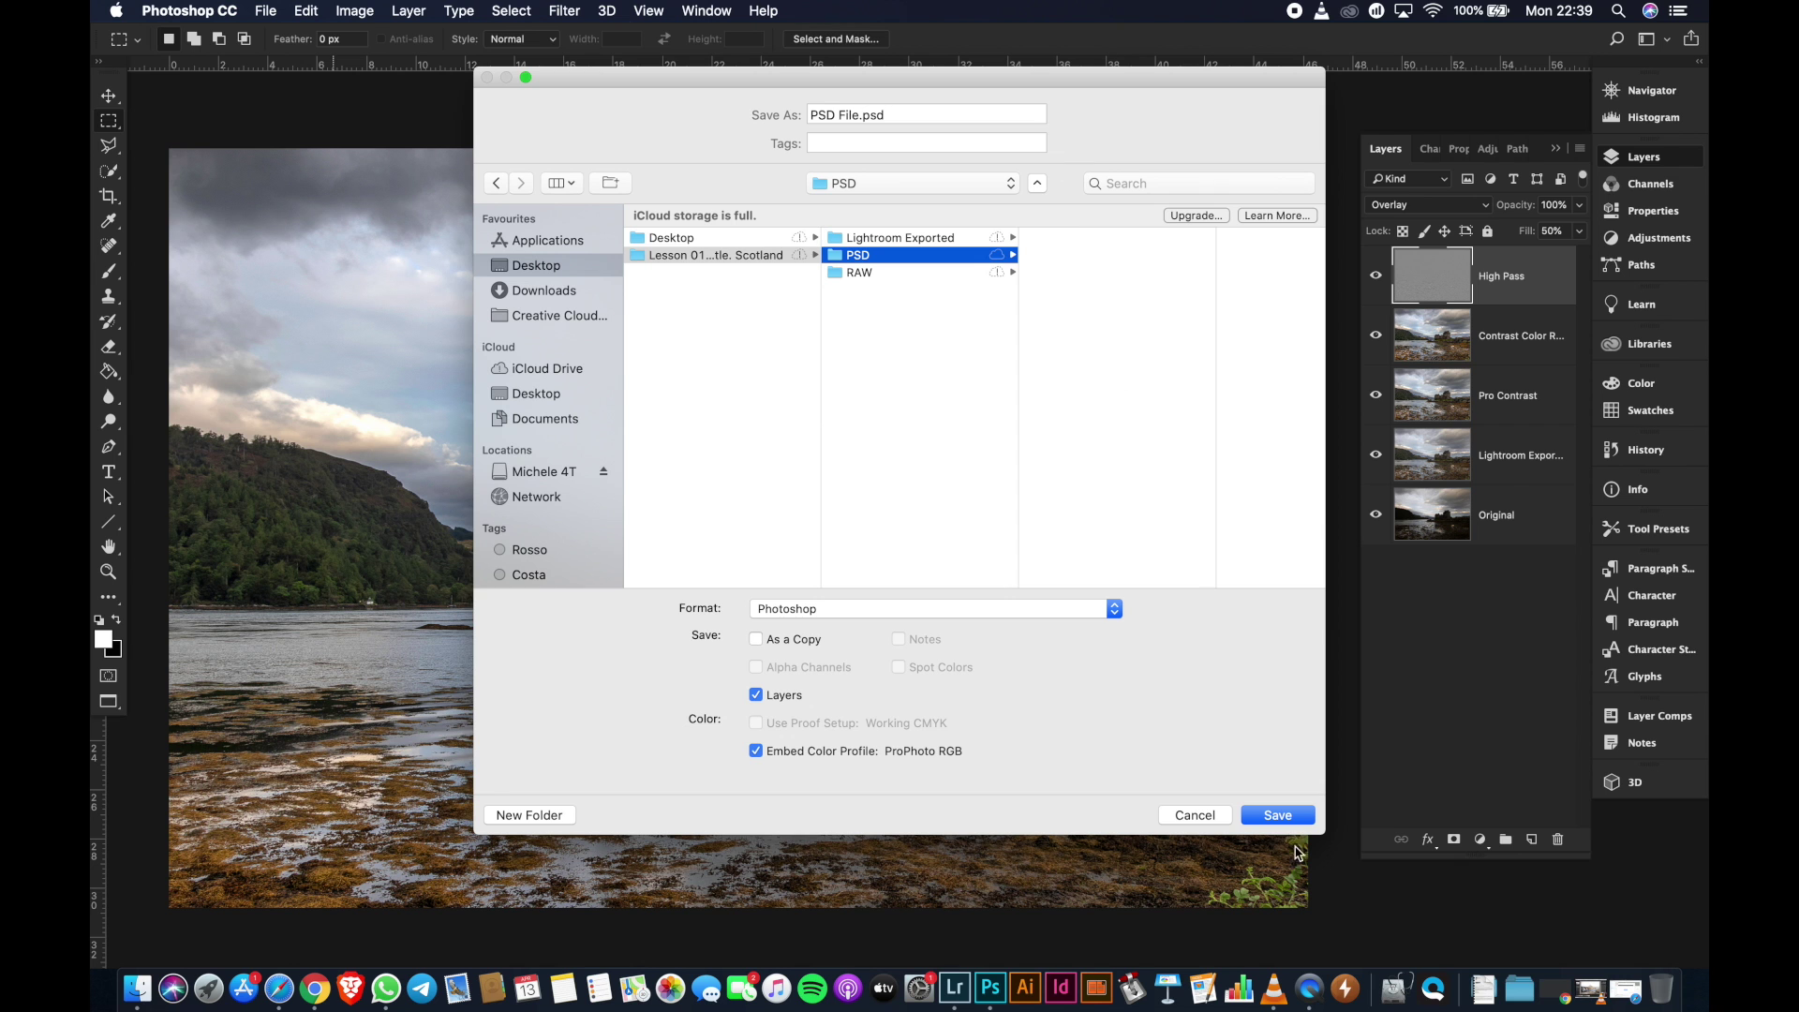
pyautogui.click(1278, 816)
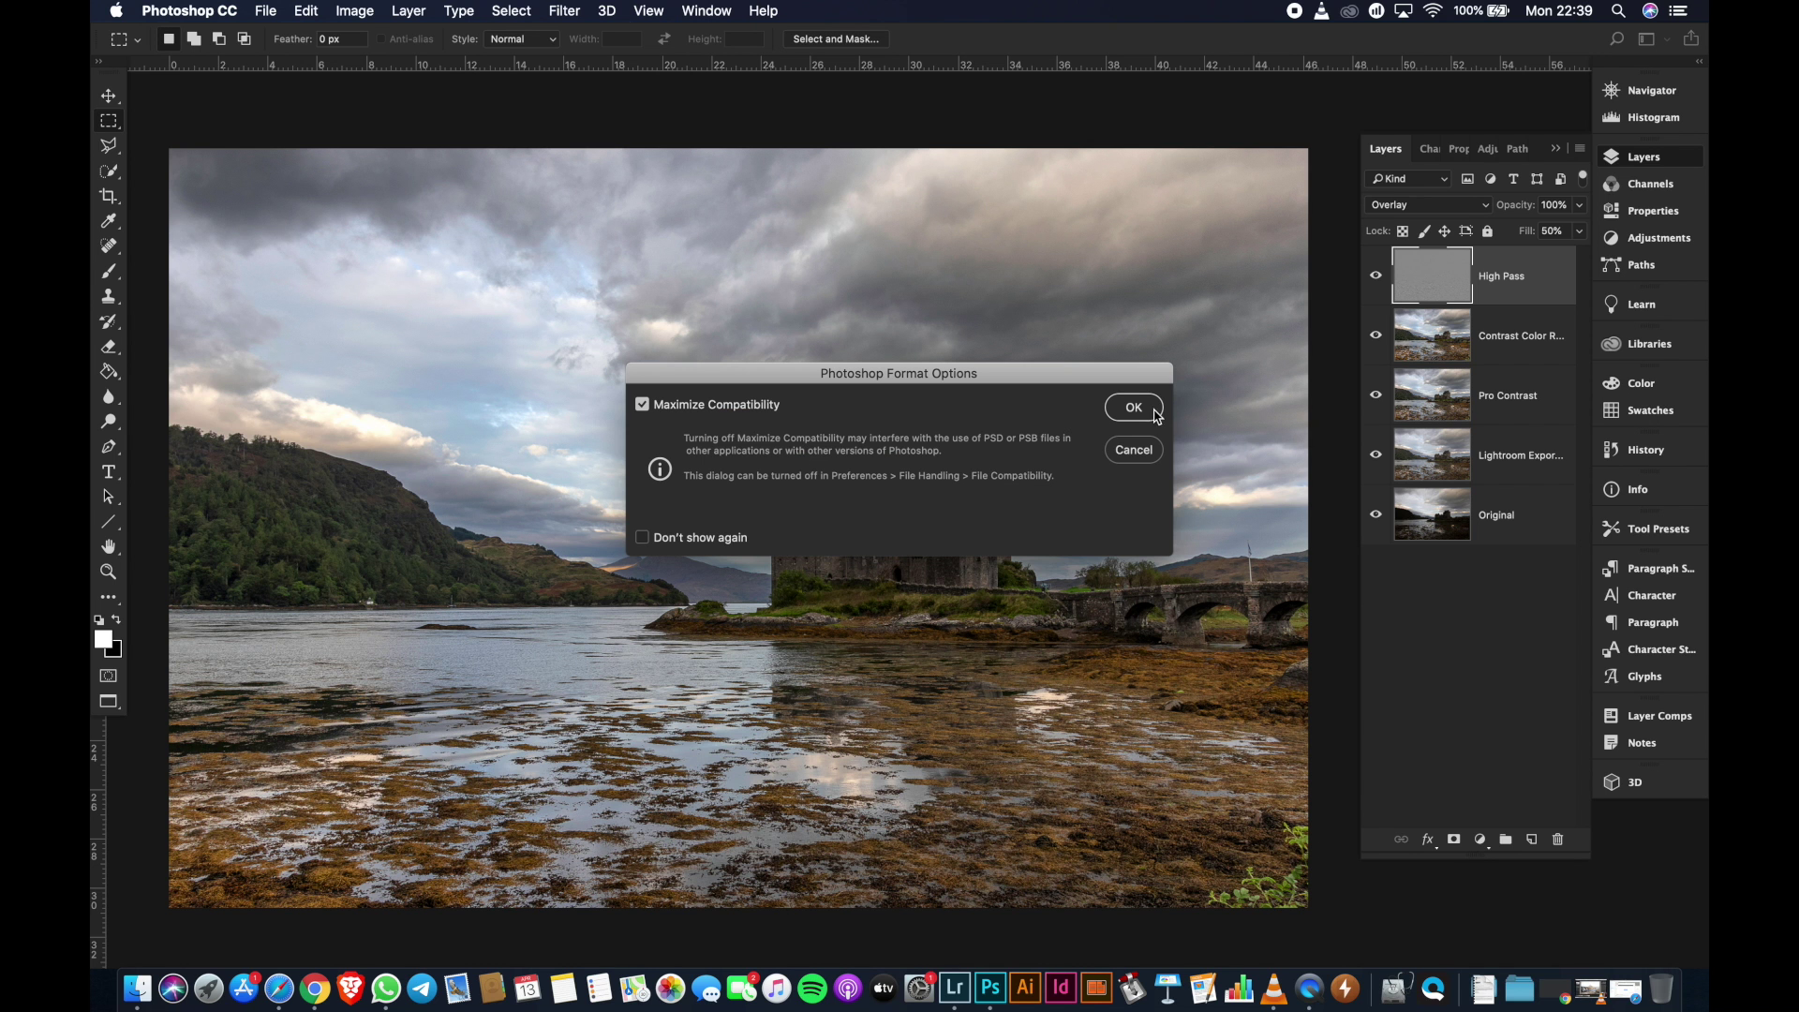
pyautogui.click(1144, 409)
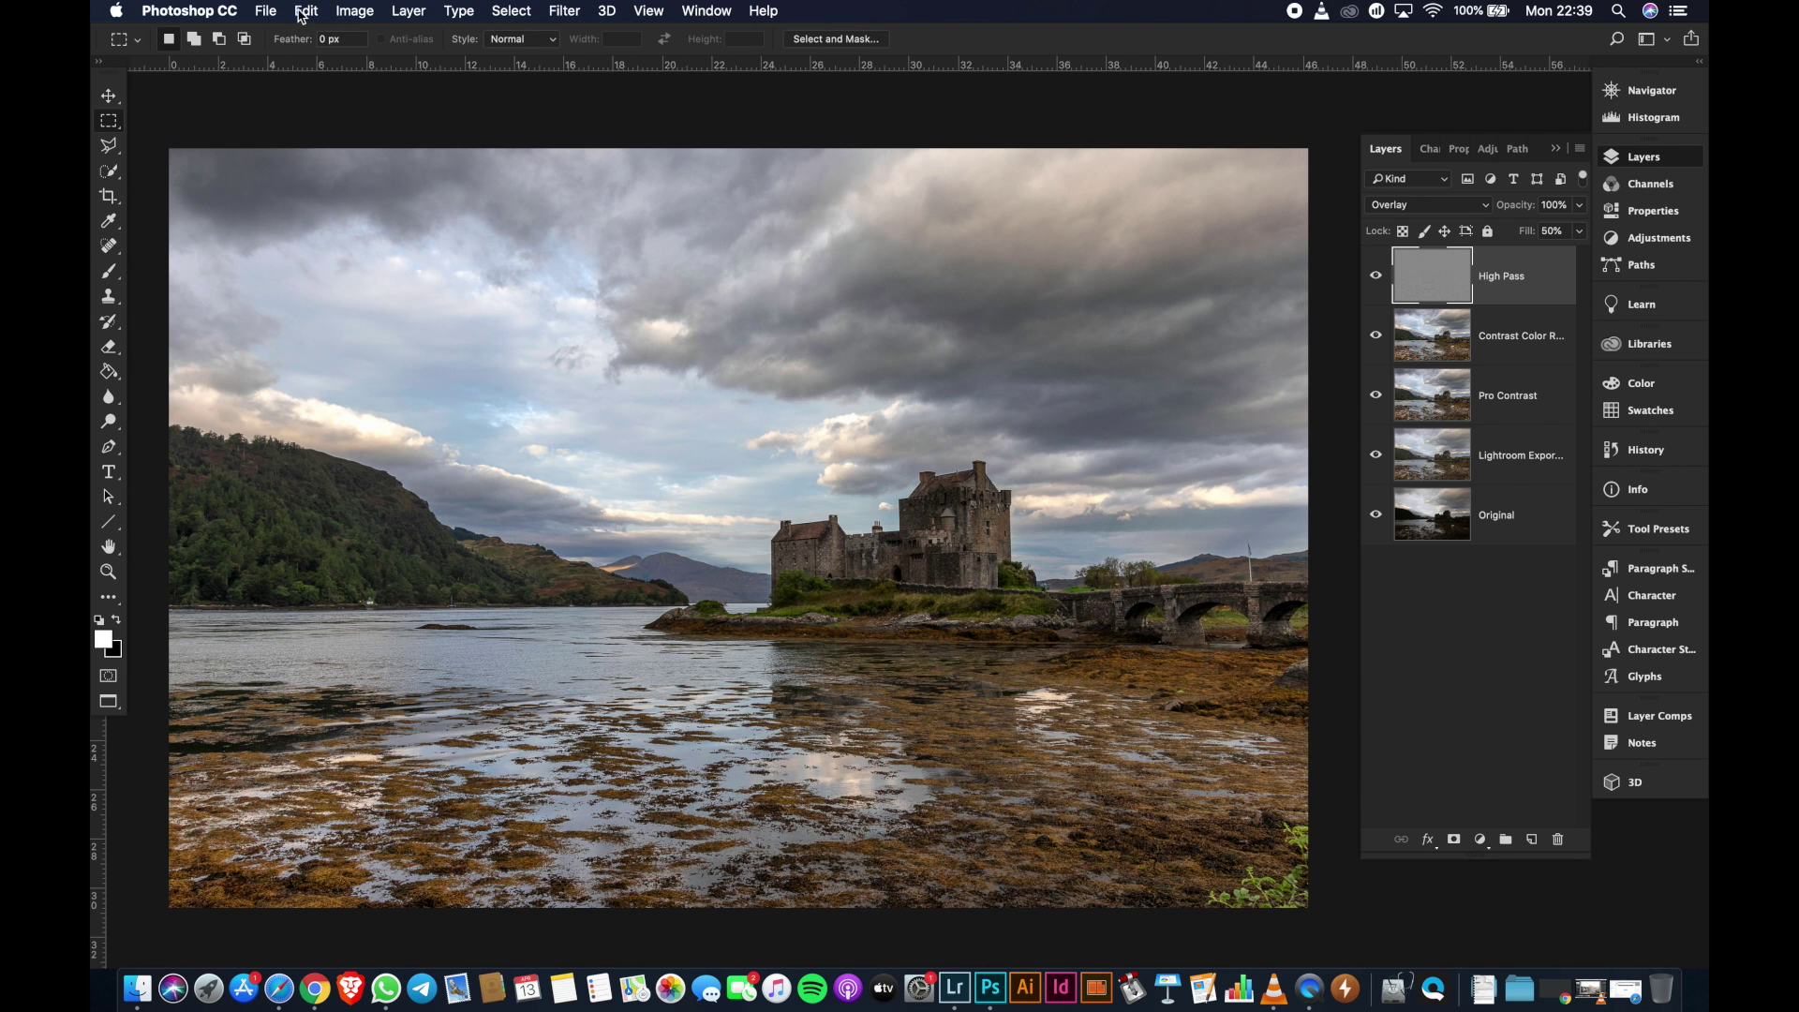